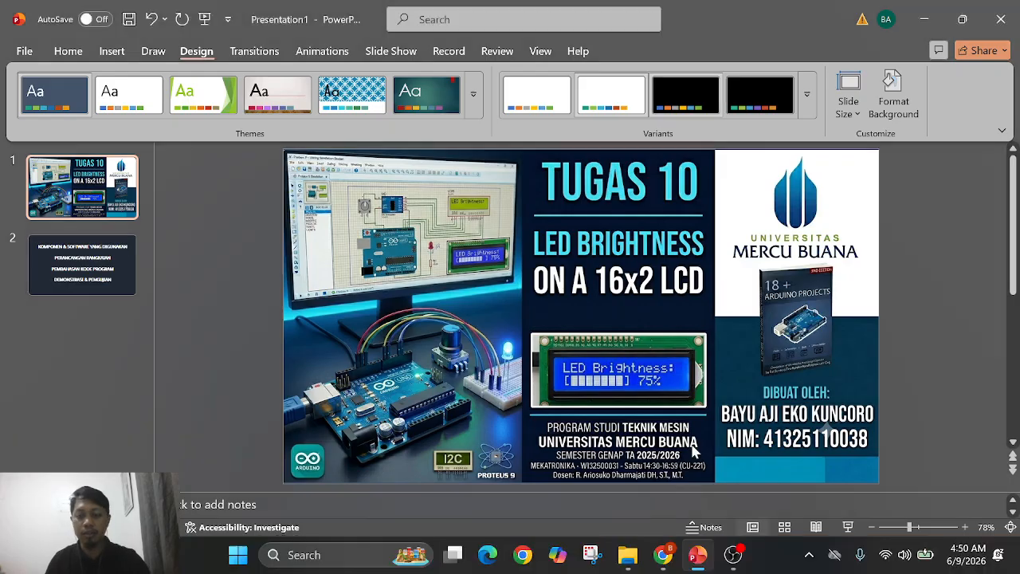
# Step: Switch to the 18+ Arduino Projects PDF in Chrome and open its "LED Brightness on a 16x2 LCD" chapter from the table of contents
pyautogui.click(664, 556)
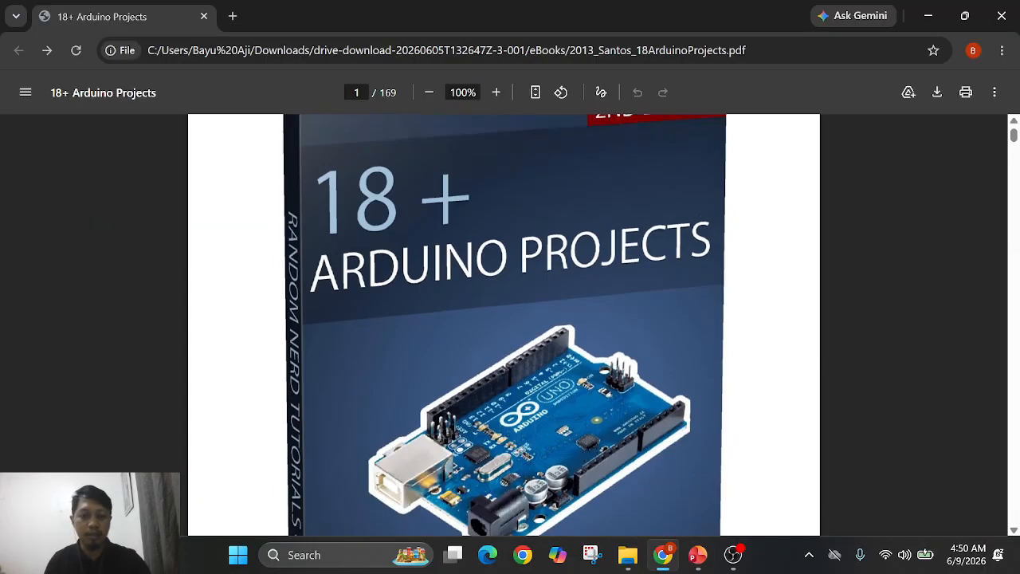
pyautogui.scroll(-5, 601, 266)
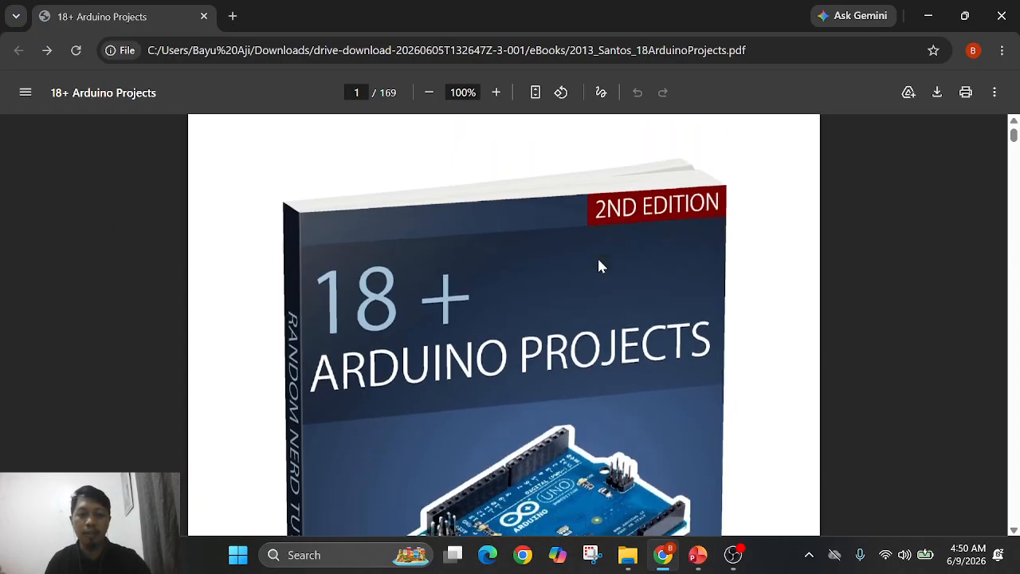
pyautogui.scroll(-8, 600, 273)
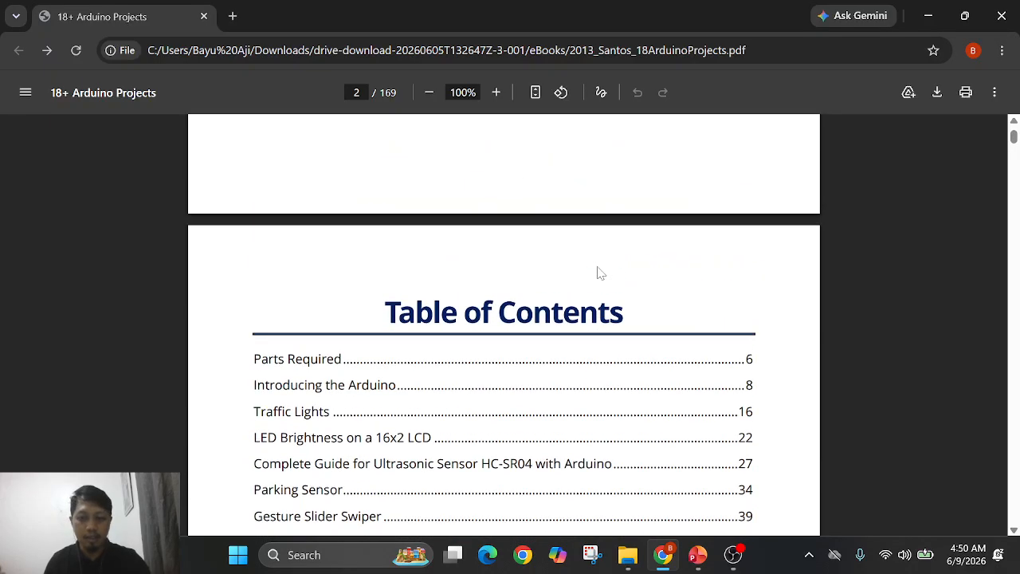
pyautogui.click(321, 448)
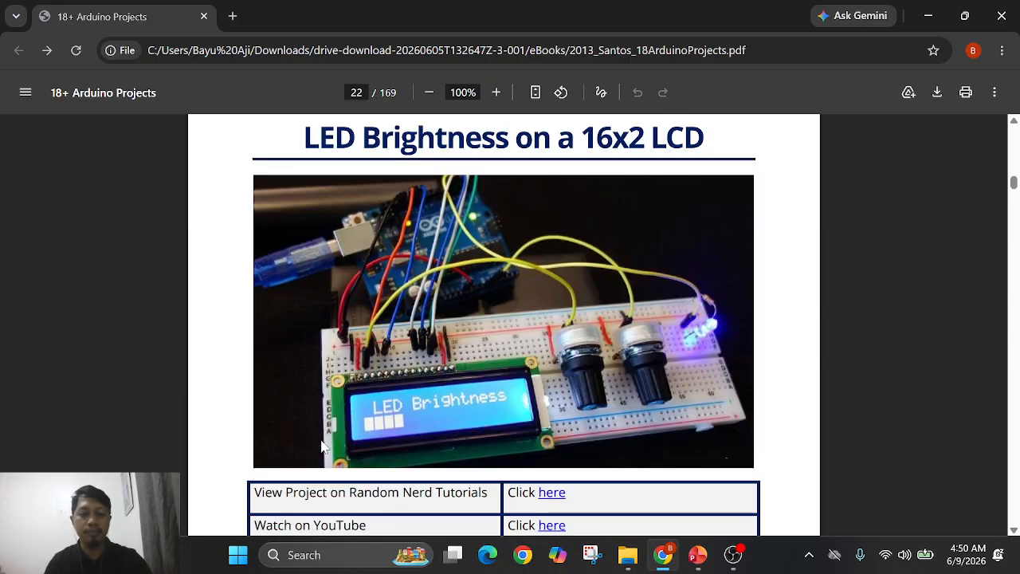
pyautogui.scroll(1, 335, 425)
pyautogui.scroll(-1, 336, 425)
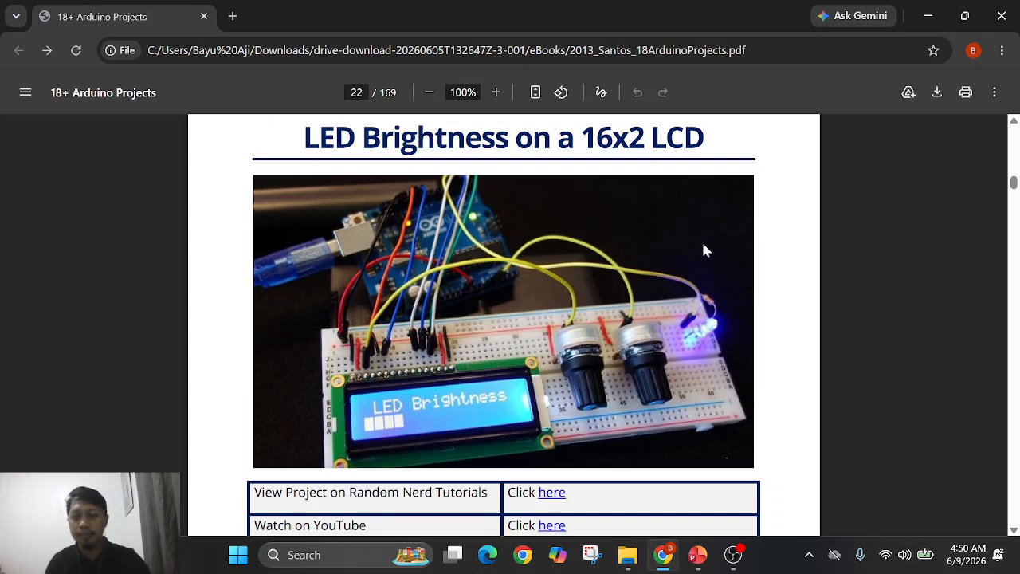
# Step: Minimize the open windows and launch Proteus from the desktop
pyautogui.click(928, 16)
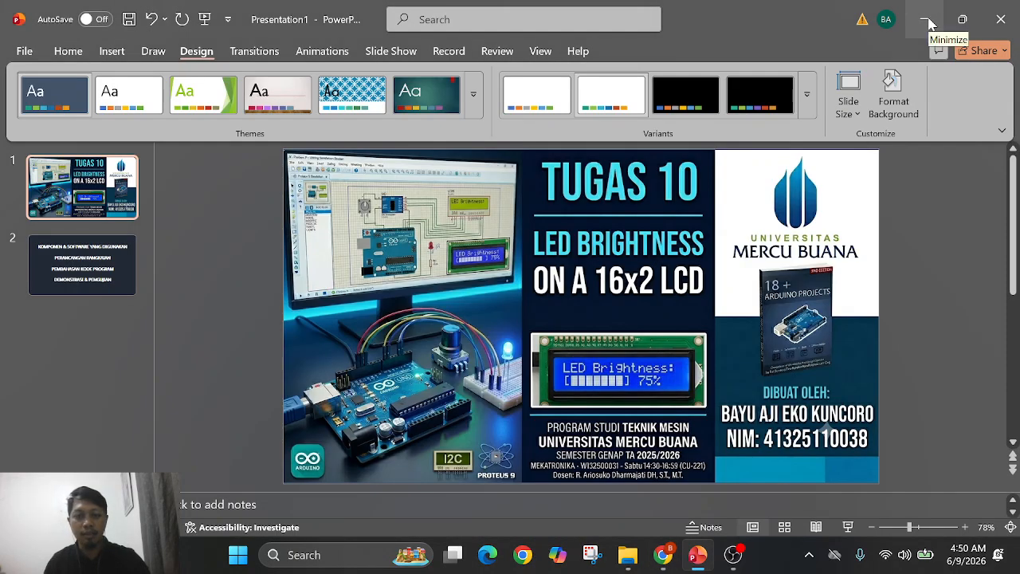
pyautogui.click(928, 22)
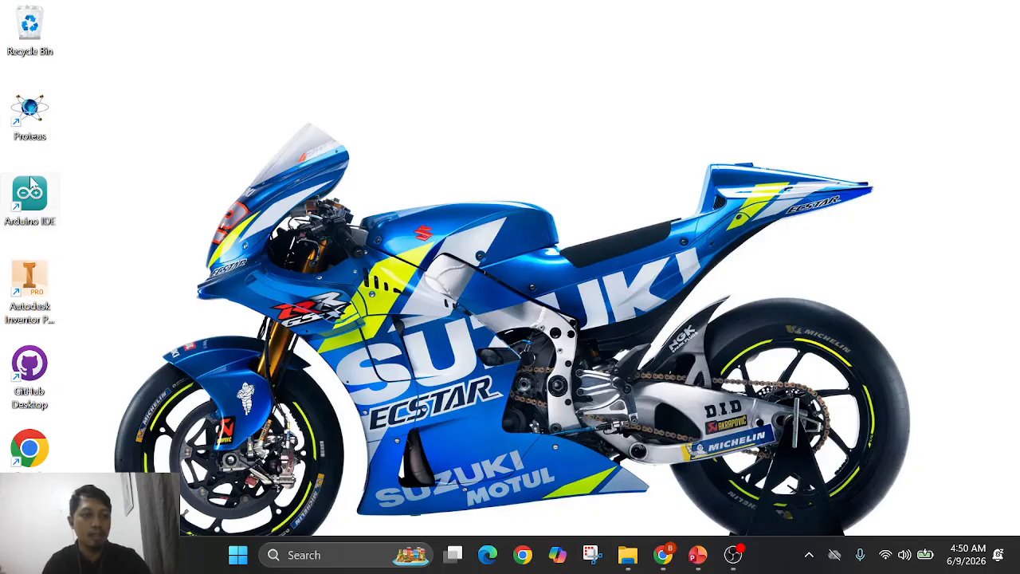
pyautogui.doubleClick(36, 114)
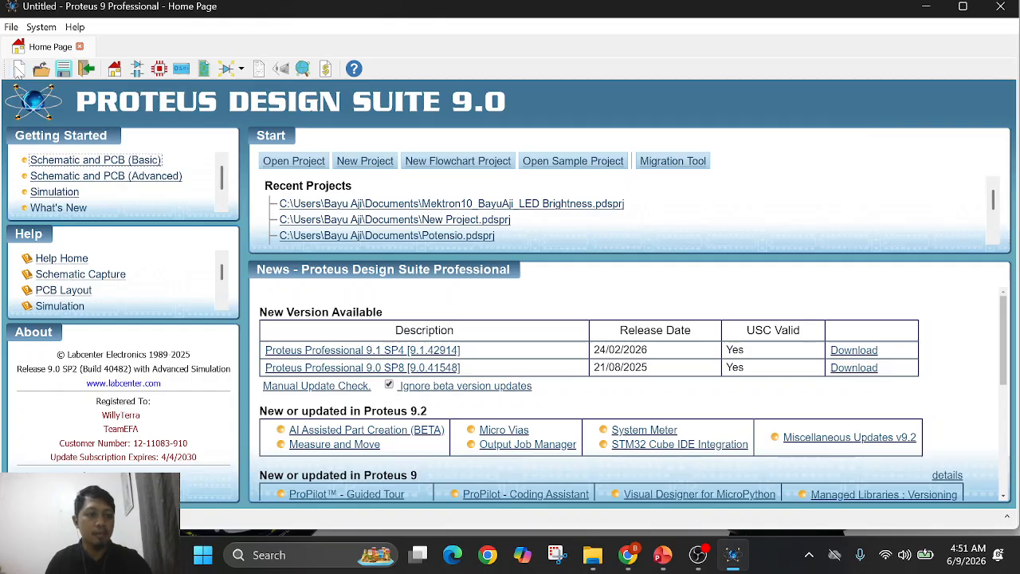
# Step: Start a new project and change its default name to "Mektron10_" plus the author's name and an underscore, keeping the .pdsprj extension
pyautogui.click(19, 70)
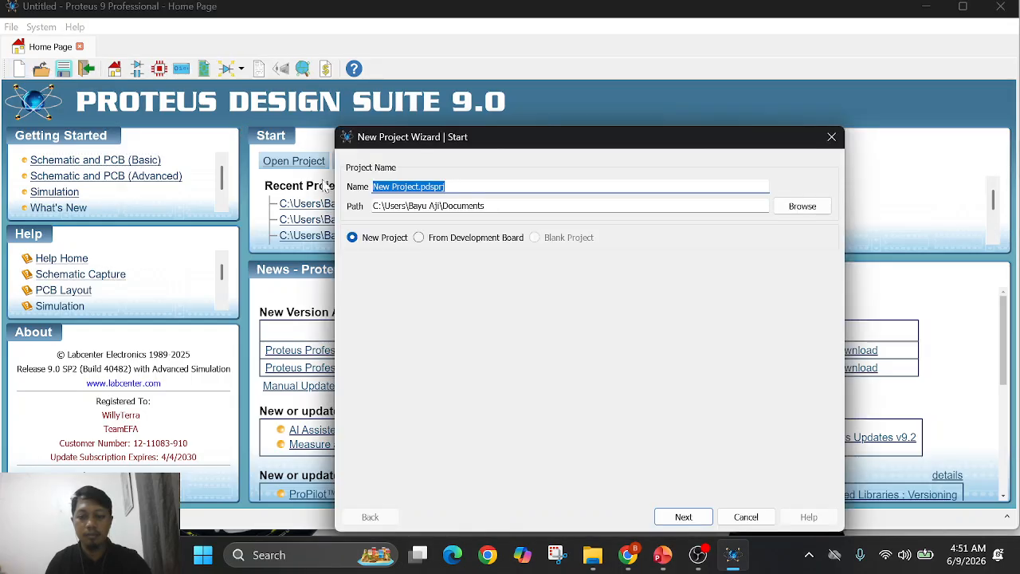
pyautogui.click(484, 185)
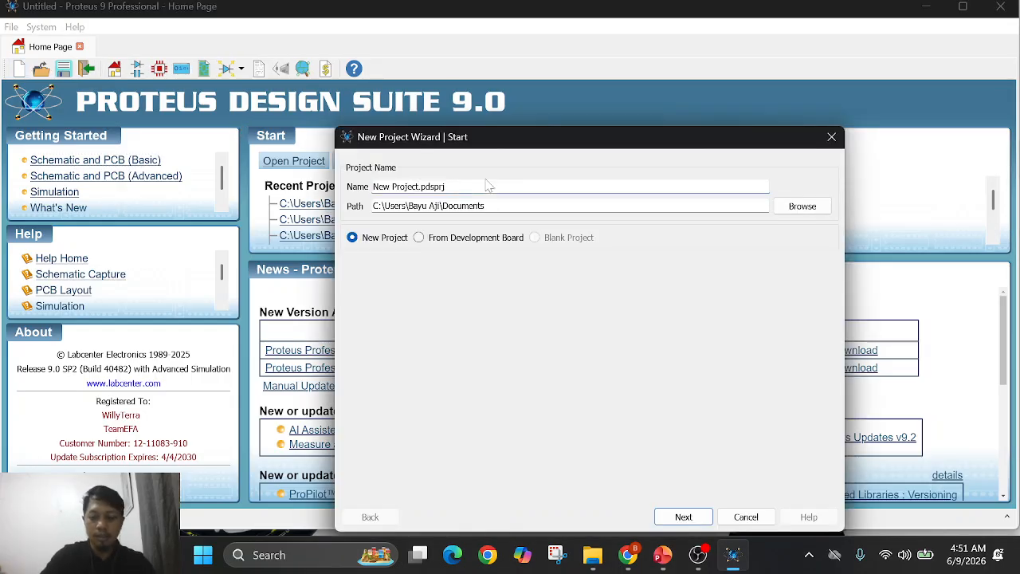
pyautogui.press('BackSpace')
pyautogui.press('BackSpace')
pyautogui.press('BackSpace')
pyautogui.press('BackSpace')
pyautogui.press('BackSpace')
pyautogui.press('BackSpace')
pyautogui.press('BackSpace')
pyautogui.press('BackSpace')
pyautogui.press('BackSpace')
pyautogui.press('BackSpace')
pyautogui.press('BackSpace')
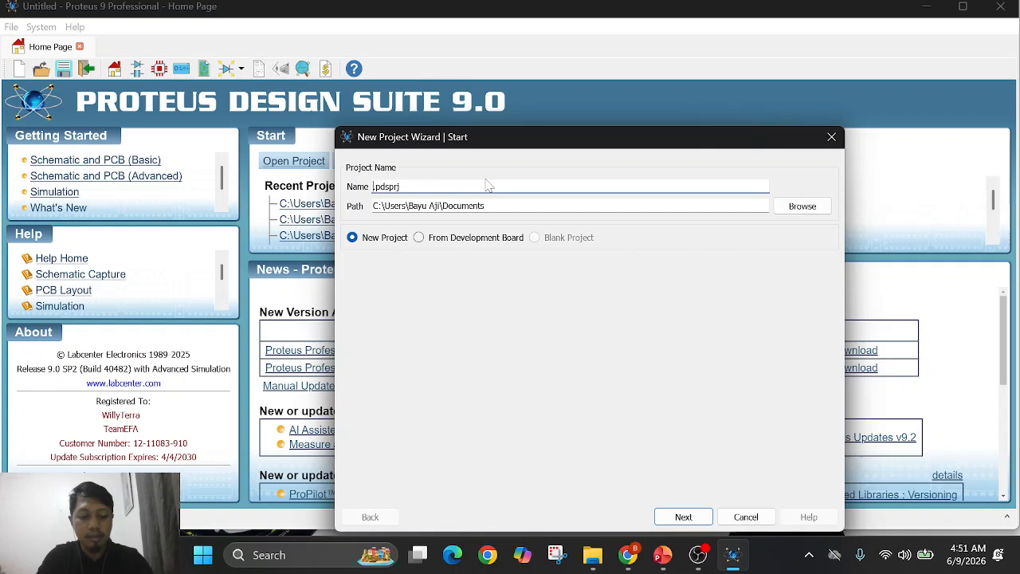
pyautogui.write('Mektron')
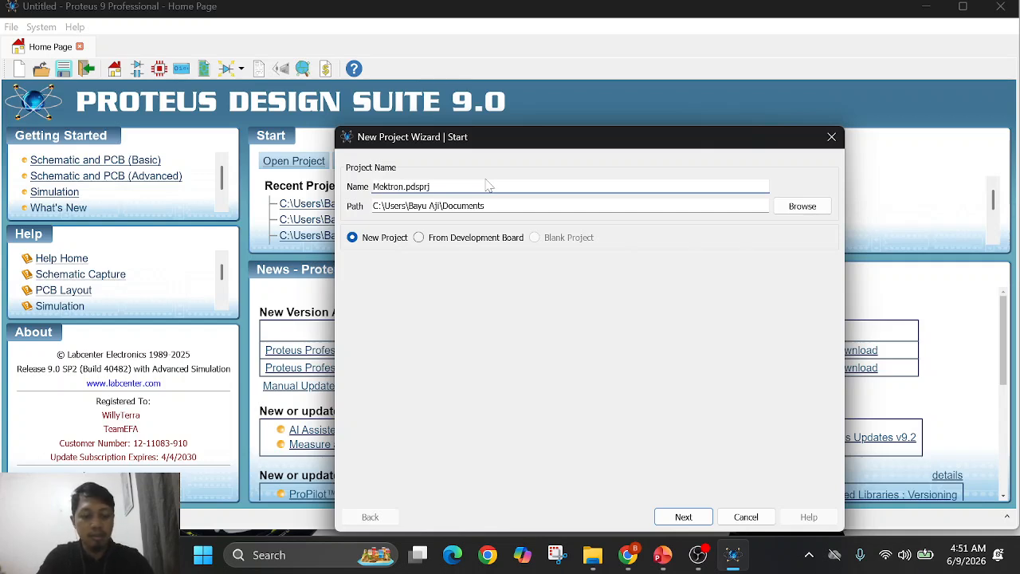
pyautogui.write('10 ')
pyautogui.write('BayuAji')
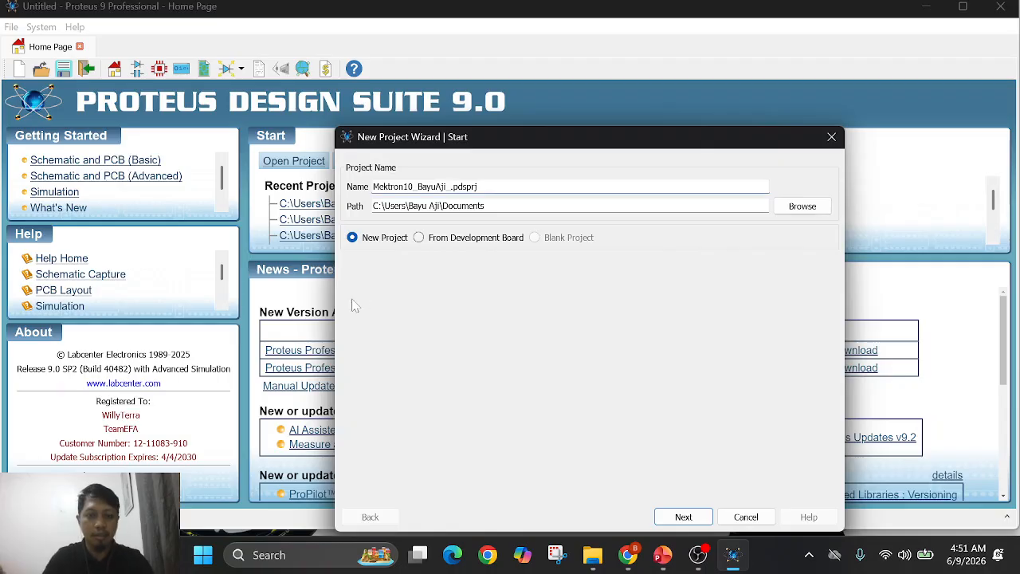
# Step: Copy "LED Brightness" from the PDF chapter heading in Chrome, append it to the Proteus project name, and replace the existing project
pyautogui.click(628, 555)
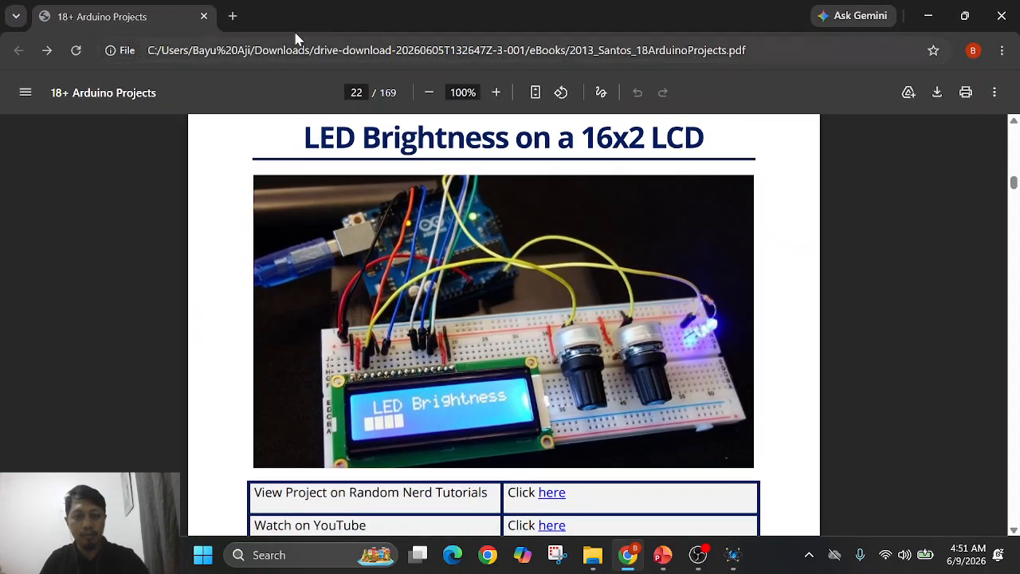
pyautogui.moveTo(294, 133); pyautogui.dragTo(511, 137)
pyautogui.hotkey('ctrl', 'c')
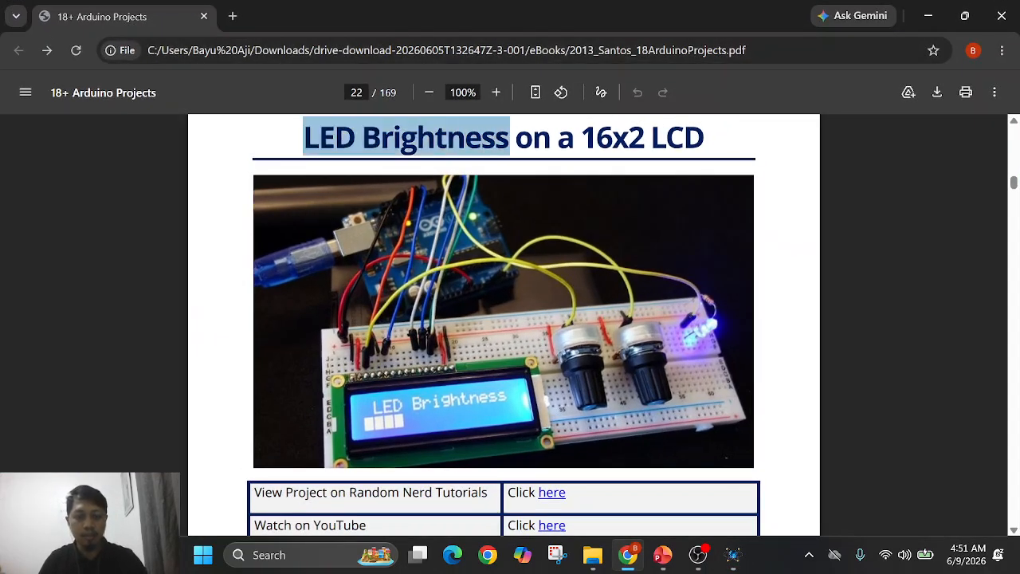
pyautogui.click(734, 555)
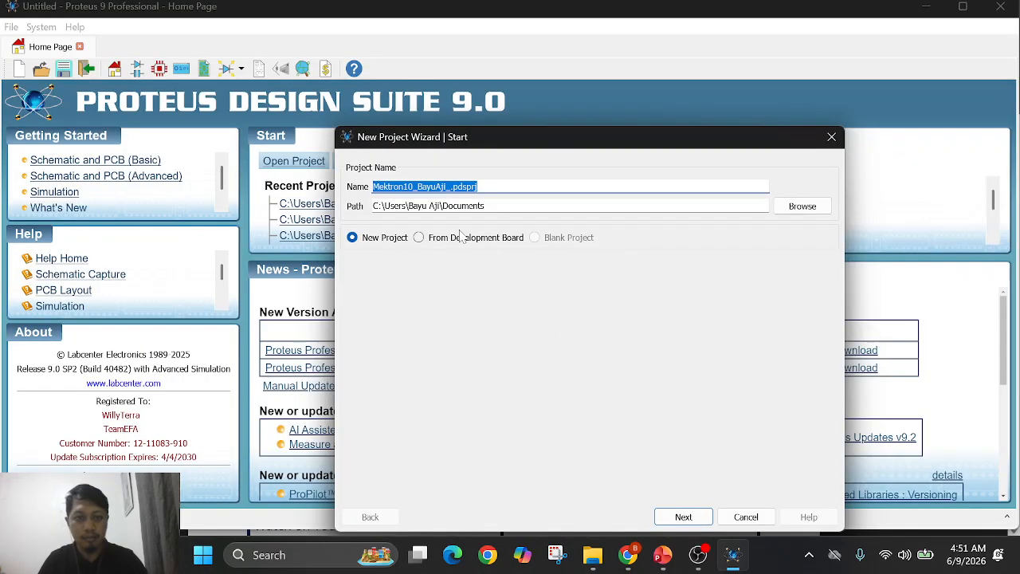
pyautogui.click(452, 187)
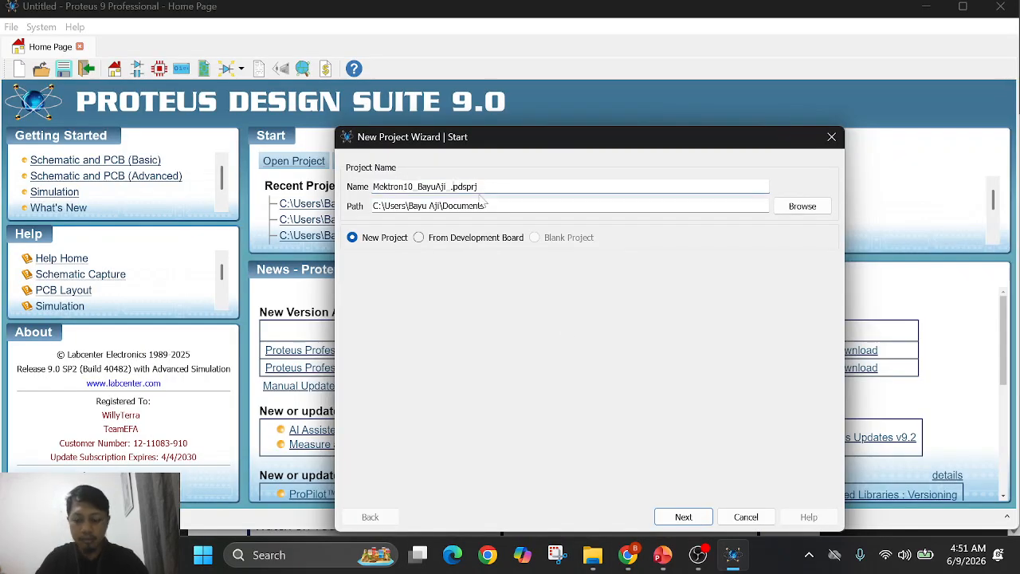
pyautogui.hotkey('ctrl', 'v')
pyautogui.click(683, 518)
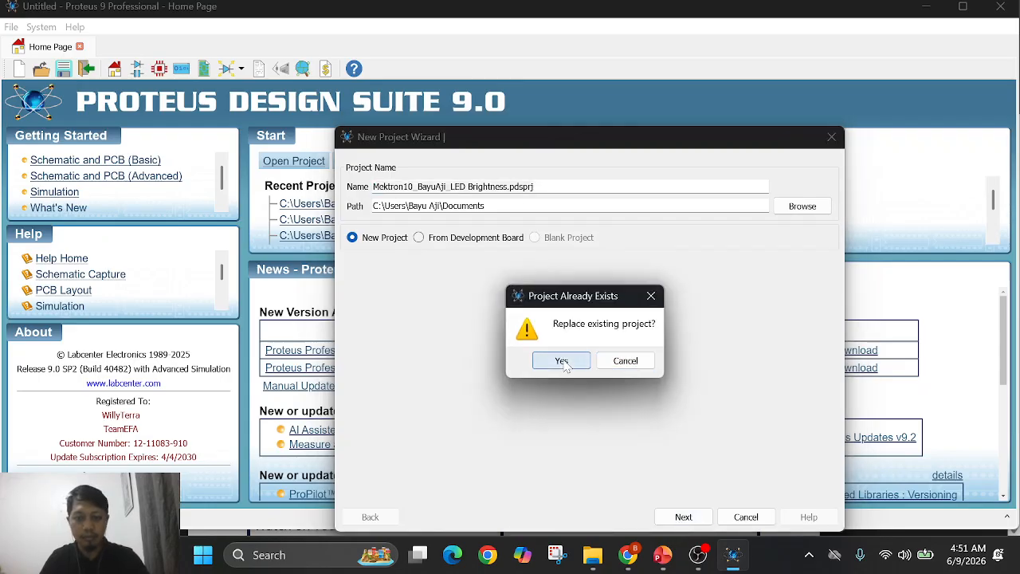
pyautogui.click(563, 360)
# Step: Finish the project setup with the Landscape A4 schematic template, no PCB layout and no firmware project
pyautogui.moveTo(604, 144); pyautogui.dragTo(560, 70)
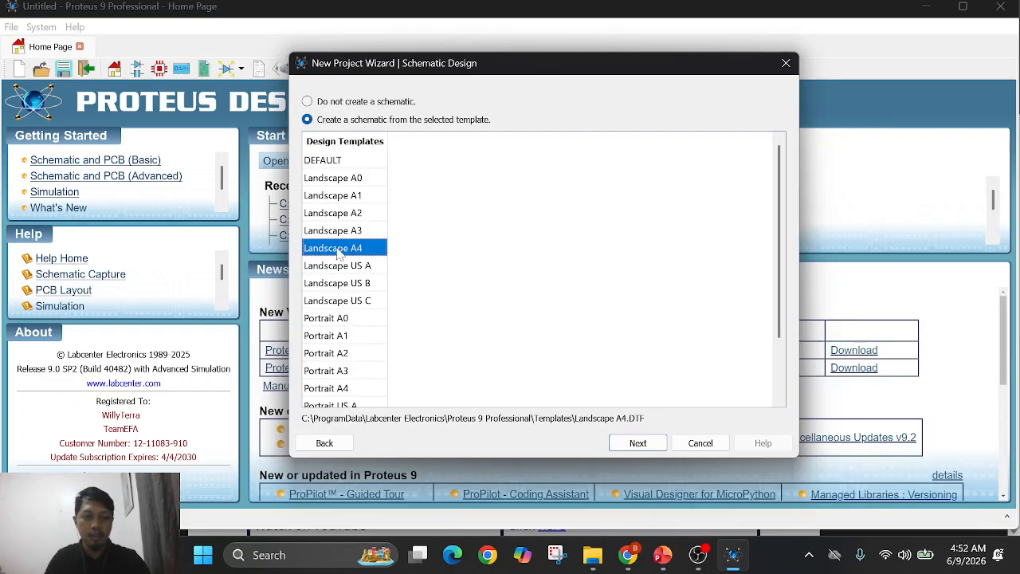
pyautogui.click(641, 445)
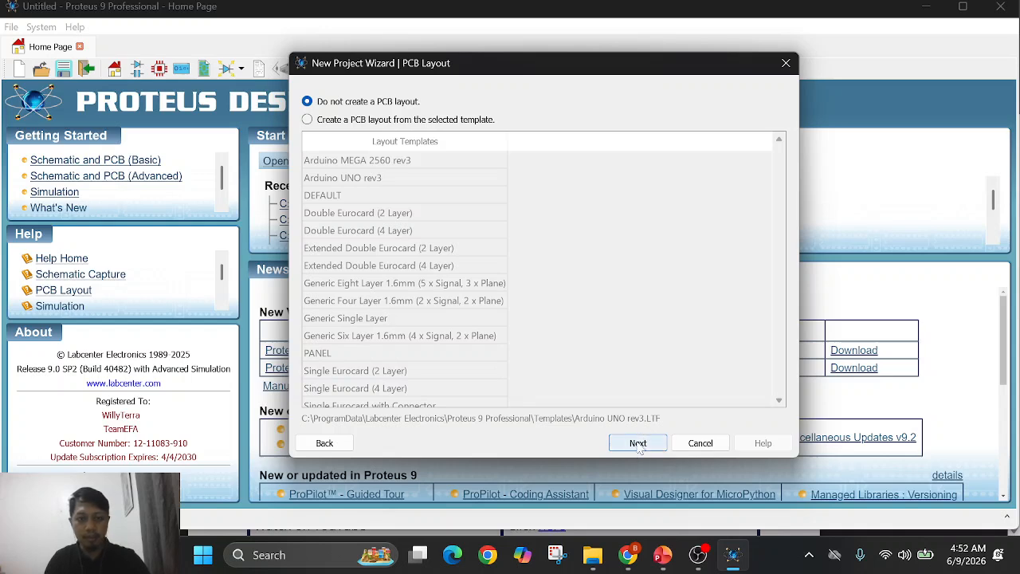
pyautogui.click(638, 444)
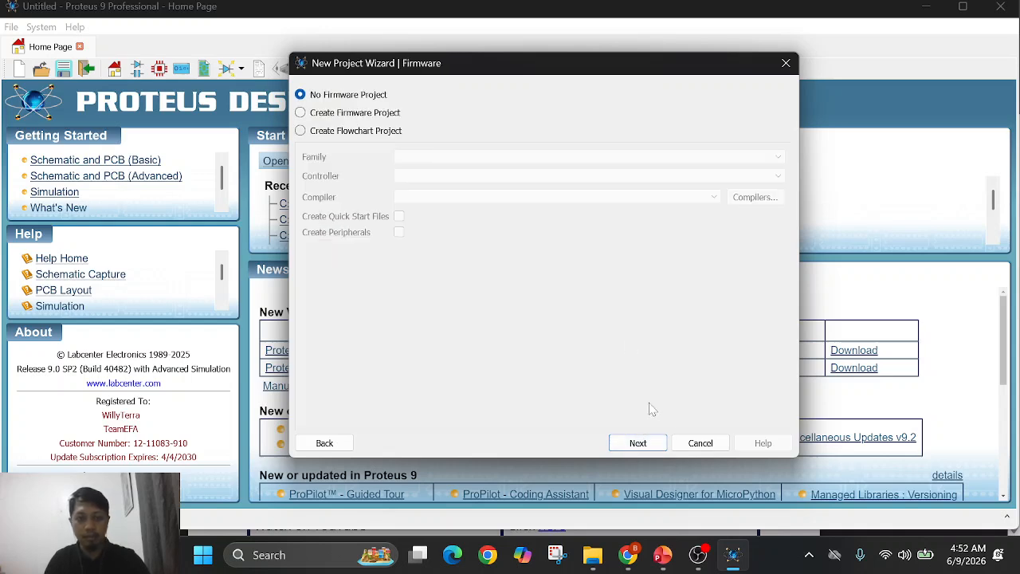
pyautogui.click(638, 443)
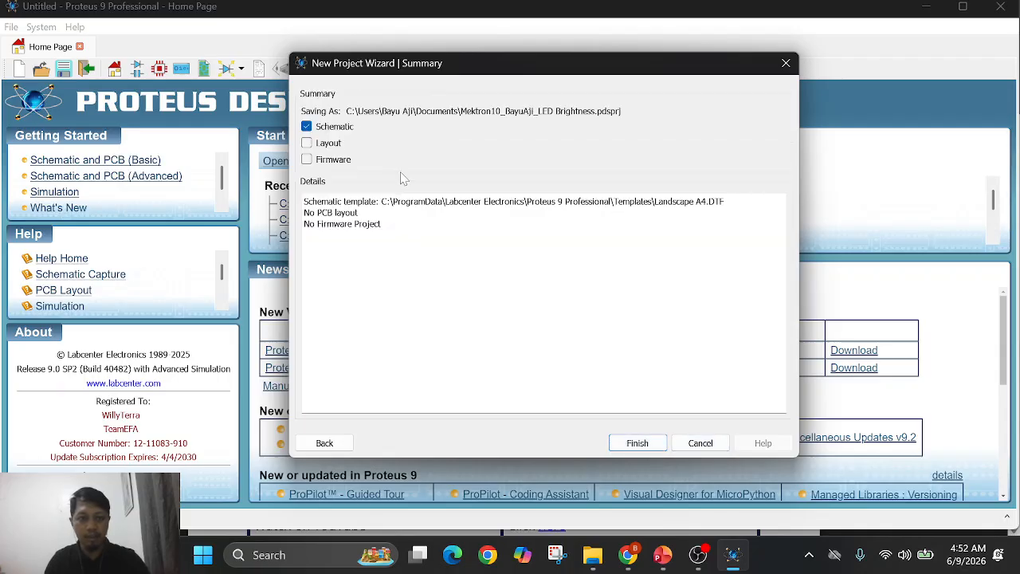
pyautogui.click(638, 443)
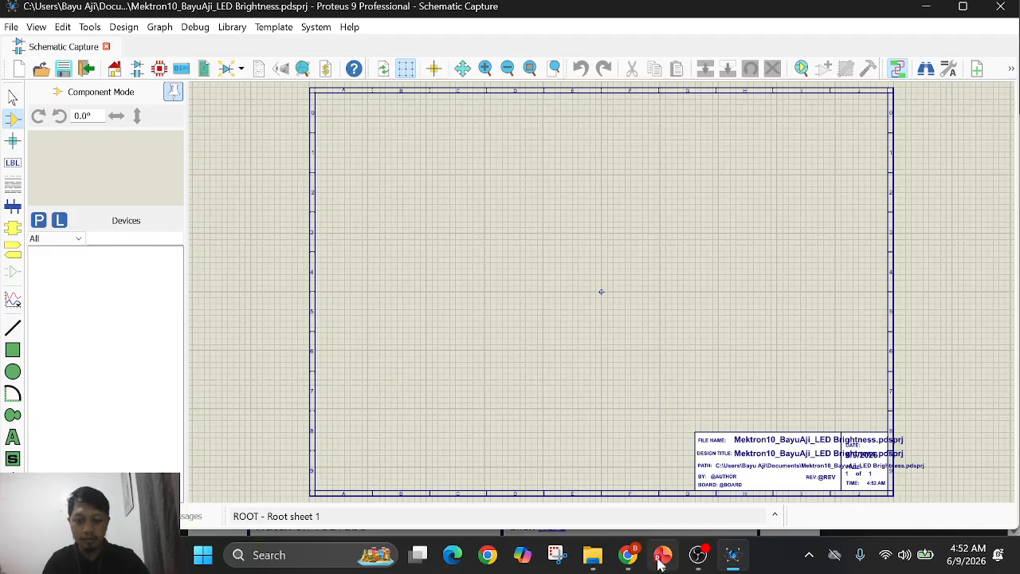
# Step: Switch to the PDF in Chrome and review the Parts Required list for the LED Brightness project
pyautogui.moveTo(700, 557)
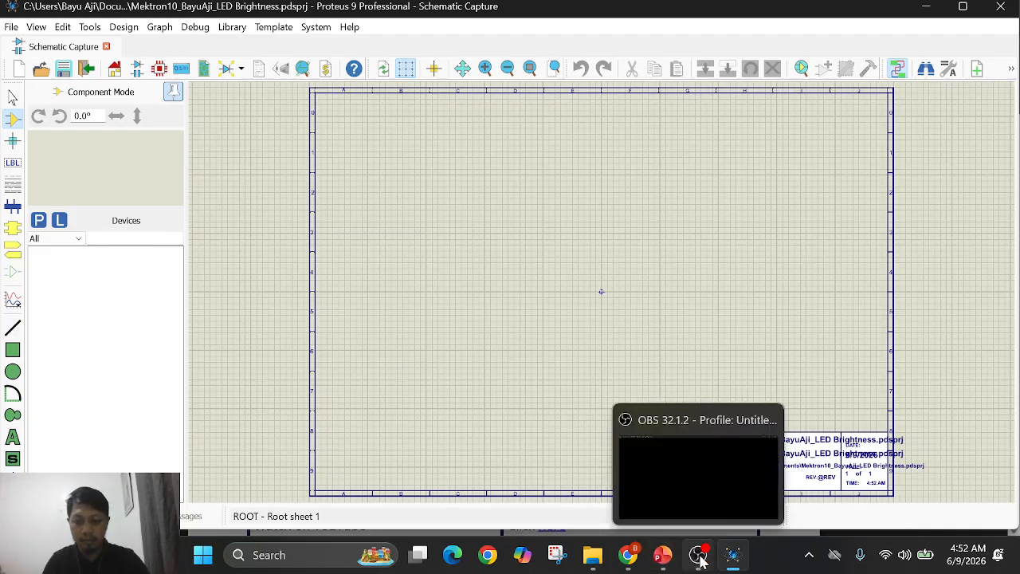
pyautogui.click(629, 557)
pyautogui.click(213, 299)
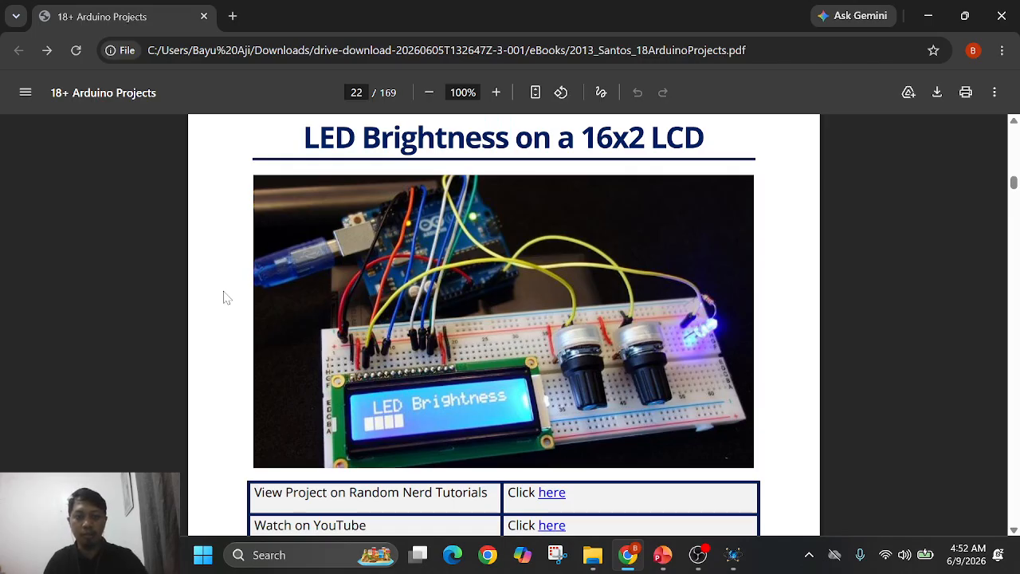
pyautogui.scroll(-2, 225, 297)
pyautogui.scroll(4, 225, 298)
pyautogui.scroll(-11, 225, 298)
pyautogui.scroll(-12, 225, 297)
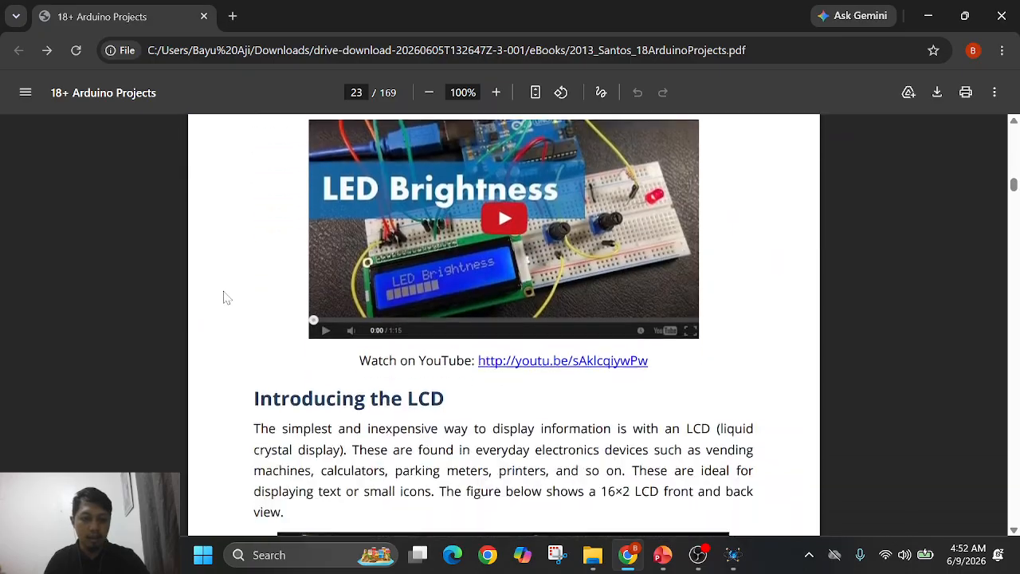
pyautogui.scroll(-1, 225, 298)
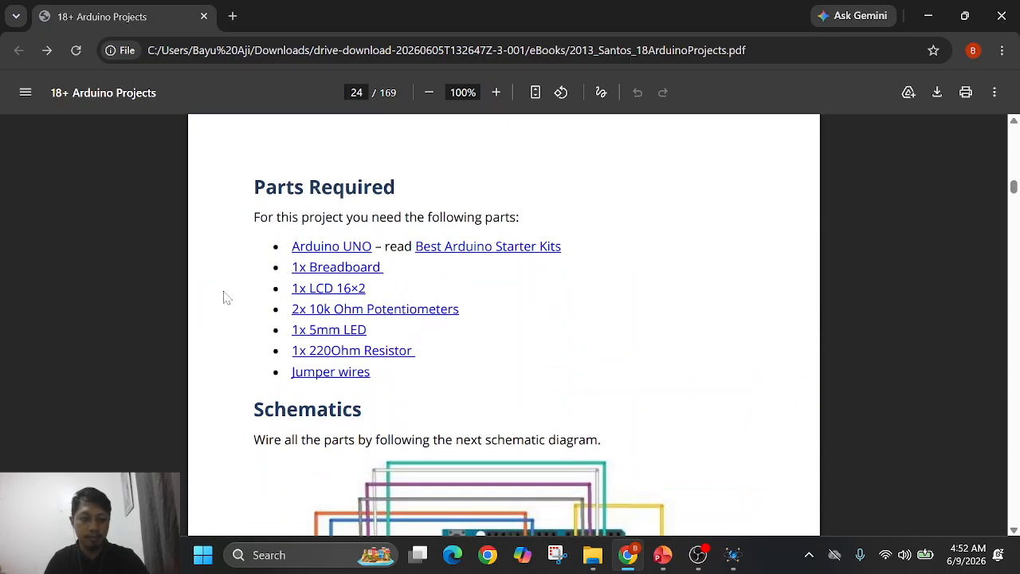
pyautogui.scroll(-1, 225, 297)
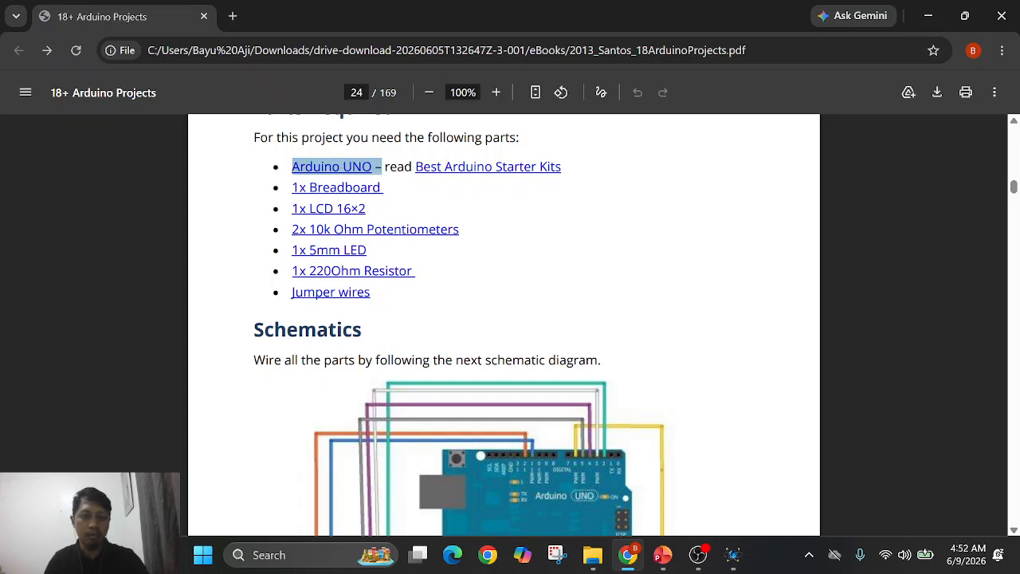
pyautogui.moveTo(292, 209); pyautogui.dragTo(366, 209)
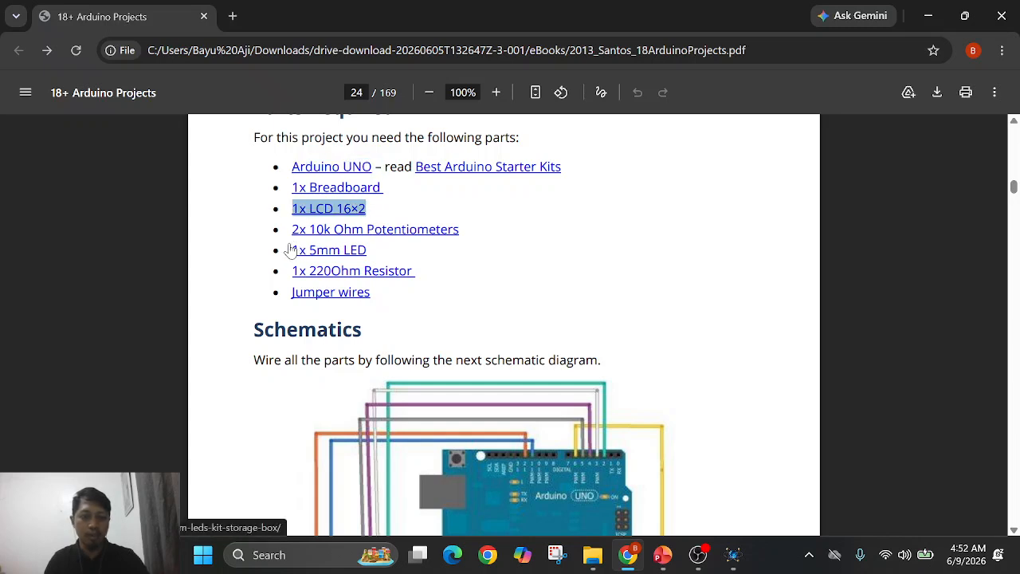
pyautogui.moveTo(292, 230); pyautogui.dragTo(476, 236)
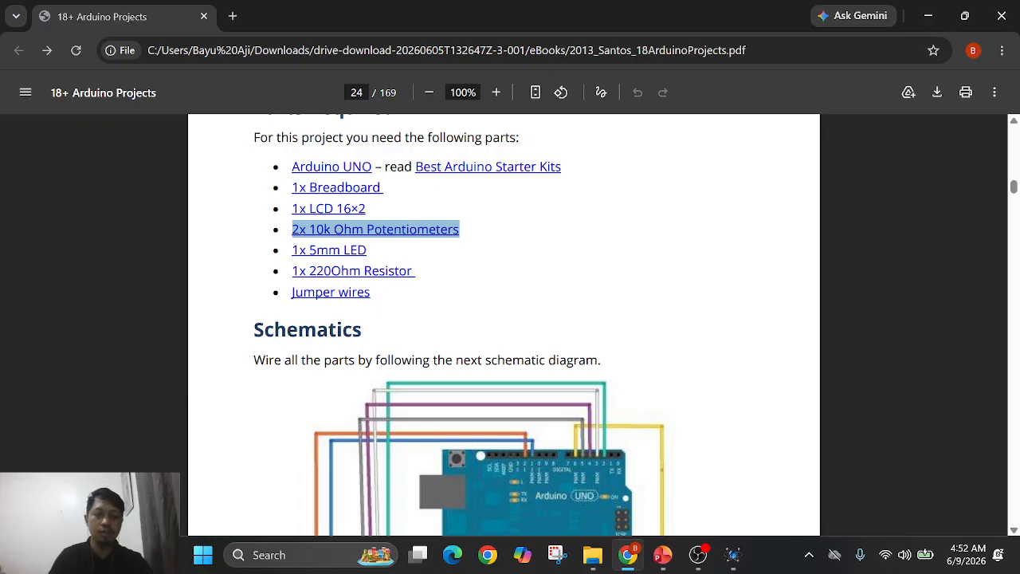
# Step: Examine the schematic diagram showing how the Arduino, LCD, potentiometers and LED are wired
pyautogui.scroll(-4, 504, 325)
pyautogui.scroll(1, 504, 325)
pyautogui.scroll(-1, 504, 325)
pyautogui.scroll(1, 504, 325)
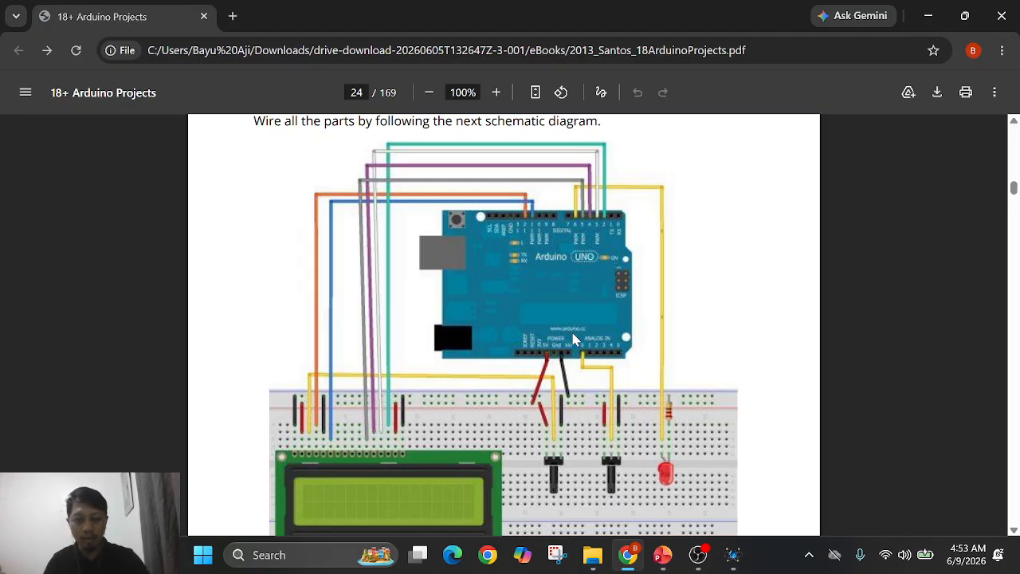
# Step: Switch to Proteus and add the ARDUINO UNO from the ArduinoUnoTEP library to the project's devices
pyautogui.click(735, 561)
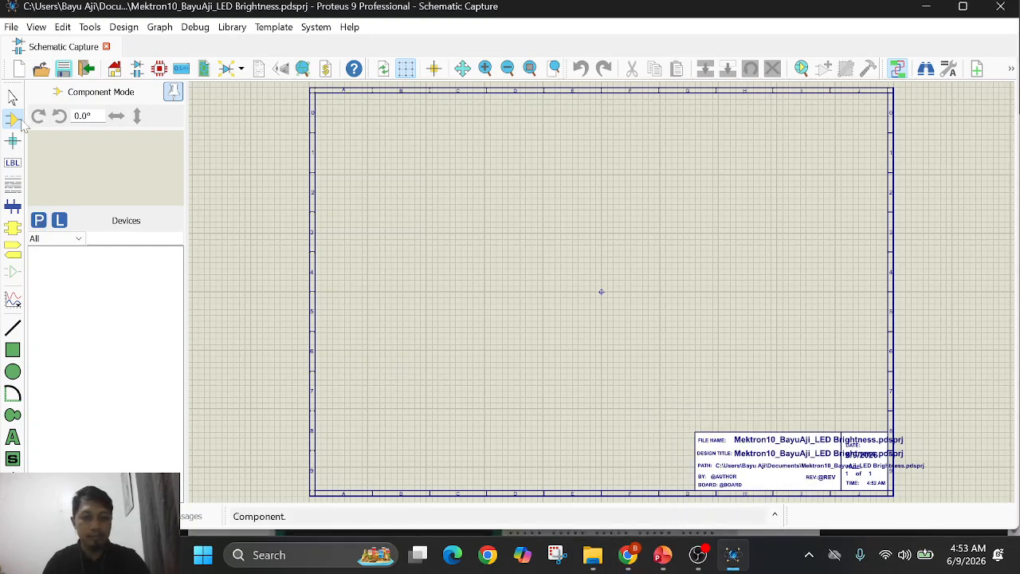
pyautogui.click(43, 227)
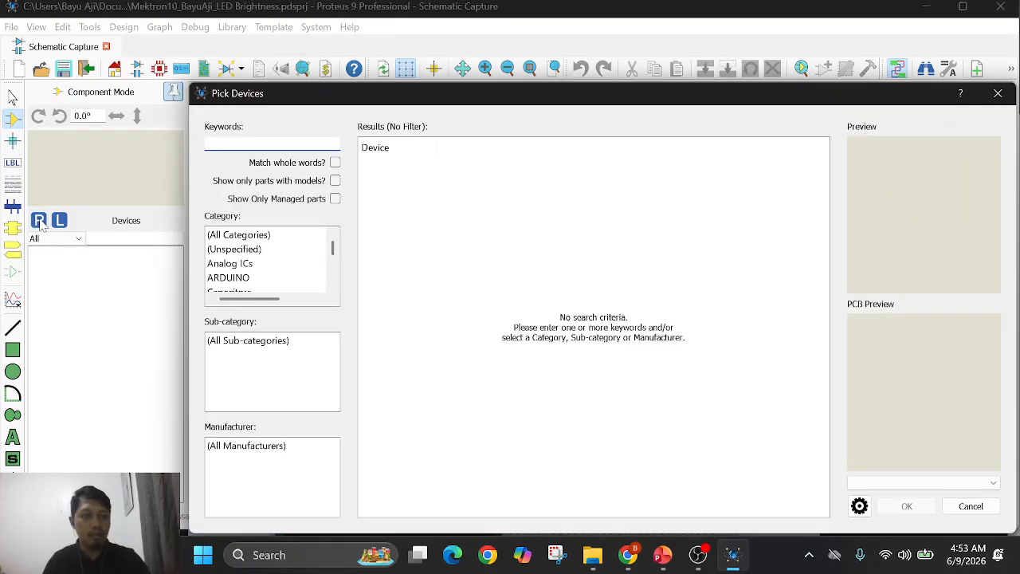
pyautogui.click(998, 93)
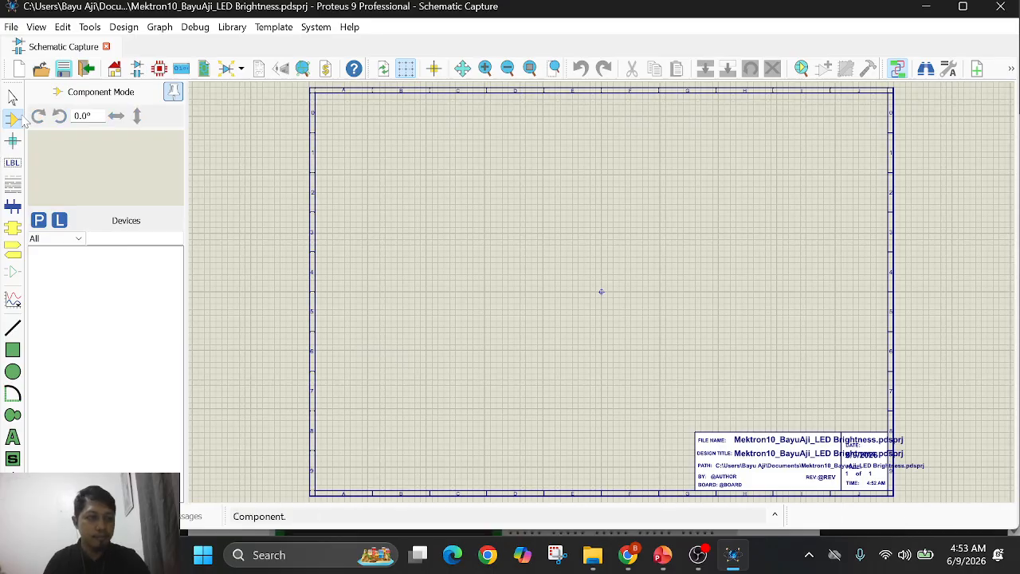
pyautogui.click(40, 221)
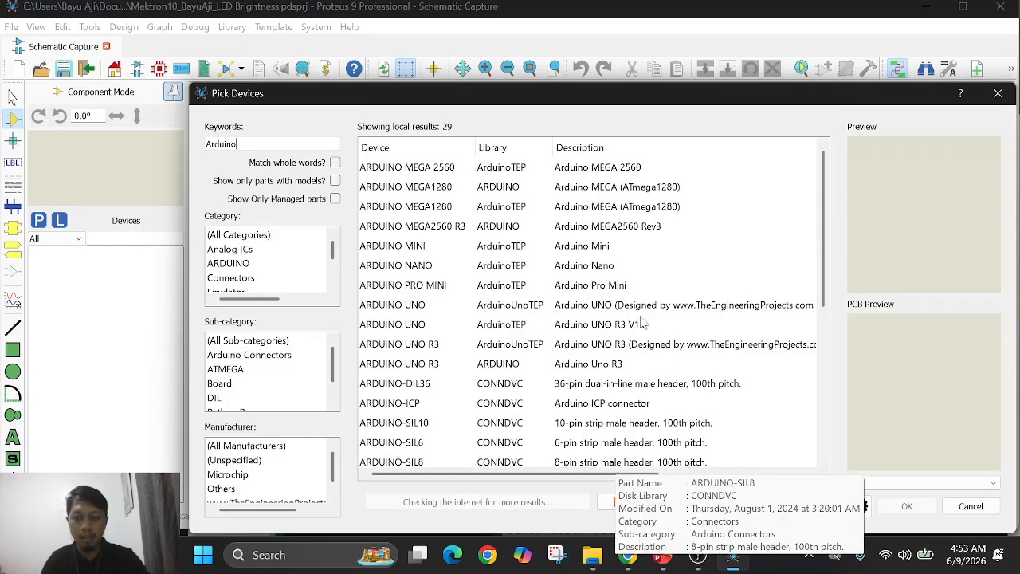
pyautogui.click(401, 309)
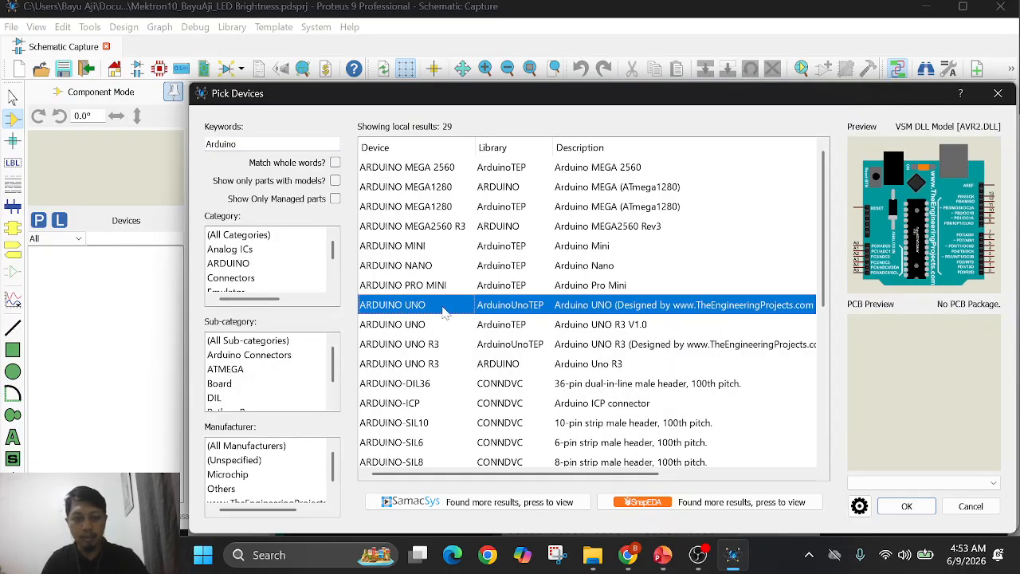
pyautogui.click(907, 507)
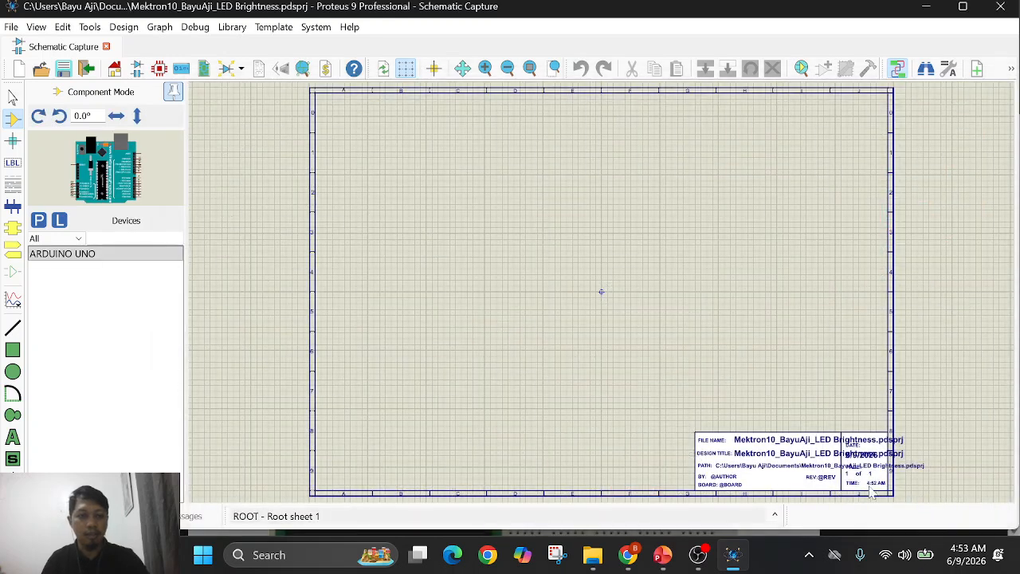
# Step: Rotate the Arduino Uno to 90° and place it near the centre of the schematic sheet
pyautogui.click(39, 119)
pyautogui.click(40, 119)
pyautogui.click(39, 119)
pyautogui.click(488, 244)
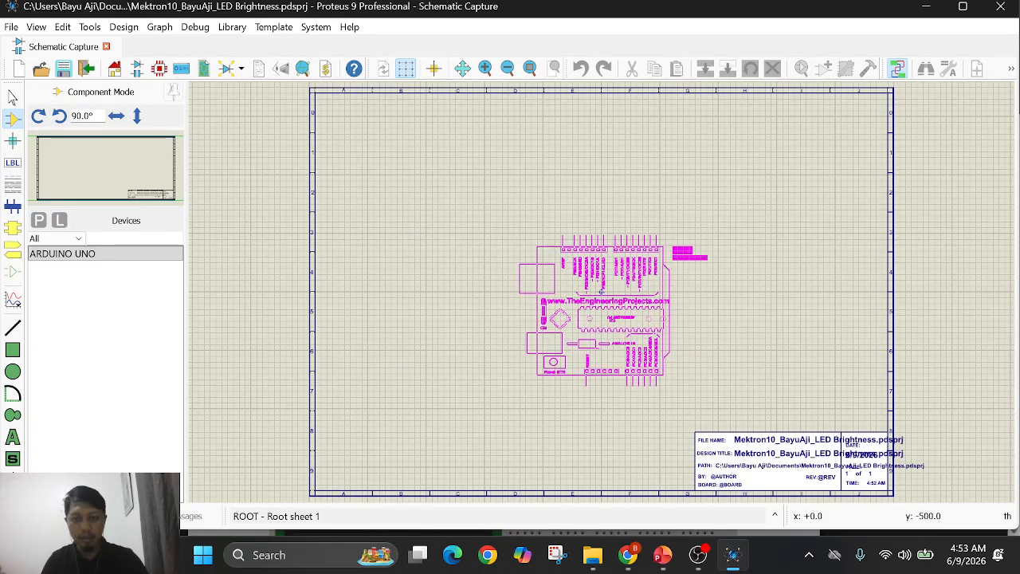
pyautogui.click(587, 316)
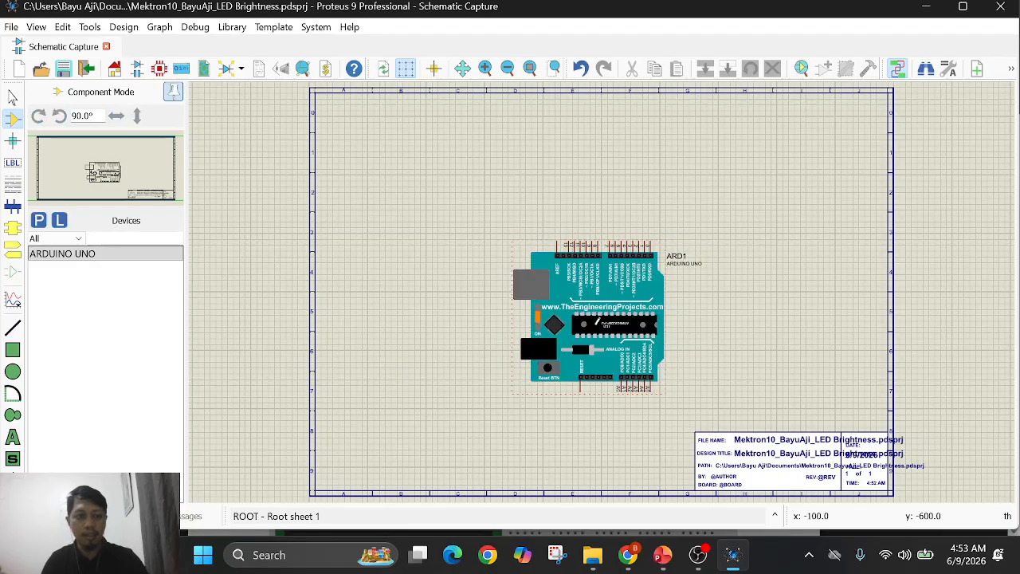
# Step: Search the device library for LM016 and add the LM016L 16x2 alphanumeric LCD to the devices
pyautogui.click(39, 221)
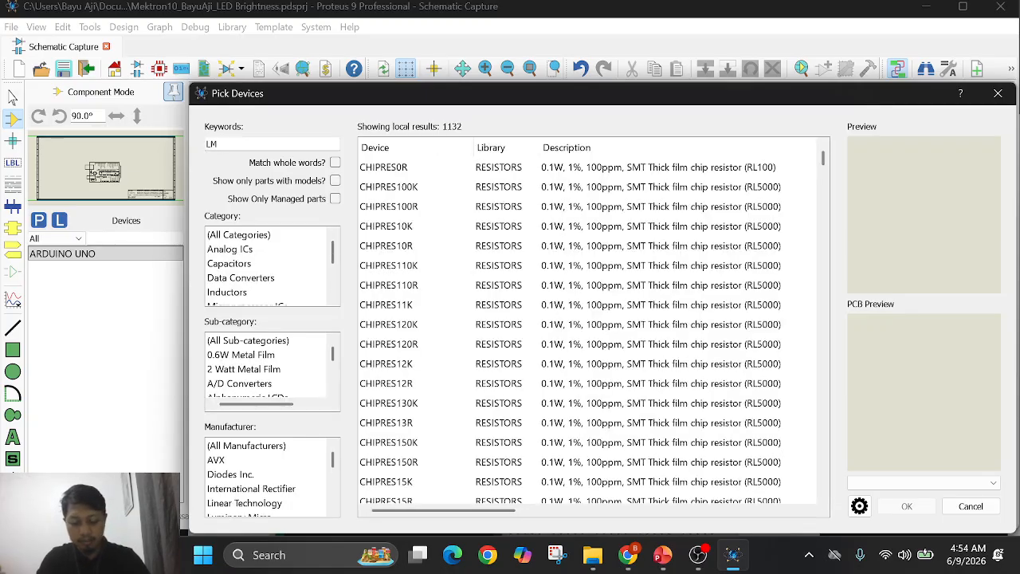
pyautogui.write('016')
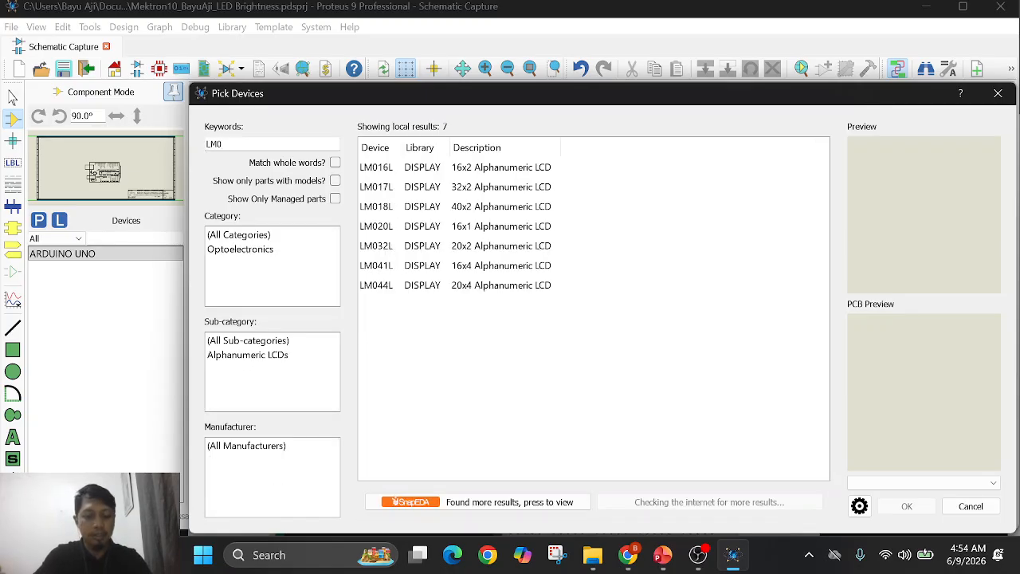
pyautogui.click(411, 172)
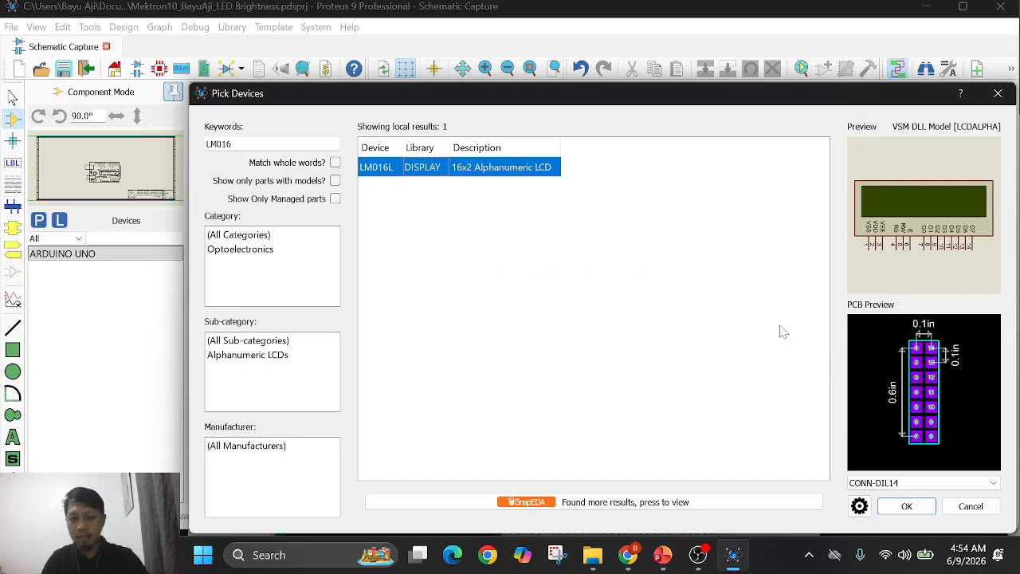
pyautogui.click(907, 507)
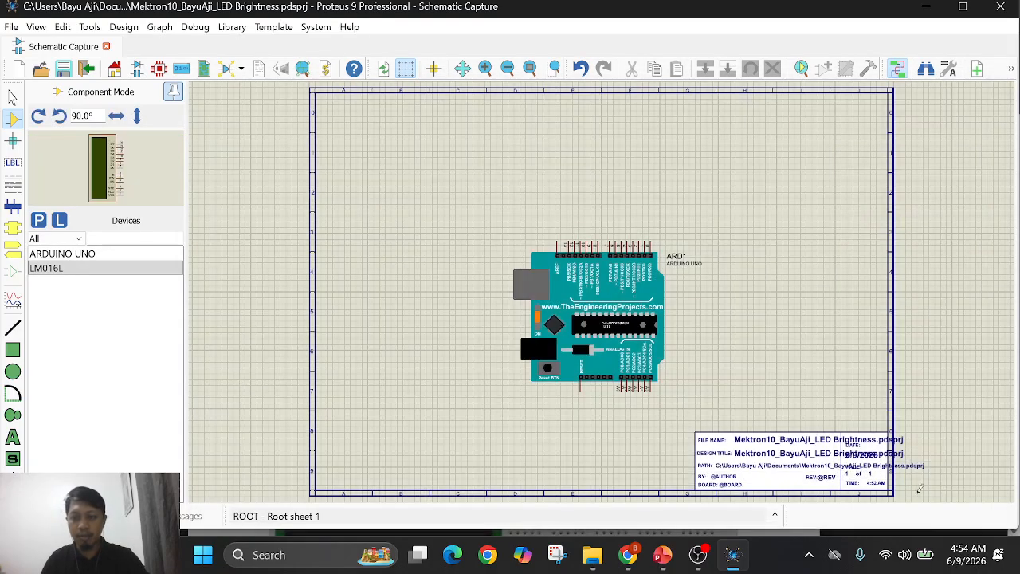
# Step: Set the LM016L LCD's rotation to 0° and place it directly above the Arduino Uno
pyautogui.click(554, 170)
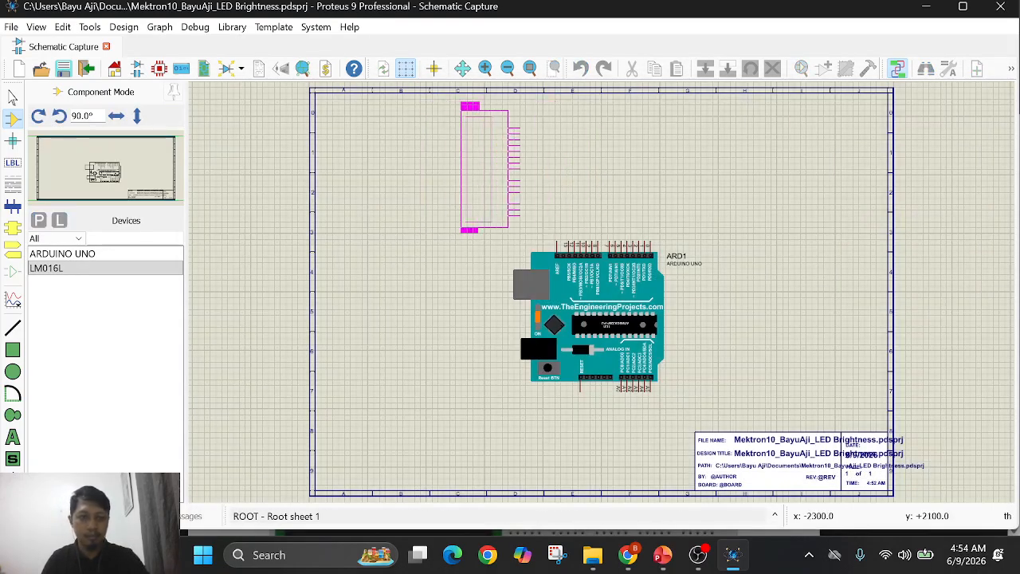
pyautogui.click(479, 165)
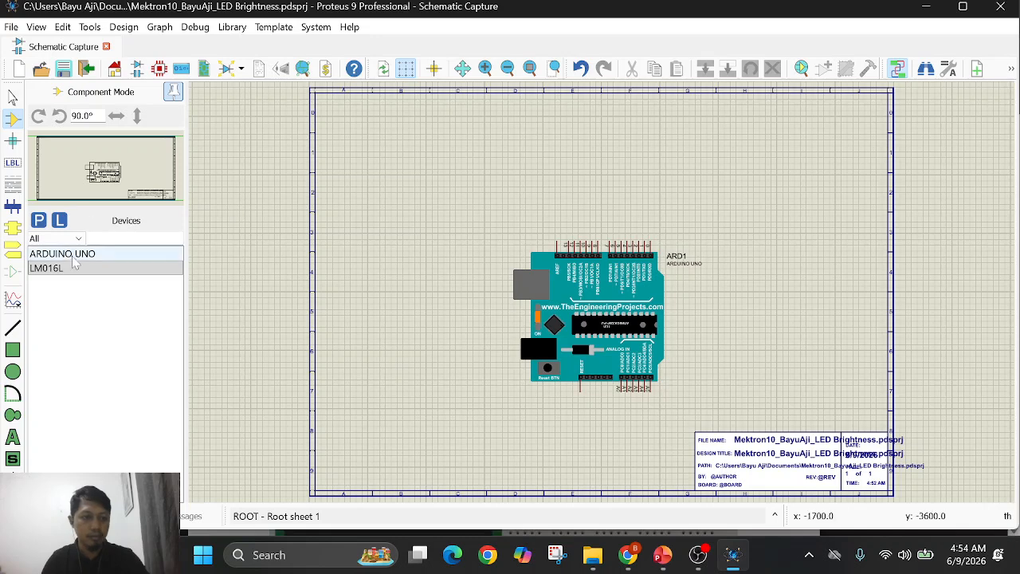
pyautogui.click(49, 270)
pyautogui.click(59, 116)
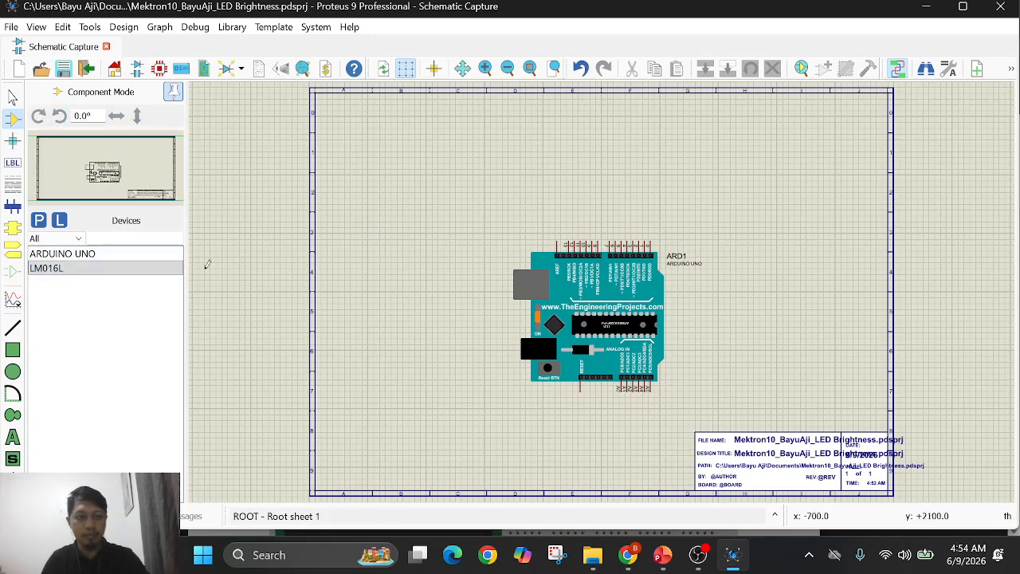
pyautogui.click(592, 178)
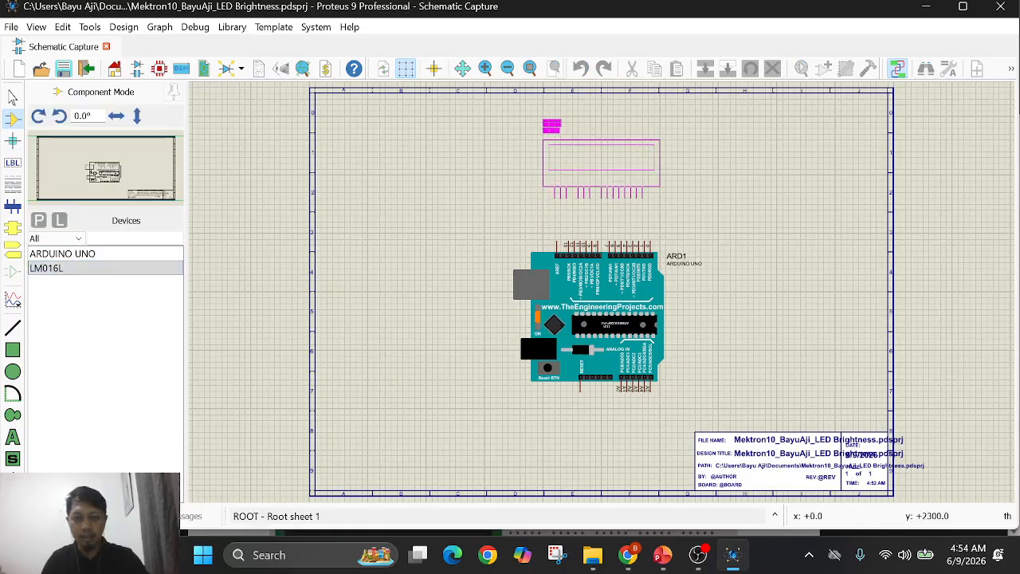
pyautogui.click(601, 153)
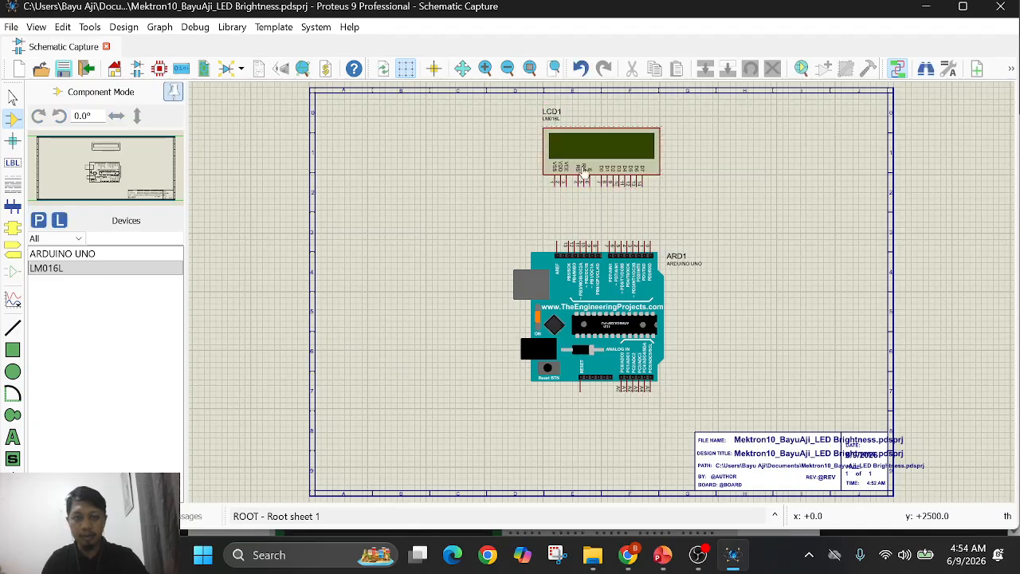
# Step: Search the device library for the POT-HG high granularity potentiometer and add it to the devices
pyautogui.click(39, 222)
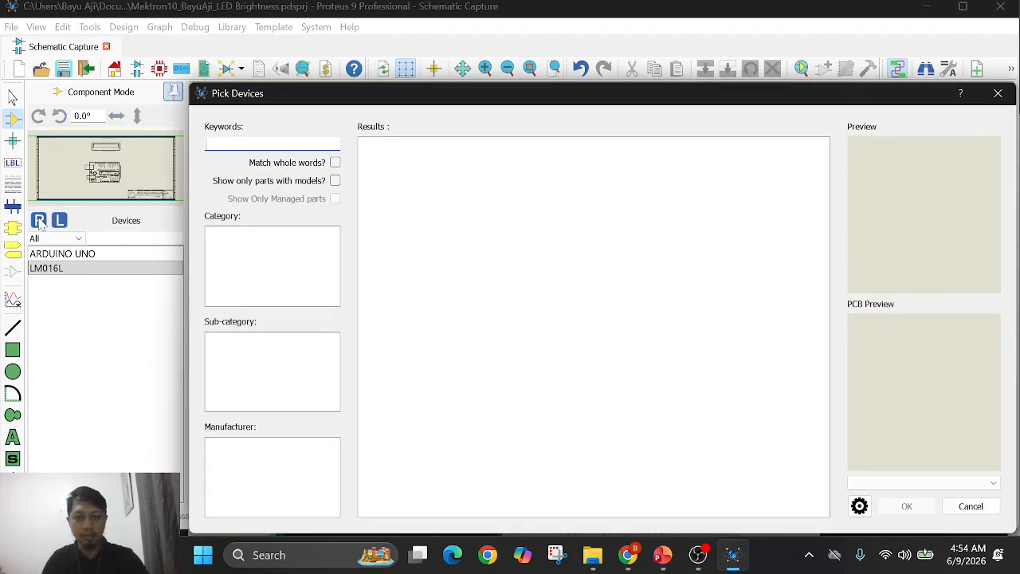
pyautogui.click(213, 139)
pyautogui.write('POT ')
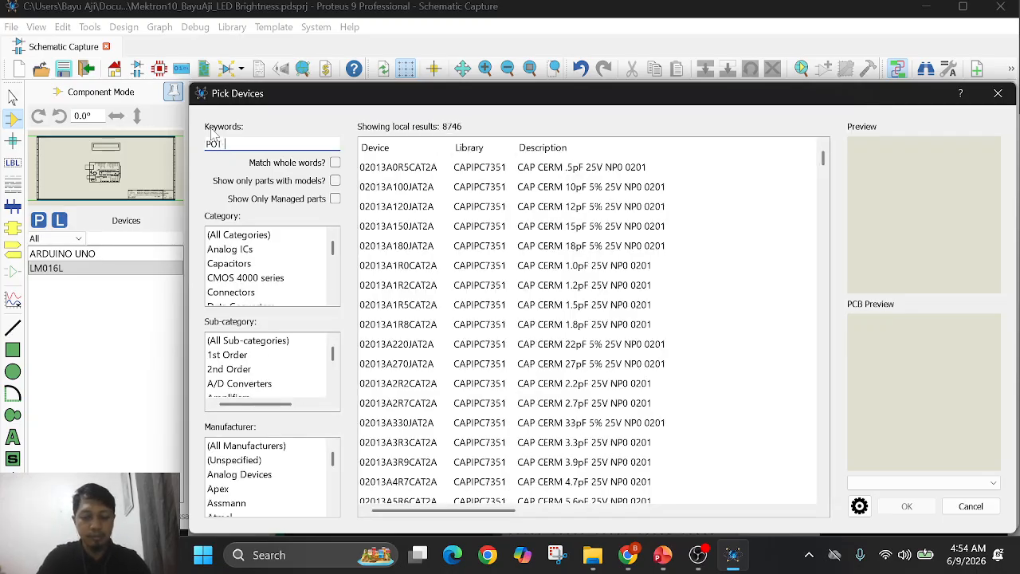
pyautogui.write('HG')
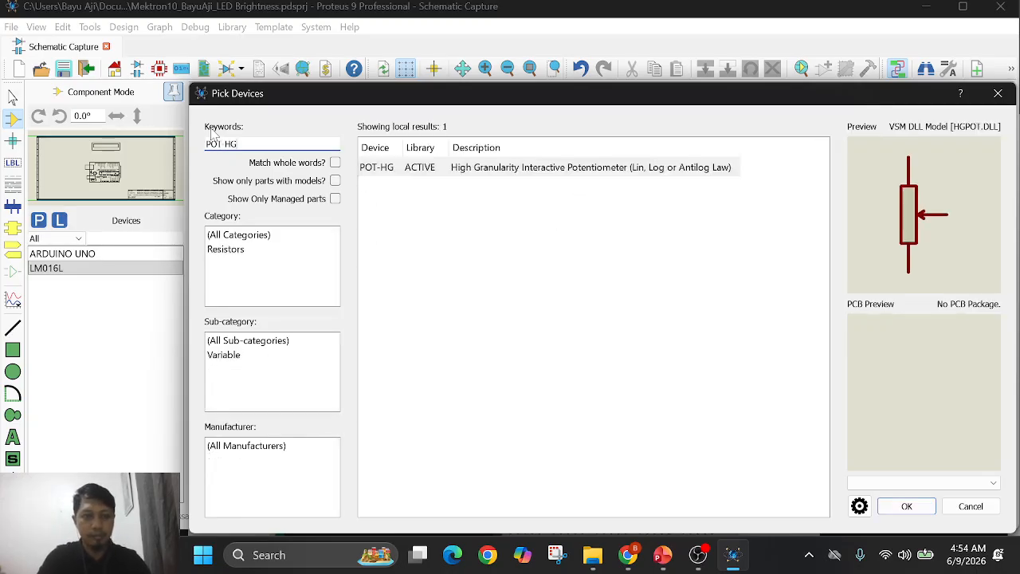
pyautogui.click(391, 171)
pyautogui.click(906, 506)
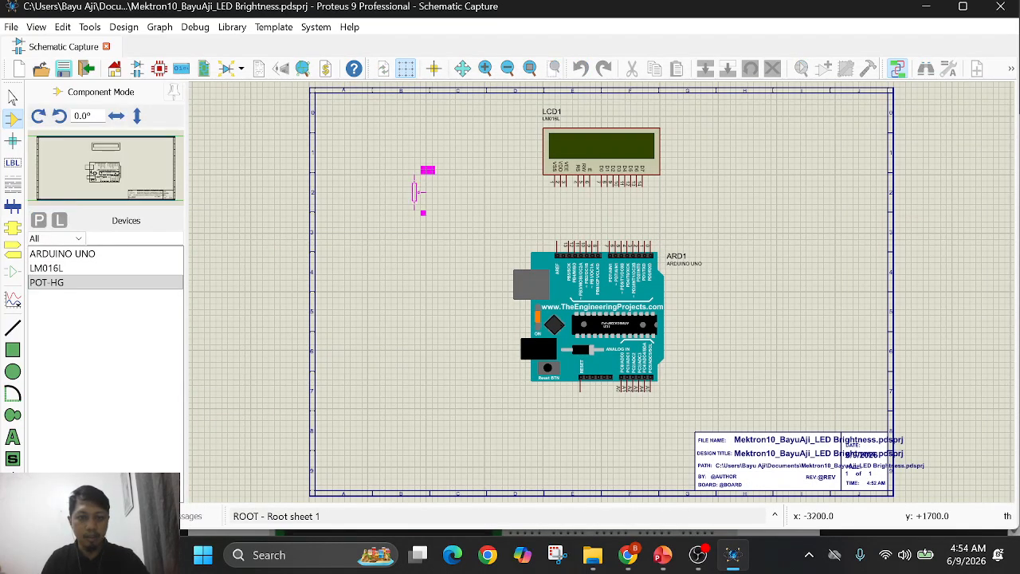
# Step: Place two POT-HG potentiometers side by side between the sheet's left border and the LCD
pyautogui.click(416, 192)
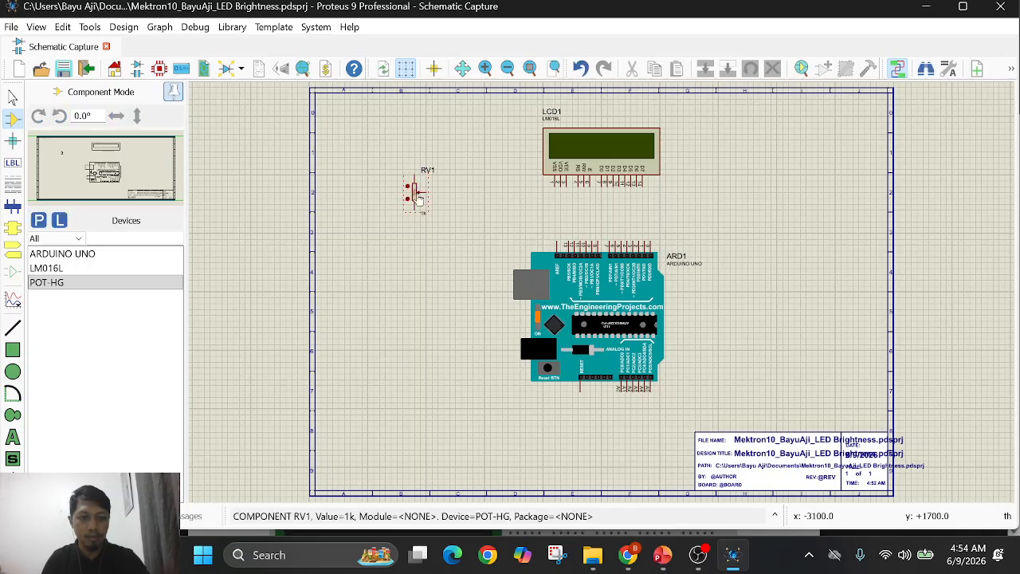
pyautogui.click(461, 191)
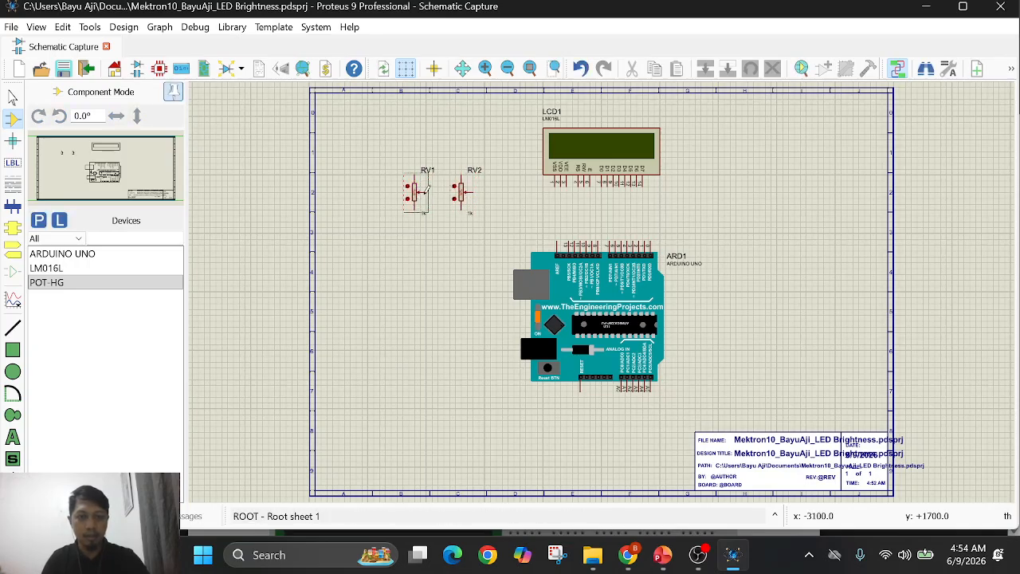
pyautogui.click(429, 198)
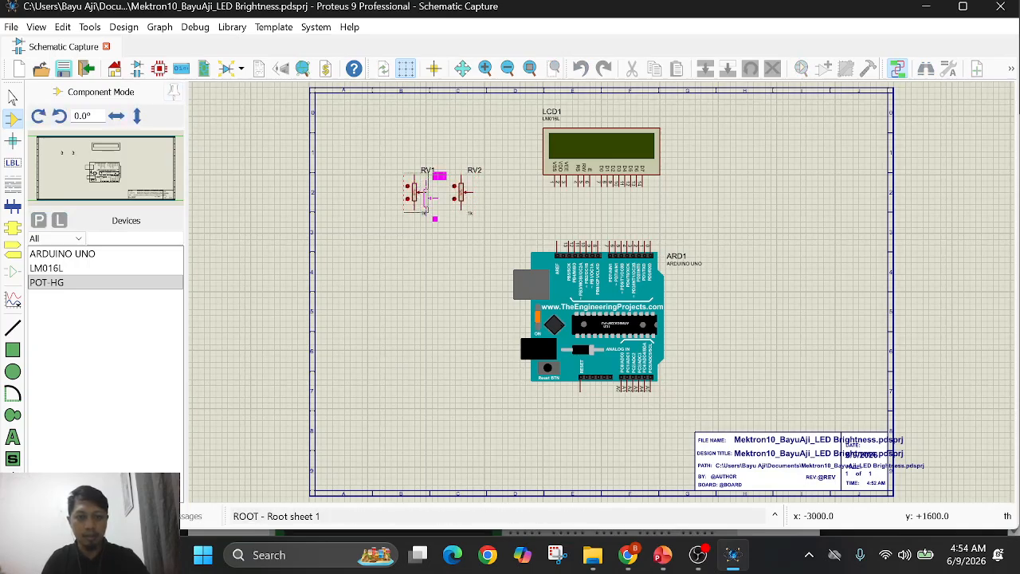
pyautogui.press('Escape')
# Step: Set the resistance of potentiometer RV1 to 10k
pyautogui.rightClick(421, 215)
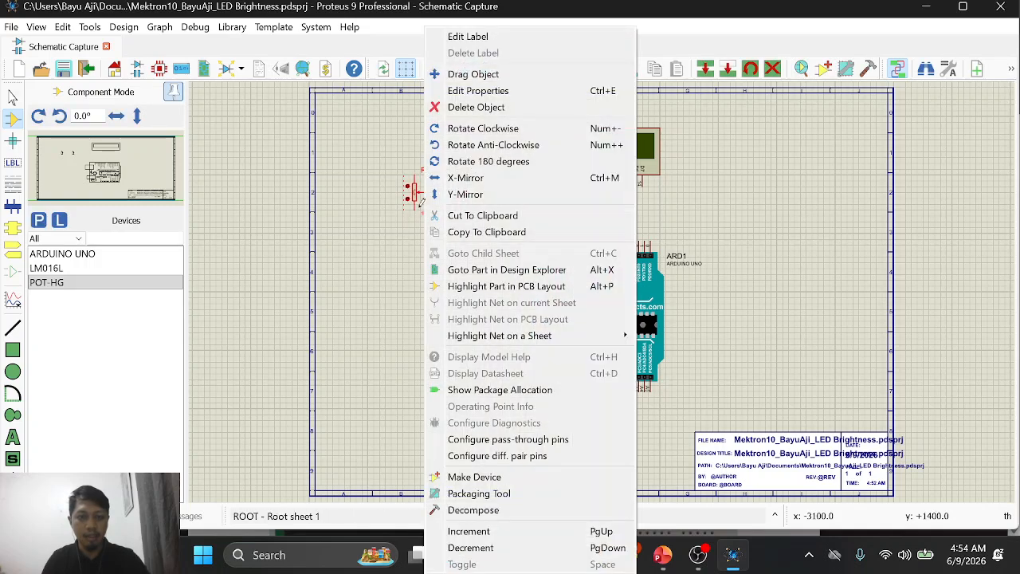
pyautogui.click(472, 88)
pyautogui.press('Tab')
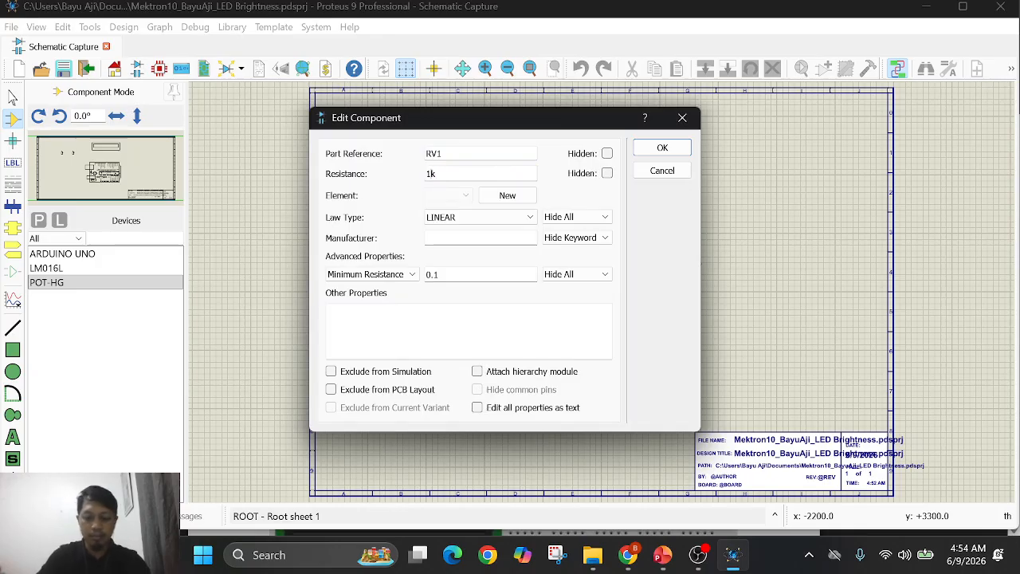
pyautogui.click(660, 149)
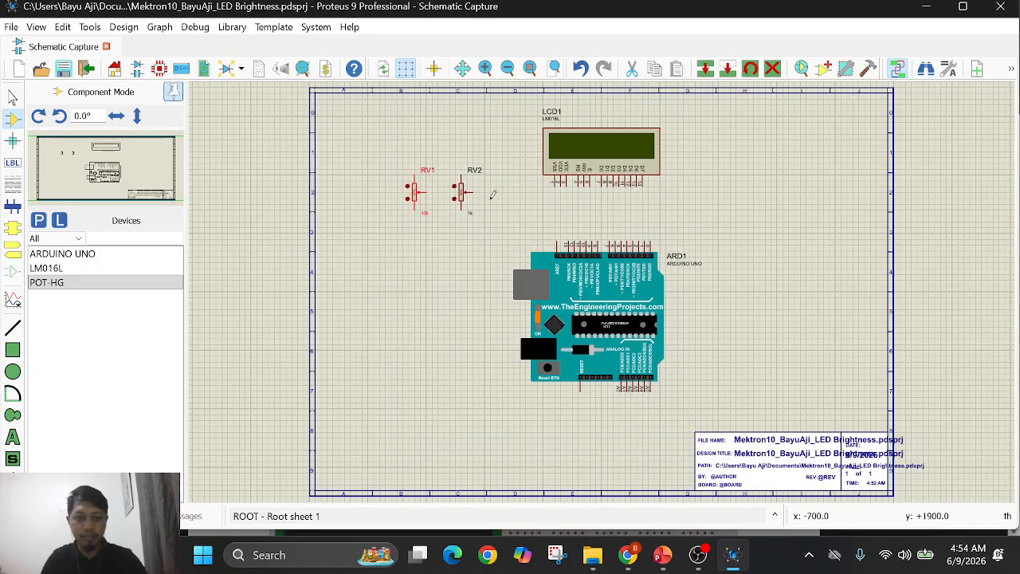
# Step: Set the resistance of potentiometer RV2 to 10k
pyautogui.rightClick(473, 192)
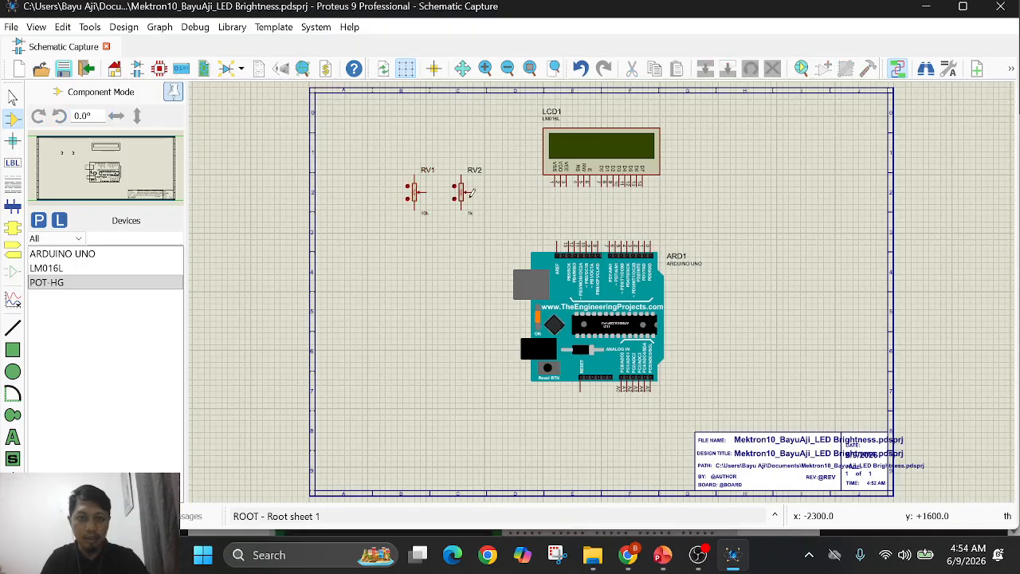
pyautogui.click(463, 205)
pyautogui.rightClick(462, 206)
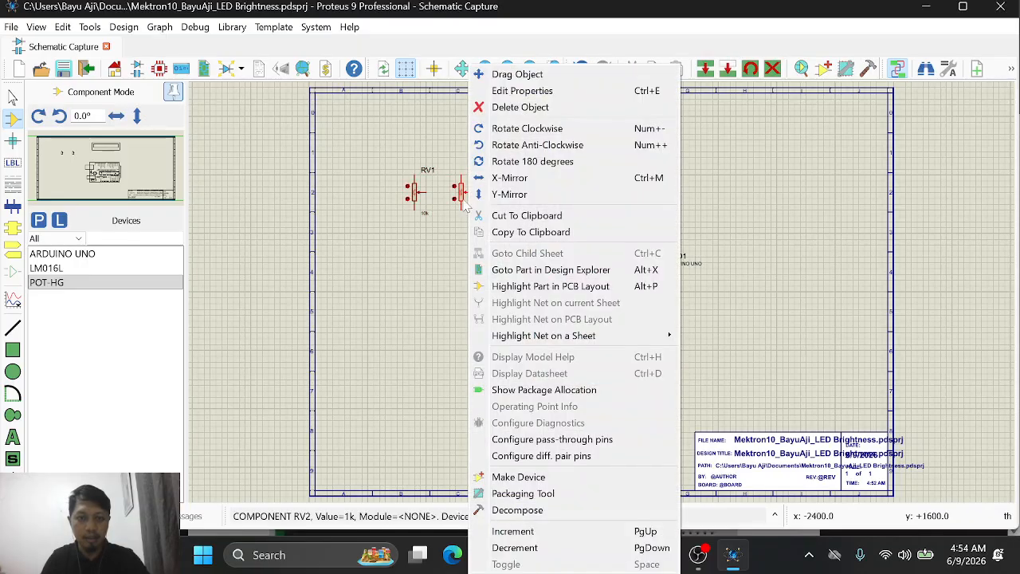
pyautogui.click(519, 88)
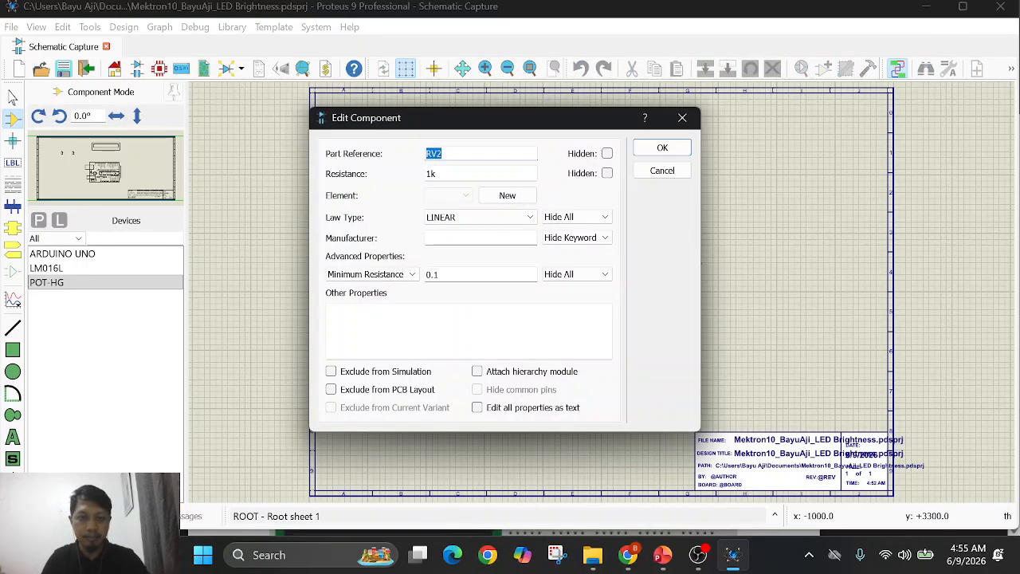
pyautogui.press('Tab')
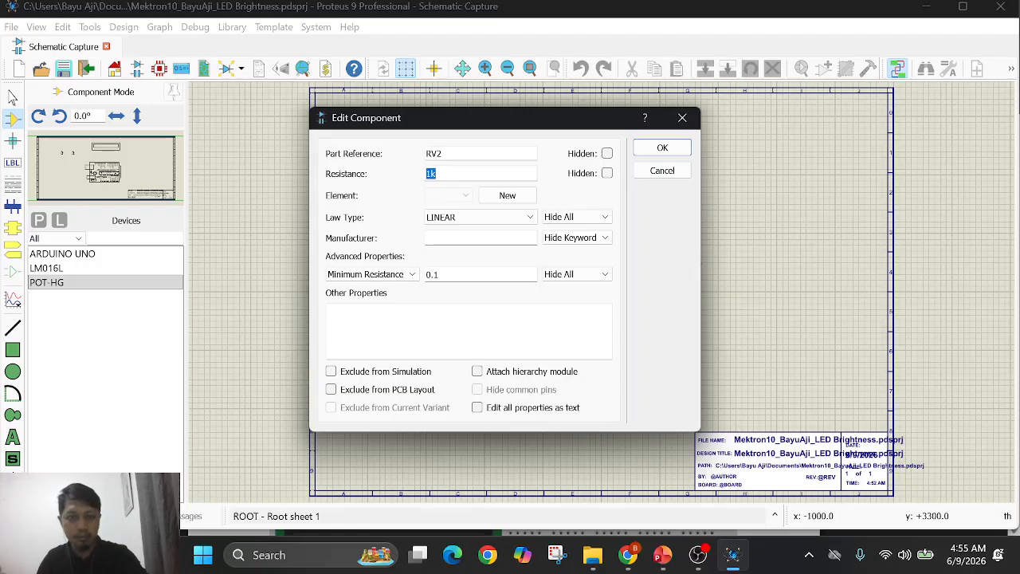
pyautogui.click(640, 152)
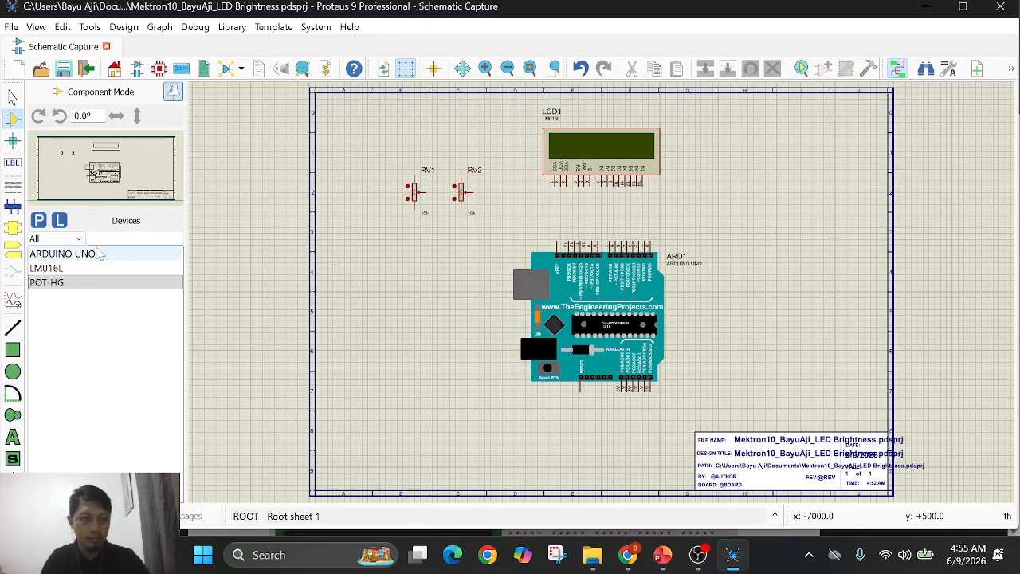
# Step: Search the device library for LED-RED and add the animated red LED model to the devices
pyautogui.click(38, 220)
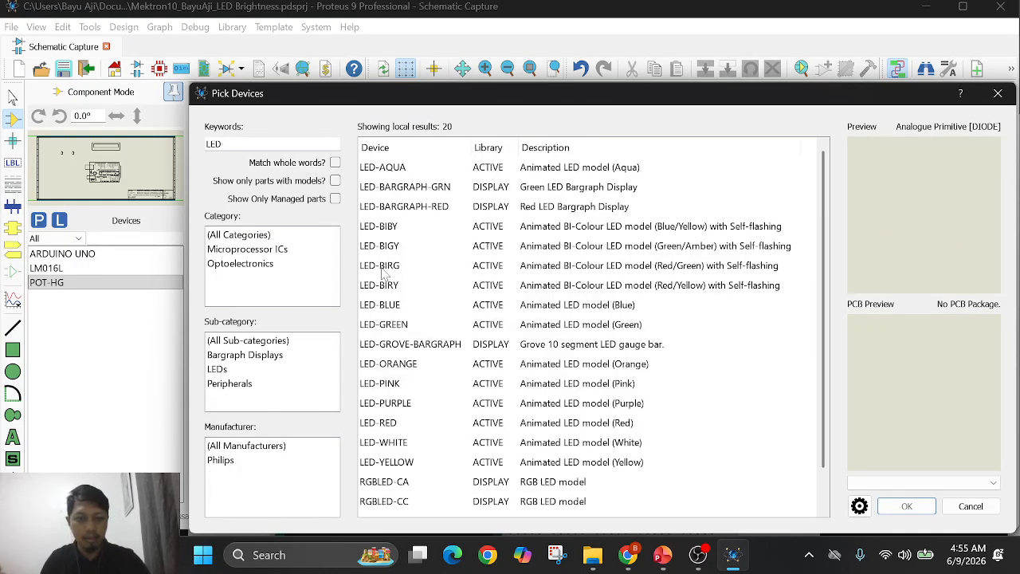
pyautogui.write('RED')
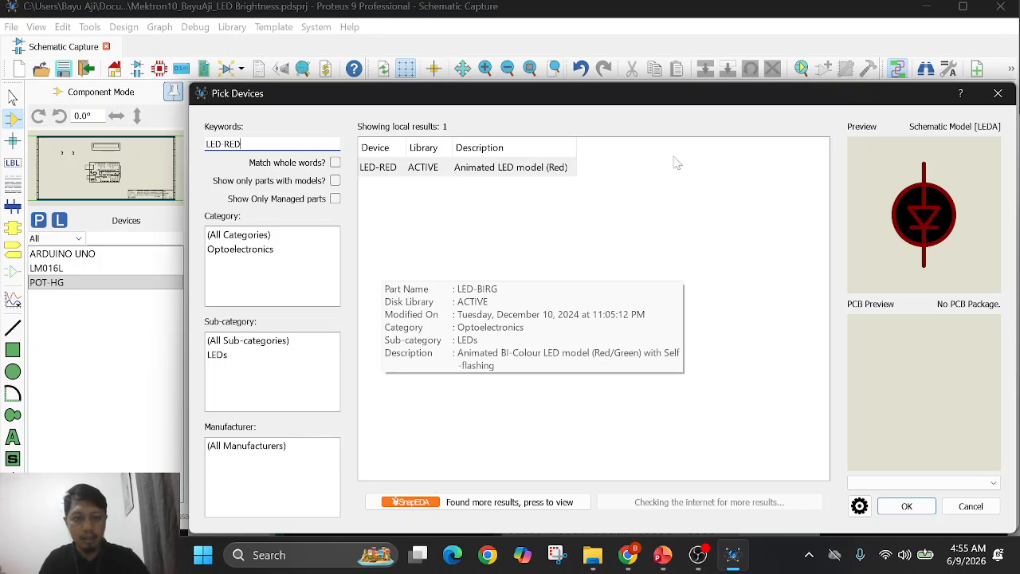
pyautogui.click(547, 169)
pyautogui.click(906, 506)
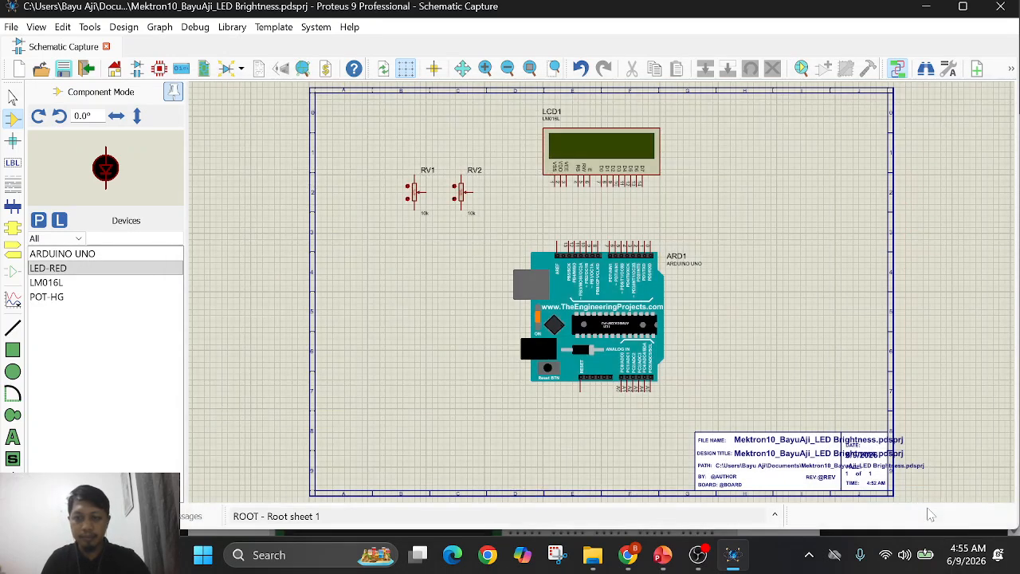
# Step: Place one LED-RED on the sheet to the right of the LCD, slightly below the display's pins
pyautogui.click(767, 177)
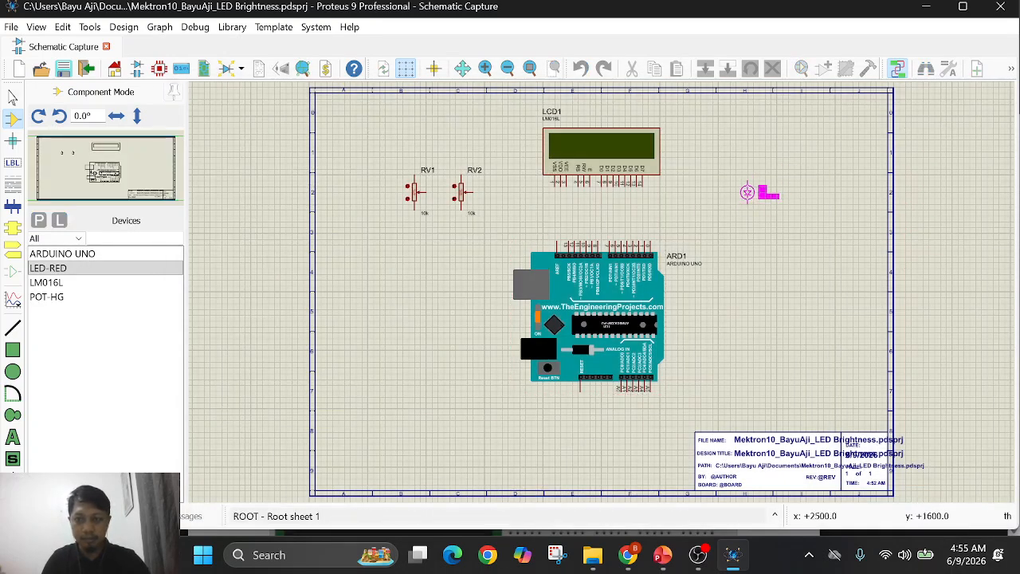
pyautogui.click(767, 192)
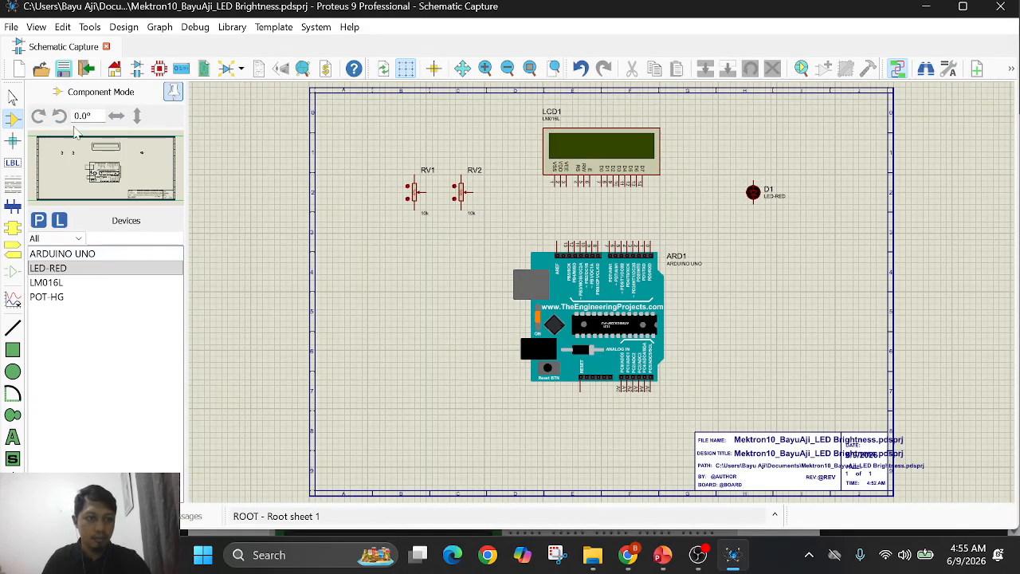
# Step: Search the device library for resistor and add the RESISTOR analog primitive to the devices
pyautogui.click(39, 221)
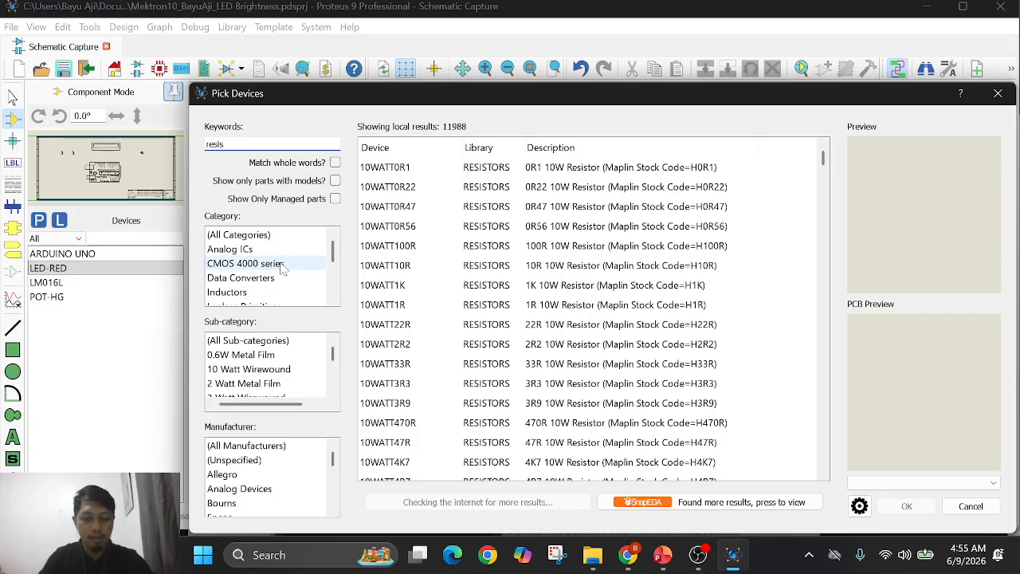
pyautogui.write('resistor')
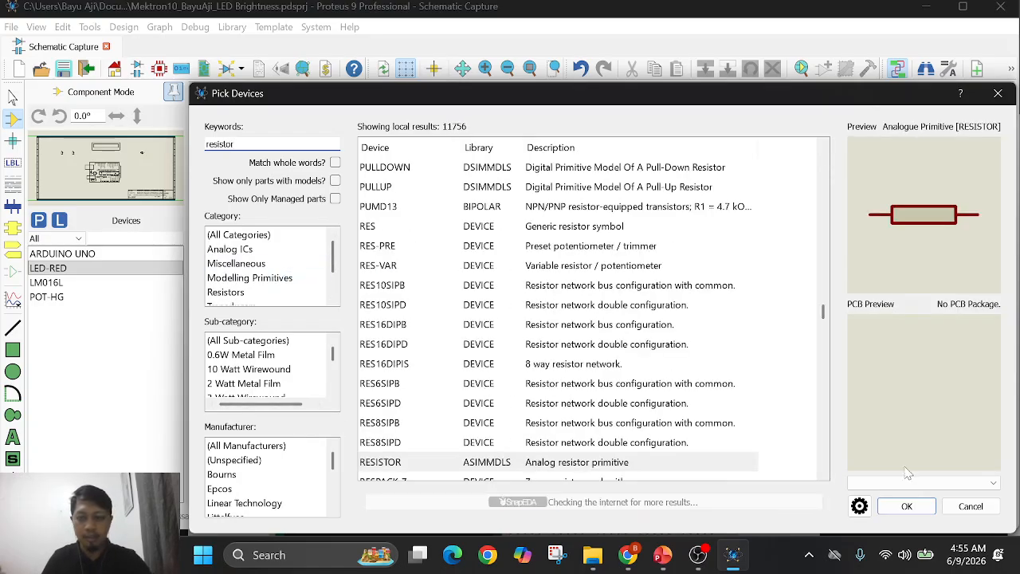
pyautogui.click(907, 507)
# Step: Place one RESISTOR just below the red LED and rotate it clockwise so it stands vertically
pyautogui.click(747, 249)
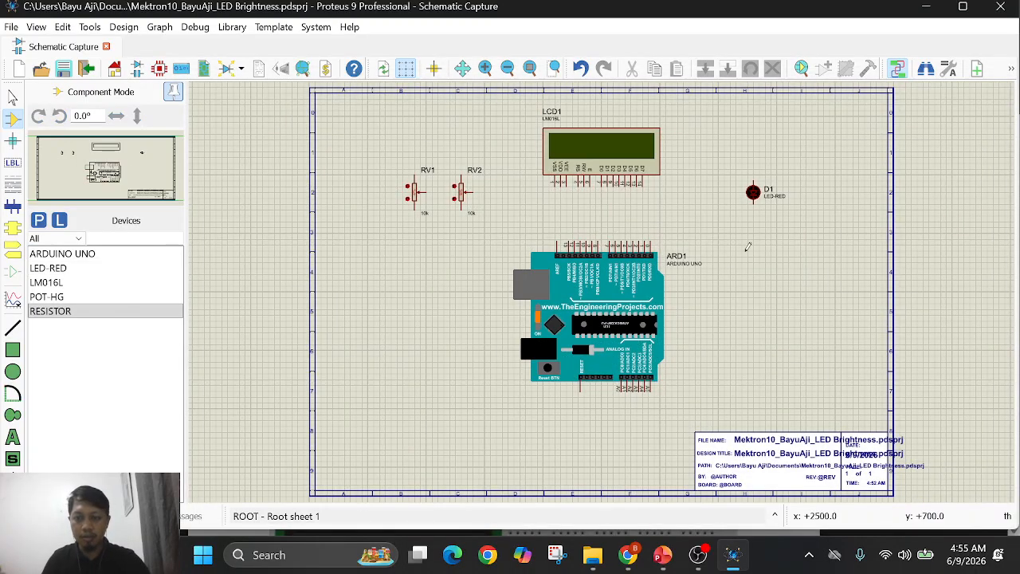
pyautogui.click(772, 231)
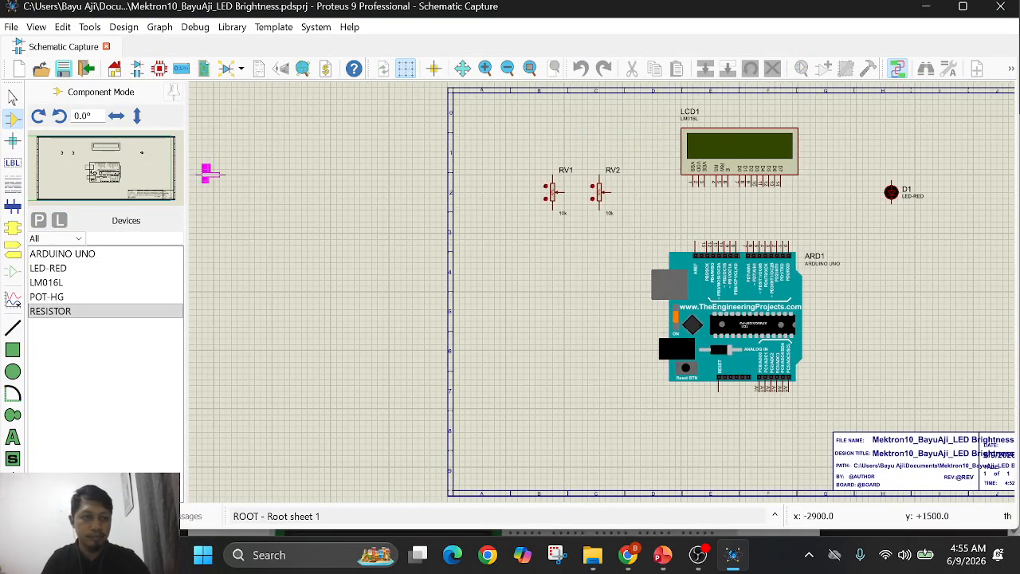
pyautogui.click(899, 237)
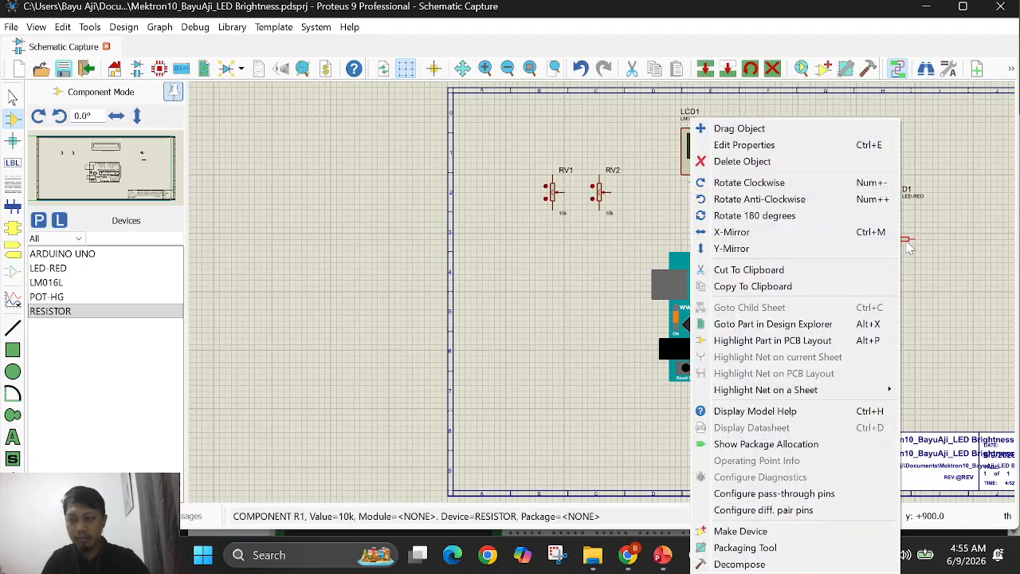
pyautogui.rightClick(901, 239)
pyautogui.click(808, 183)
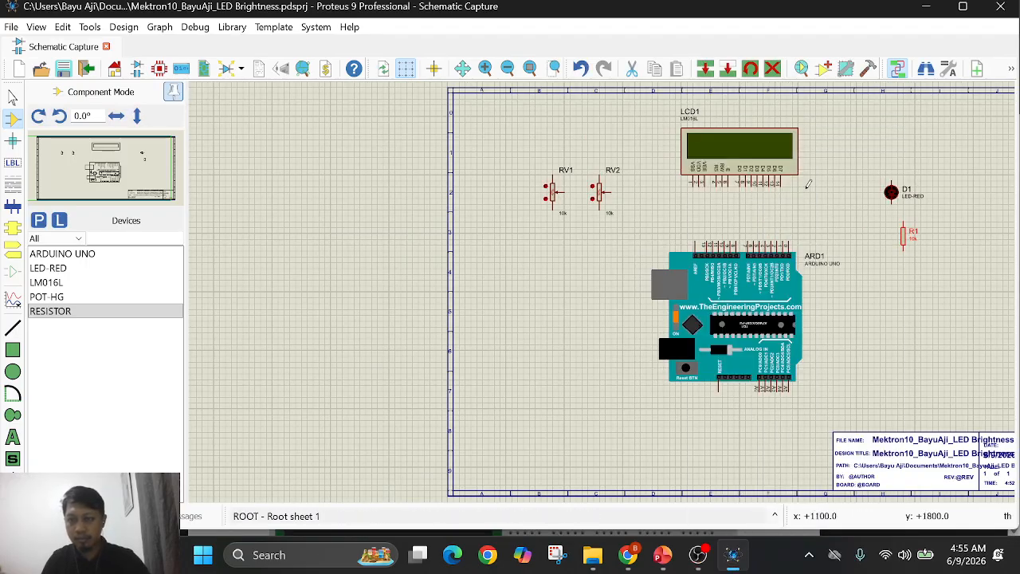
pyautogui.doubleClick(914, 232)
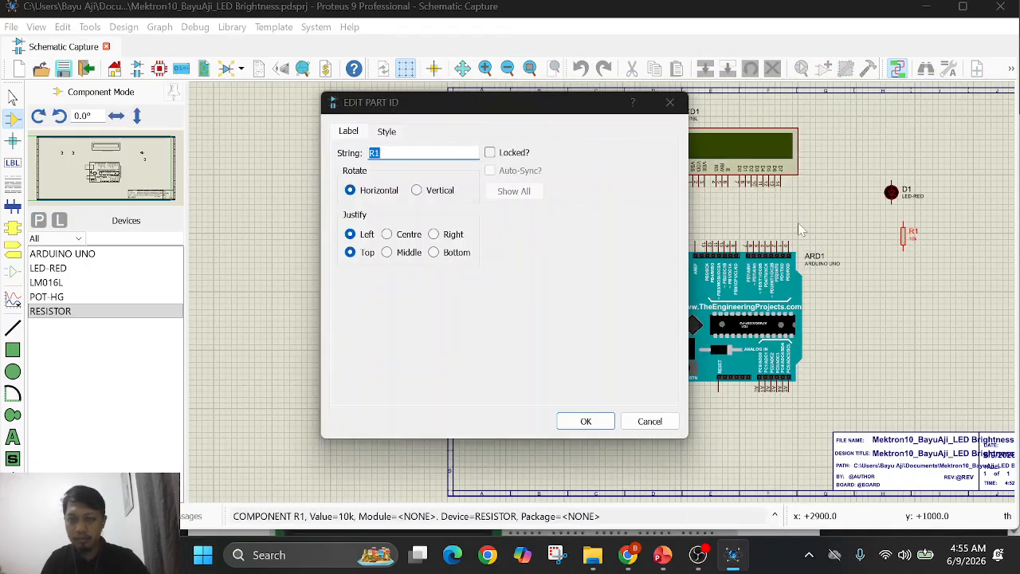
pyautogui.click(389, 133)
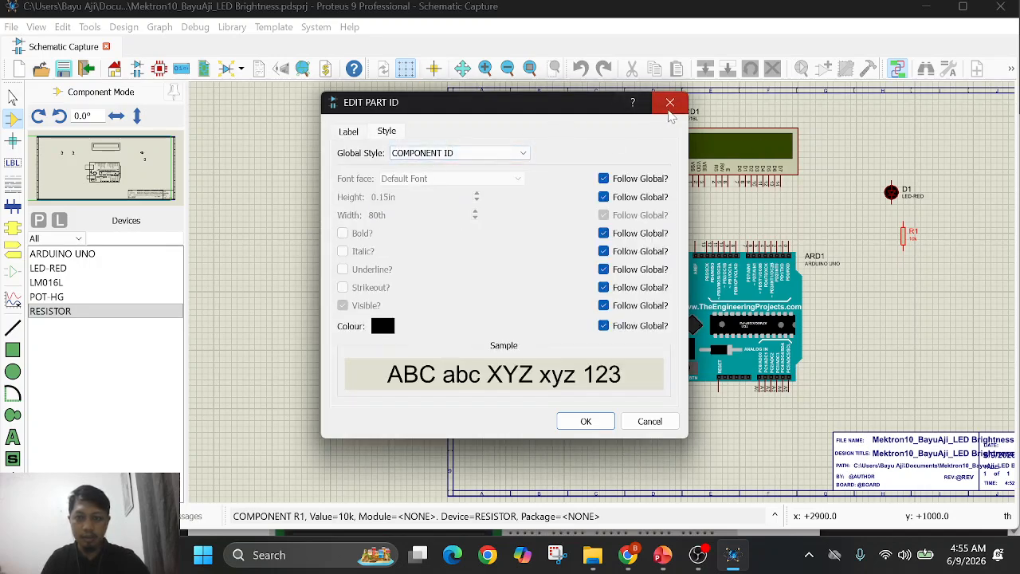
pyautogui.click(671, 112)
# Step: Set the value of resistor R1 to 220
pyautogui.doubleClick(914, 238)
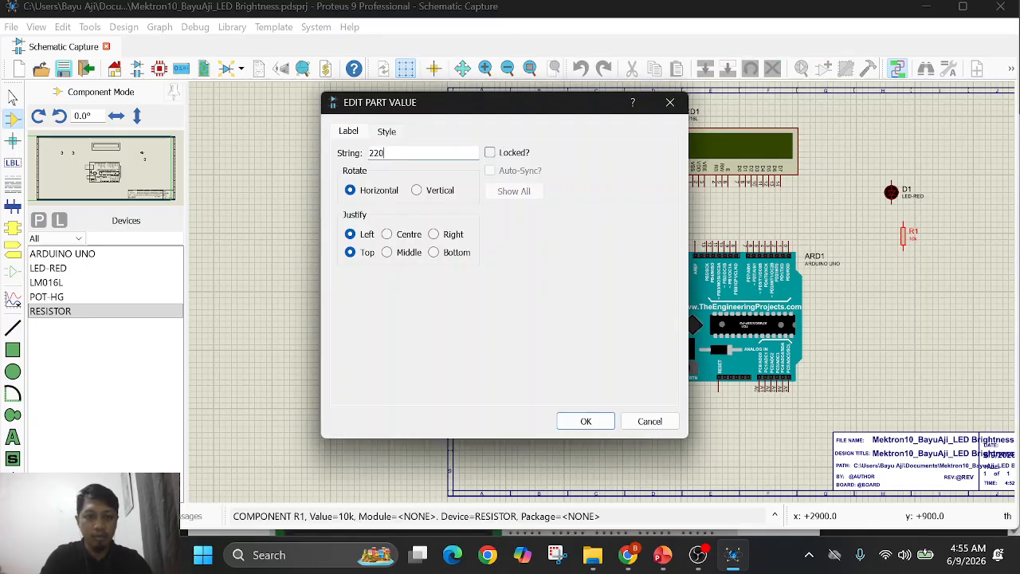
pyautogui.write('220')
pyautogui.click(586, 421)
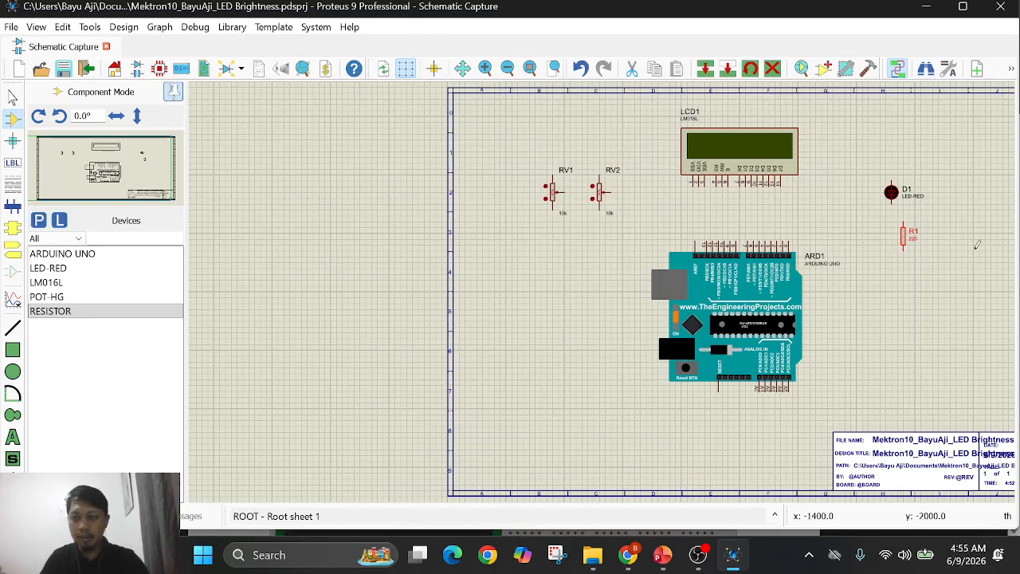
pyautogui.click(904, 237)
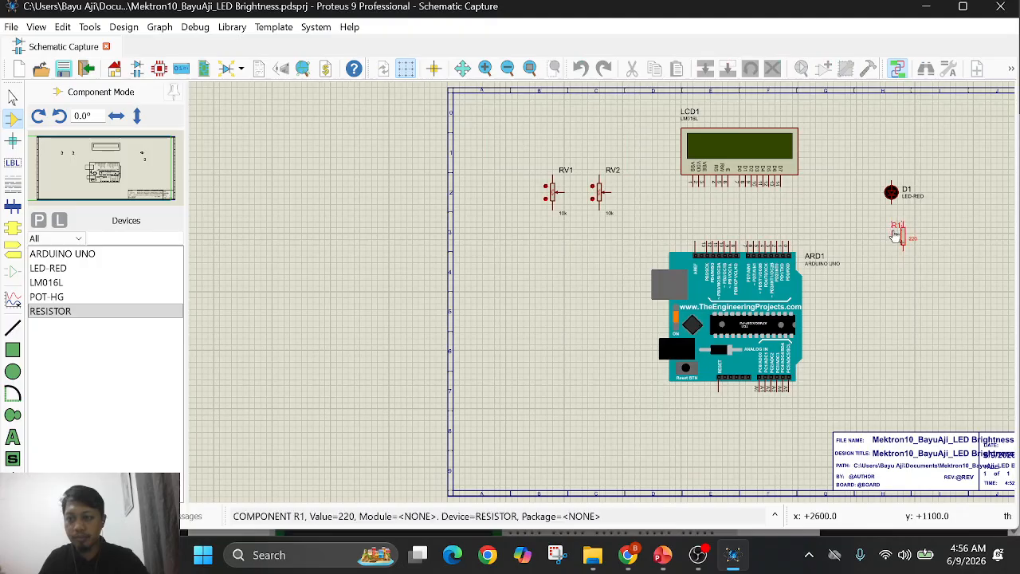
pyautogui.hotkey('ctrl', 'z')
pyautogui.click(903, 243)
pyautogui.moveTo(903, 243); pyautogui.dragTo(901, 241)
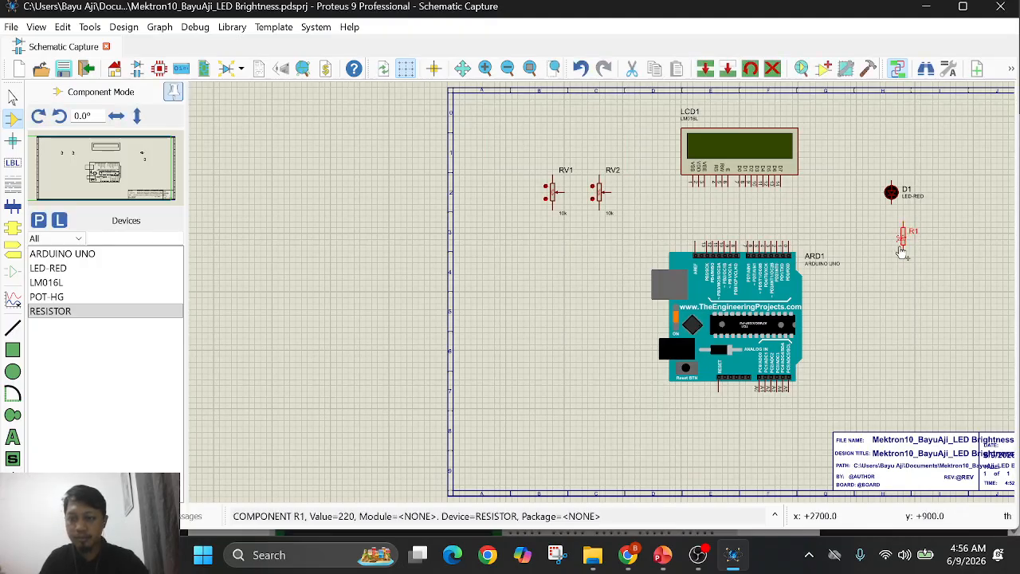
pyautogui.click(890, 248)
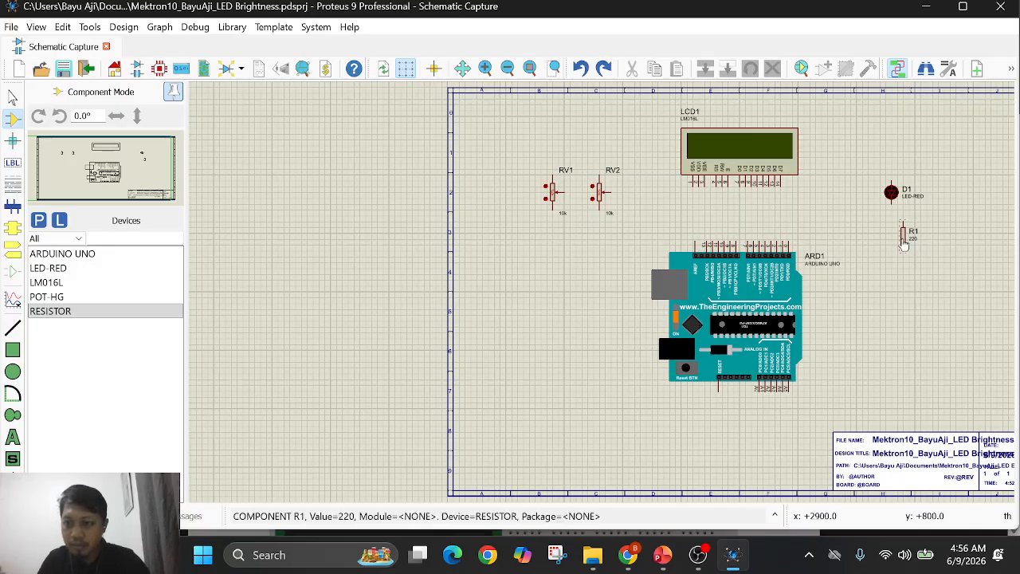
# Step: Move resistor R1 so that it lines up vertically directly beneath LED D1
pyautogui.click(906, 242)
pyautogui.moveTo(906, 241)
pyautogui.mouseDown()
pyautogui.moveTo(901, 231)
pyautogui.moveTo(892, 236)
pyautogui.mouseUp()
pyautogui.click(944, 260)
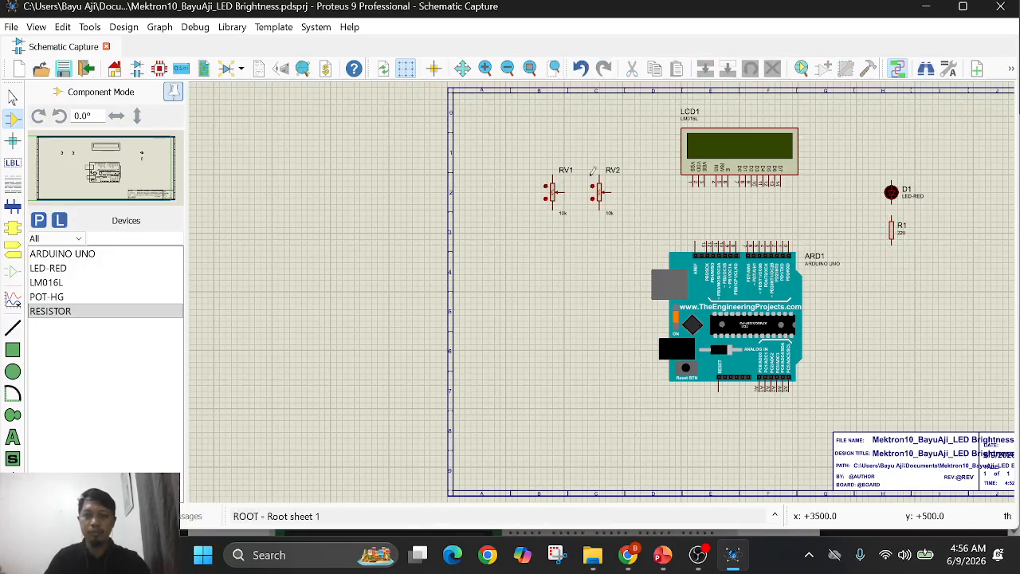
# Step: Move LED D1 and resistor R1 together slightly upward and closer to the LCD, keeping their vertical alignment
pyautogui.moveTo(494, 146); pyautogui.dragTo(652, 232)
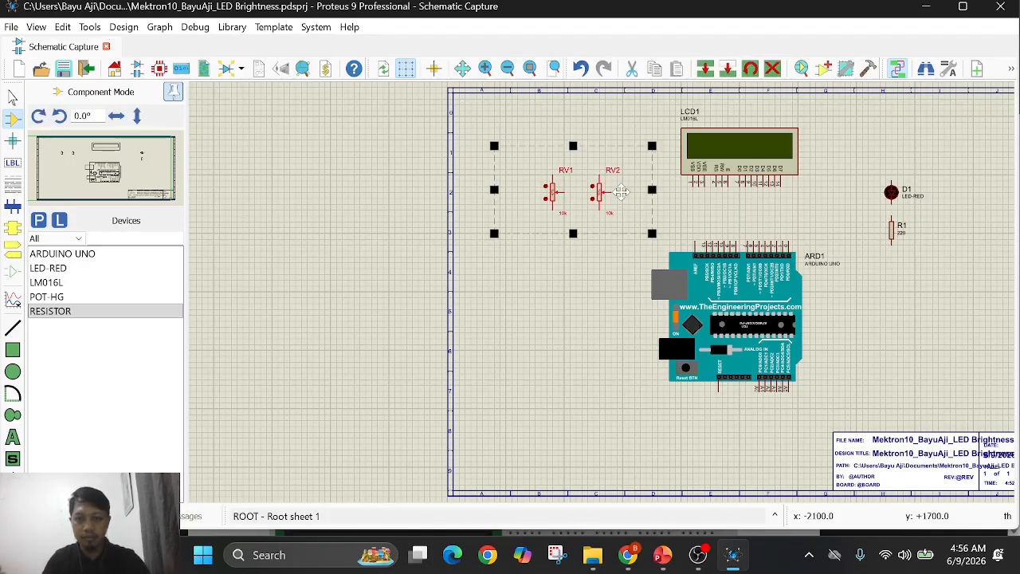
pyautogui.moveTo(856, 169); pyautogui.dragTo(924, 263)
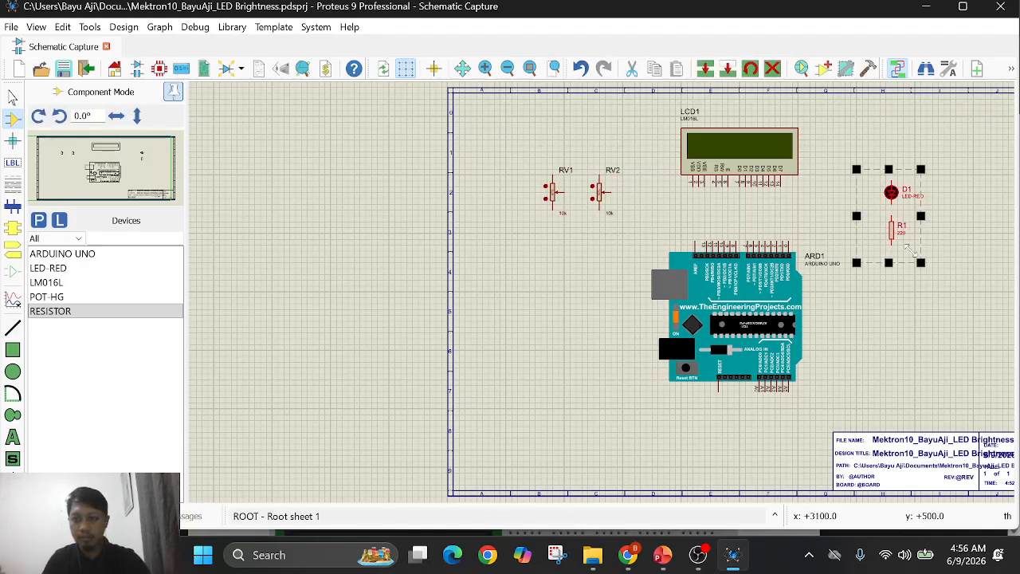
pyautogui.moveTo(899, 226); pyautogui.dragTo(894, 209)
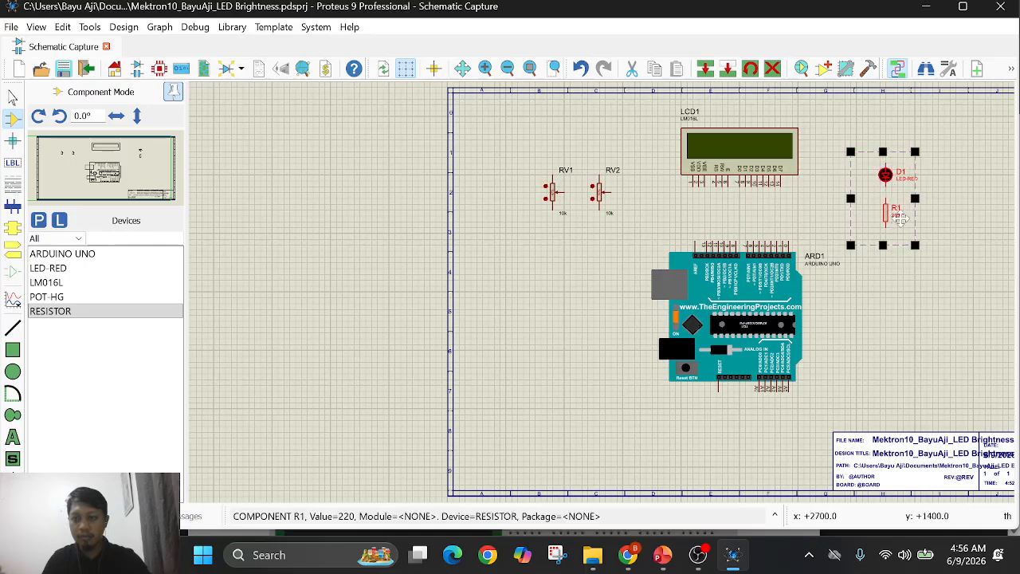
pyautogui.click(913, 311)
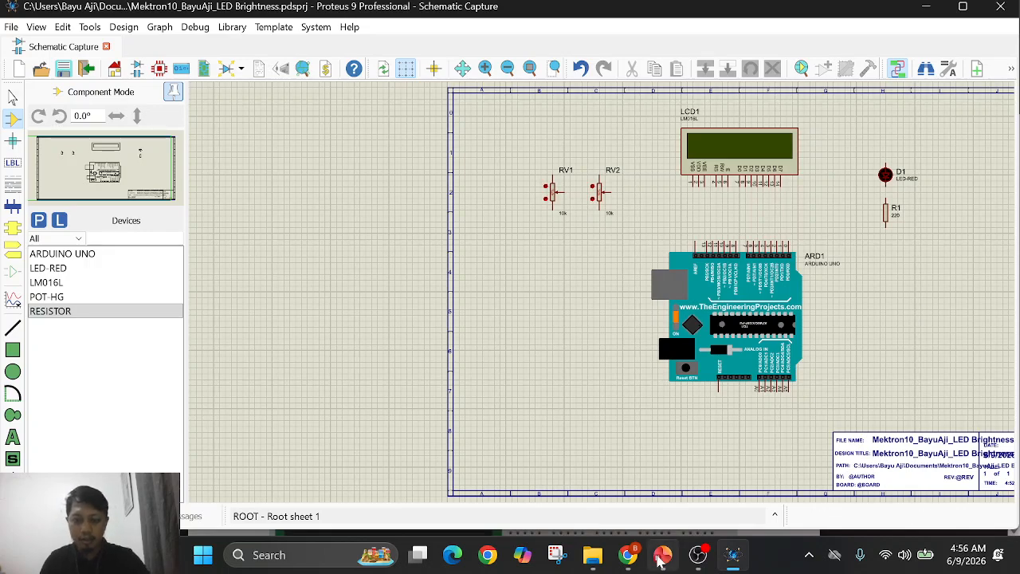
# Step: Switch to the Arduino e-book in Chrome and review the LED Brightness project's schematic diagram, introduction and required parts
pyautogui.click(629, 555)
pyautogui.scroll(-8, 501, 315)
pyautogui.scroll(12, 501, 314)
pyautogui.scroll(1, 501, 314)
pyautogui.scroll(-20, 501, 314)
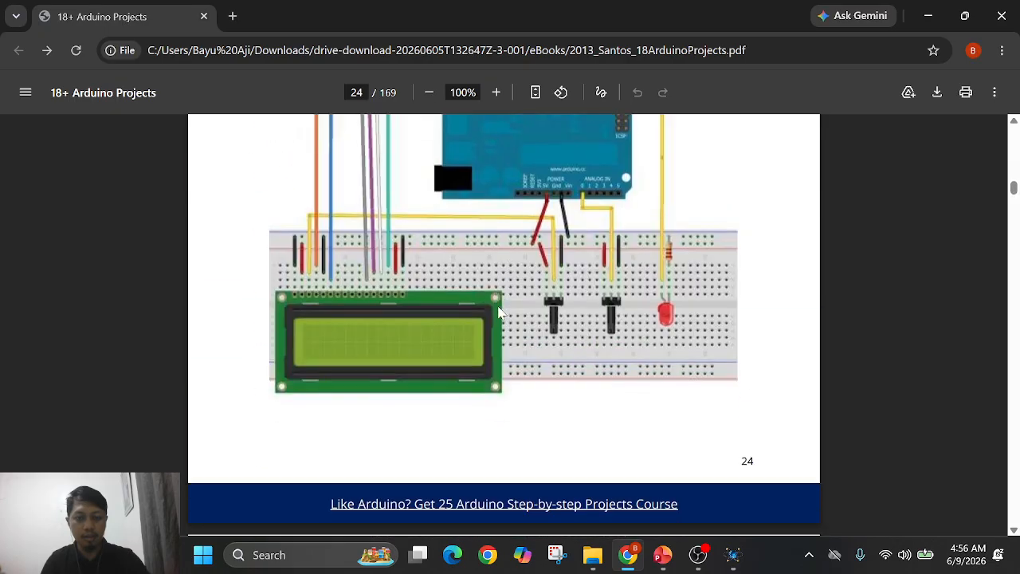
pyautogui.scroll(20, 500, 313)
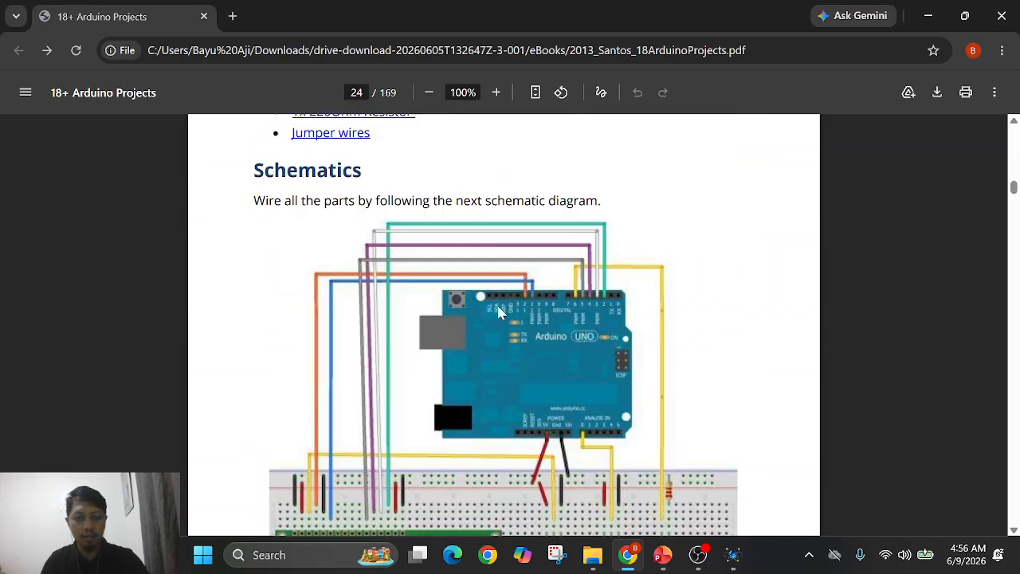
pyautogui.scroll(11, 501, 313)
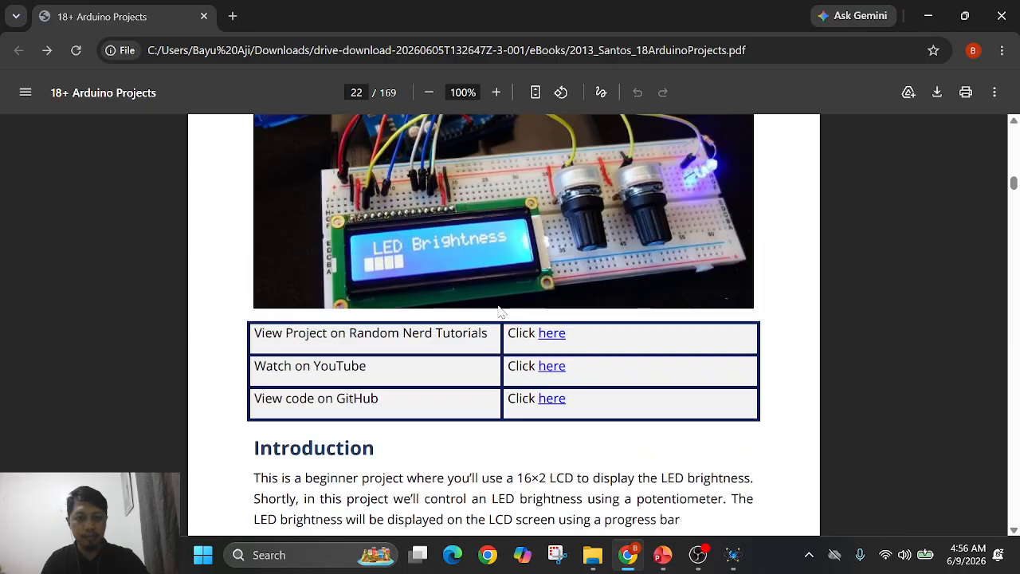
pyautogui.scroll(-9, 500, 313)
pyautogui.scroll(-14, 501, 312)
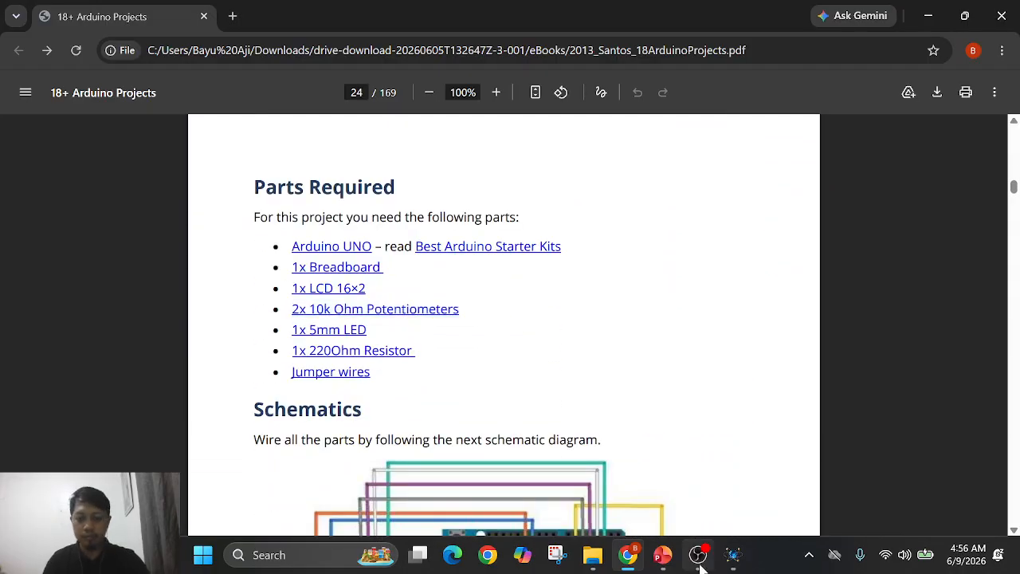
# Step: Compare the placed components with the e-book's parts list and study the wiring between the Arduino, LCD, potentiometers and LED
pyautogui.click(729, 559)
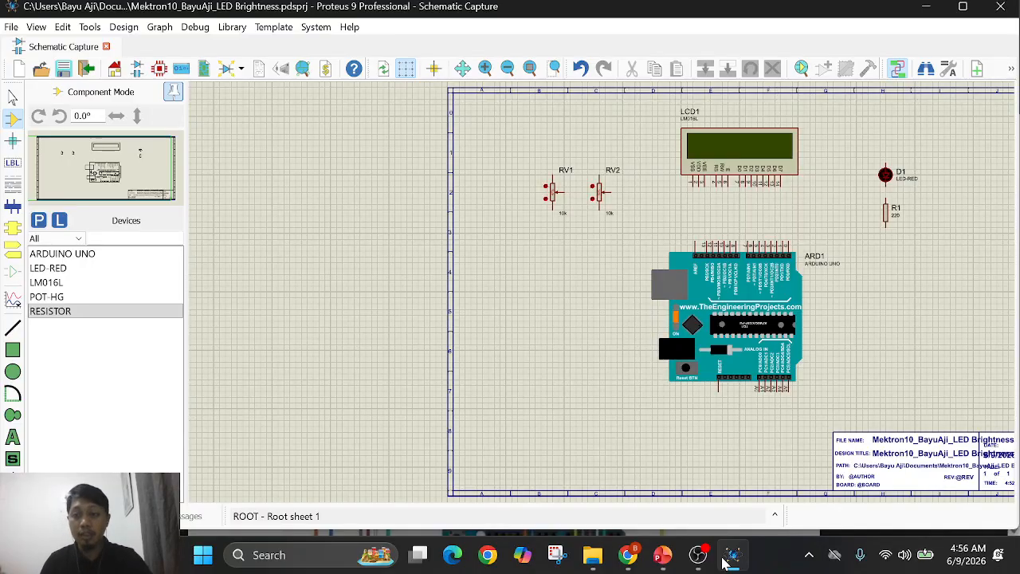
pyautogui.click(629, 557)
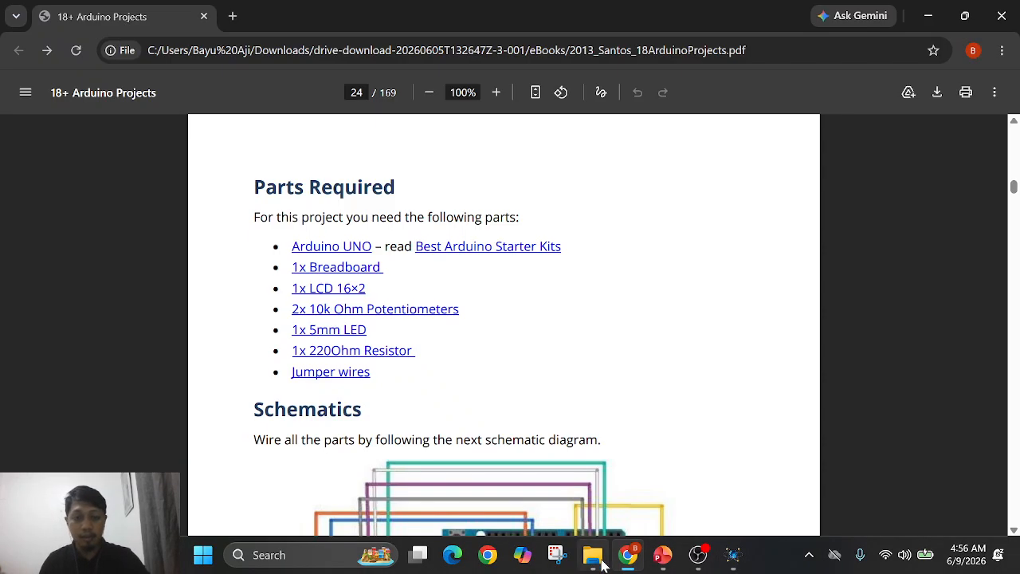
pyautogui.scroll(-5, 543, 381)
pyautogui.scroll(2, 543, 382)
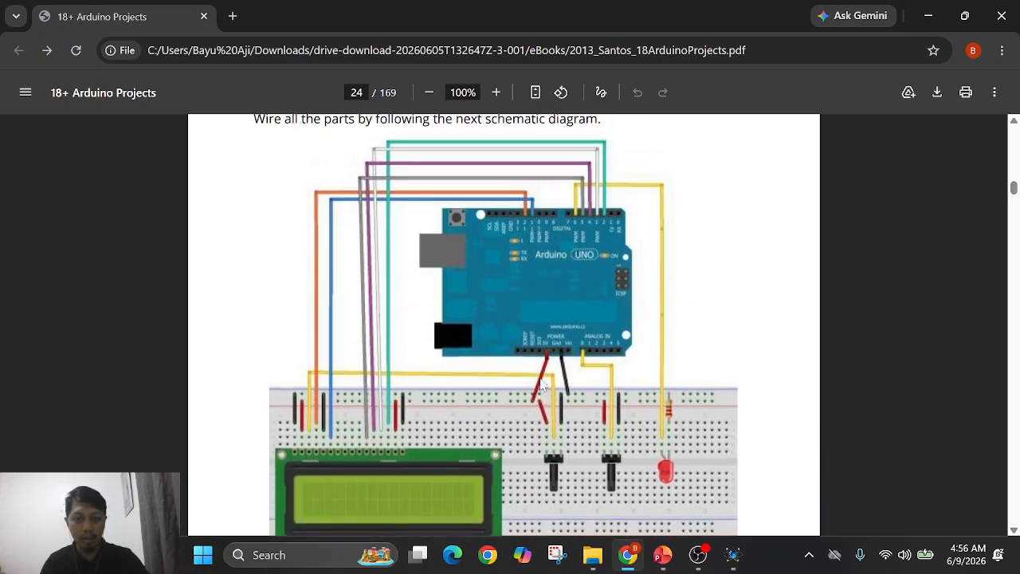
pyautogui.scroll(1, 420, 341)
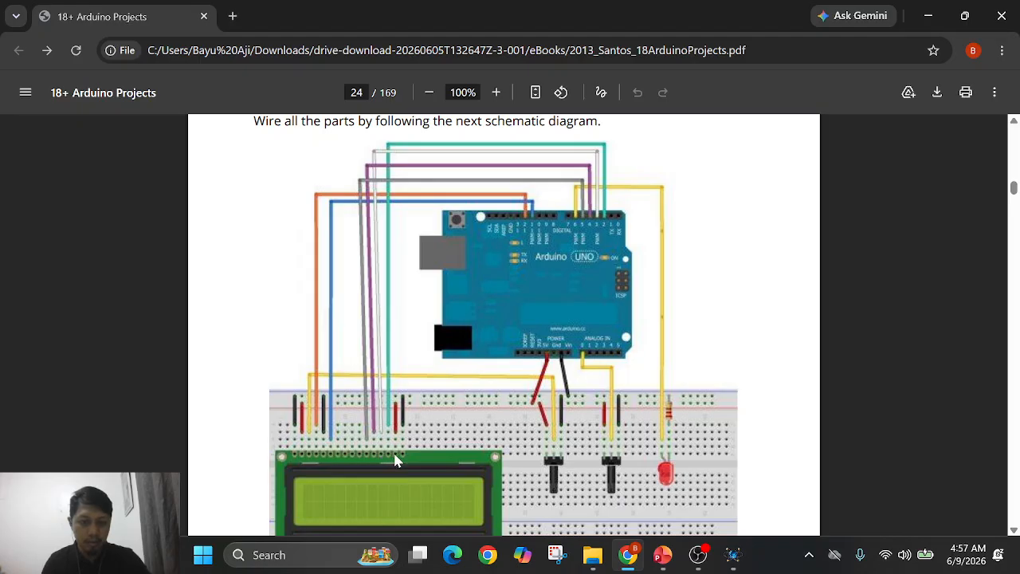
# Step: Switch to Proteus and examine the LCD's pins and the Arduino's digital pins up close
pyautogui.moveTo(714, 562)
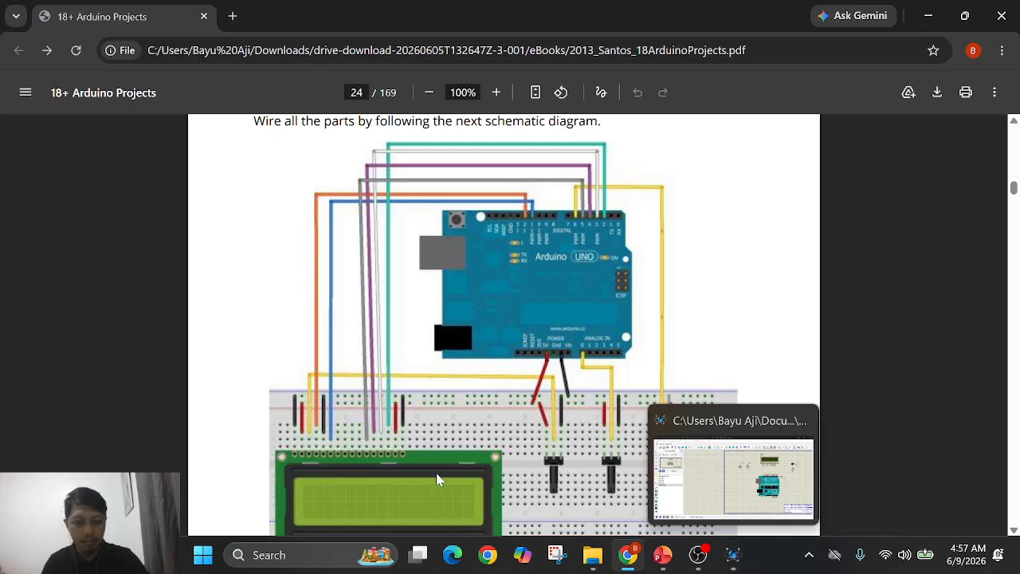
pyautogui.click(737, 564)
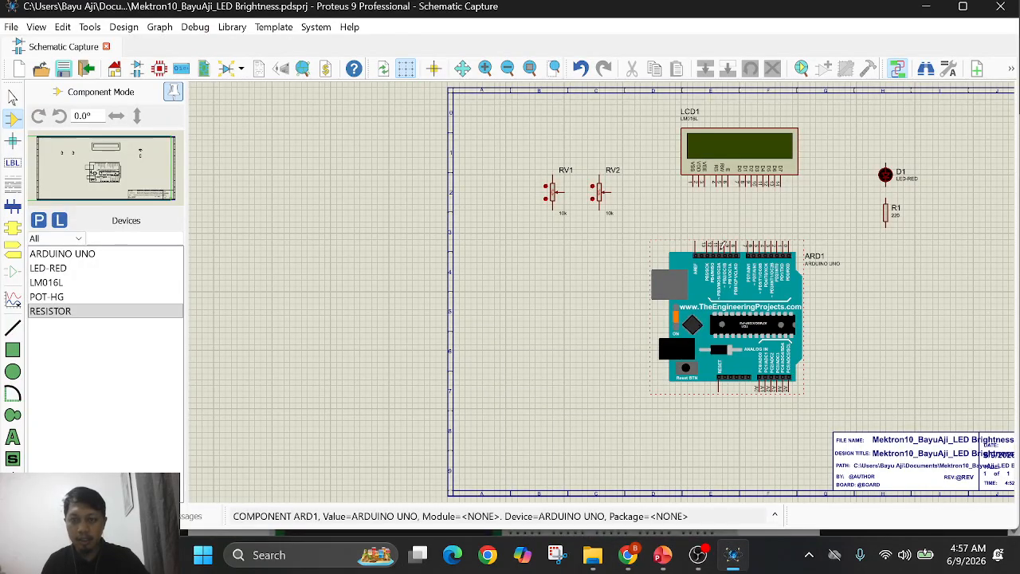
pyautogui.scroll(2, 604, 287)
pyautogui.middleClick(425, 291)
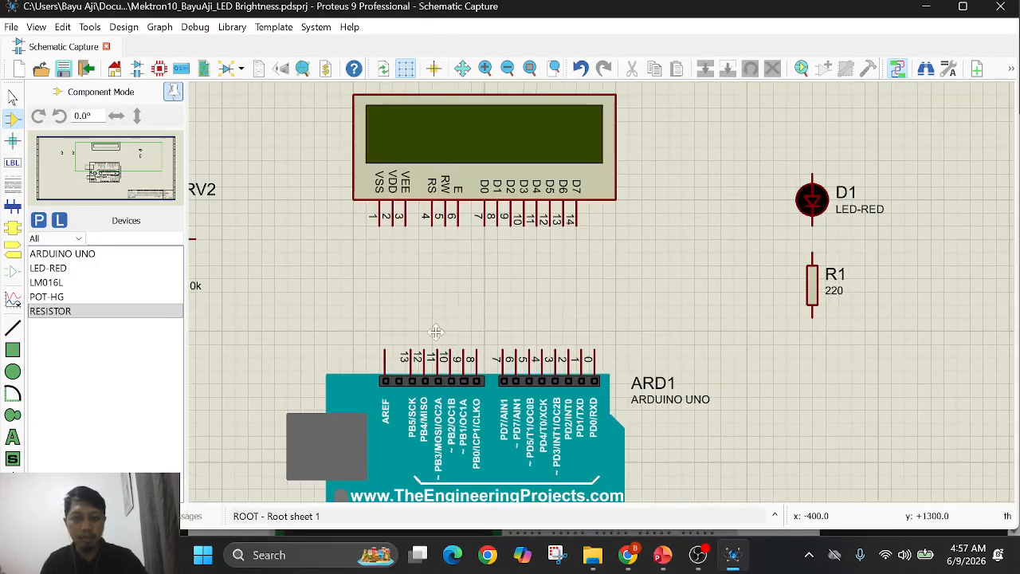
pyautogui.scroll(1, 439, 358)
pyautogui.click(688, 265)
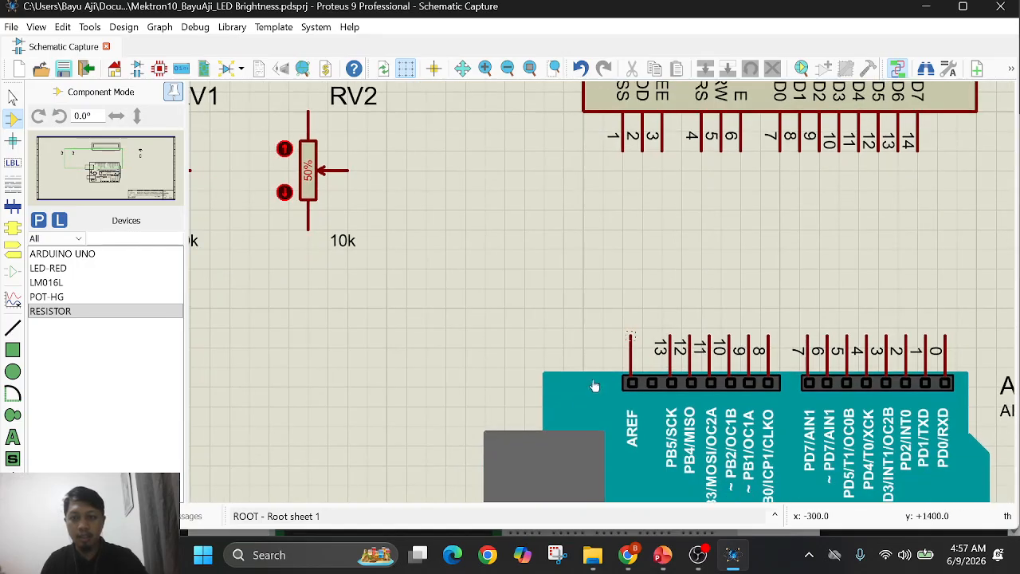
pyautogui.middleClick(698, 248)
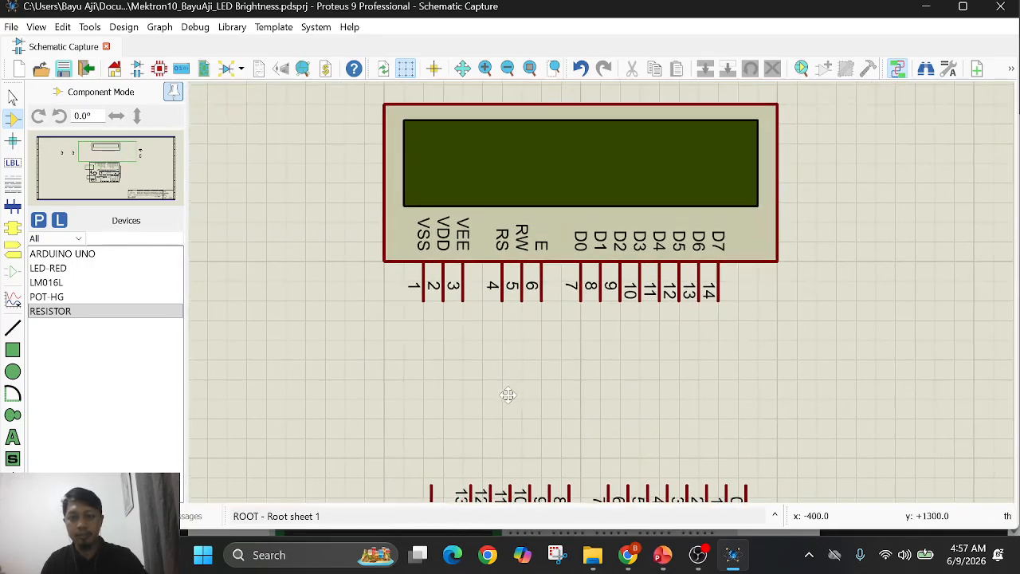
pyautogui.click(523, 372)
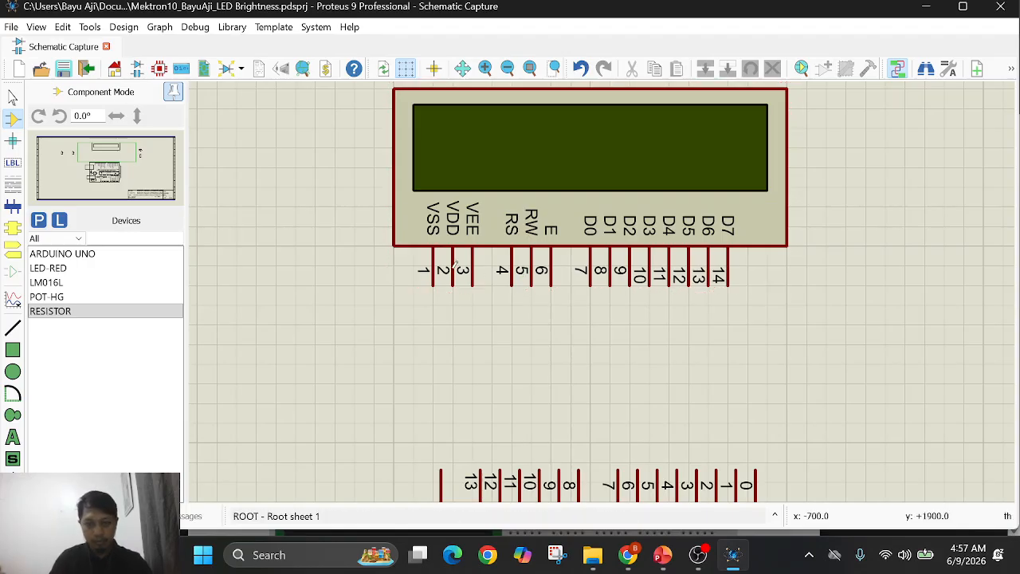
pyautogui.middleClick(732, 354)
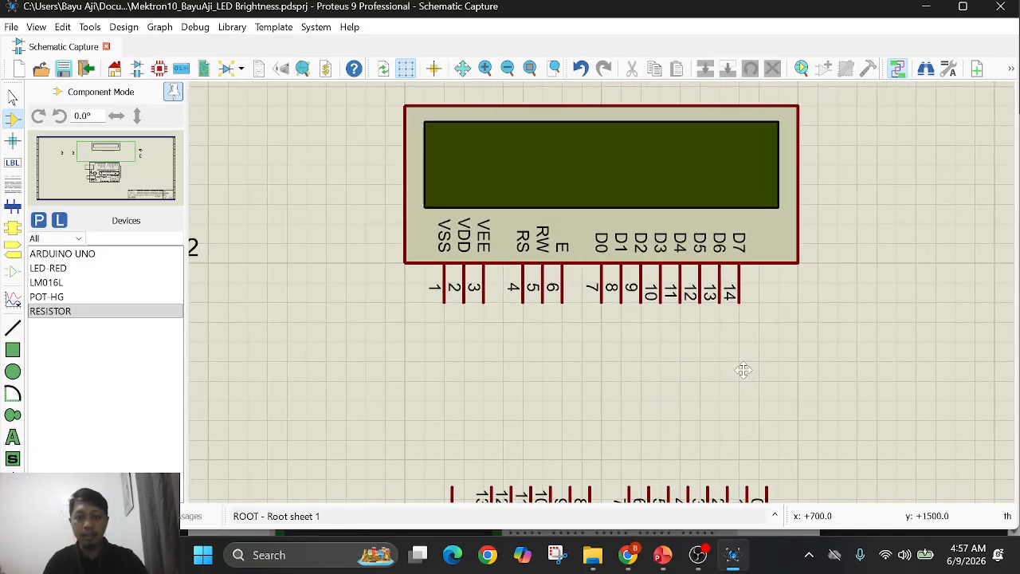
# Step: Wire the LCD's D7 pin to Arduino digital pin 2 and its D6 pin to Arduino pin 3
pyautogui.click(735, 363)
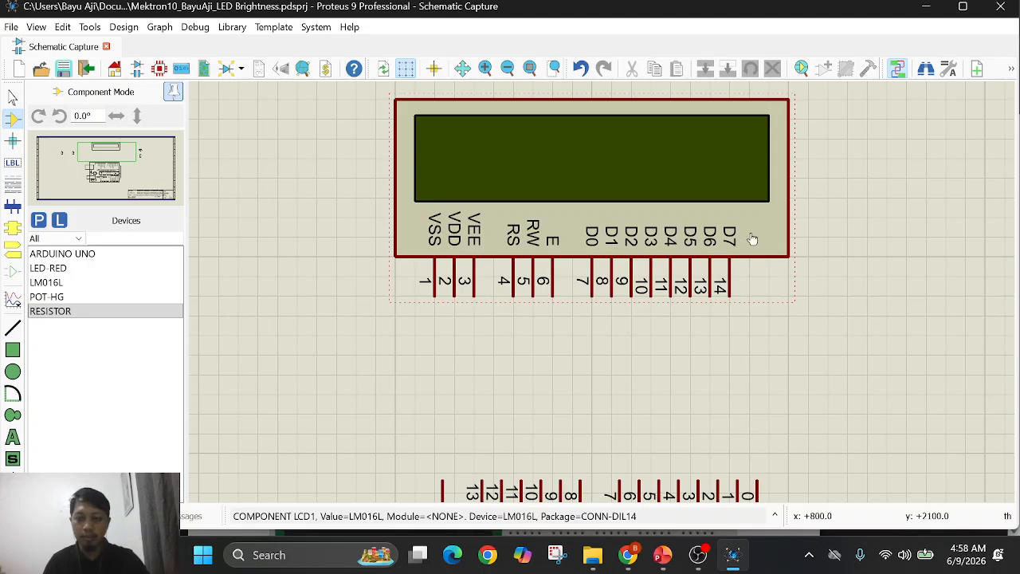
pyautogui.moveTo(698, 558)
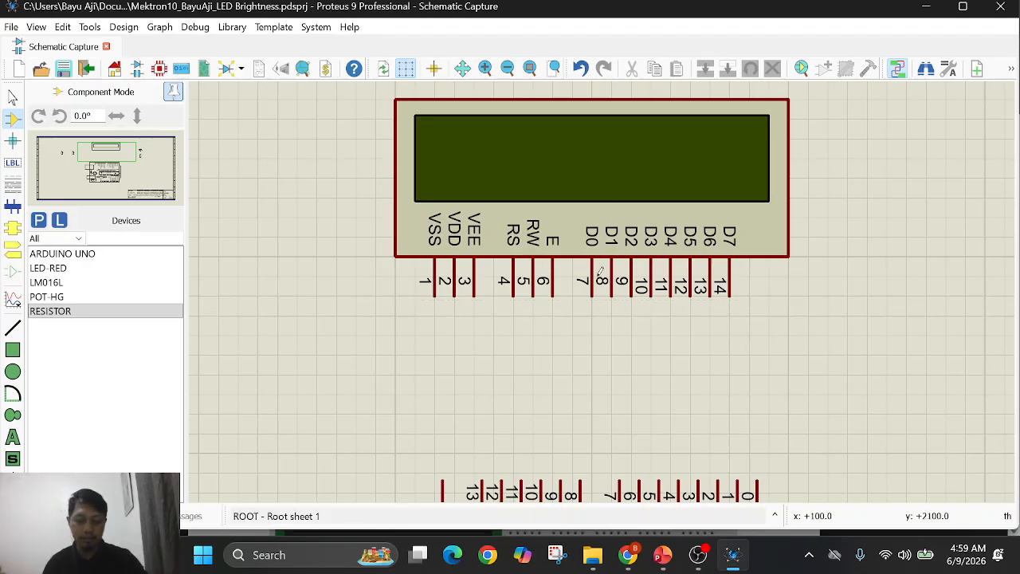
pyautogui.scroll(-2, 594, 303)
pyautogui.scroll(-1, 597, 302)
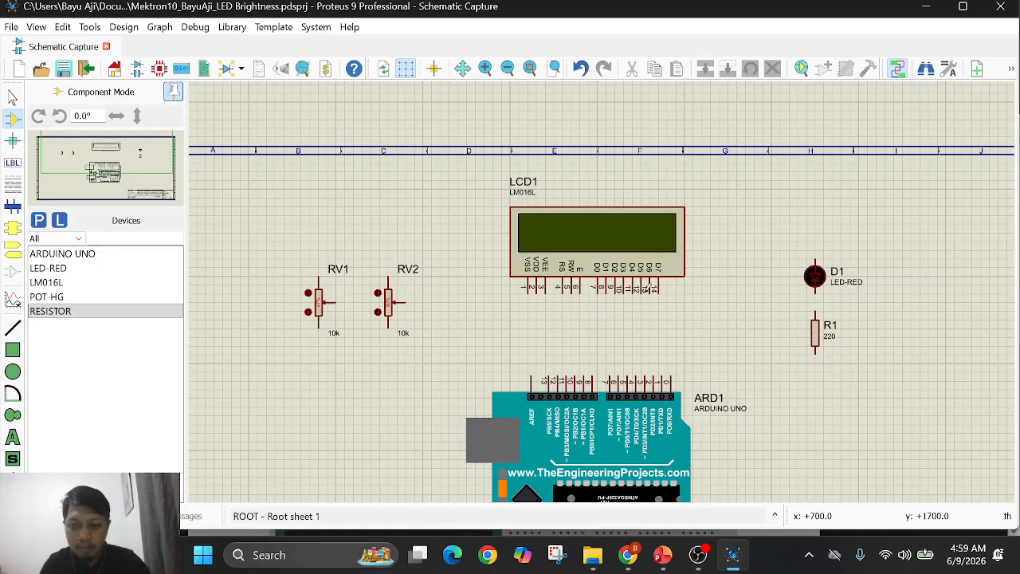
pyautogui.click(661, 291)
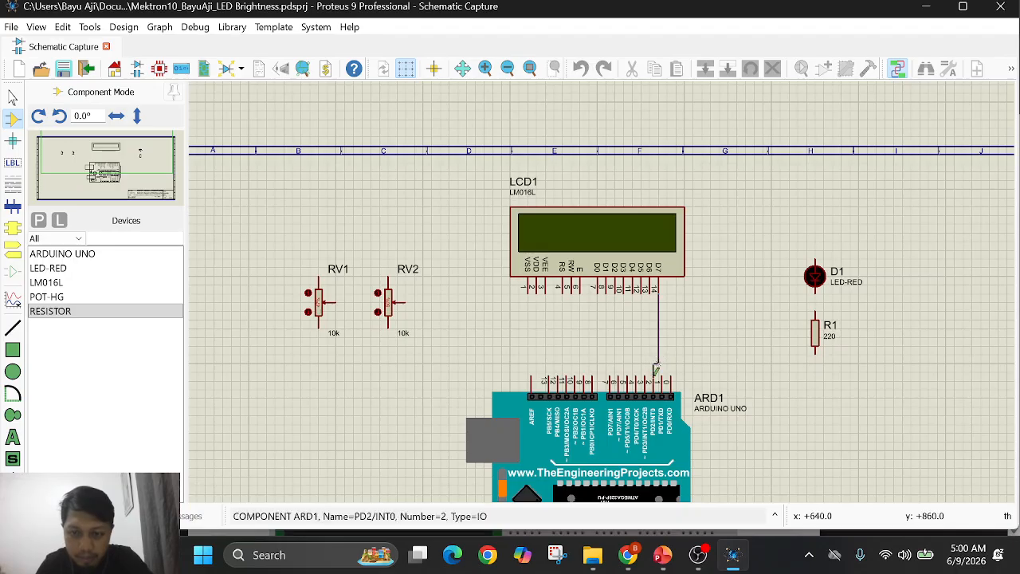
pyautogui.click(653, 372)
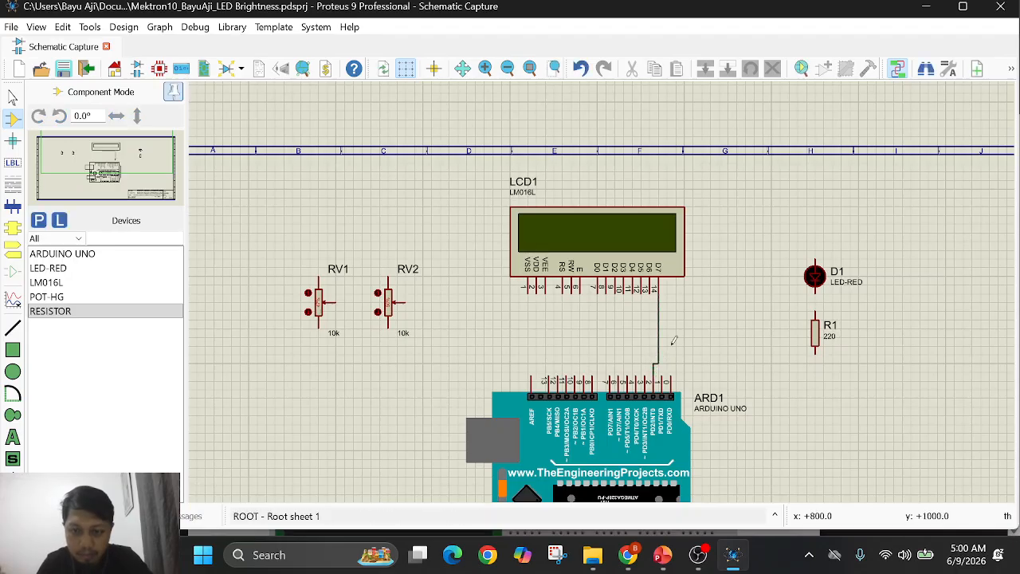
pyautogui.click(652, 291)
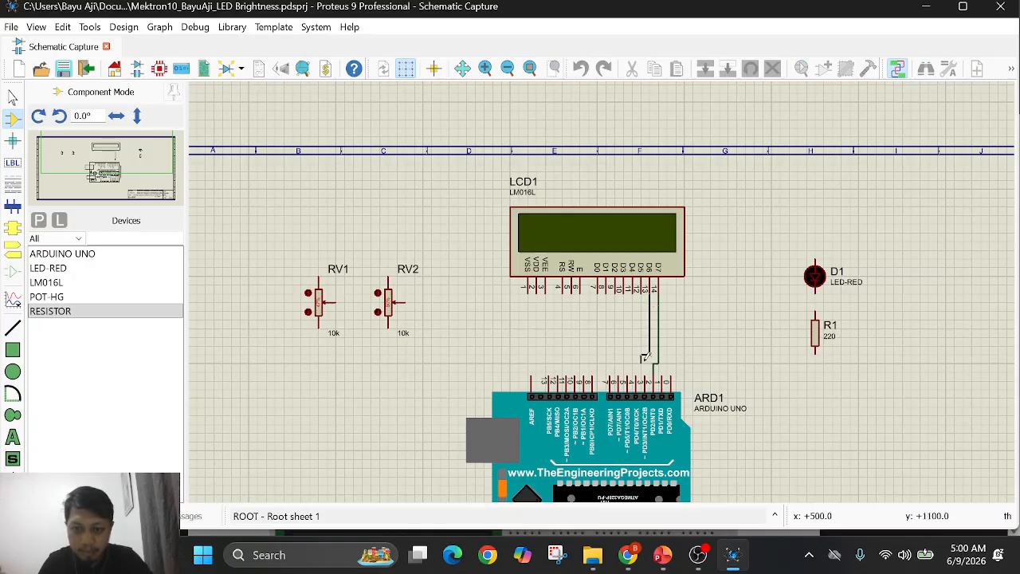
pyautogui.click(646, 373)
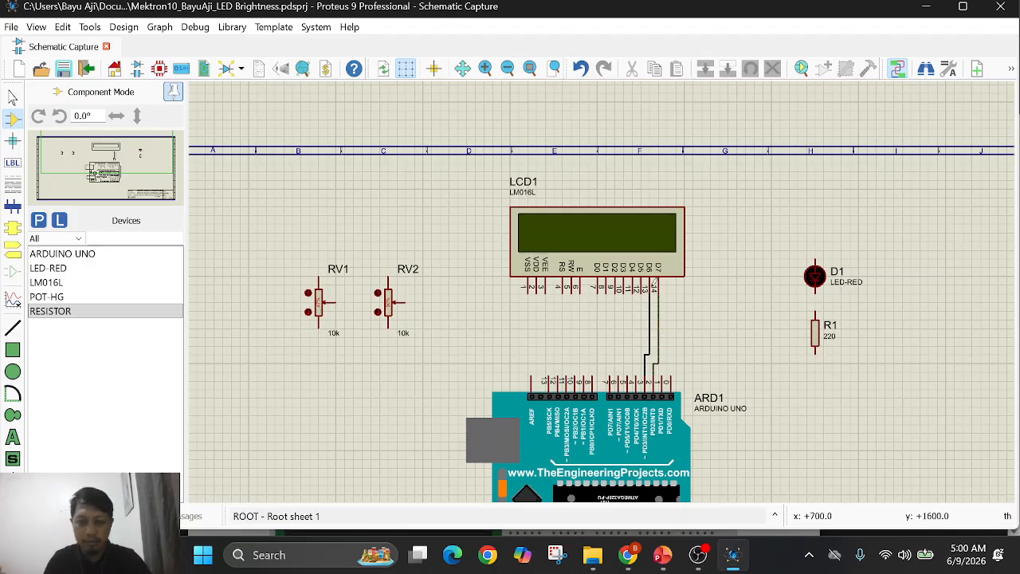
# Step: Wire the LCD's D5 pin to Arduino digital pin 4 and its D4 pin to Arduino pin 5
pyautogui.click(642, 288)
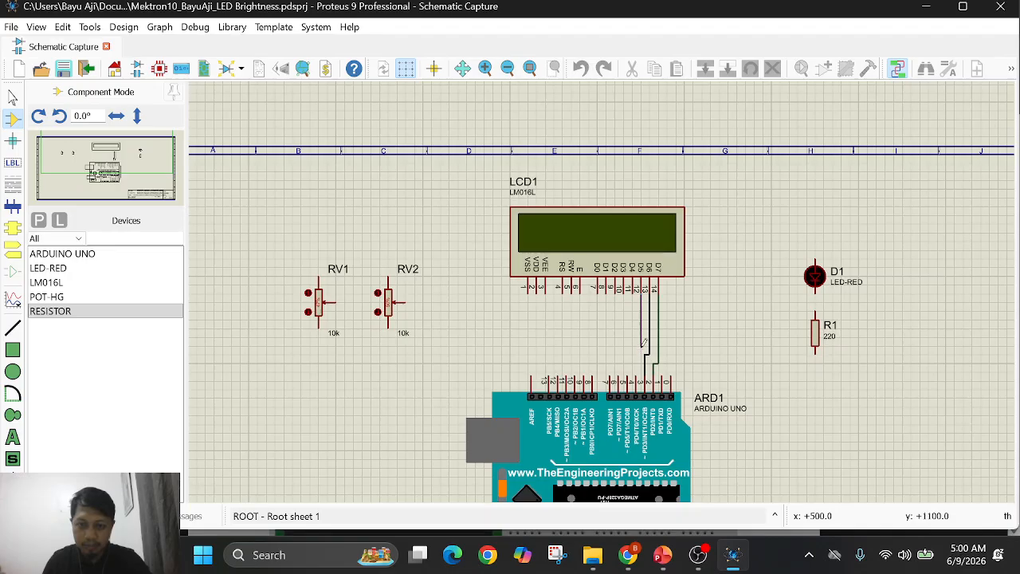
pyautogui.click(645, 379)
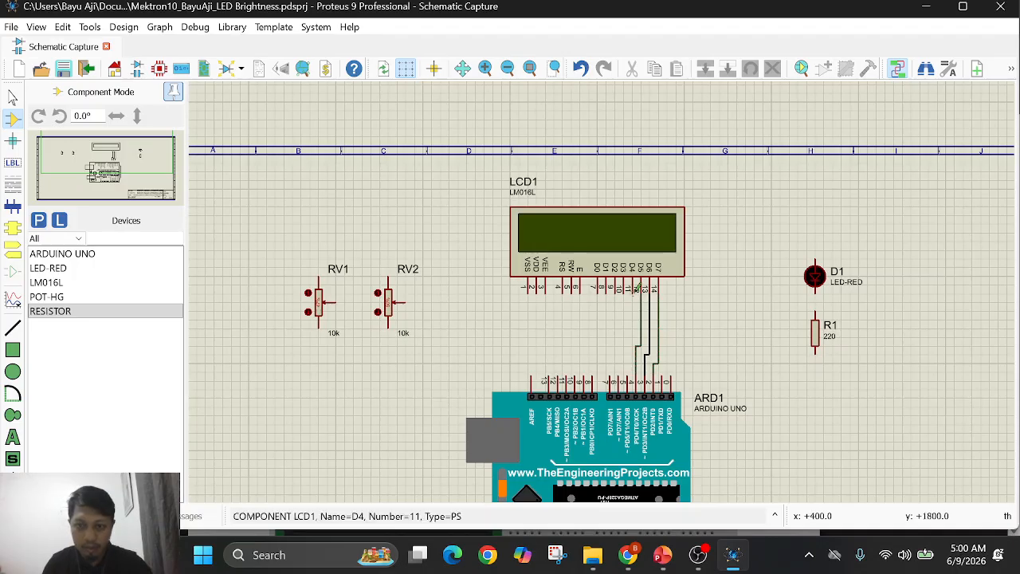
pyautogui.click(637, 290)
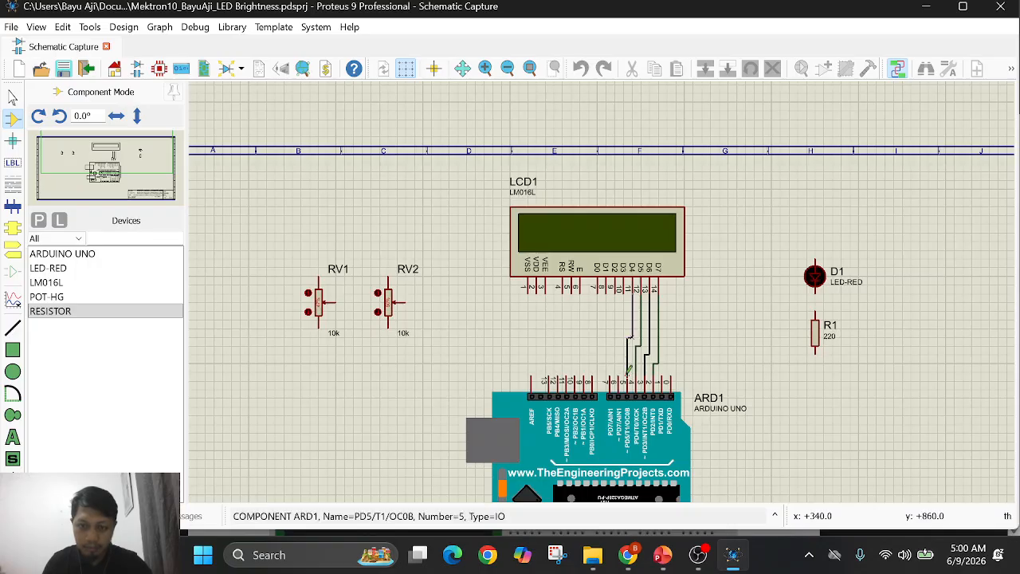
pyautogui.click(628, 377)
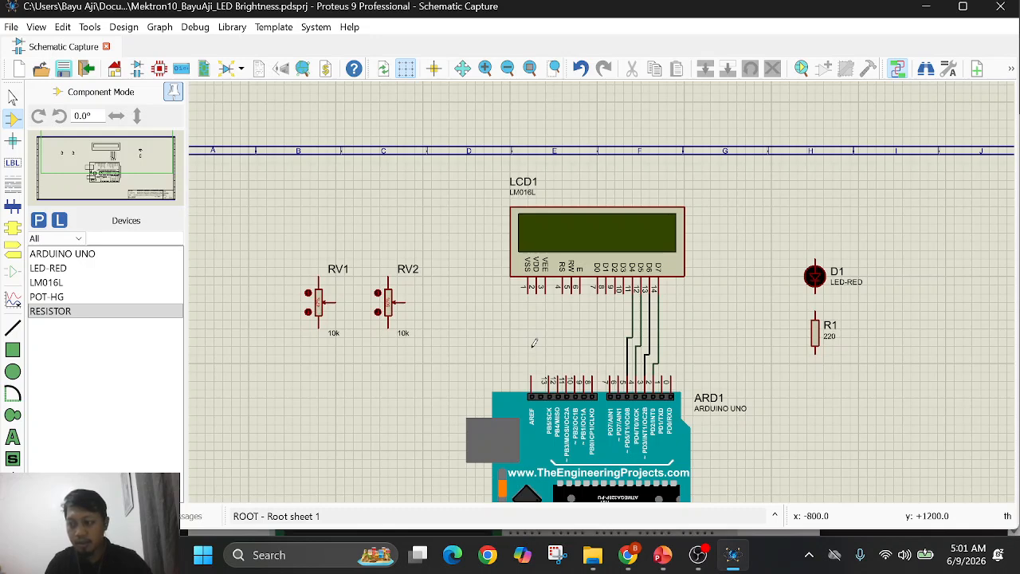
pyautogui.click(582, 291)
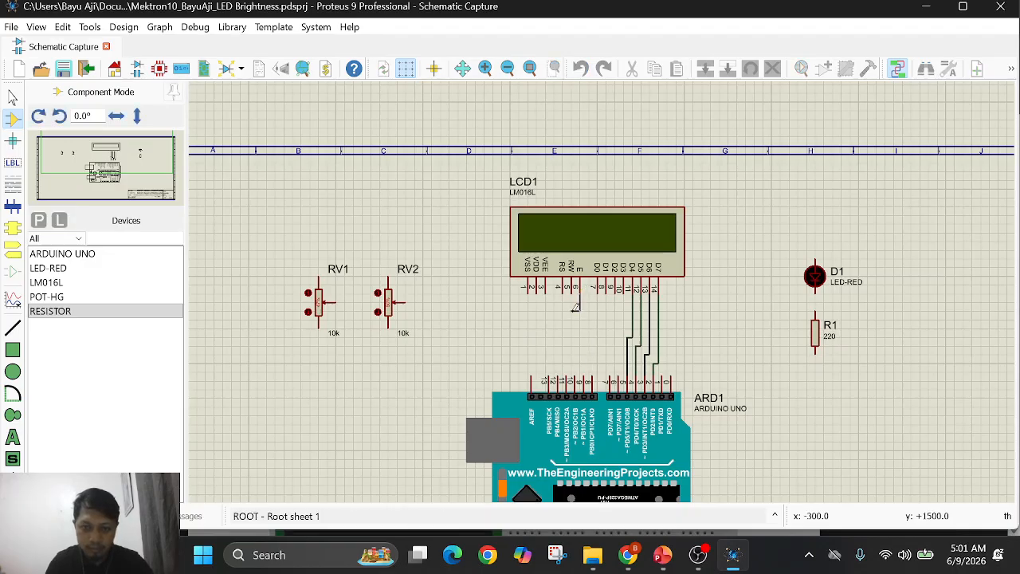
pyautogui.click(578, 372)
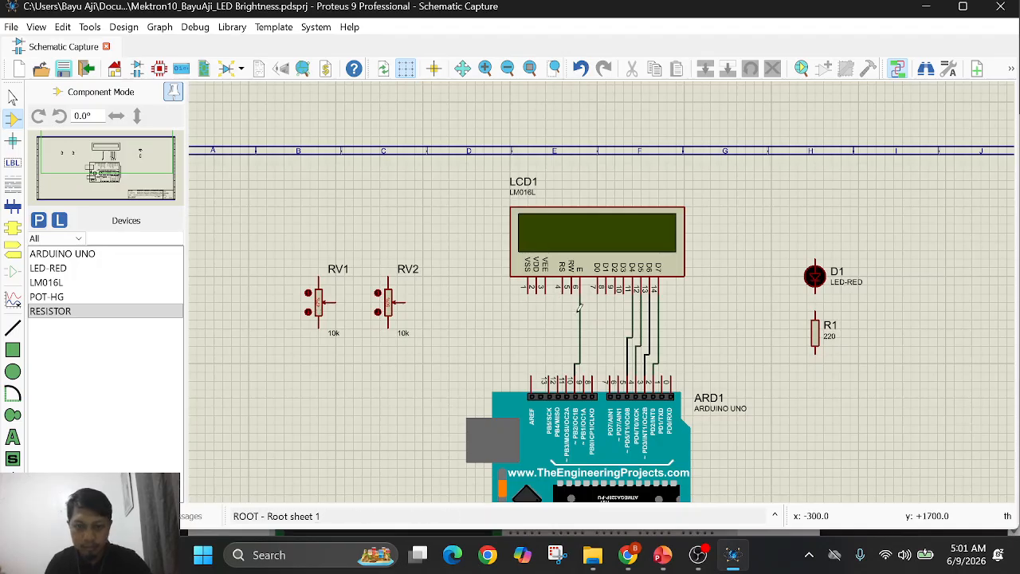
pyautogui.click(576, 364)
pyautogui.click(578, 360)
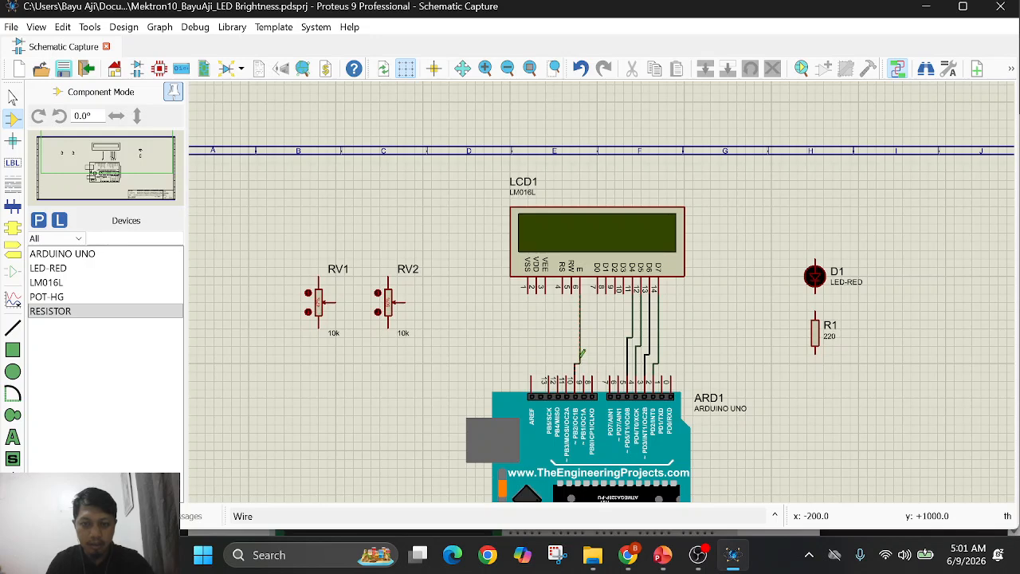
pyautogui.rightClick(586, 348)
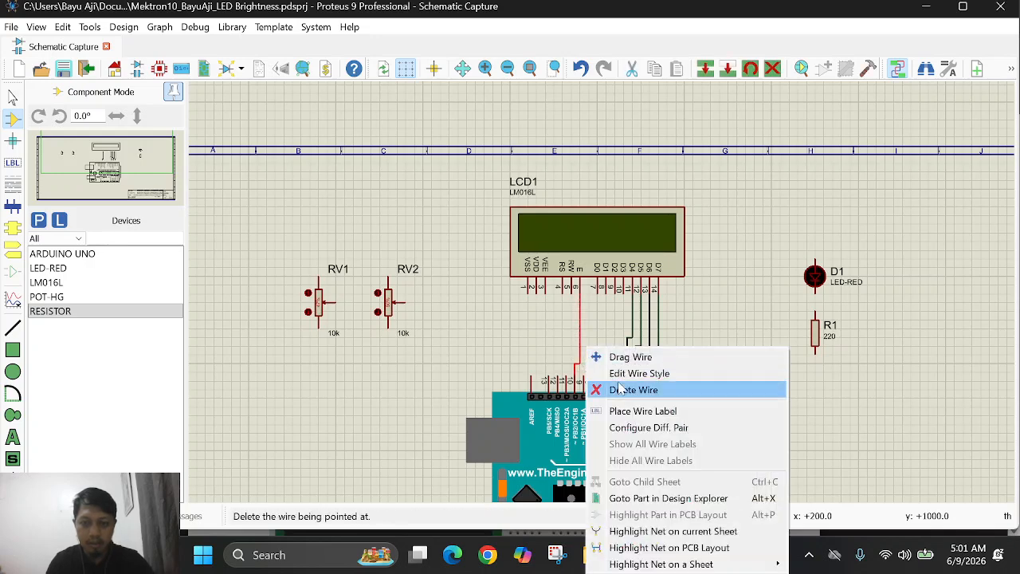
pyautogui.click(633, 389)
# Step: Wire the LCD's E pin to Arduino digital pin 11
pyautogui.click(581, 293)
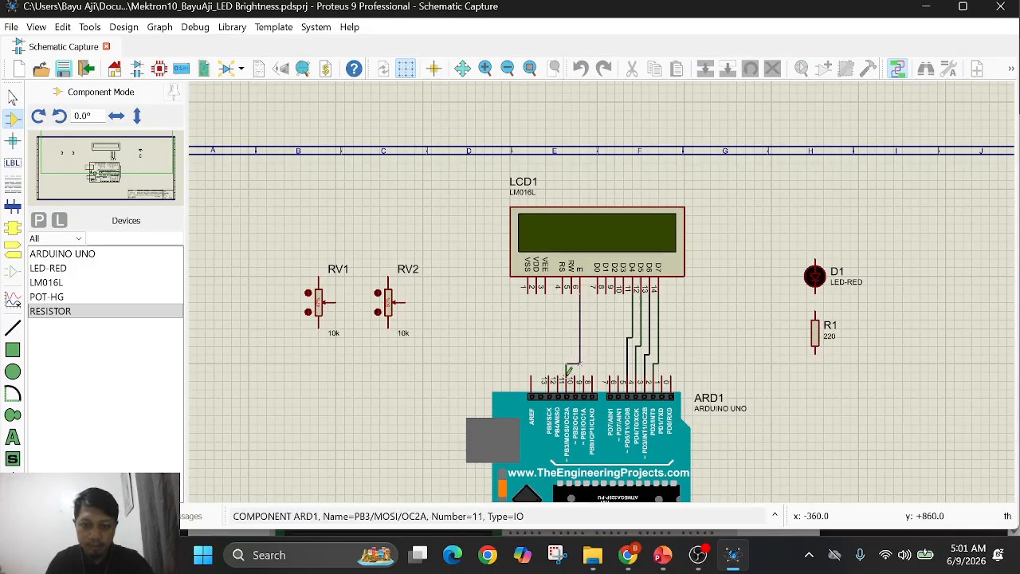
pyautogui.click(567, 378)
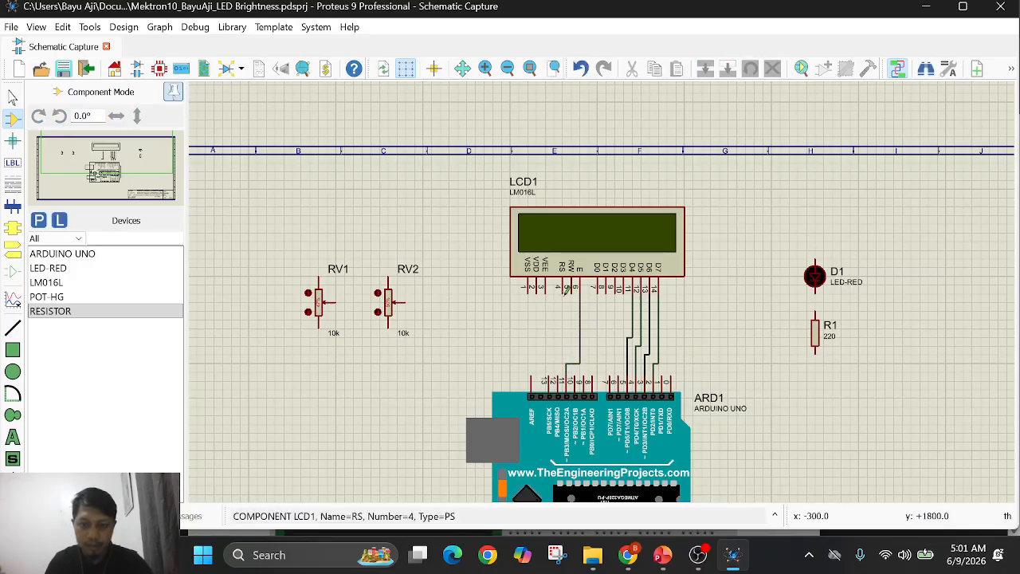
pyautogui.click(565, 291)
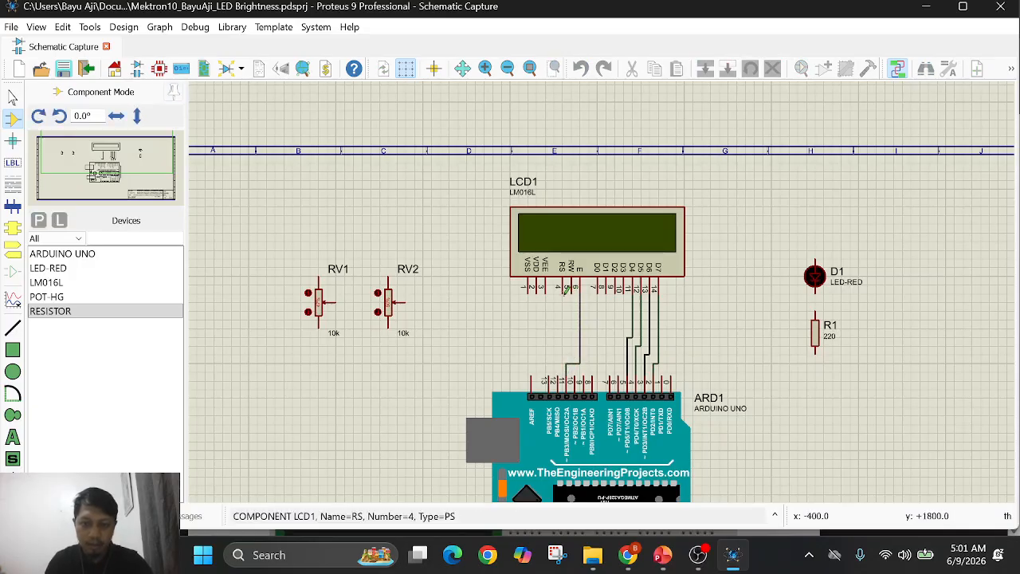
pyautogui.click(548, 369)
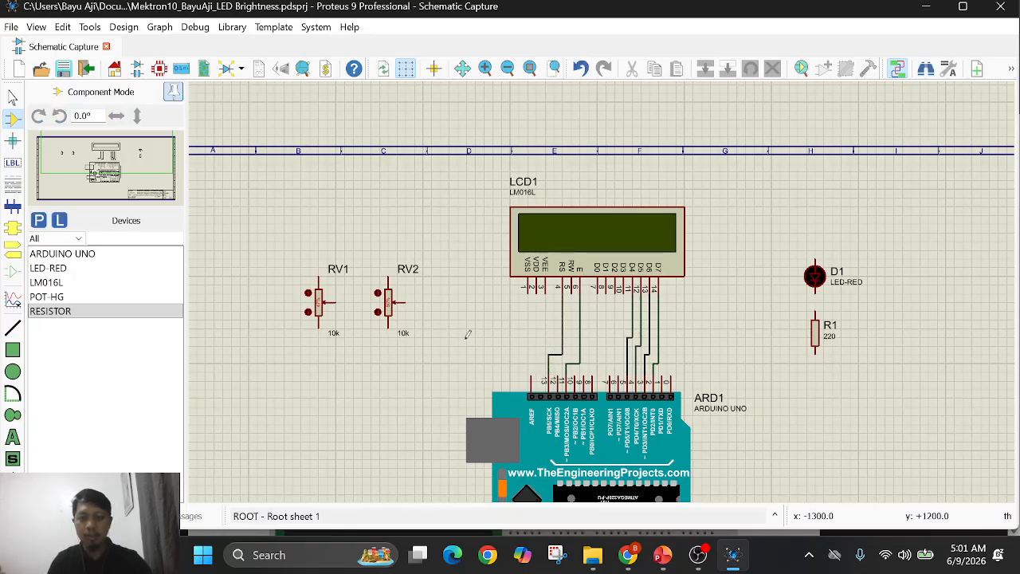
pyautogui.hotkey('ctrl', 'z')
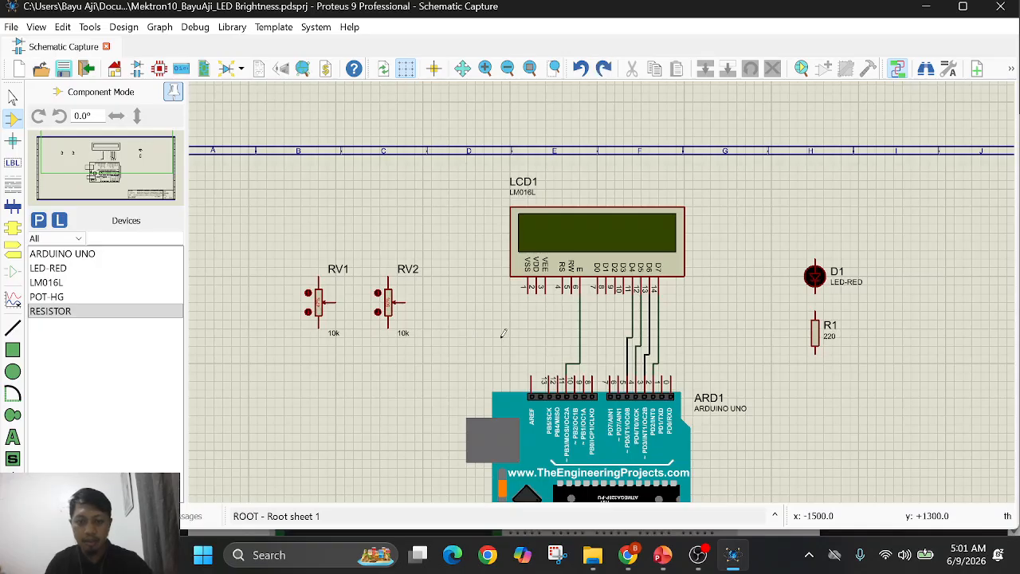
# Step: Wire the LCD's RS pin to Arduino digital pin 12
pyautogui.click(567, 289)
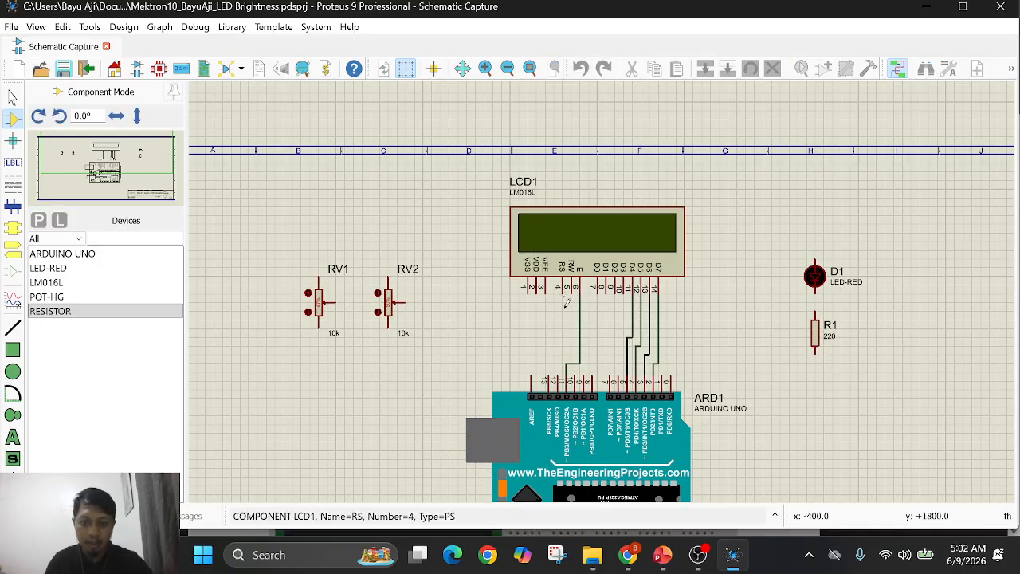
pyautogui.click(557, 371)
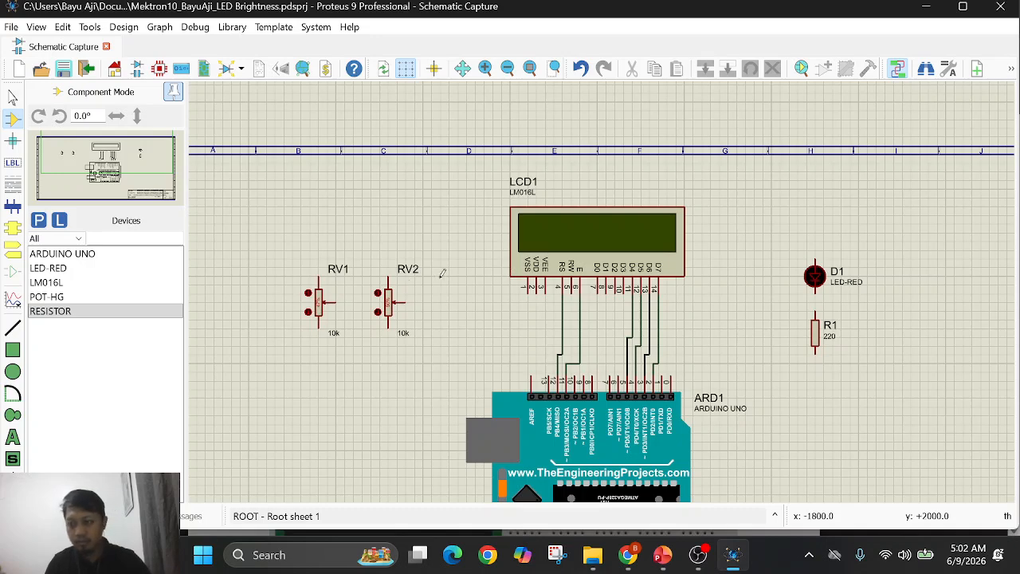
# Step: Move potentiometers RV1 and RV2 together slightly downward, keeping them side by side, and deselect them
pyautogui.moveTo(284, 247); pyautogui.dragTo(431, 364)
pyautogui.moveTo(407, 318)
pyautogui.mouseDown()
pyautogui.moveTo(396, 350)
pyautogui.moveTo(395, 329)
pyautogui.mouseUp()
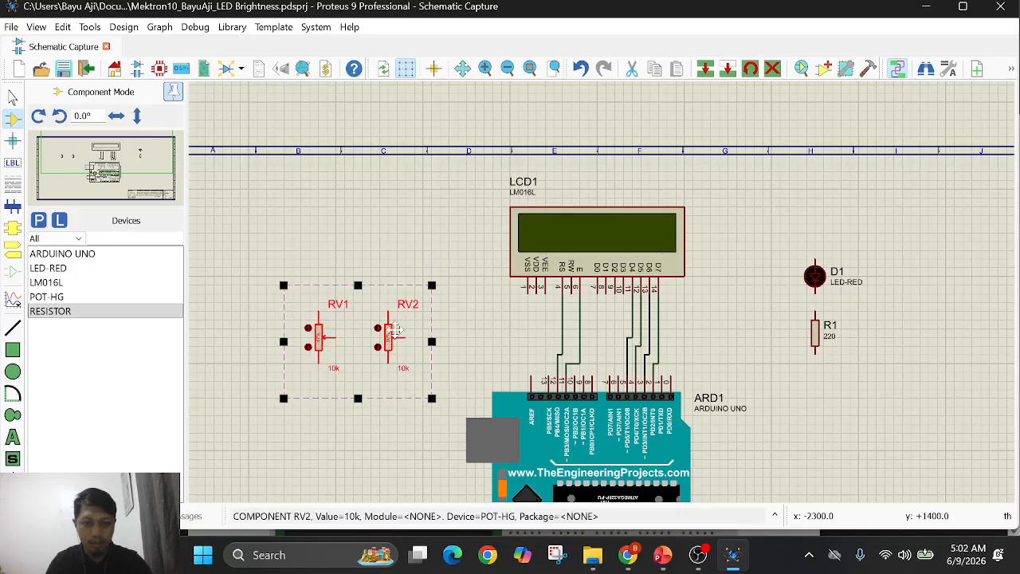
pyautogui.click(507, 298)
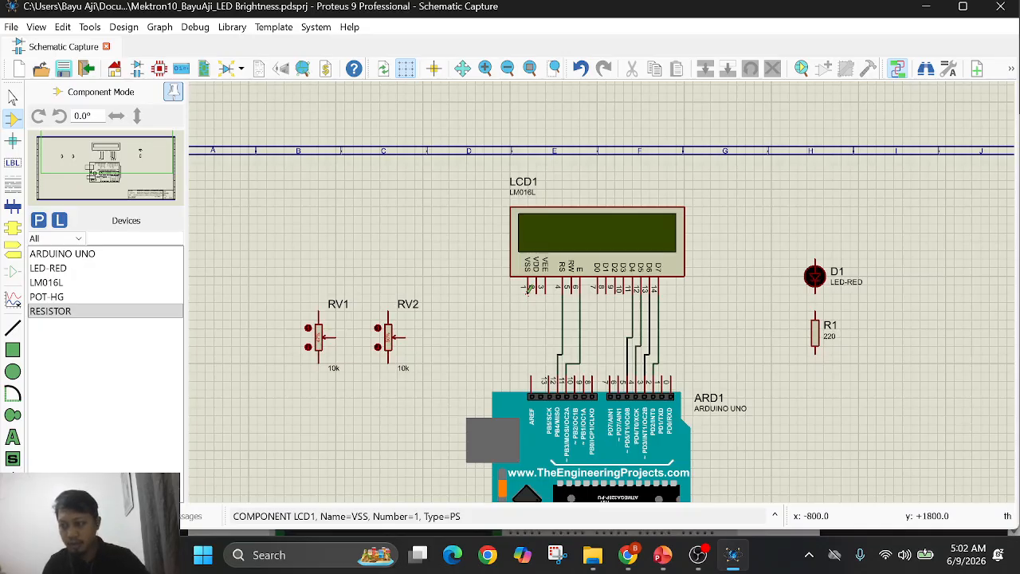
# Step: Place one ground terminal directly below potentiometer RV2 and another directly below RV1
pyautogui.click(11, 251)
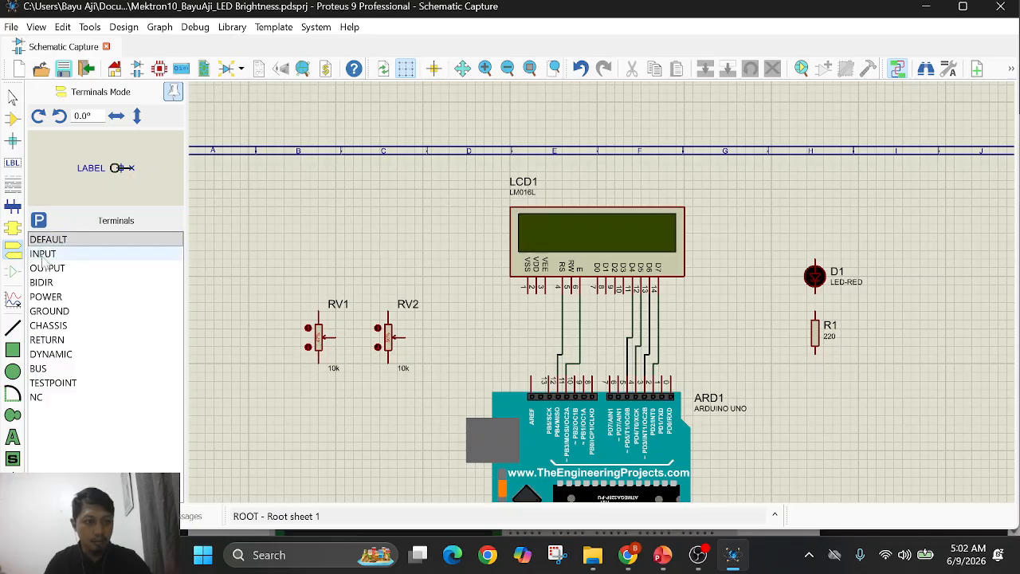
pyautogui.click(51, 312)
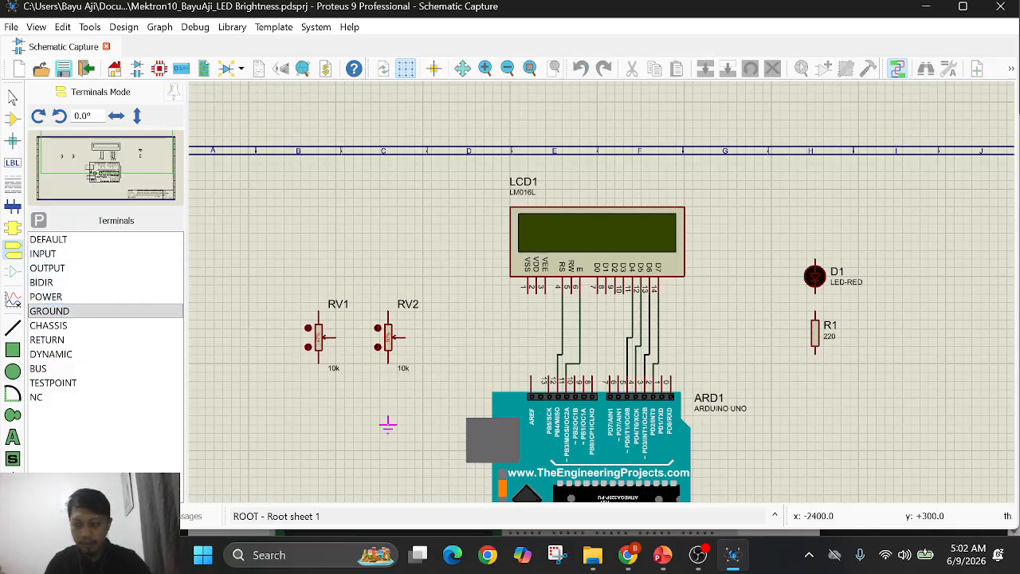
pyautogui.click(387, 424)
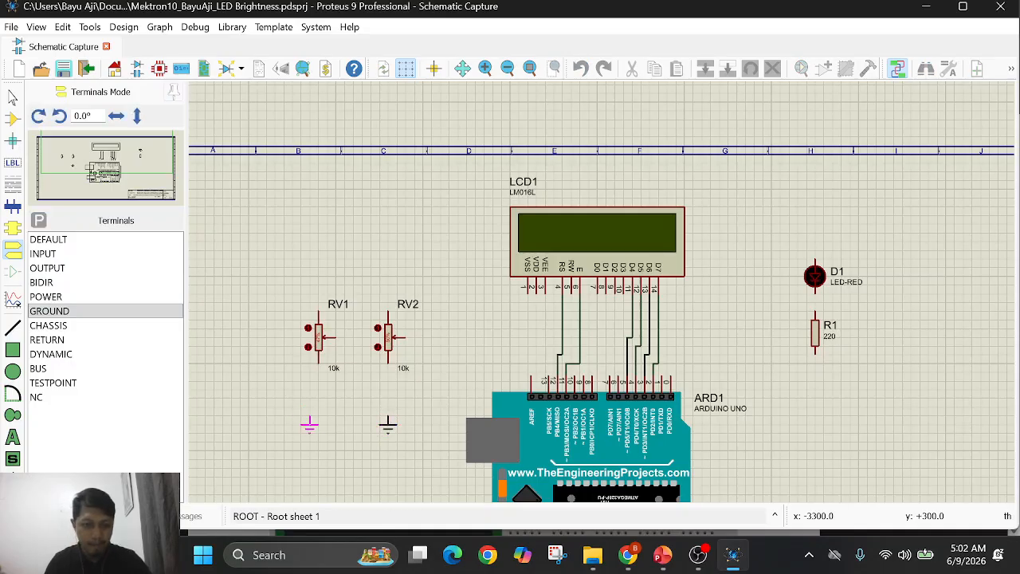
pyautogui.click(319, 423)
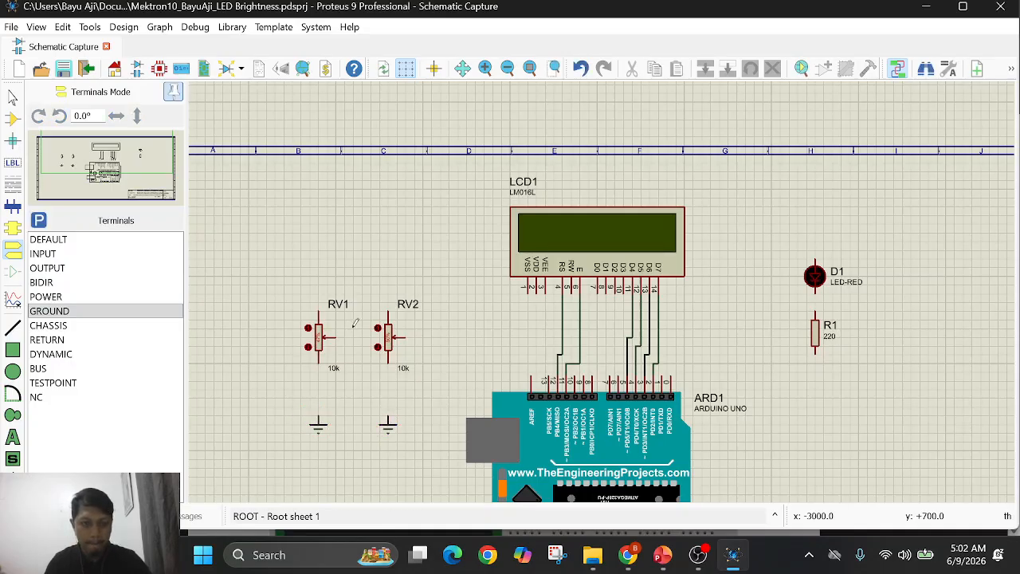
# Step: Place a power terminal directly above potentiometer RV2
pyautogui.click(48, 297)
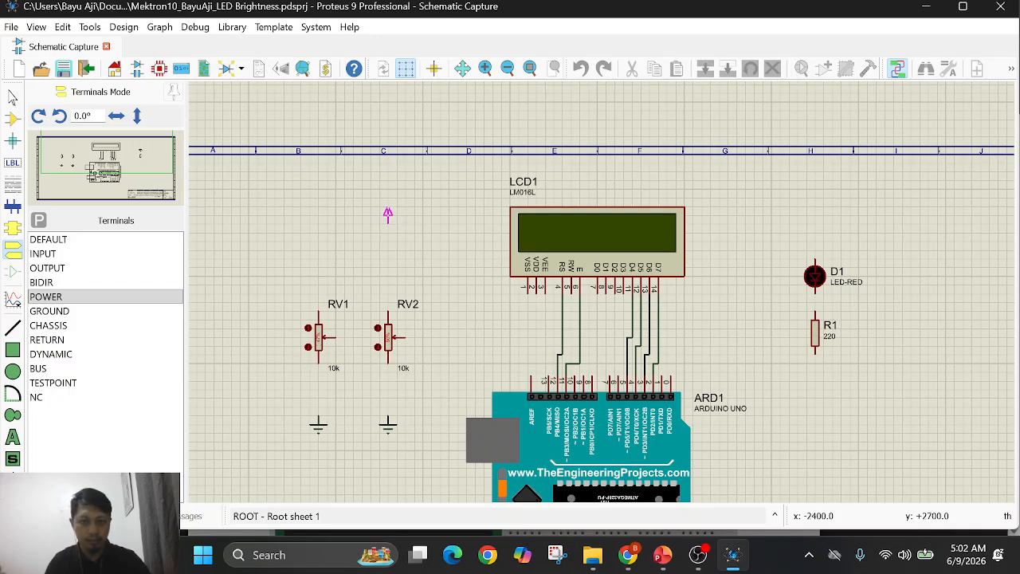
pyautogui.click(387, 240)
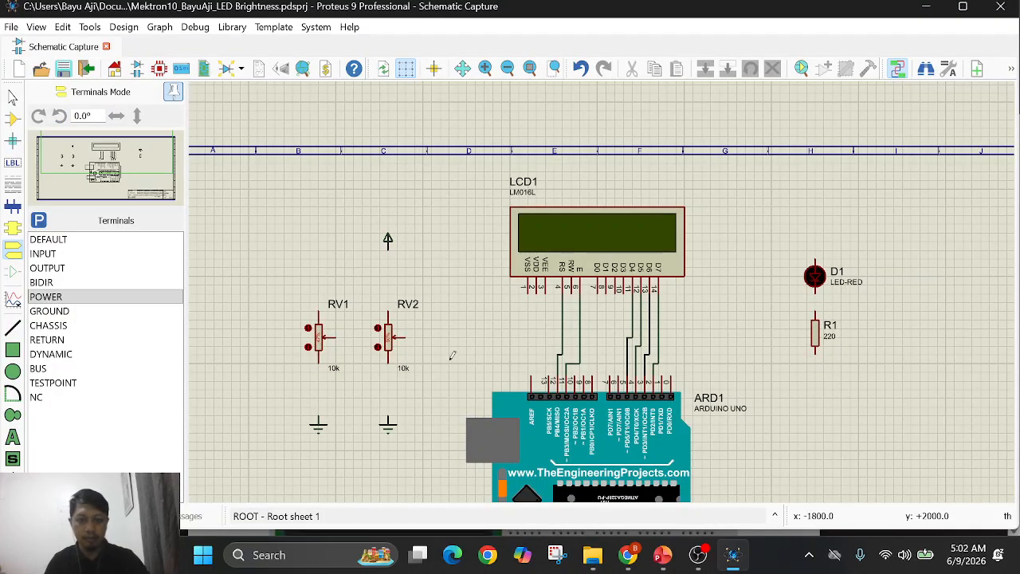
pyautogui.middleClick(791, 435)
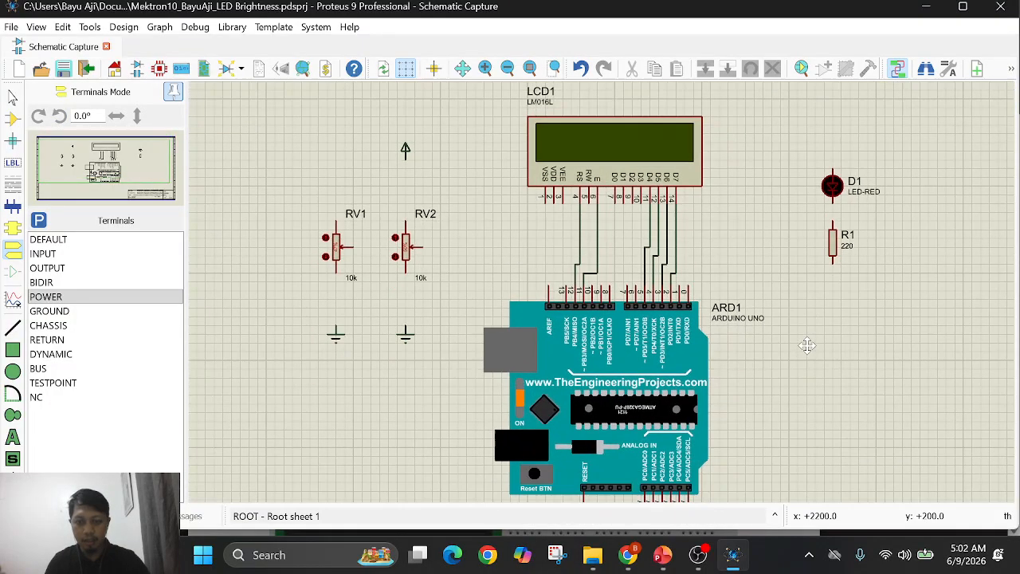
pyautogui.click(805, 348)
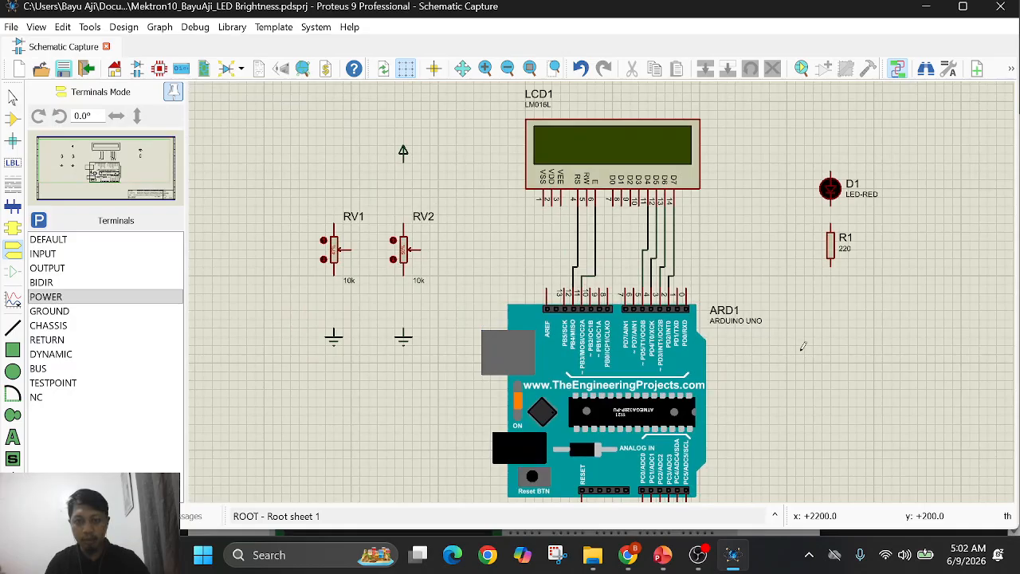
pyautogui.middleClick(475, 230)
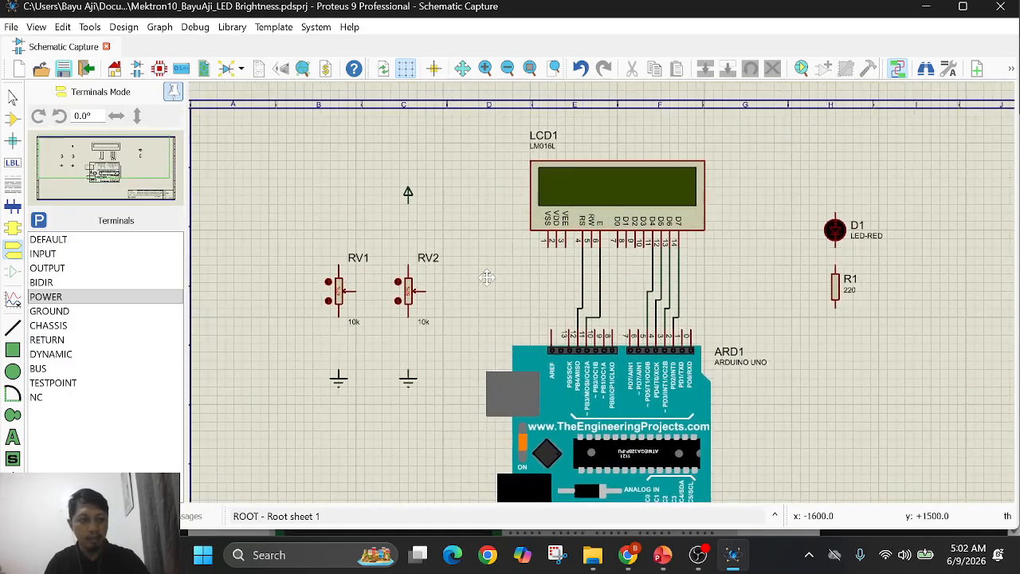
pyautogui.click(509, 290)
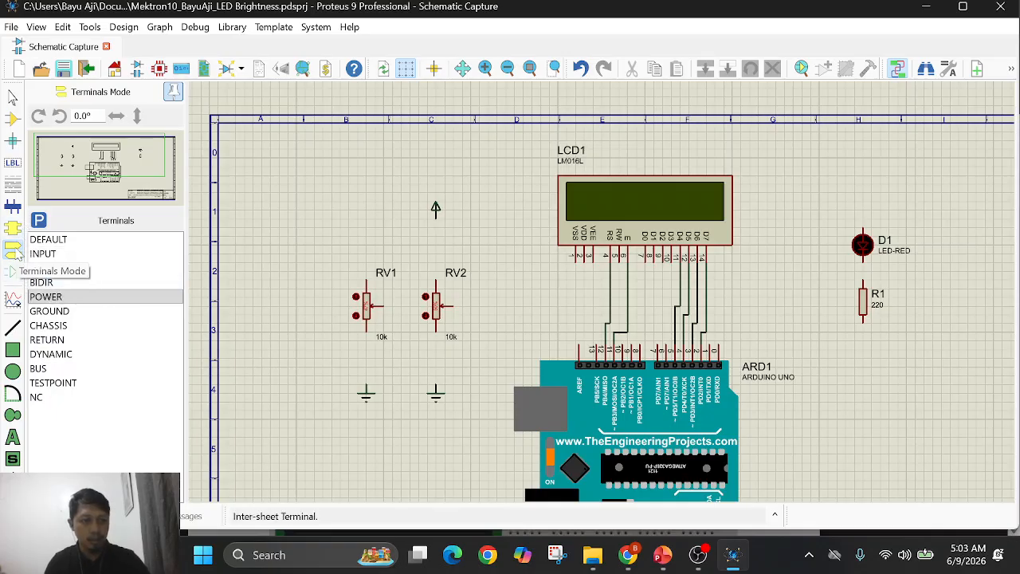
pyautogui.click(48, 296)
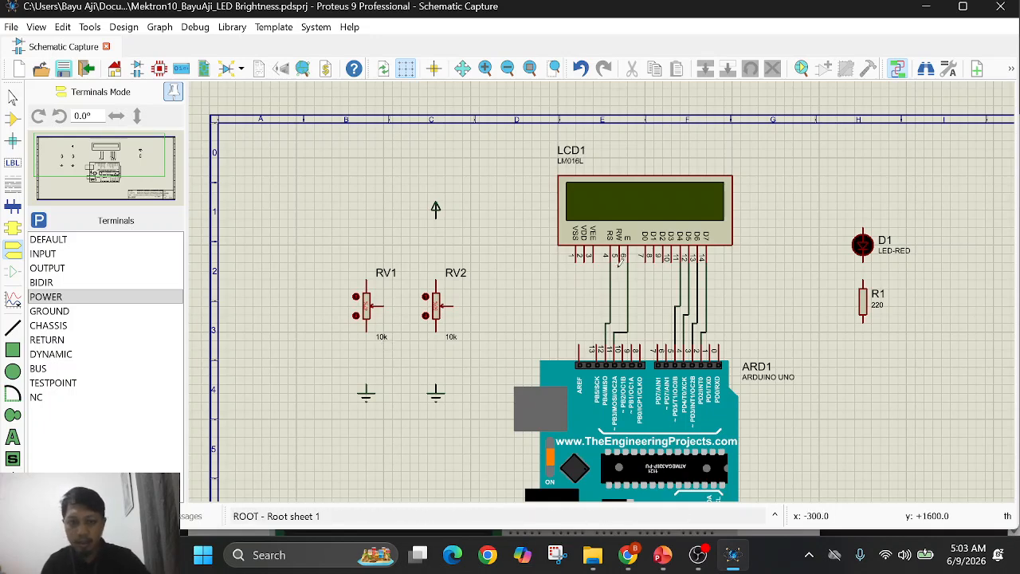
# Step: Wire the LCD's RW pin to its VSS pin, and connect VDD to the power terminal above RV2
pyautogui.click(620, 263)
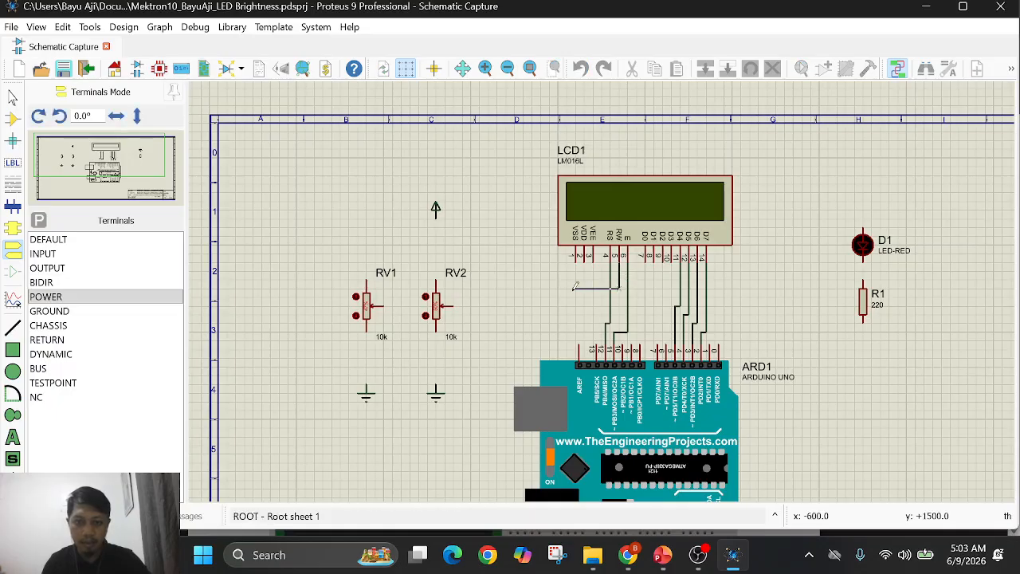
pyautogui.click(577, 255)
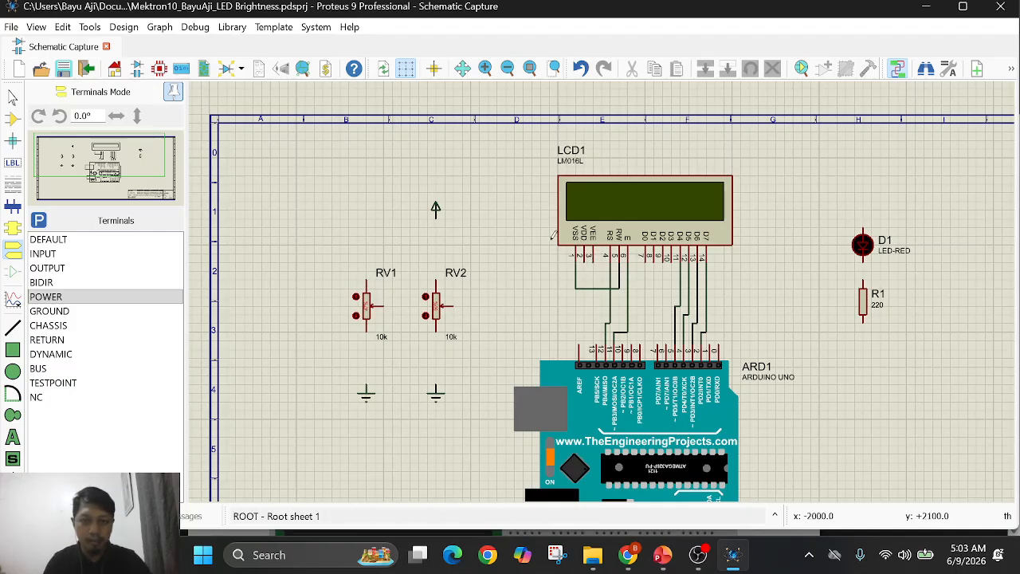
pyautogui.click(587, 256)
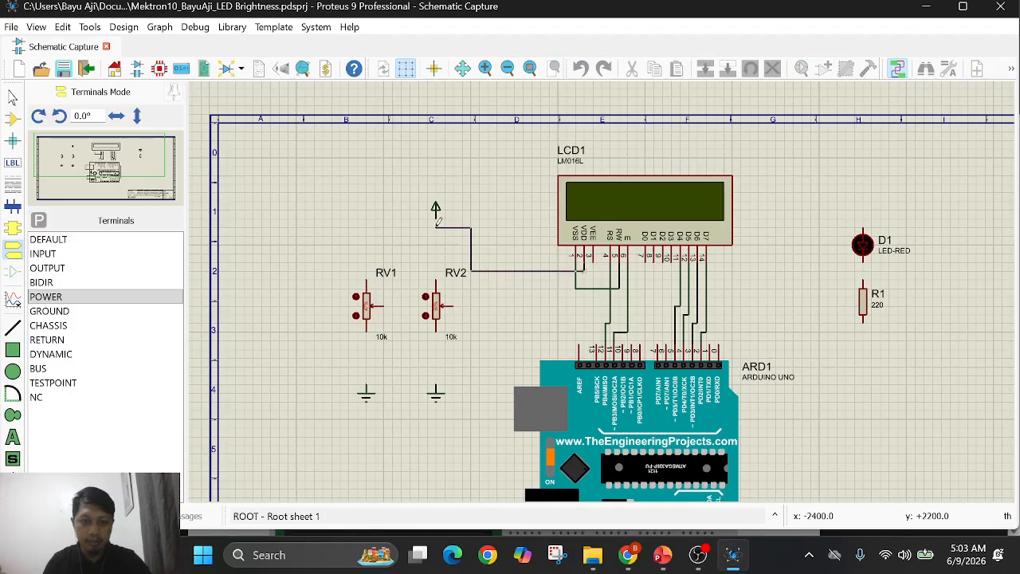
pyautogui.click(436, 209)
# Step: Move potentiometers RV1 and RV2 together slightly farther down to clear space below the VDD wire
pyautogui.moveTo(341, 262); pyautogui.dragTo(464, 343)
pyautogui.moveTo(425, 302); pyautogui.dragTo(431, 321)
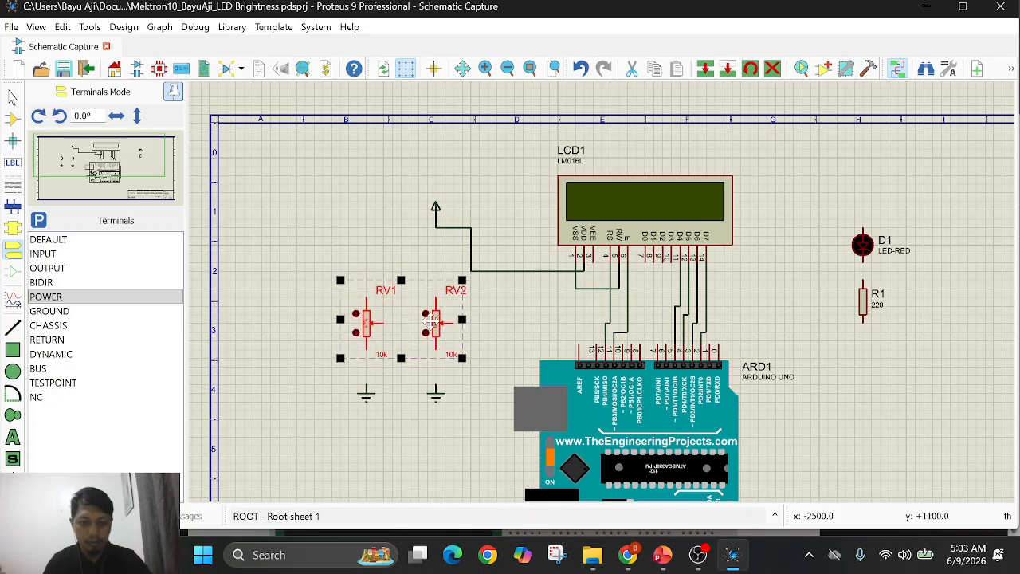
pyautogui.click(496, 236)
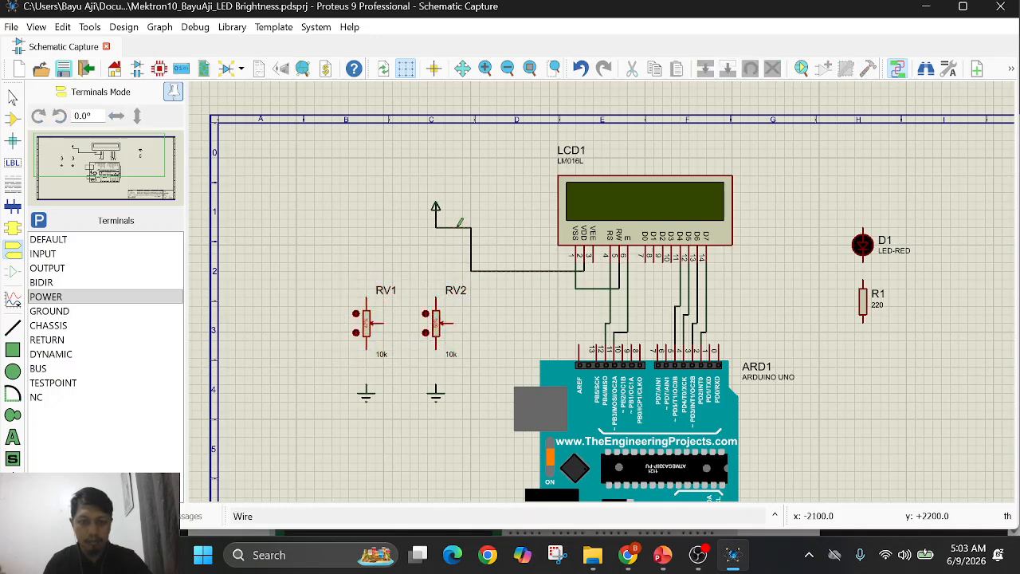
# Step: Reroute the VDD wire so it runs straight down from the power terminal, with a single corner above RV2
pyautogui.click(456, 226)
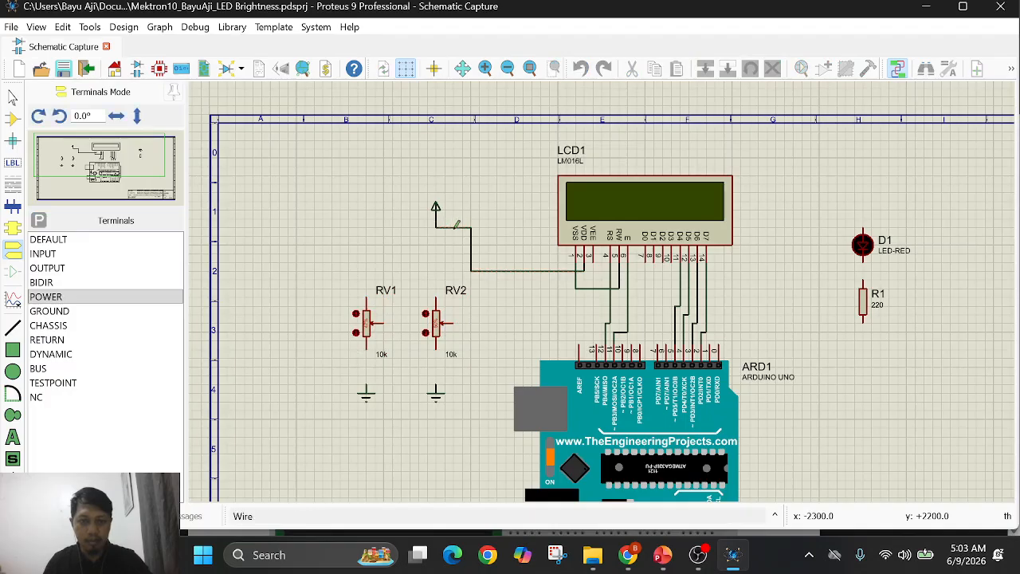
pyautogui.rightClick(463, 226)
pyautogui.rightClick(462, 225)
pyautogui.click(470, 208)
pyautogui.moveTo(471, 228); pyautogui.dragTo(436, 271)
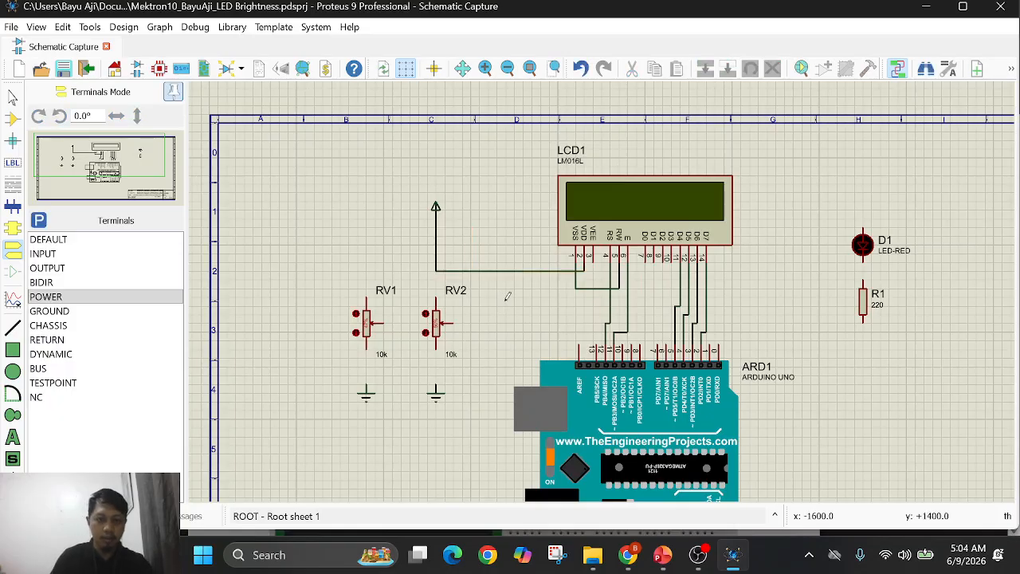
# Step: Wire the upper pins of potentiometers RV2 and RV1 to the VDD power line at the corner above RV2
pyautogui.click(436, 297)
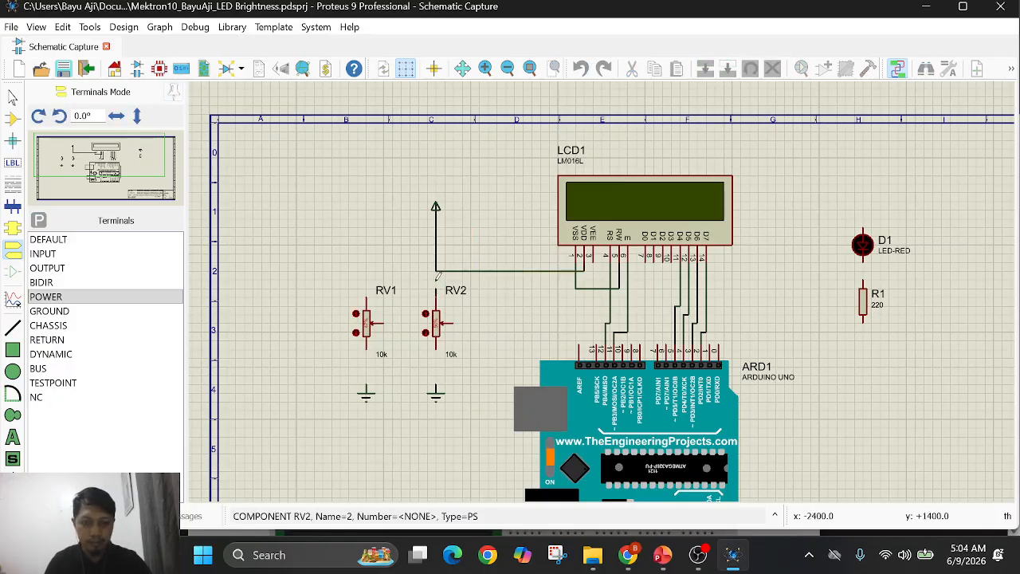
pyautogui.click(438, 269)
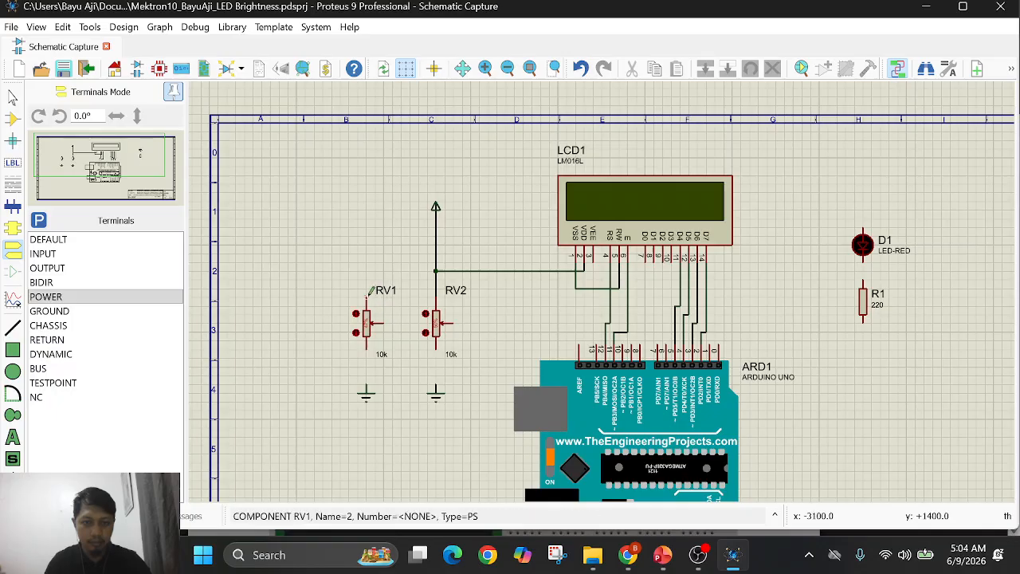
pyautogui.click(367, 298)
pyautogui.click(436, 271)
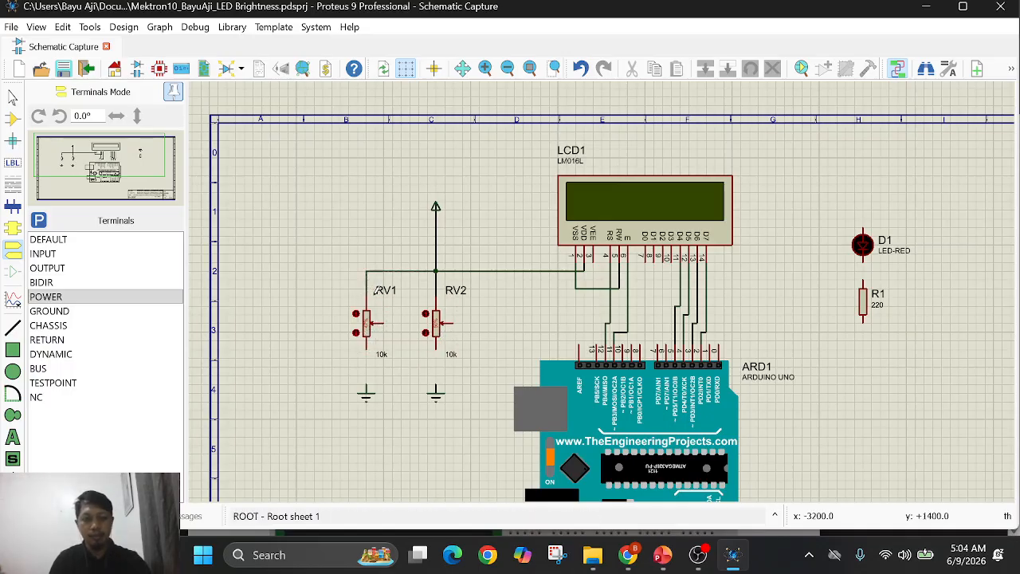
# Step: Wire the lower pins of potentiometers RV1 and RV2 to the ground terminals directly below them
pyautogui.click(367, 343)
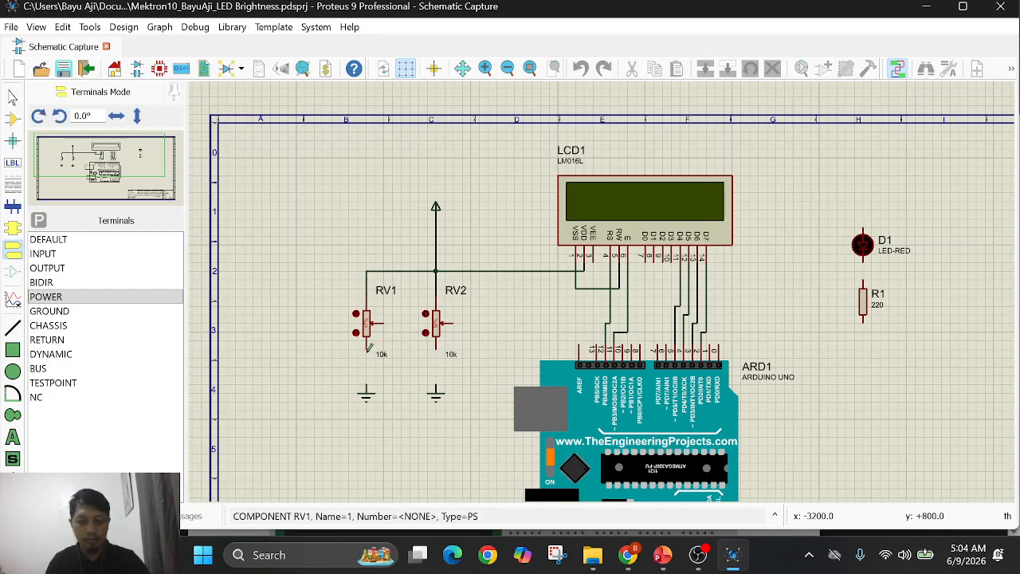
pyautogui.click(366, 389)
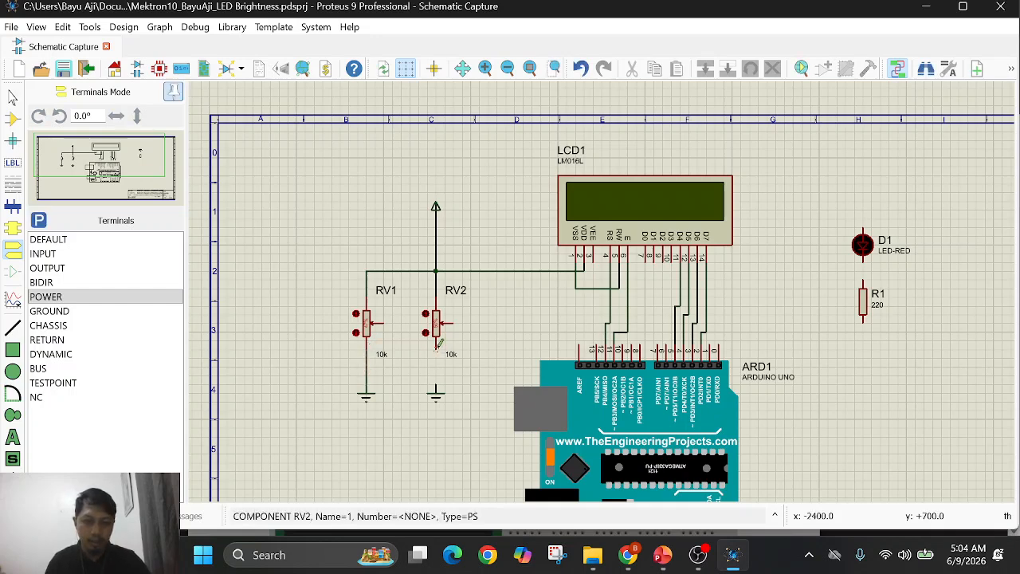
pyautogui.click(436, 342)
pyautogui.click(436, 381)
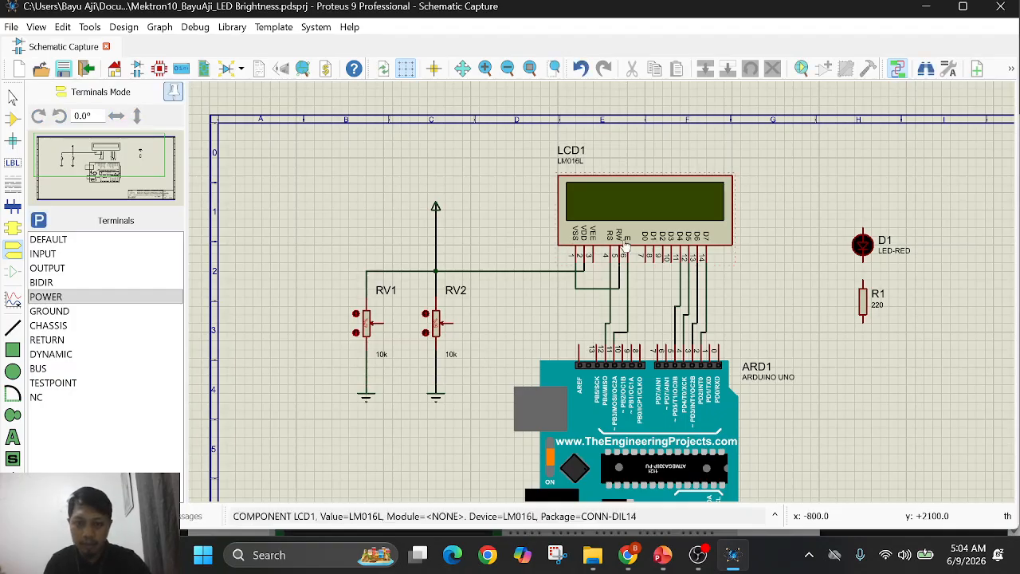
# Step: Wire the LCD's RW–VSS link to the ground wire between RV2 and its ground terminal
pyautogui.click(591, 287)
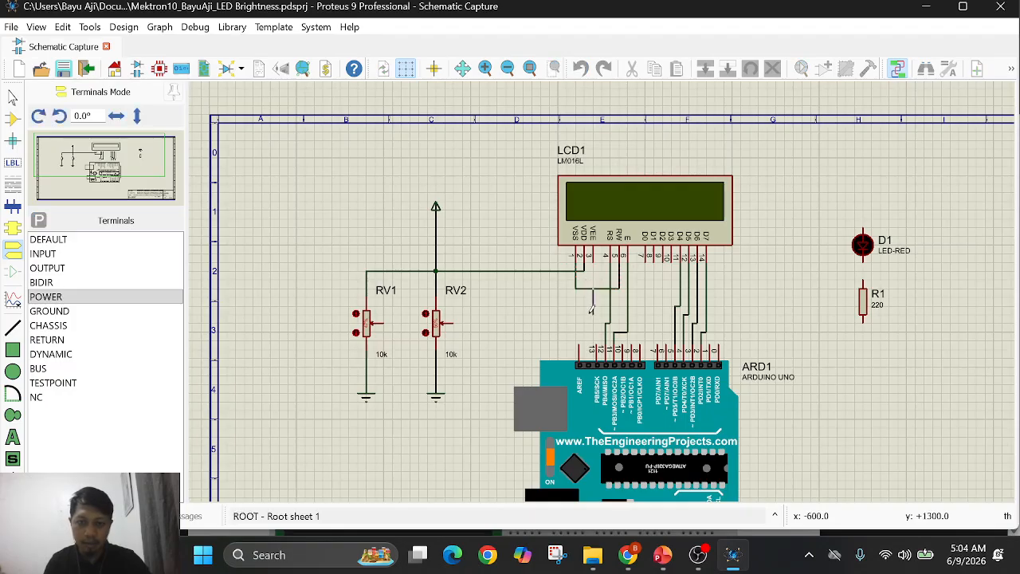
pyautogui.click(488, 323)
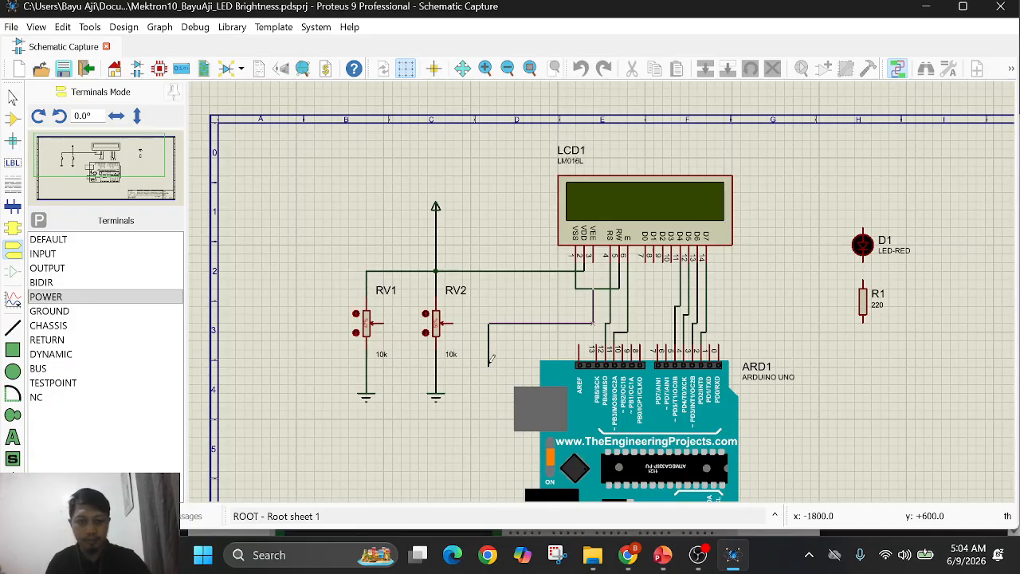
pyautogui.click(437, 374)
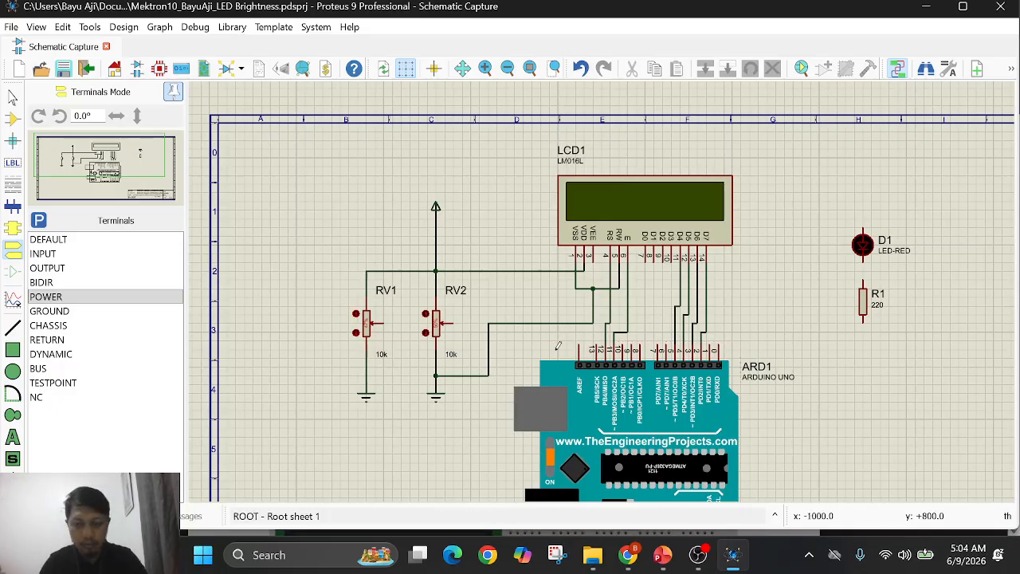
# Step: Move the Arduino Uno farther down, widening the gap between it and the LCD
pyautogui.scroll(-1, 552, 326)
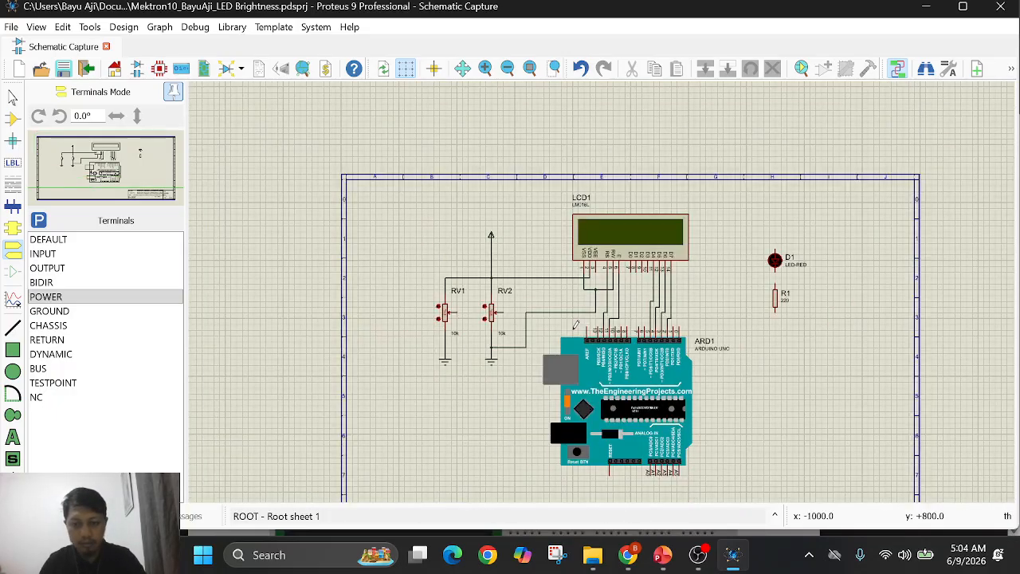
pyautogui.click(571, 373)
pyautogui.moveTo(614, 407); pyautogui.dragTo(616, 450)
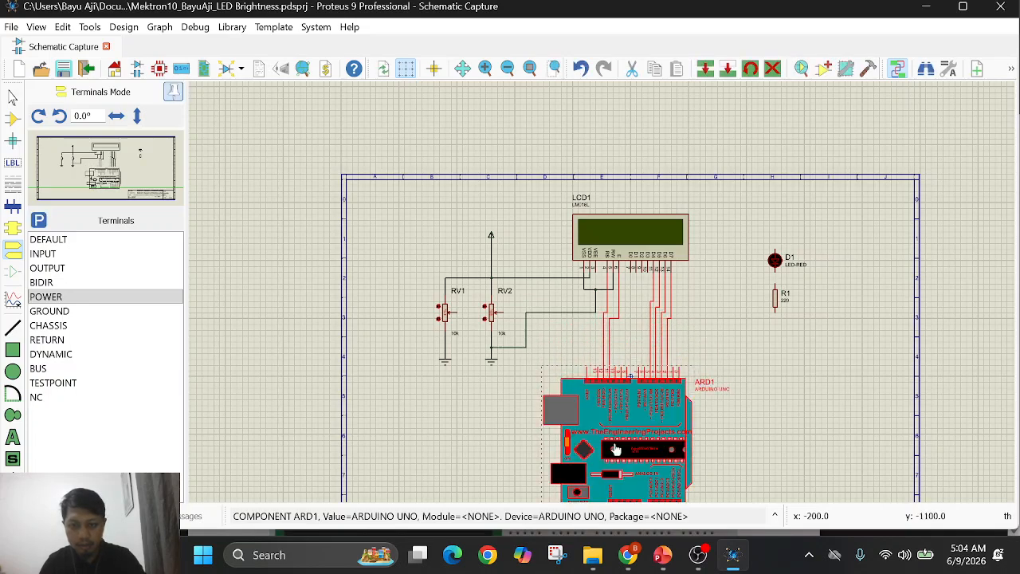
# Step: Reroute the LCD's ground wire so it drops straight from the RW–VSS link and runs across to RV2's ground junction
pyautogui.click(562, 308)
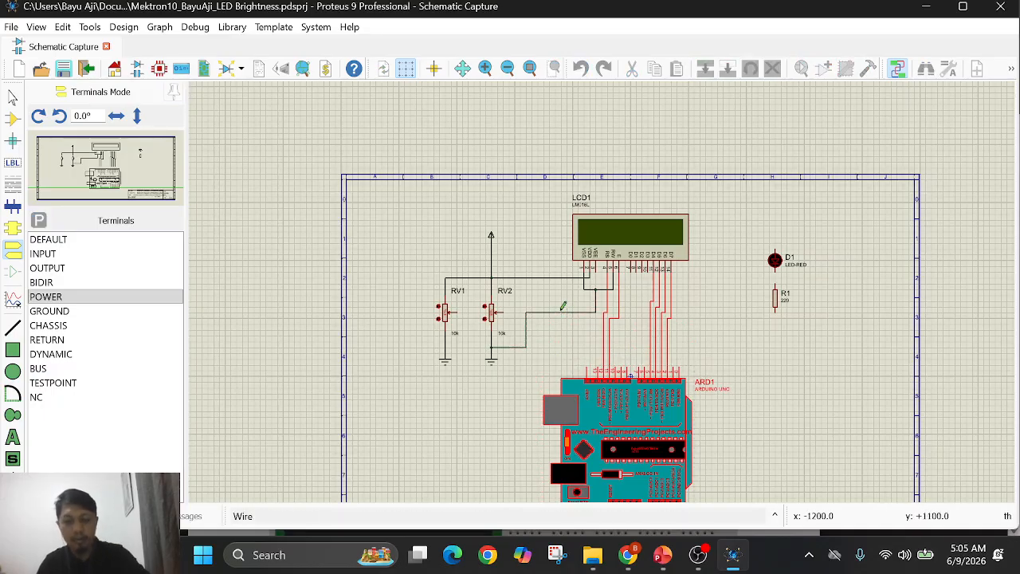
pyautogui.scroll(1, 562, 308)
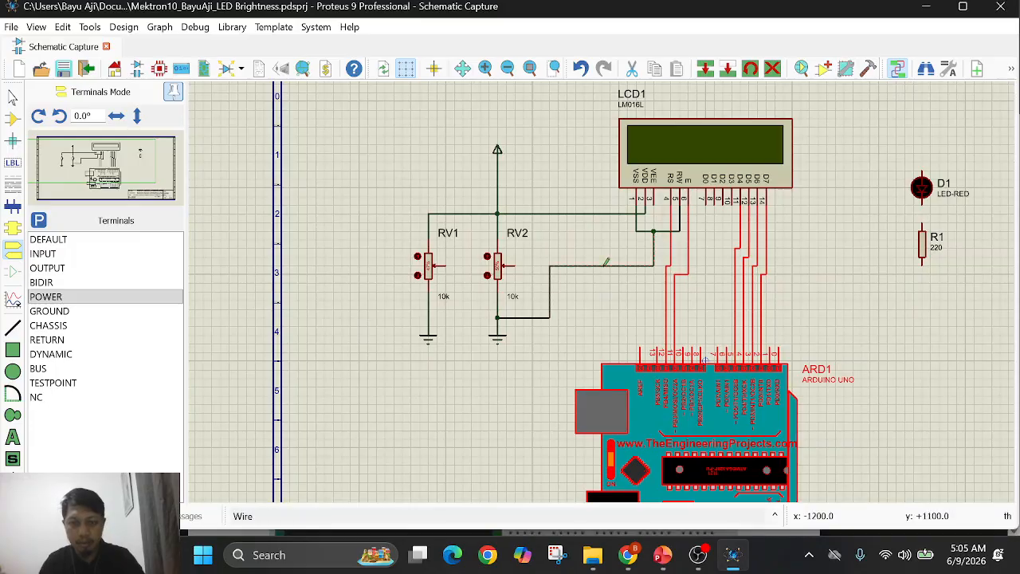
pyautogui.rightClick(606, 263)
pyautogui.click(629, 274)
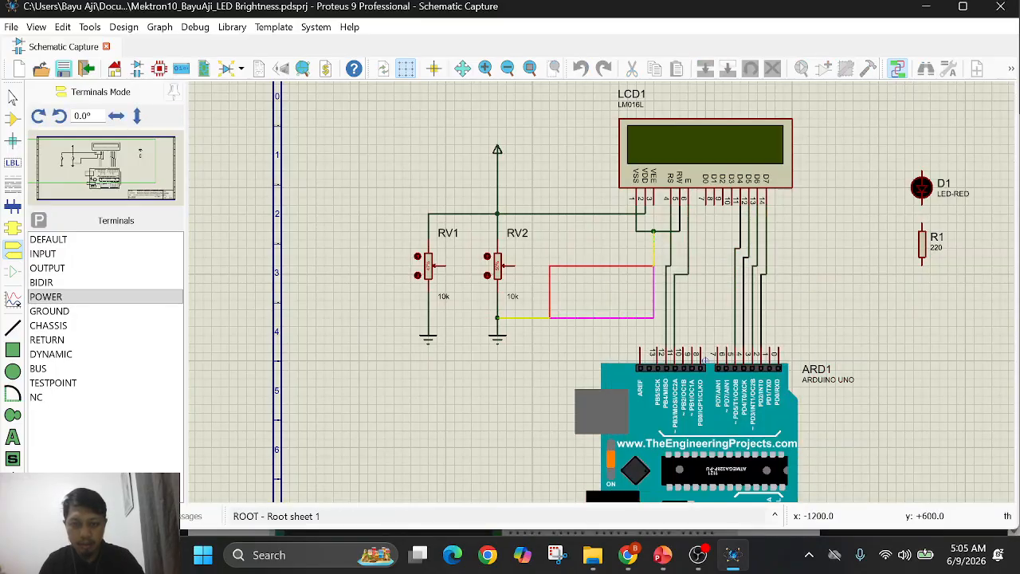
pyautogui.click(602, 317)
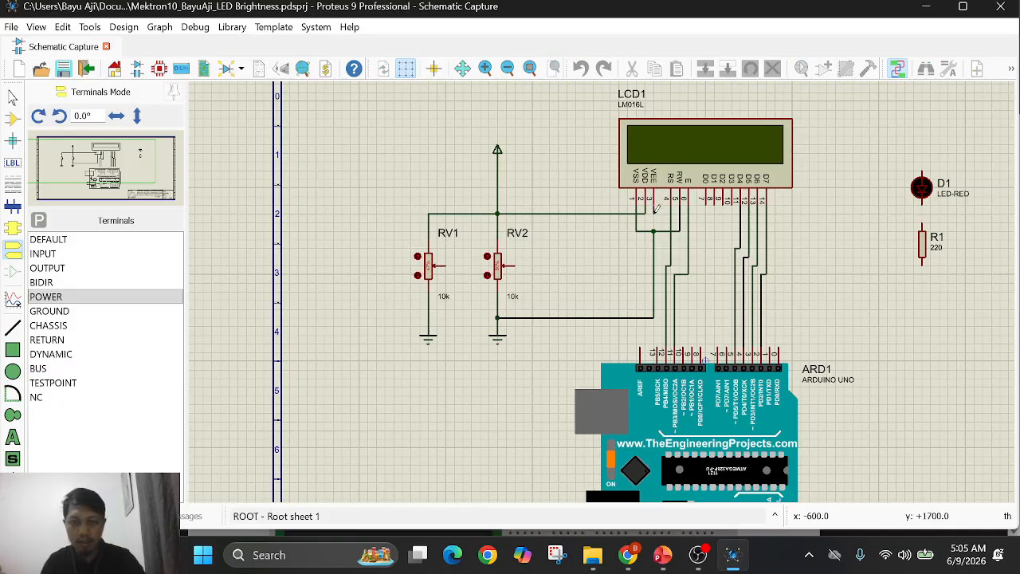
# Step: Wire the LCD's VEE pin to the wiper of potentiometer RV2, routed between the power and ground lines
pyautogui.click(655, 217)
pyautogui.click(559, 222)
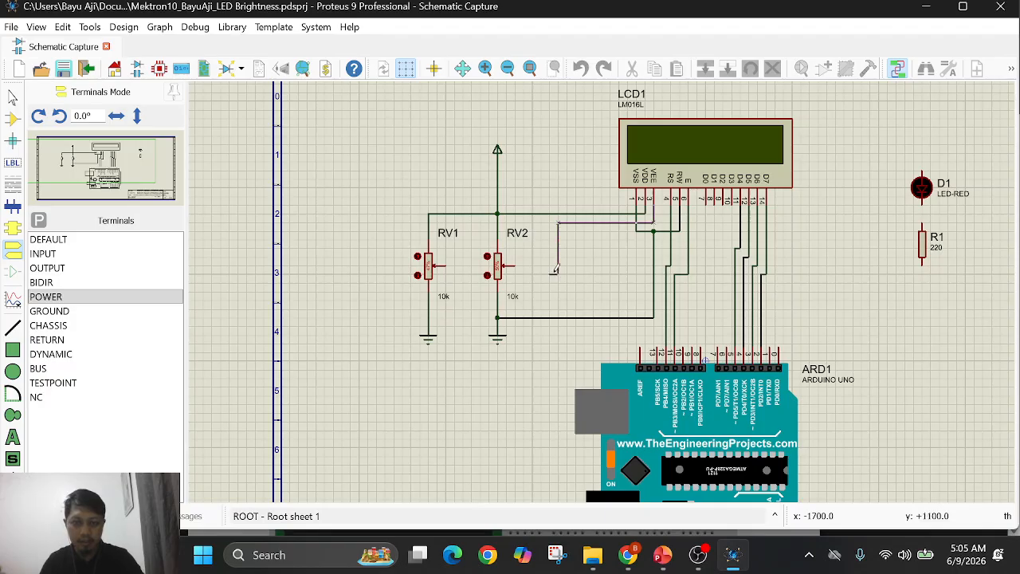
pyautogui.click(515, 266)
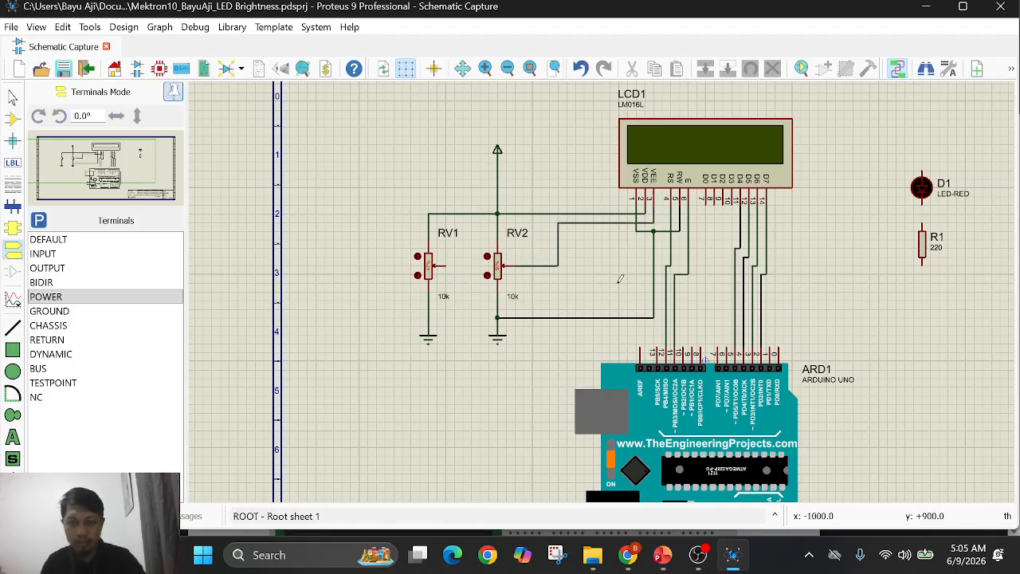
pyautogui.click(665, 230)
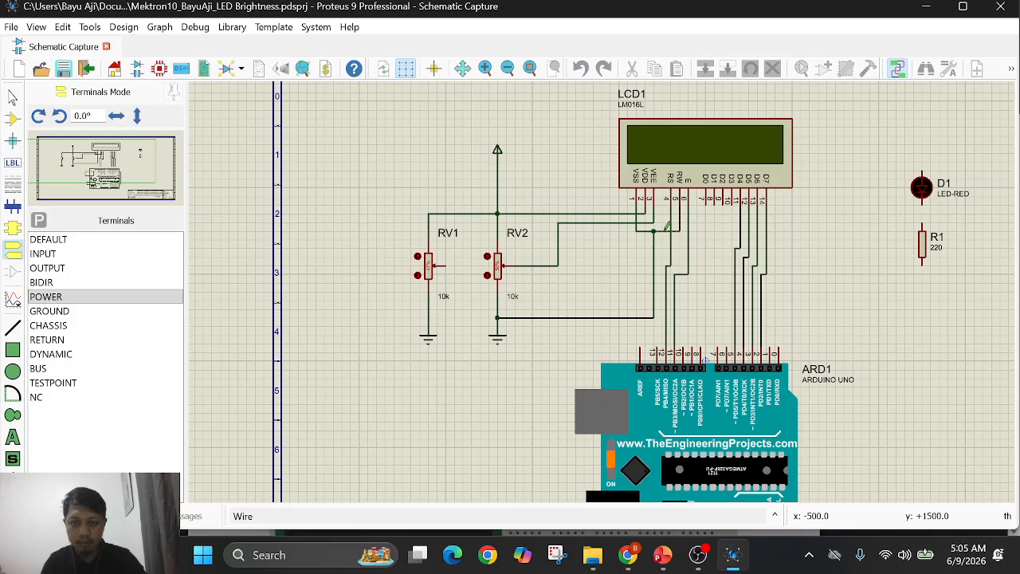
pyautogui.press('Escape')
pyautogui.rightClick(667, 229)
pyautogui.press('Escape')
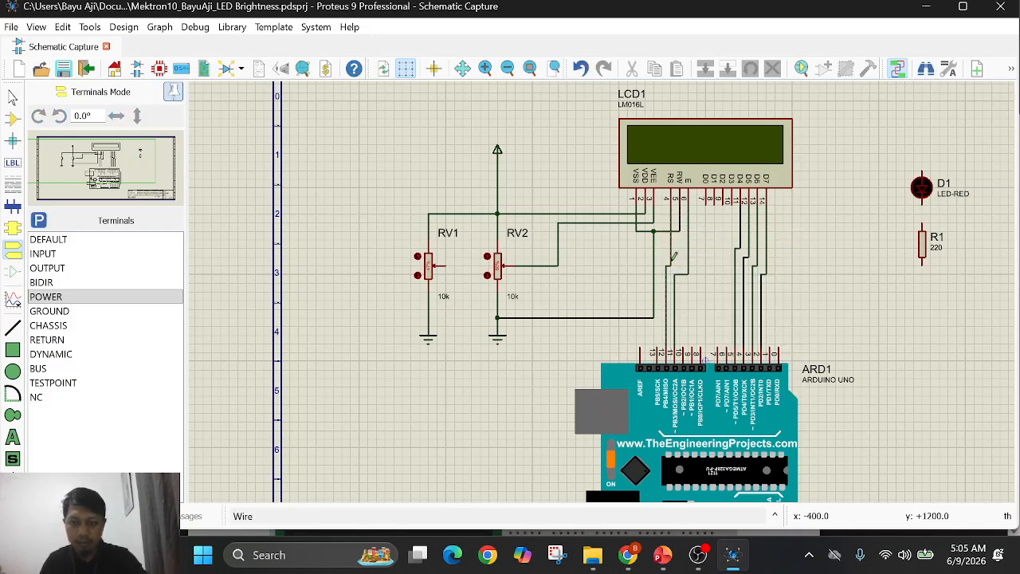
pyautogui.click(672, 261)
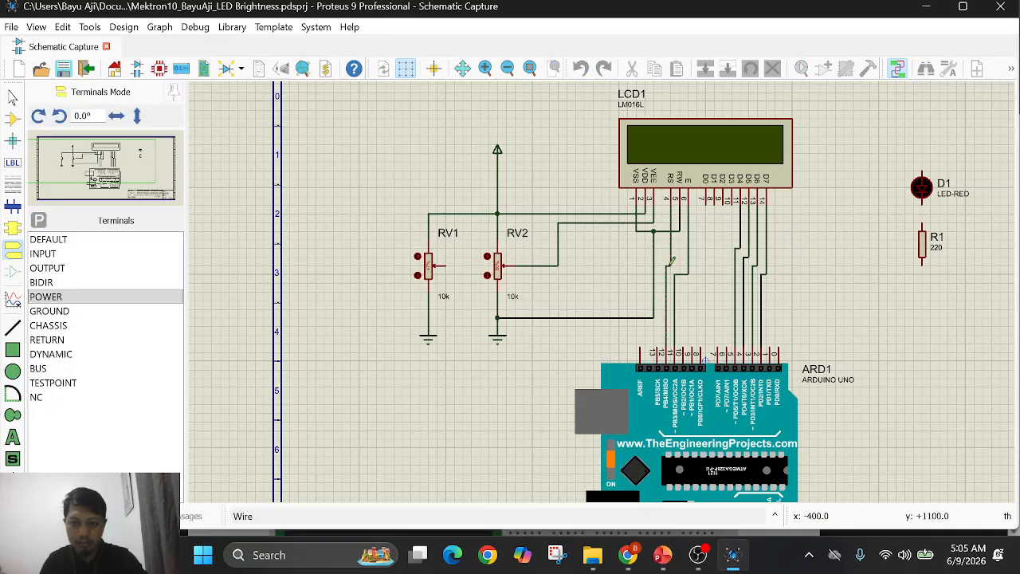
pyautogui.press('Escape')
pyautogui.rightClick(673, 261)
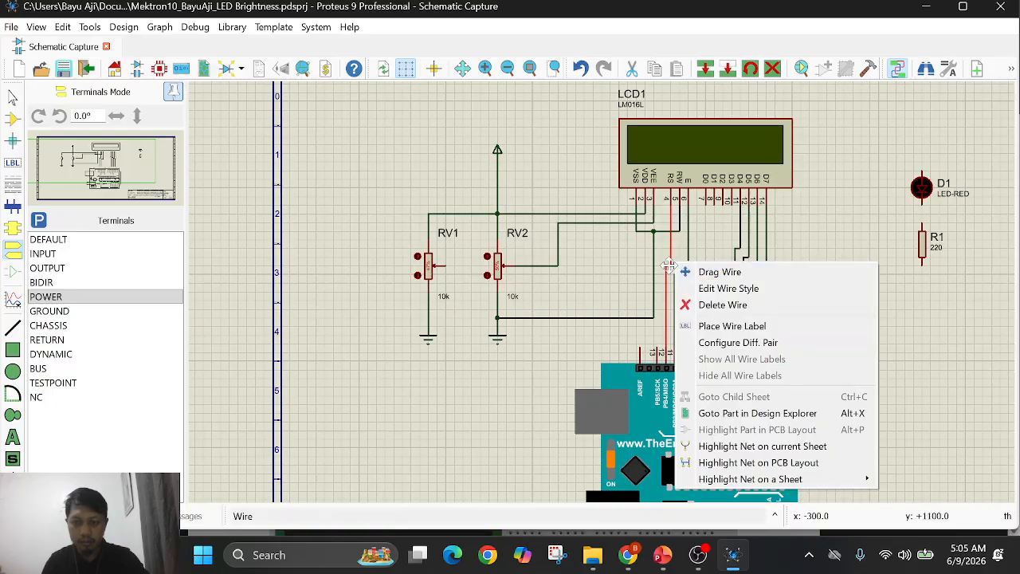
pyautogui.click(687, 272)
pyautogui.click(671, 272)
pyautogui.rightClick(671, 272)
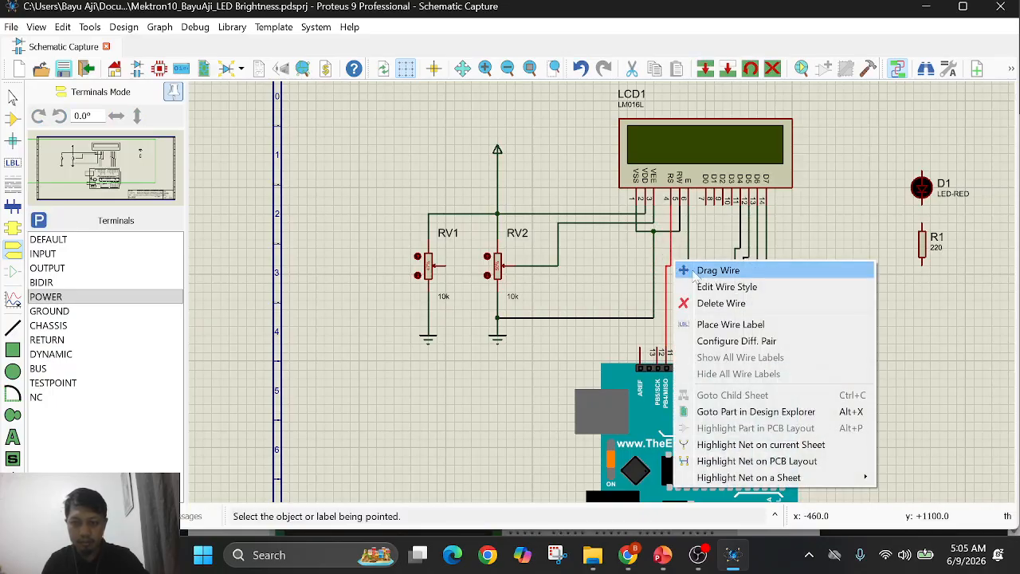
pyautogui.click(644, 275)
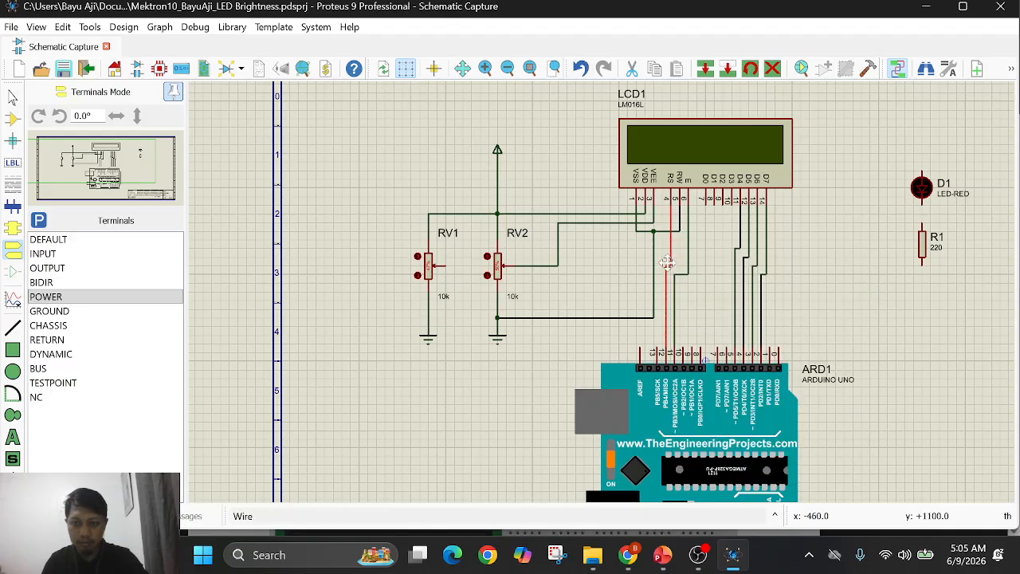
pyautogui.scroll(3, 666, 271)
pyautogui.scroll(2, 601, 292)
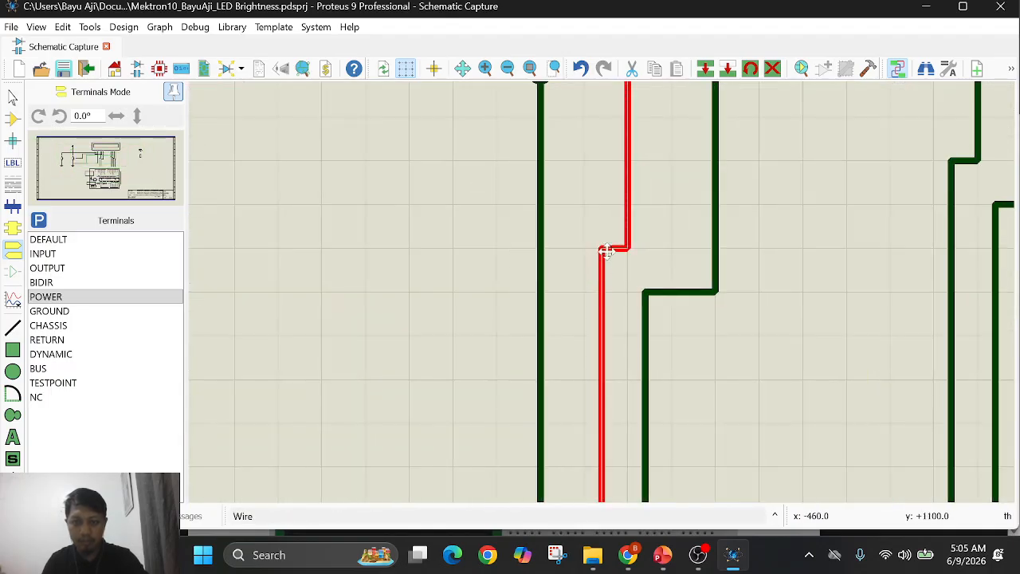
# Step: Shift the horizontal jog of the LCD's E wire down, closer to the Arduino's digital pin 11
pyautogui.scroll(-3, 601, 292)
pyautogui.scroll(-1, 601, 292)
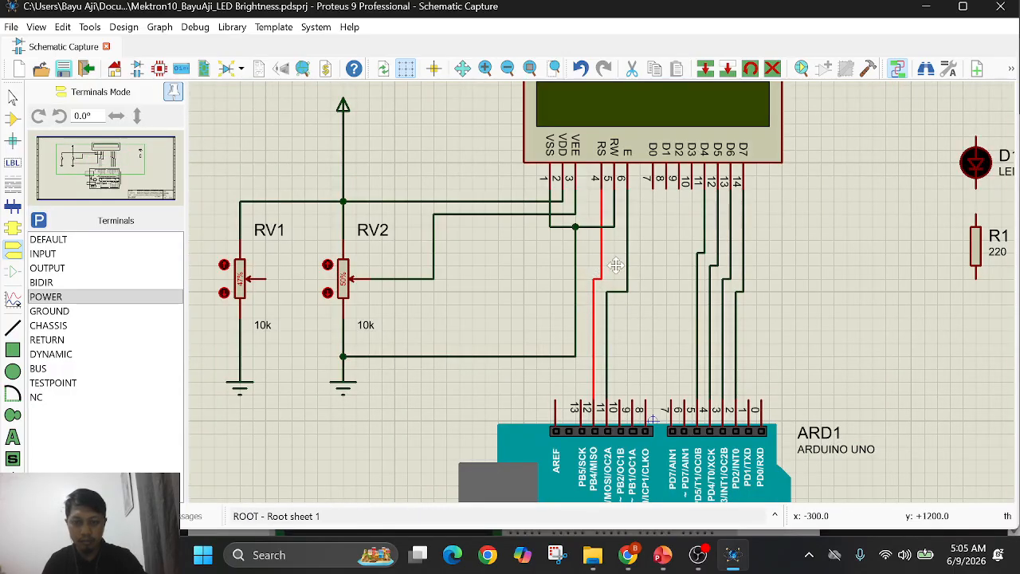
pyautogui.rightClick(615, 295)
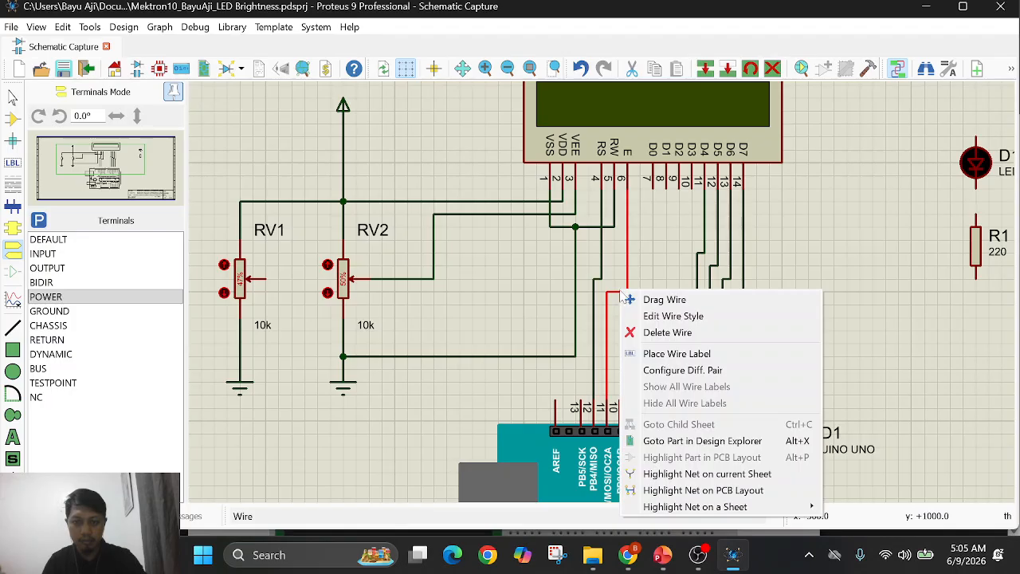
pyautogui.click(630, 299)
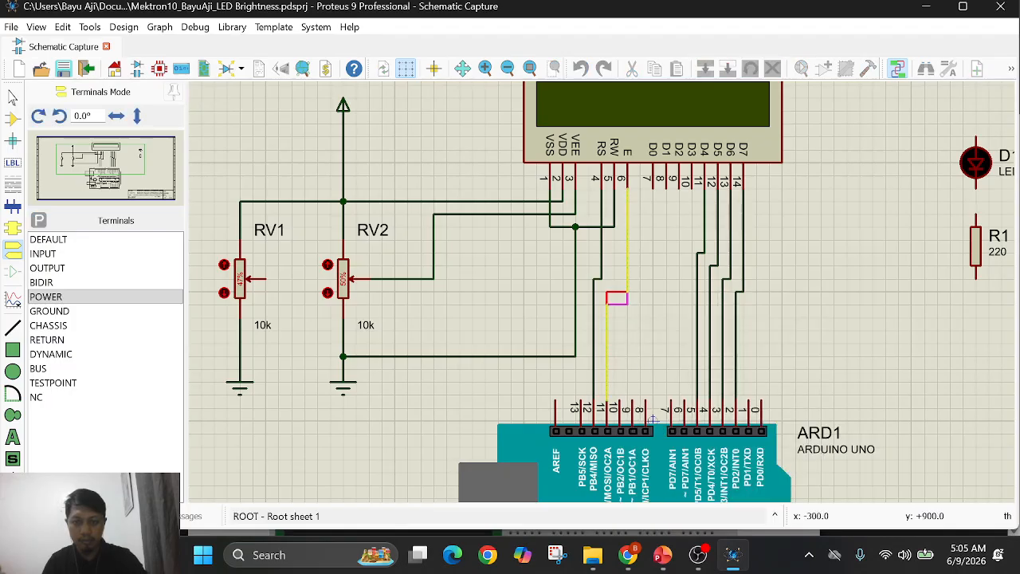
pyautogui.click(612, 360)
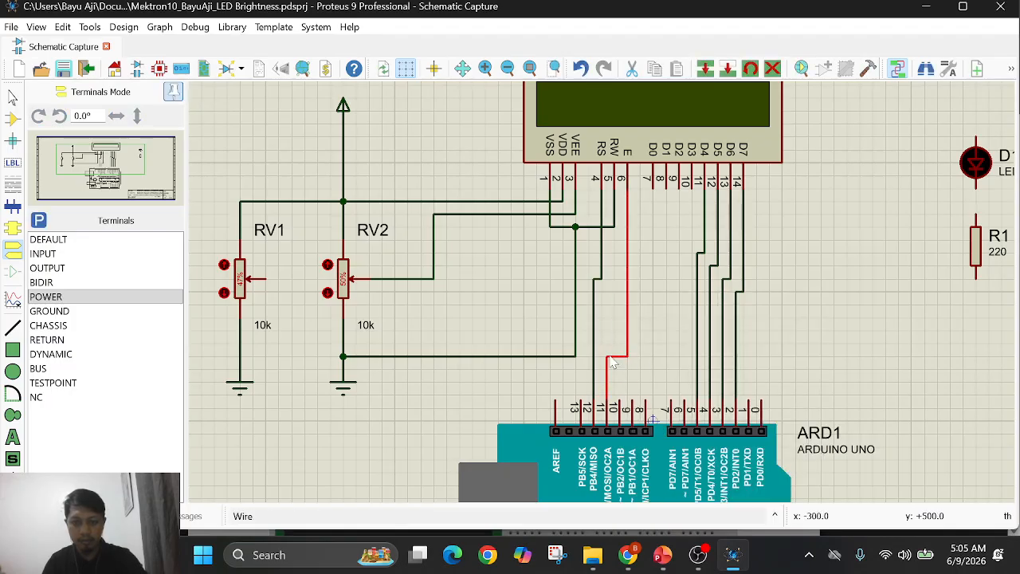
# Step: Shift the horizontal jog of the LCD's RS wire down, close to the Arduino's digital pin 12
pyautogui.click(602, 277)
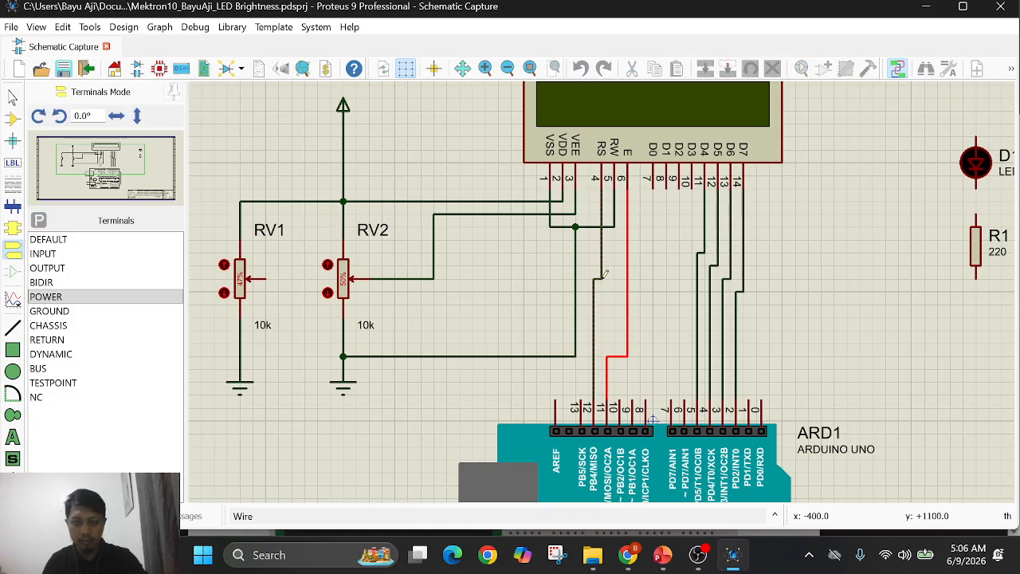
pyautogui.rightClick(602, 278)
pyautogui.rightClick(600, 275)
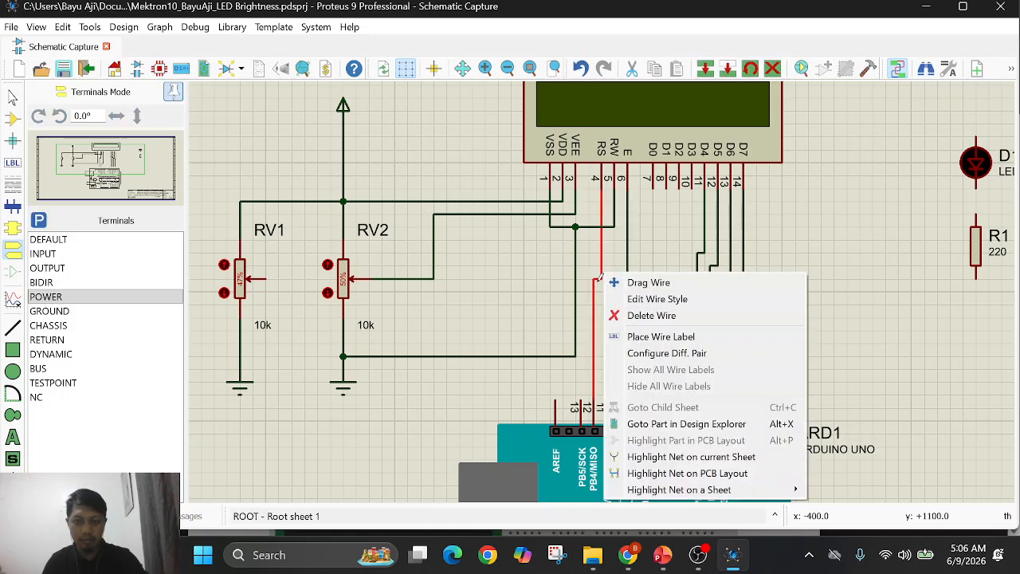
pyautogui.click(599, 280)
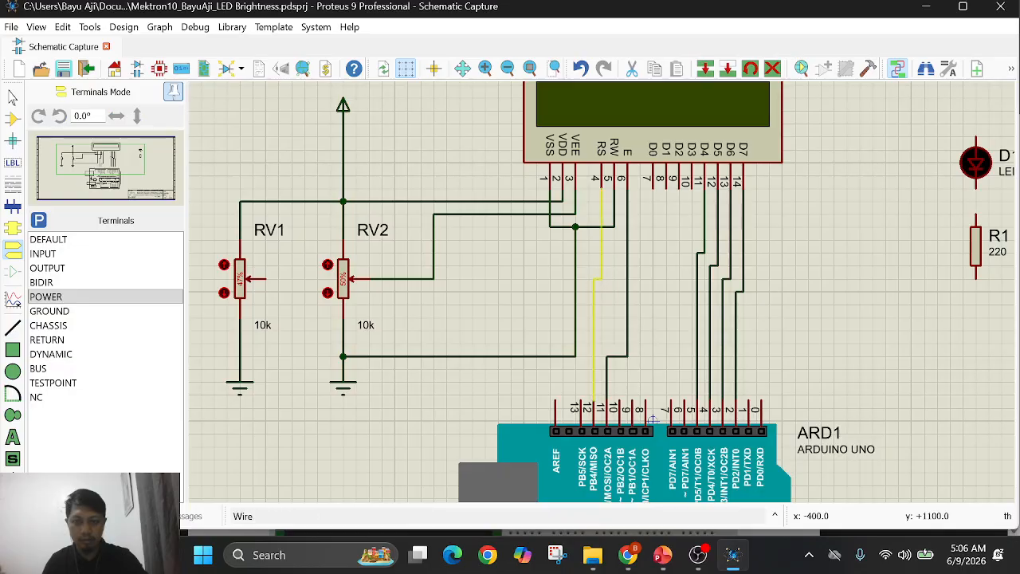
pyautogui.click(601, 277)
pyautogui.click(644, 163)
pyautogui.moveTo(602, 275)
pyautogui.mouseDown()
pyautogui.moveTo(614, 277)
pyautogui.moveTo(603, 271)
pyautogui.moveTo(602, 294)
pyautogui.mouseUp()
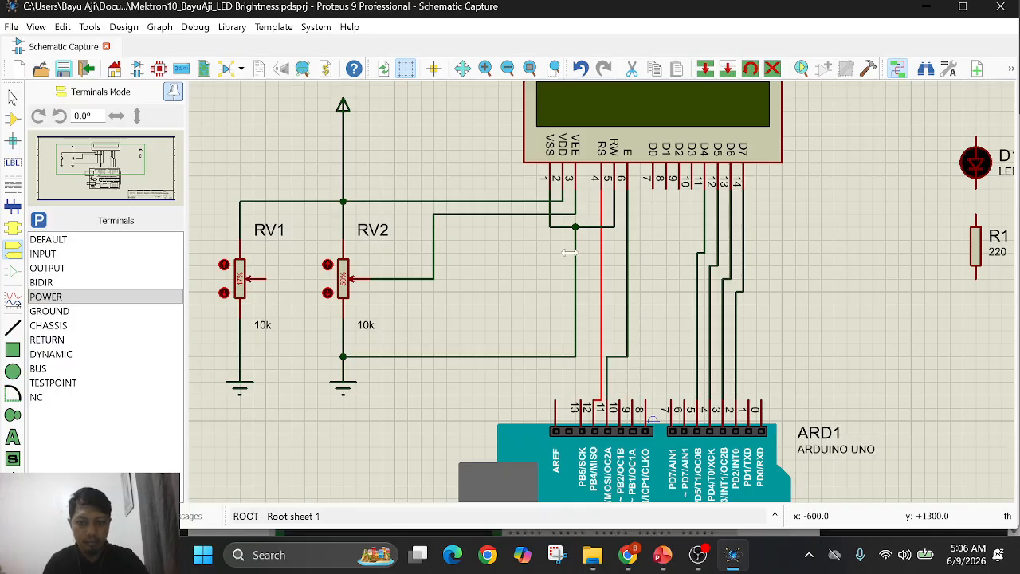
# Step: Move the vertical run of the LCD's ground wire sideways, between the VEE pin and the RS wire
pyautogui.moveTo(576, 252); pyautogui.dragTo(577, 251)
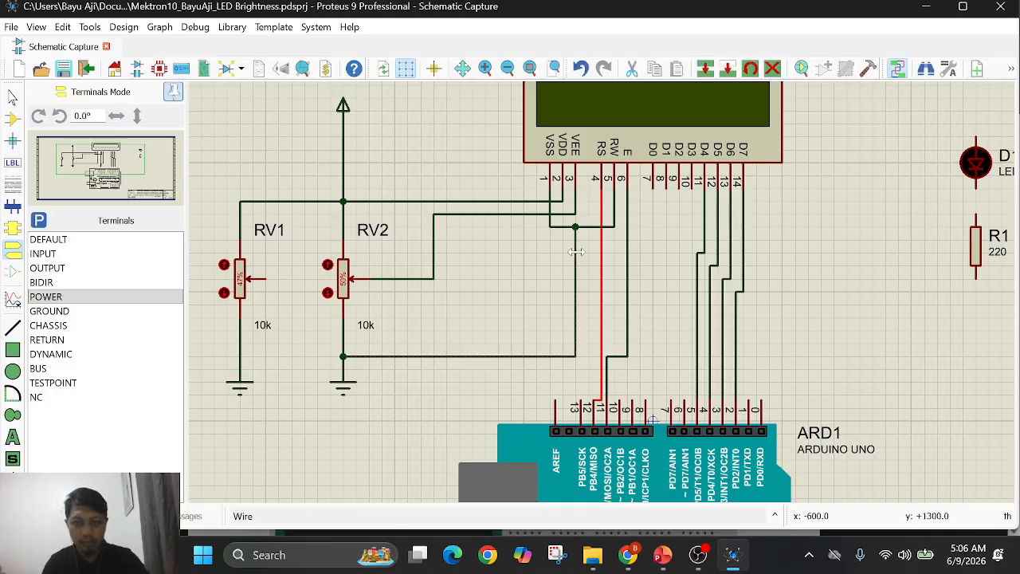
pyautogui.rightClick(577, 253)
pyautogui.click(636, 273)
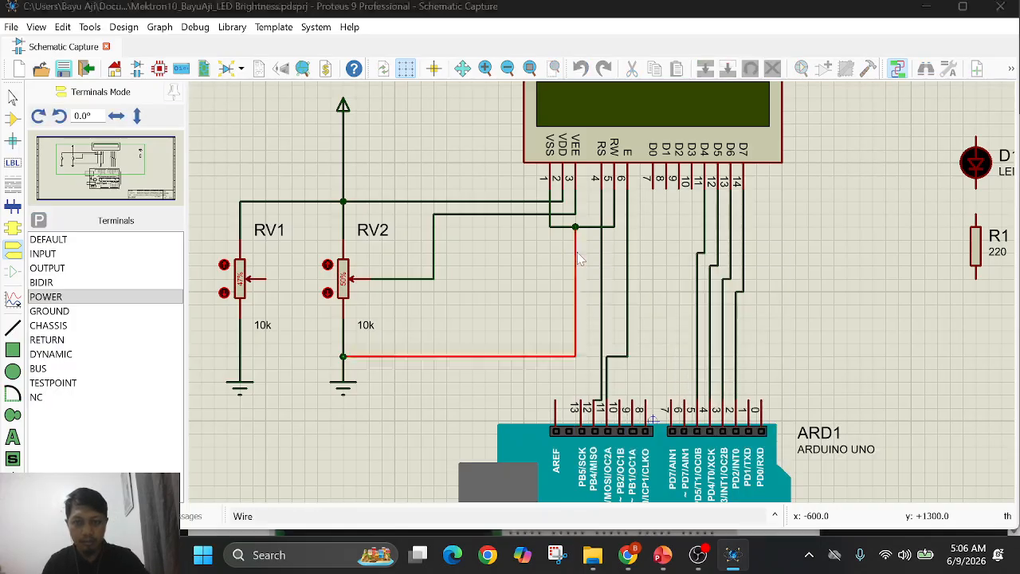
pyautogui.click(624, 360)
pyautogui.moveTo(579, 265); pyautogui.dragTo(588, 265)
pyautogui.click(566, 244)
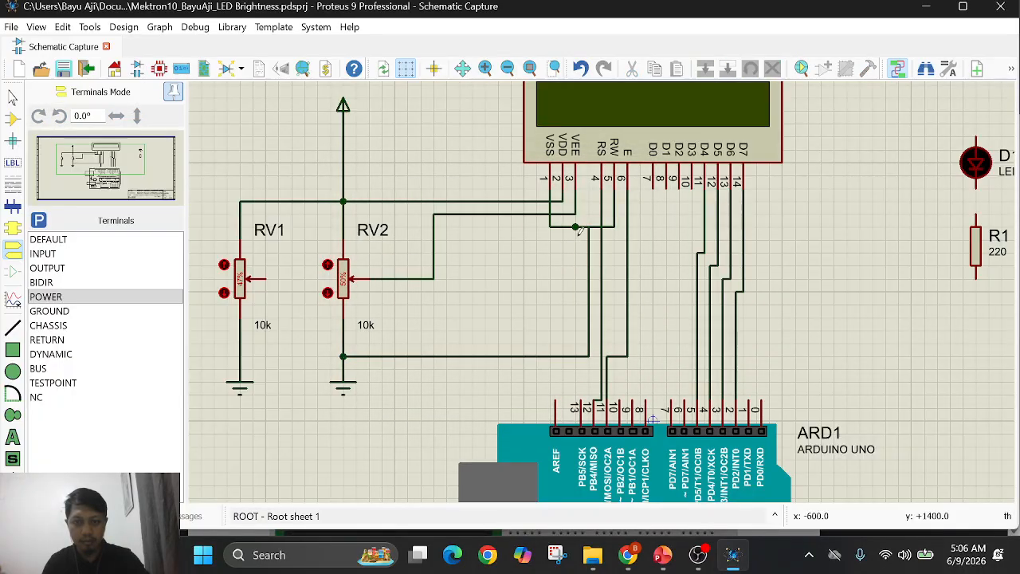
# Step: Delete the LCD's ground wire and redraw it from the RW–VSS link, beside the RS wire, to RV2's ground line
pyautogui.rightClick(478, 356)
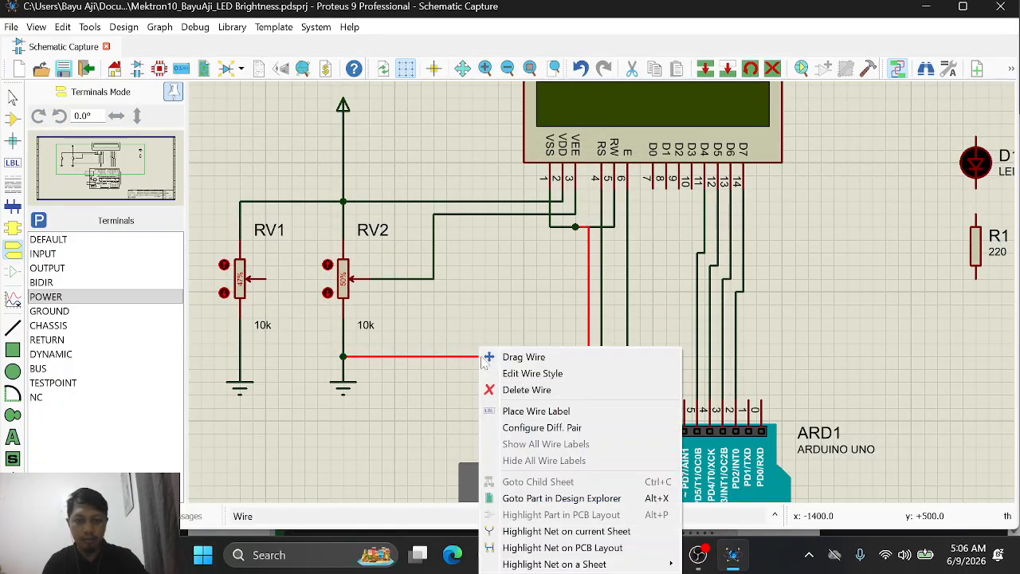
pyautogui.click(522, 390)
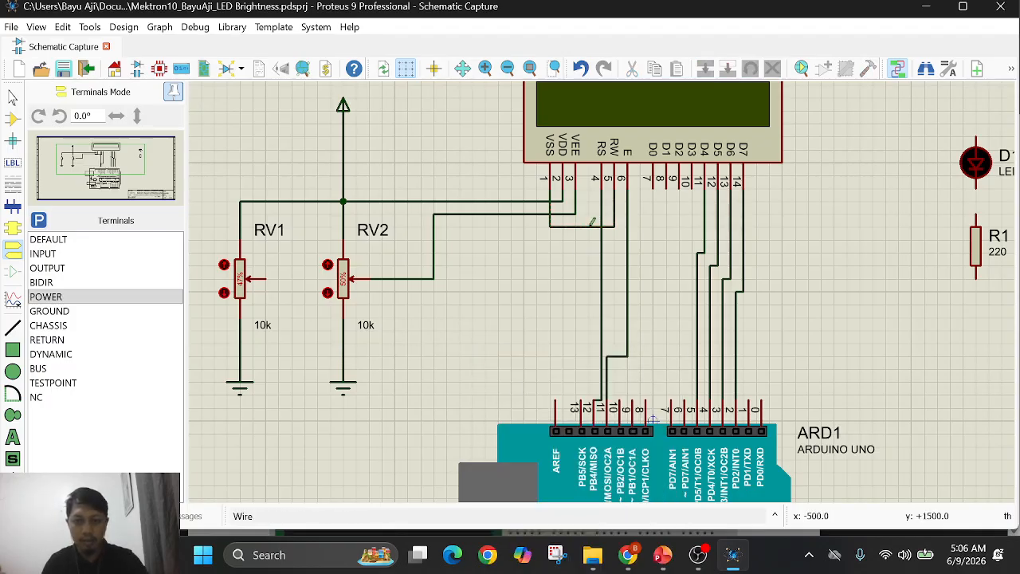
pyautogui.click(589, 227)
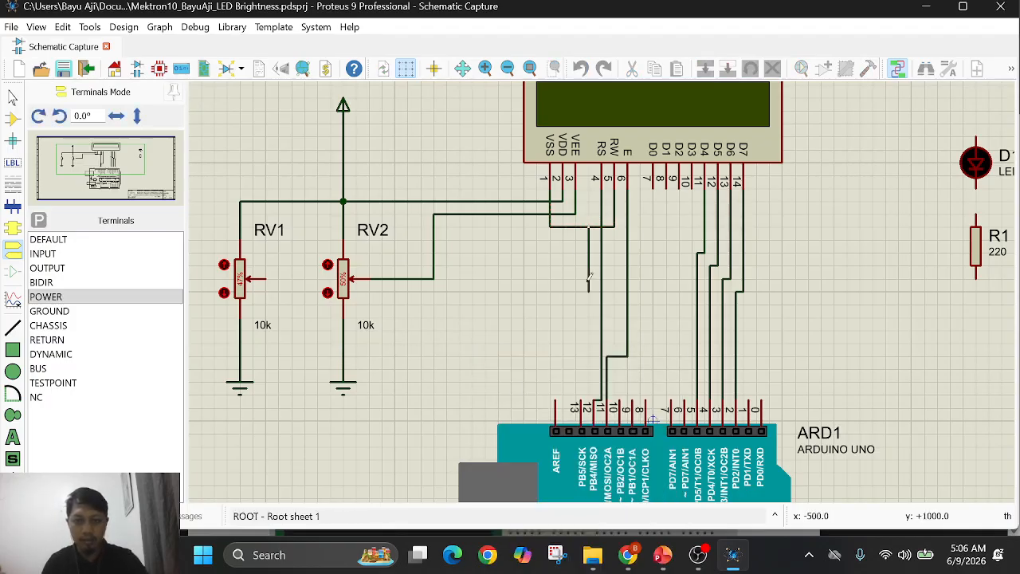
pyautogui.click(345, 343)
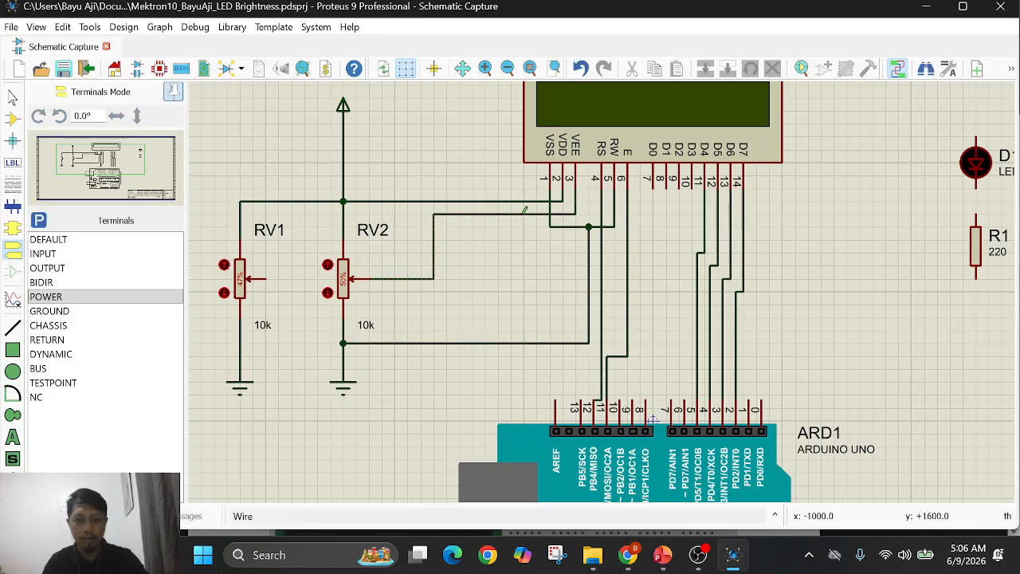
# Step: Straighten the LCD's VEE wire so it drops from the pin and runs level into RV2's wiper
pyautogui.rightClick(525, 212)
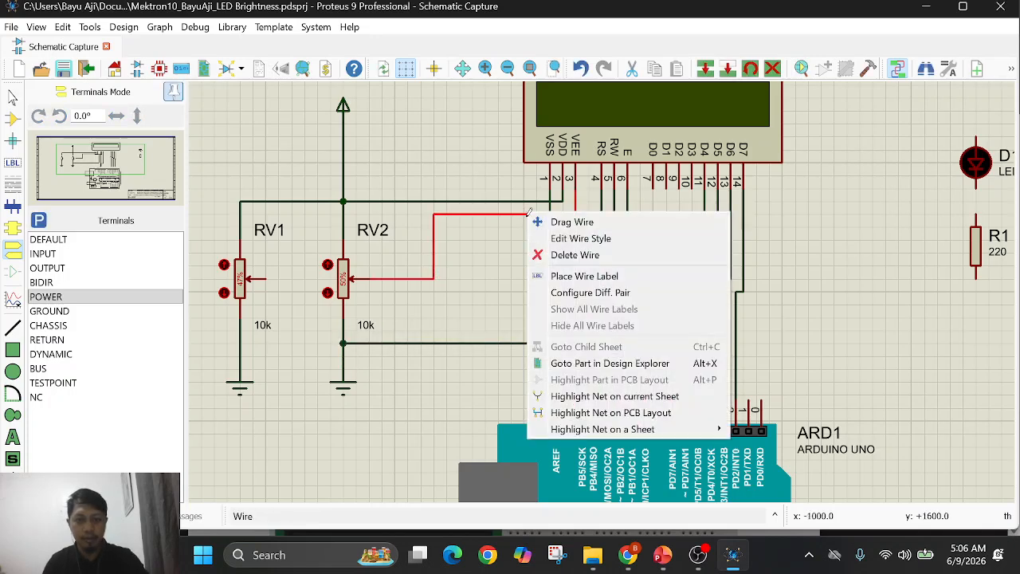
pyautogui.click(569, 242)
pyautogui.press('Escape')
pyautogui.moveTo(504, 215); pyautogui.dragTo(498, 281)
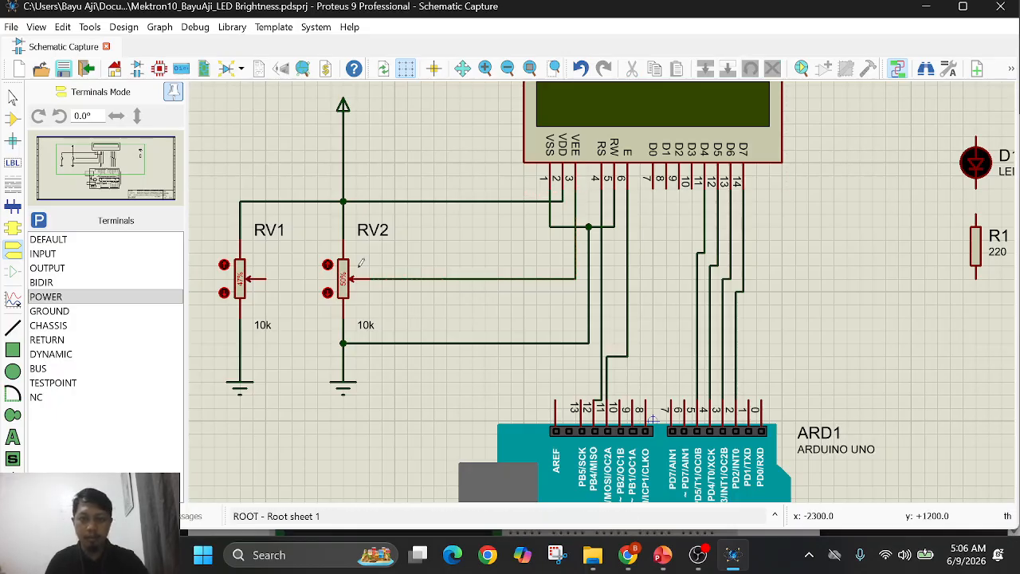
pyautogui.moveTo(459, 248); pyautogui.dragTo(471, 279)
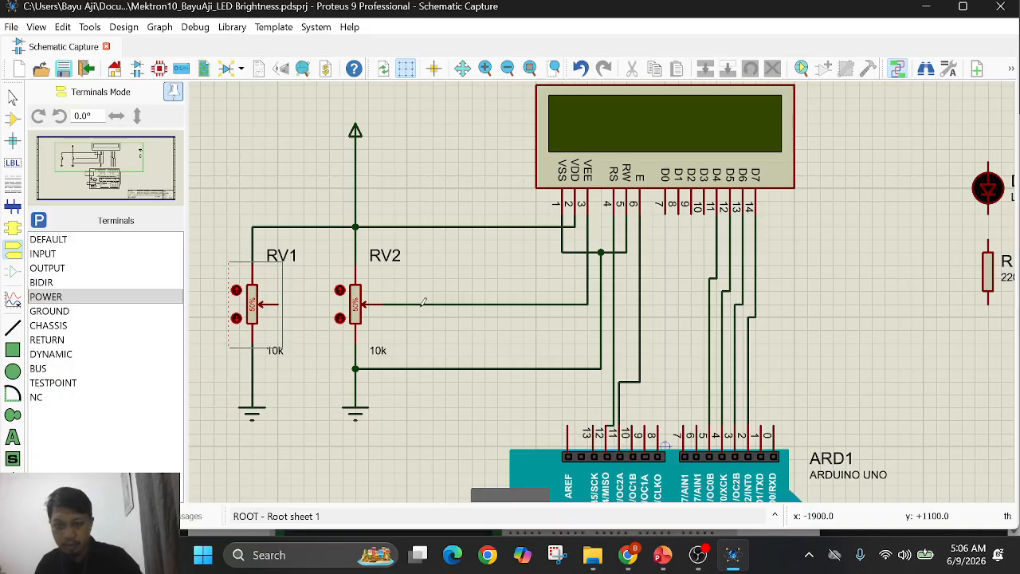
pyautogui.scroll(-1, 344, 307)
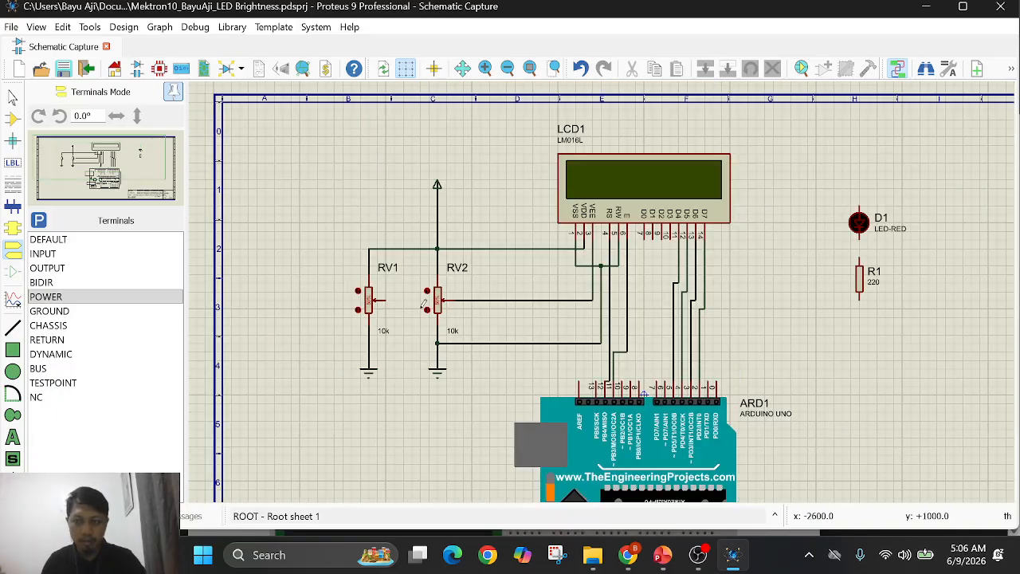
pyautogui.moveTo(513, 285); pyautogui.dragTo(522, 198)
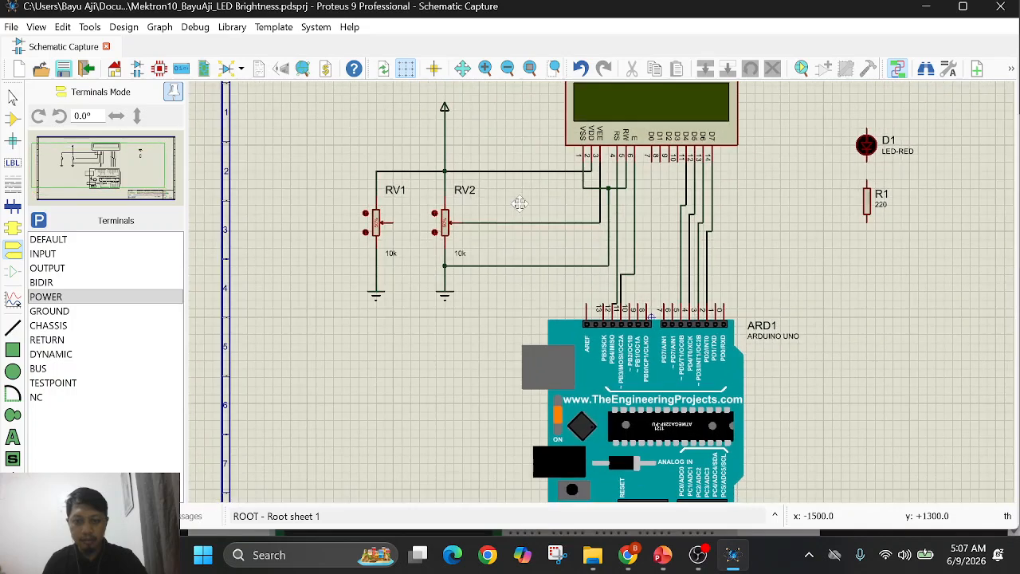
pyautogui.scroll(-1, 519, 196)
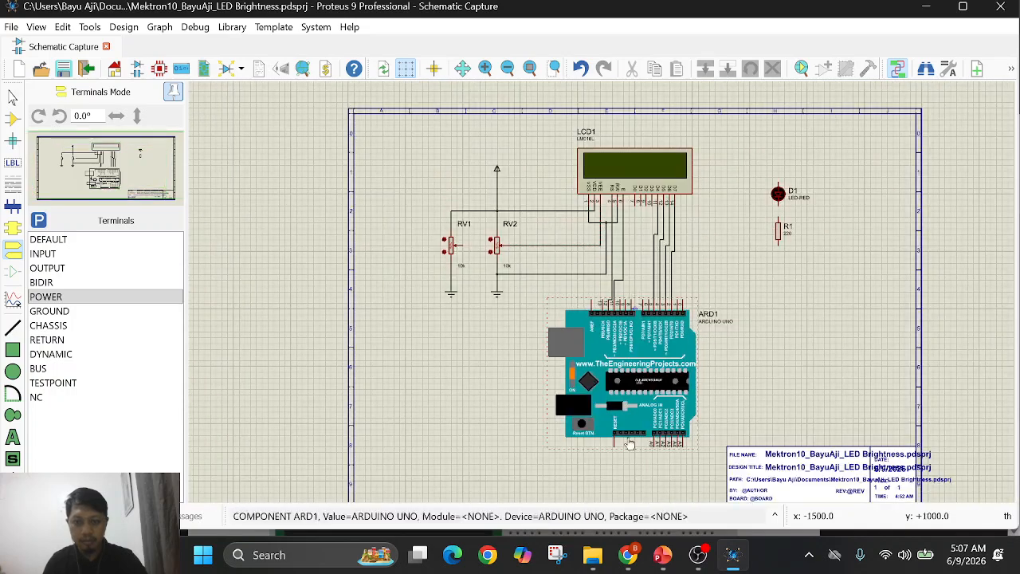
pyautogui.scroll(2, 674, 456)
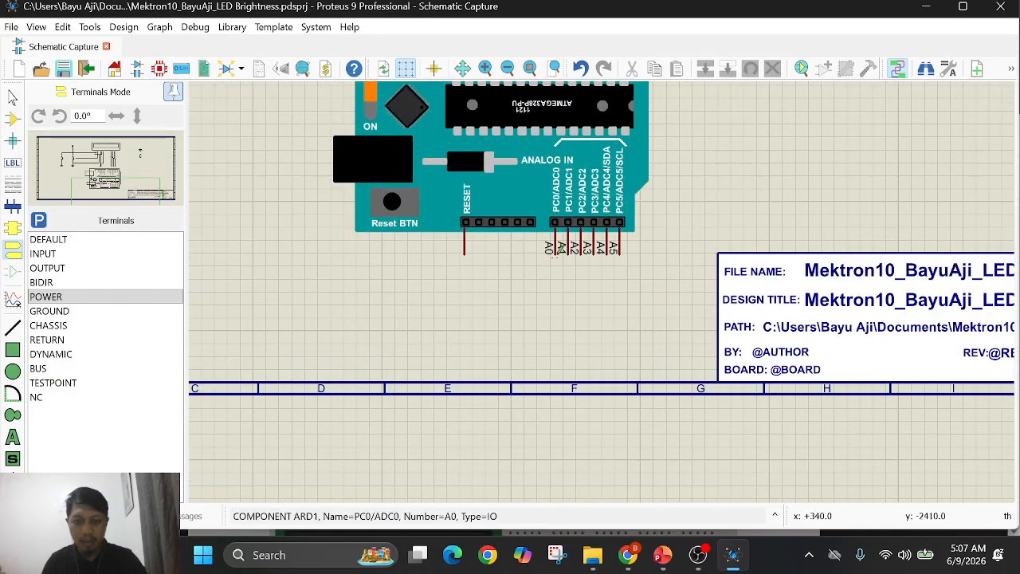
pyautogui.click(555, 253)
pyautogui.scroll(2, 566, 267)
pyautogui.scroll(-3, 602, 288)
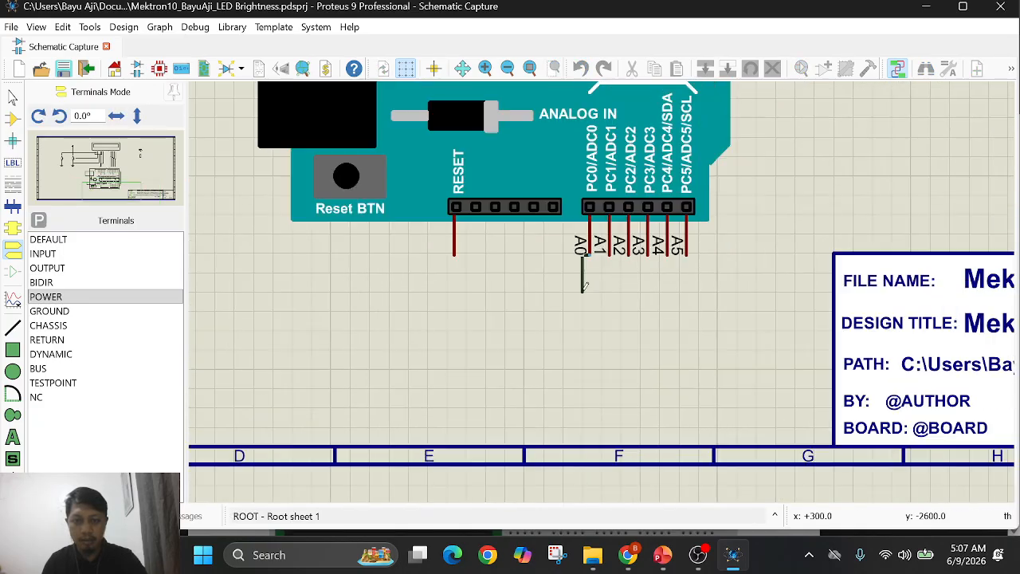
pyautogui.scroll(-1, 603, 291)
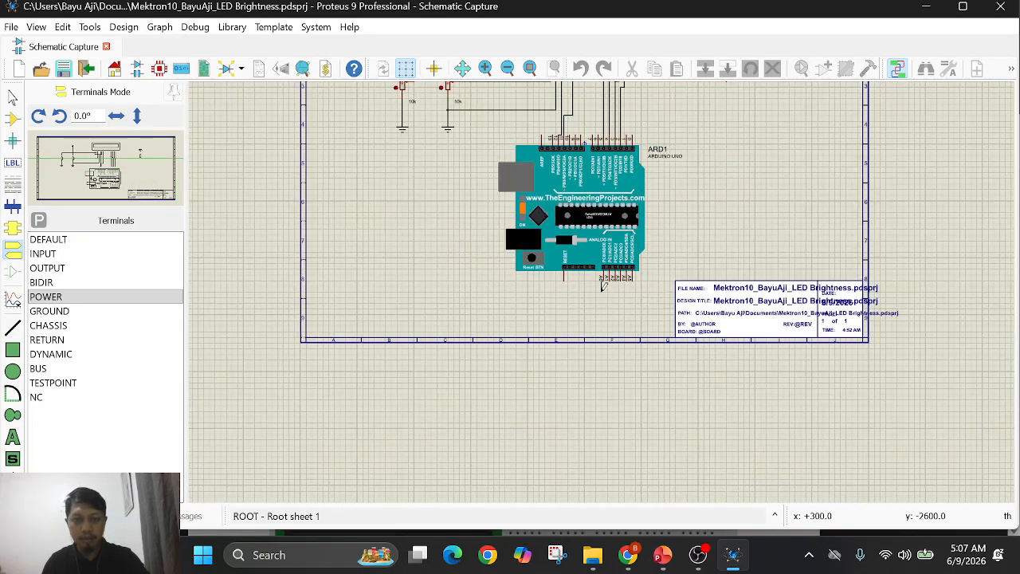
pyautogui.rightClick(602, 290)
# Step: Wire RV1's wiper to the Arduino's analog pin A0, routing it down and beneath the board
pyautogui.middleClick(426, 212)
pyautogui.click(429, 251)
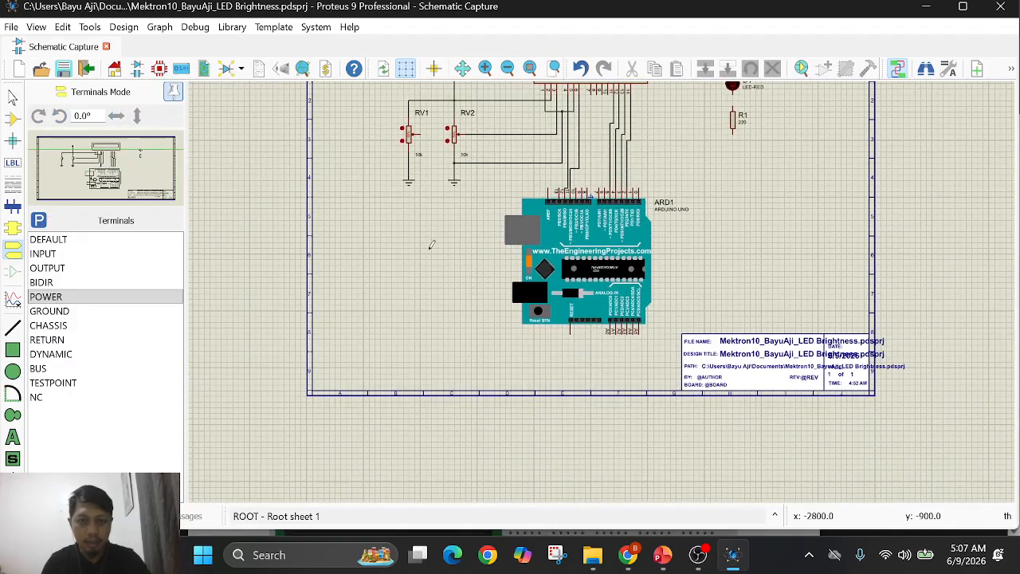
pyautogui.click(432, 141)
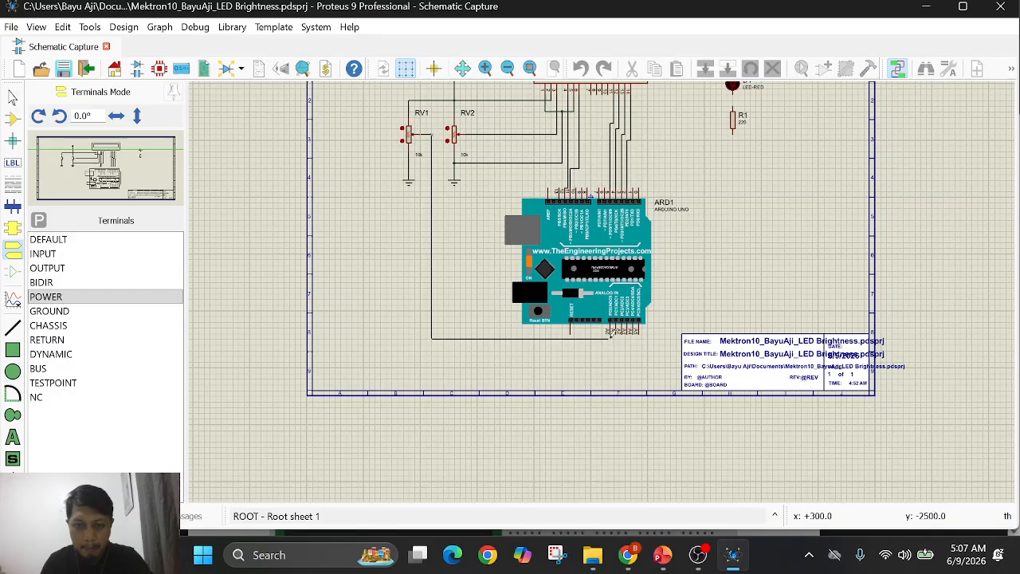
pyautogui.click(612, 338)
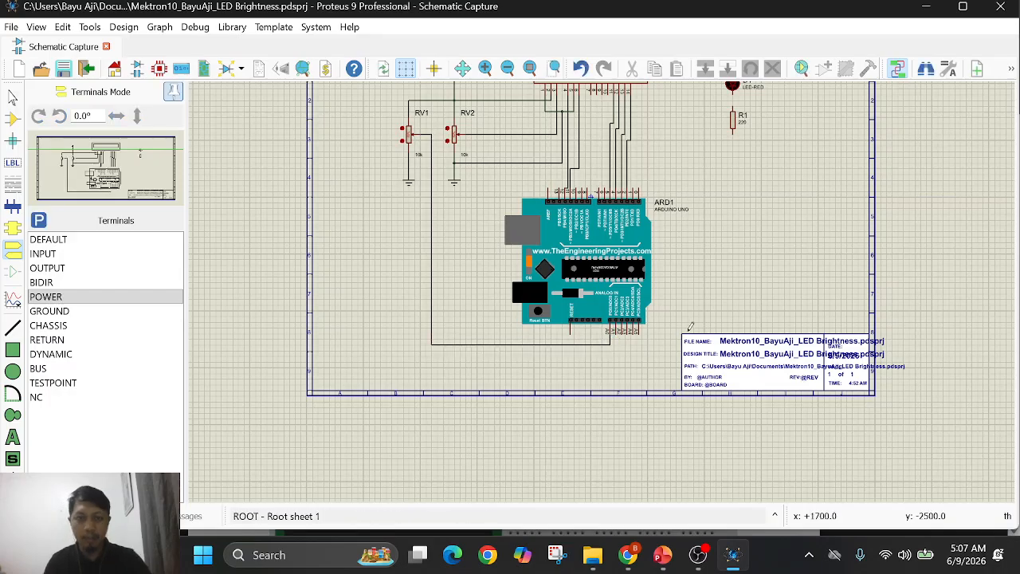
# Step: Move LED D1 and resistor R1 together closer to the LCD
pyautogui.scroll(3, 679, 273)
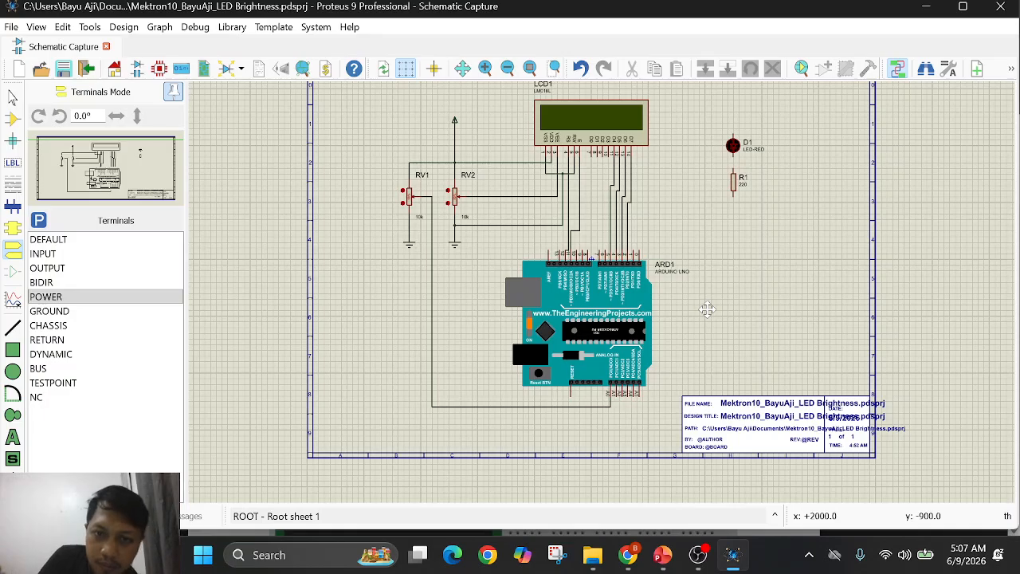
pyautogui.scroll(-2, 707, 309)
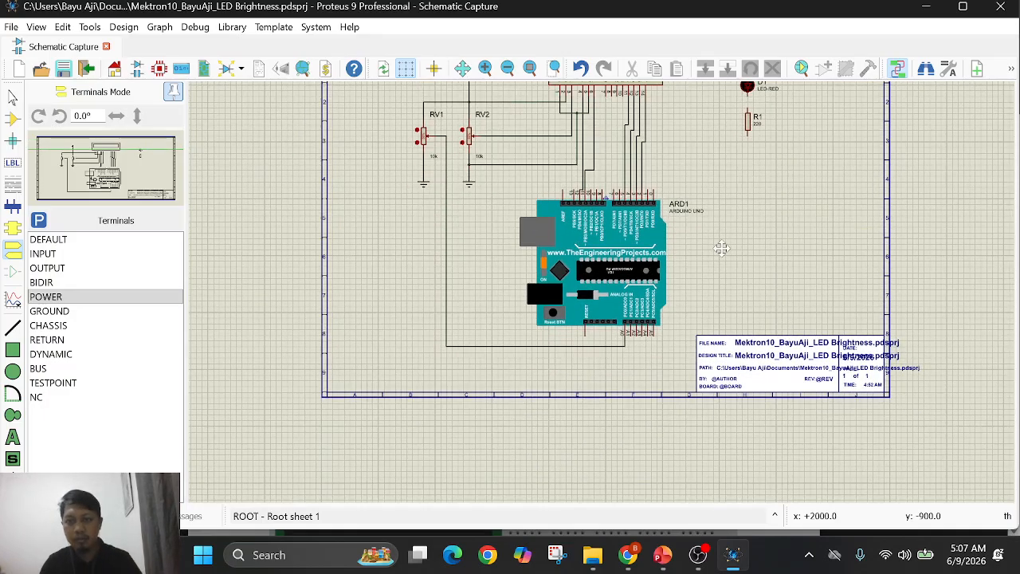
pyautogui.scroll(1, 711, 273)
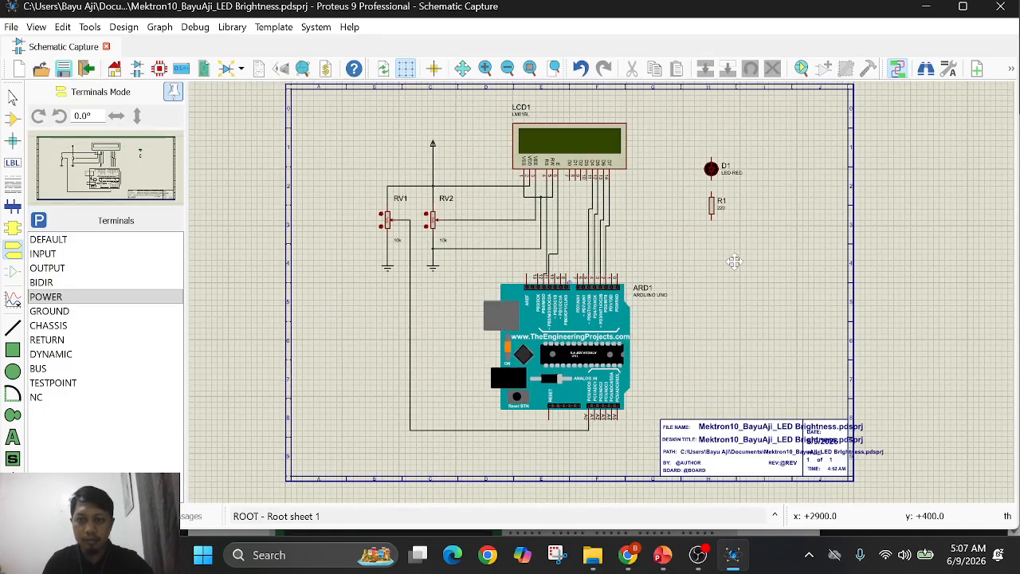
pyautogui.click(715, 226)
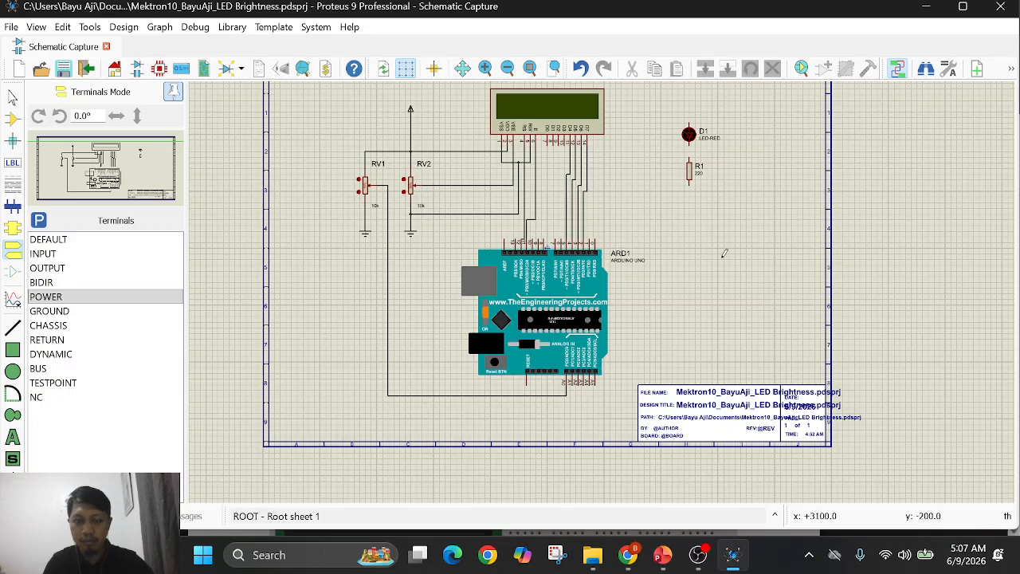
pyautogui.click(530, 68)
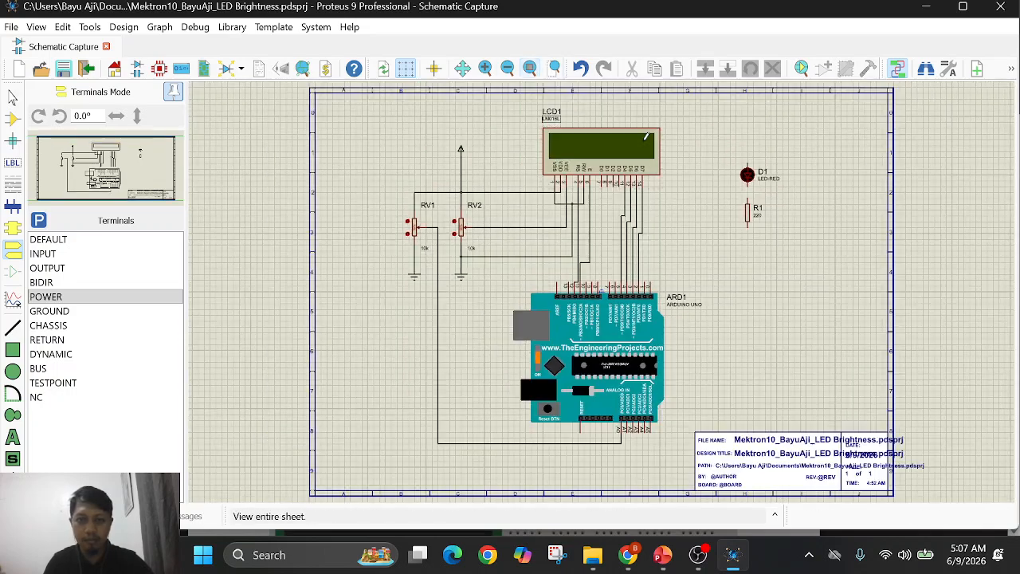
pyautogui.moveTo(713, 151); pyautogui.dragTo(788, 269)
pyautogui.moveTo(754, 187); pyautogui.dragTo(718, 192)
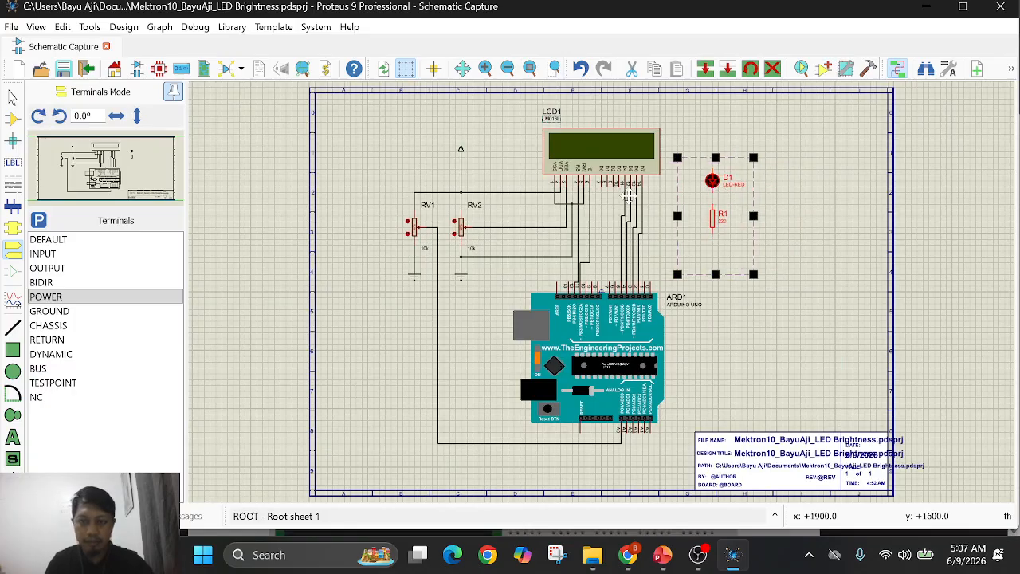
pyautogui.click(399, 160)
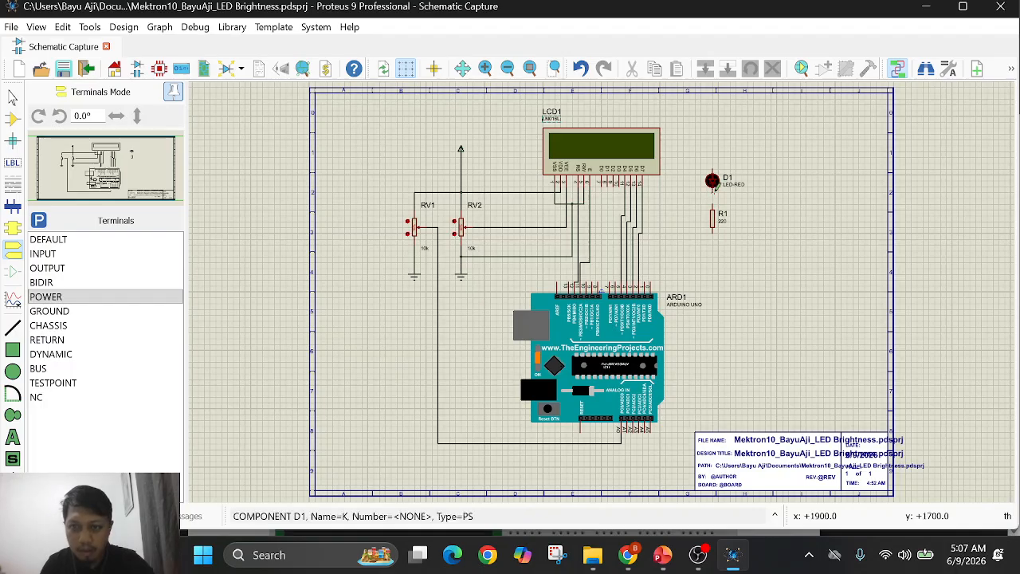
# Step: Place a ground terminal below R1 and wire D1, R1 and the ground in series
pyautogui.click(152, 311)
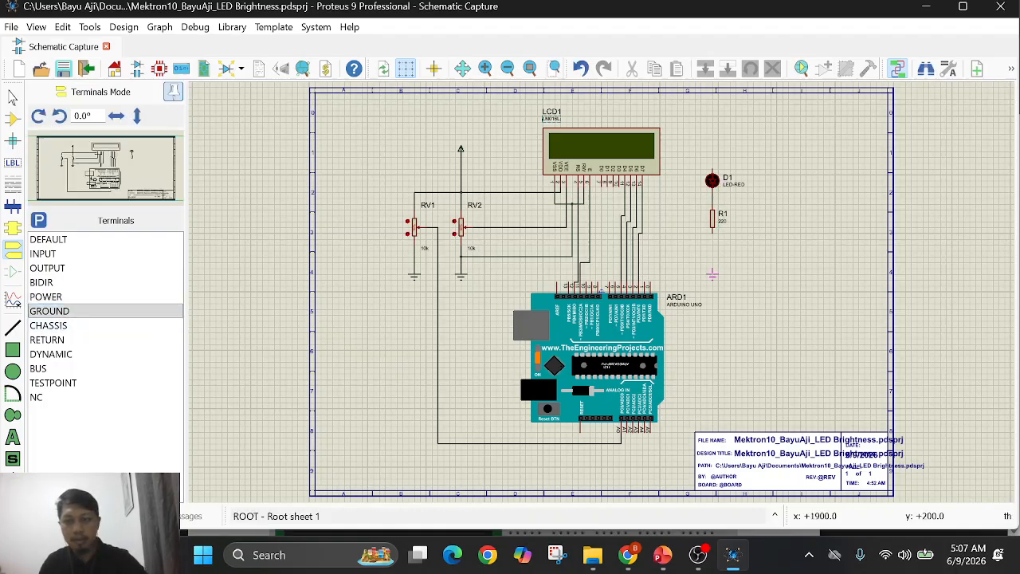
pyautogui.click(712, 251)
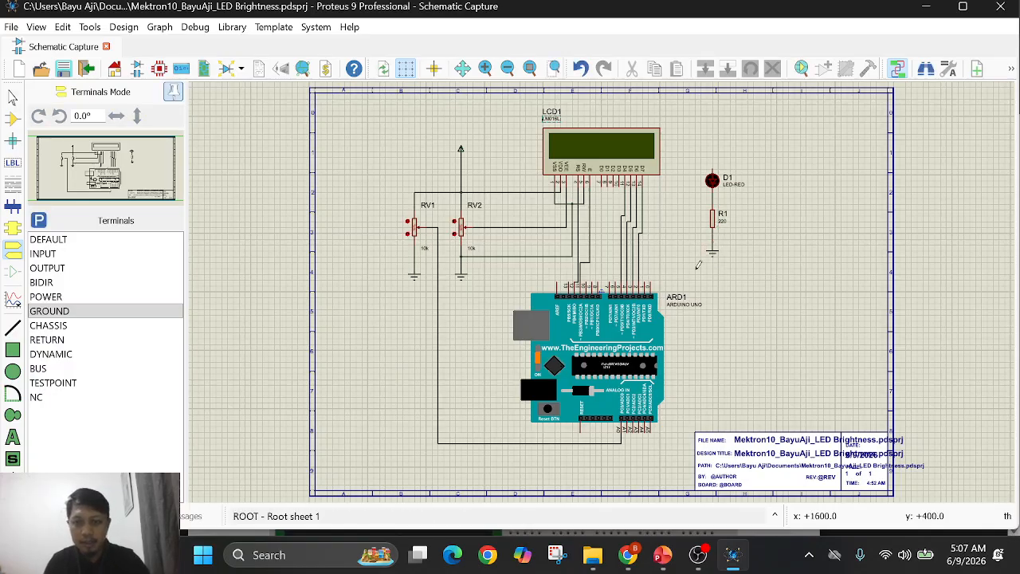
# Step: Place two default terminals rotated to 270°, one above LED D1 and one above the Arduino's pin 6
pyautogui.scroll(1, 697, 266)
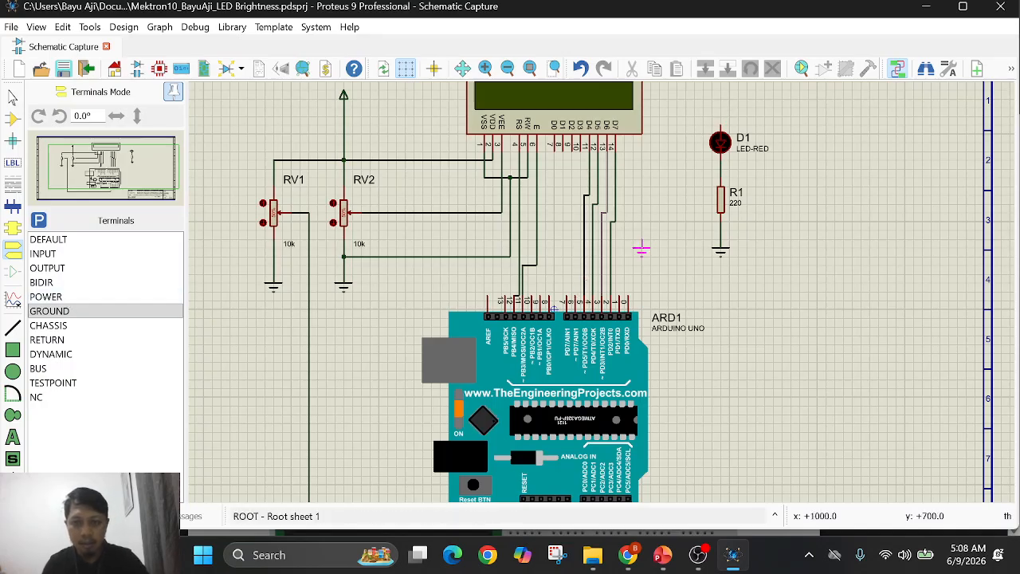
pyautogui.rightClick(604, 207)
pyautogui.press('Escape')
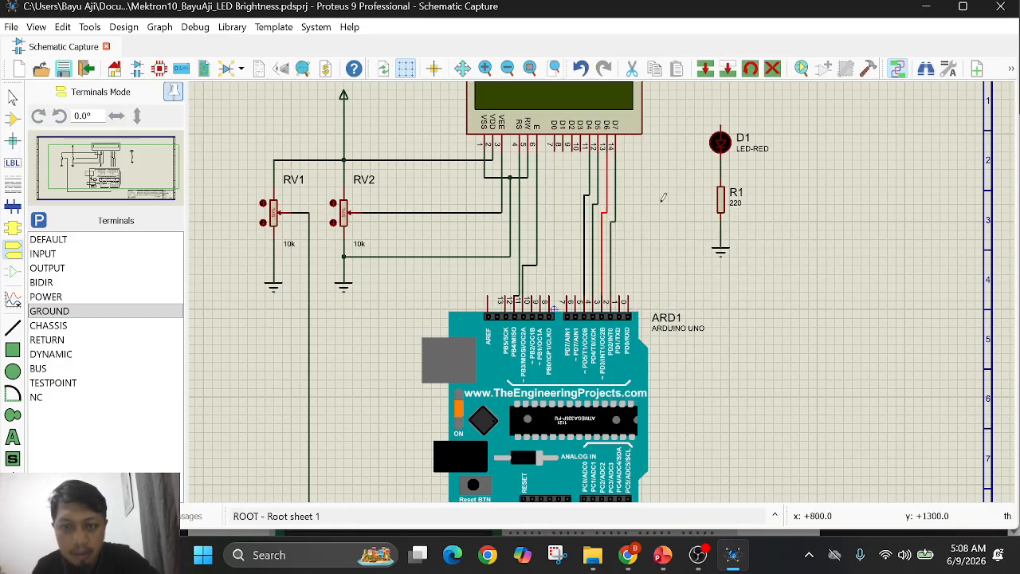
pyautogui.click(61, 240)
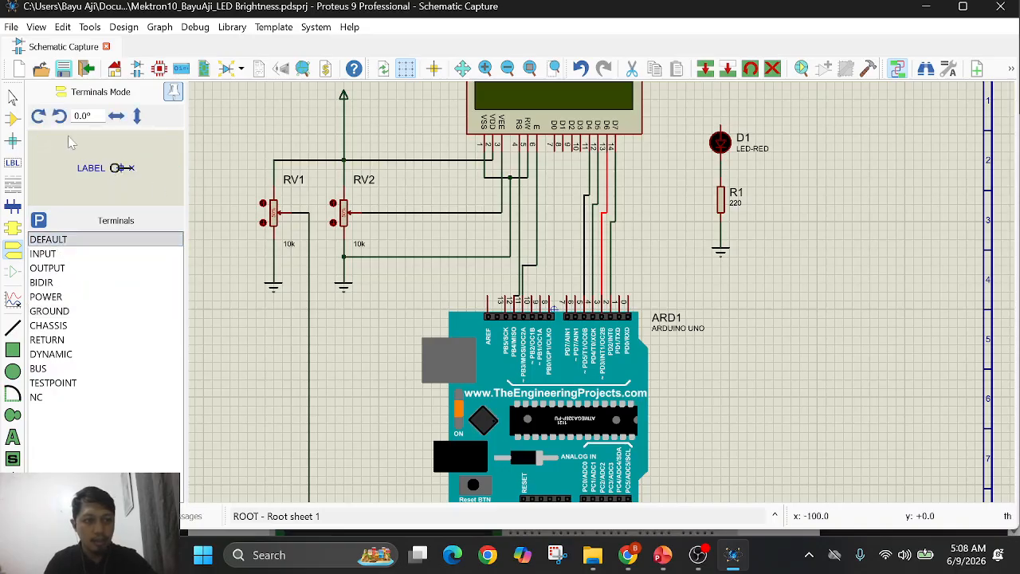
pyautogui.click(38, 115)
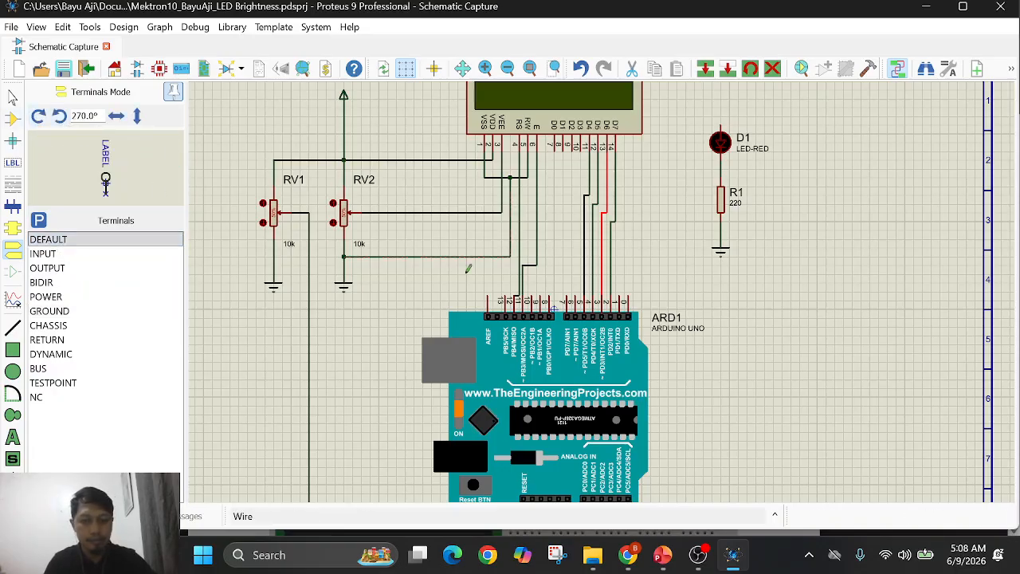
pyautogui.click(574, 270)
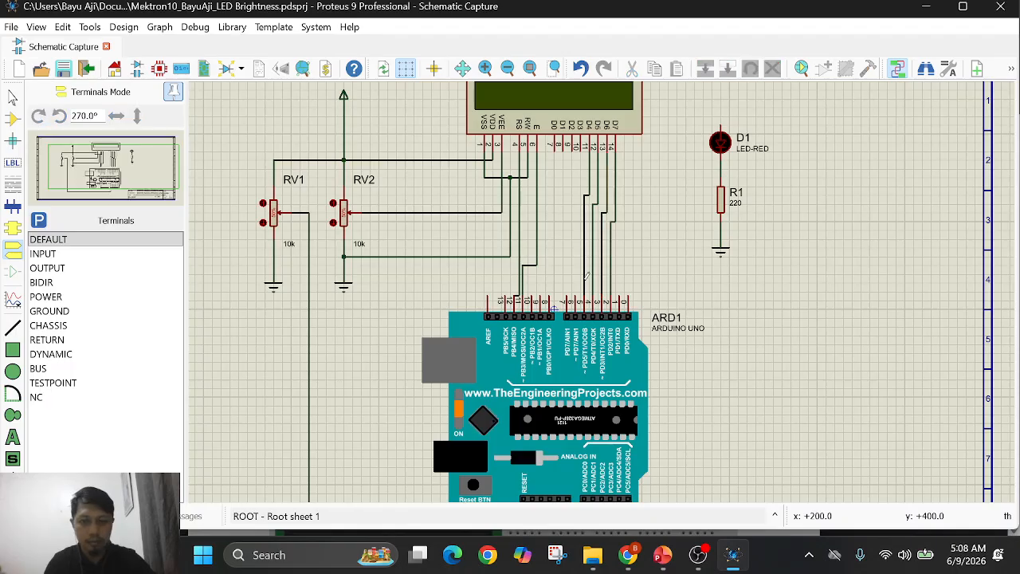
pyautogui.click(721, 104)
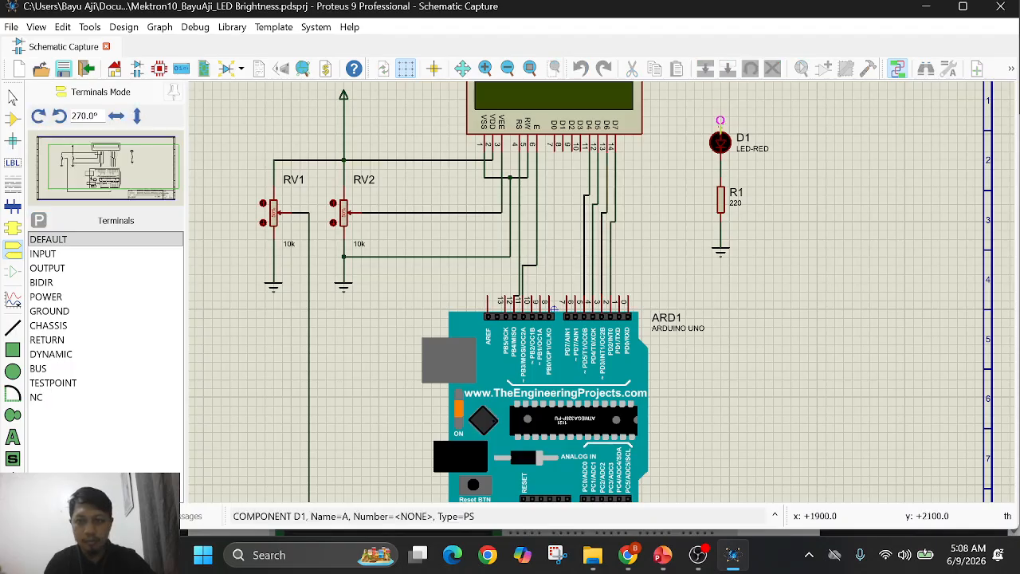
pyautogui.click(721, 97)
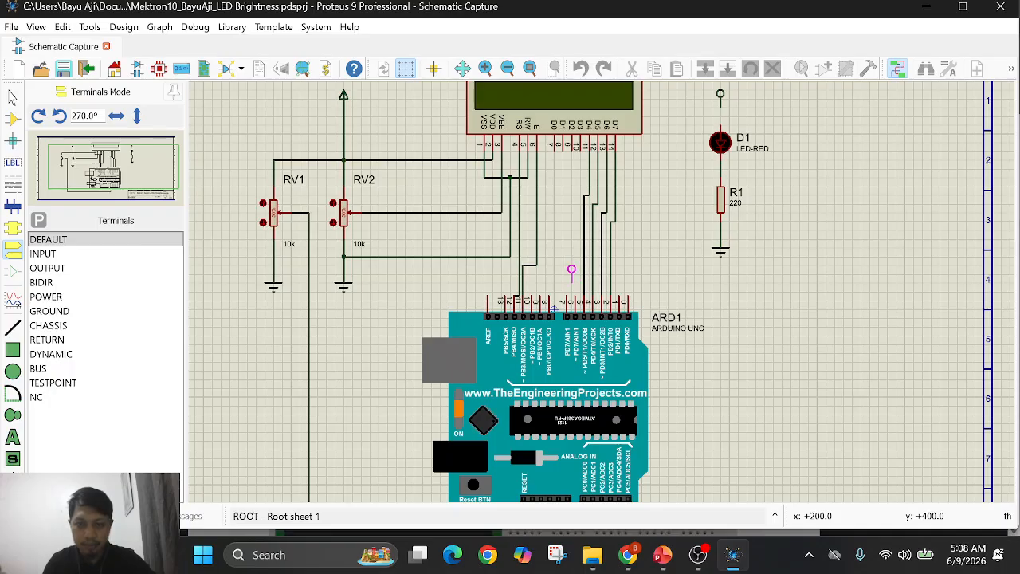
pyautogui.click(571, 271)
# Step: Label both new terminals 6 and connect the one above the Arduino to digital pin 6
pyautogui.doubleClick(572, 271)
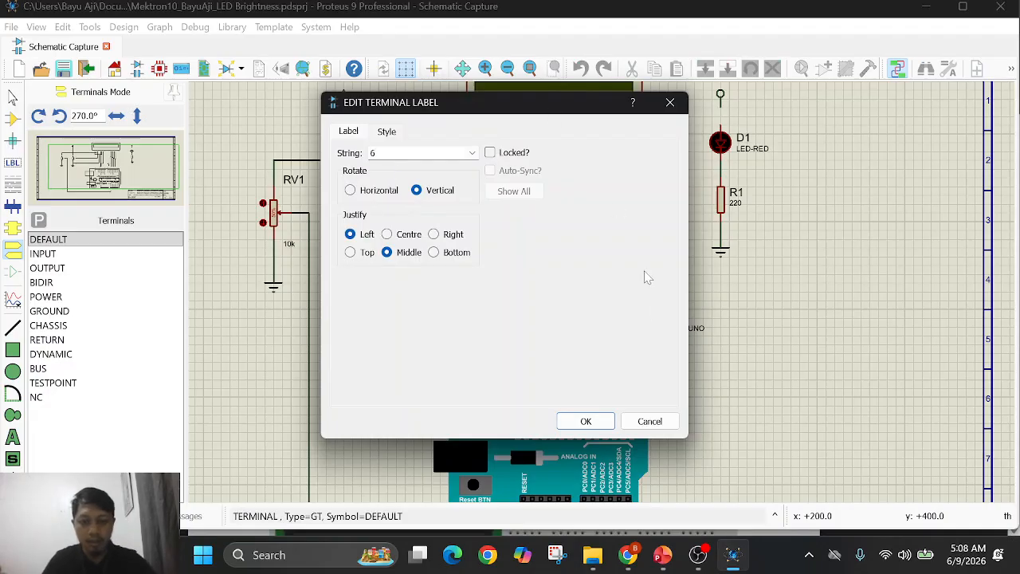
pyautogui.click(596, 419)
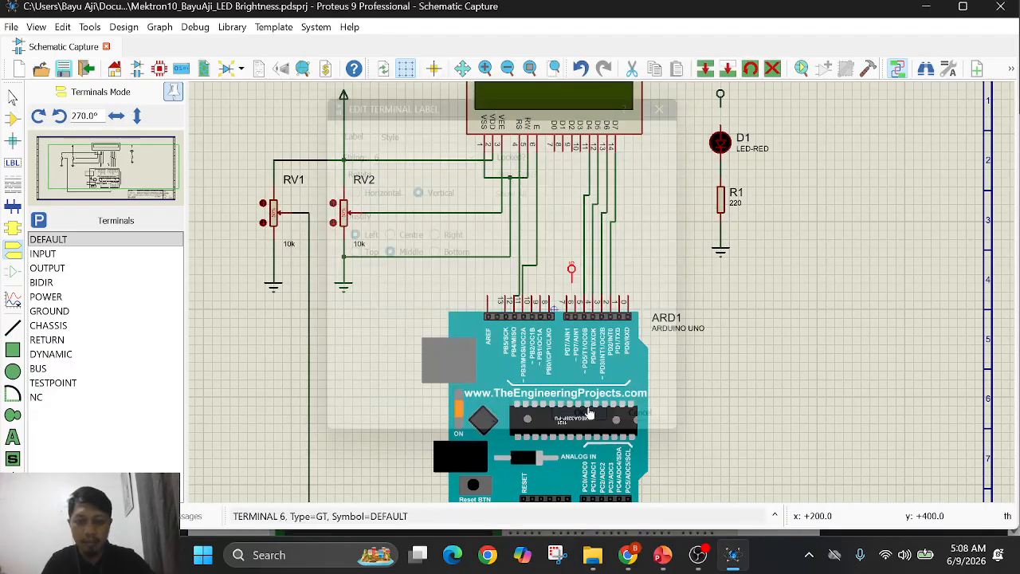
pyautogui.click(720, 109)
pyautogui.doubleClick(720, 104)
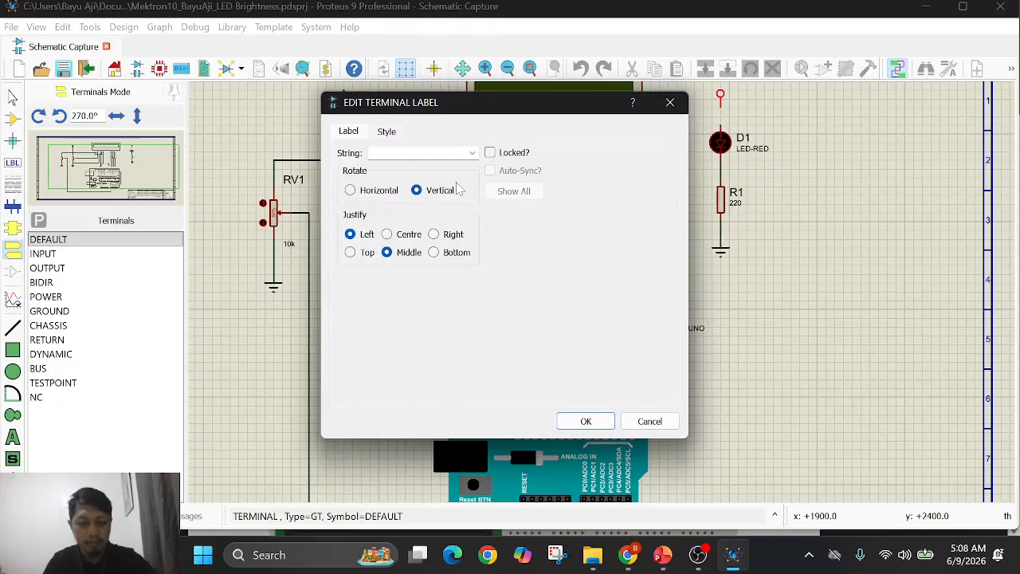
pyautogui.click(590, 422)
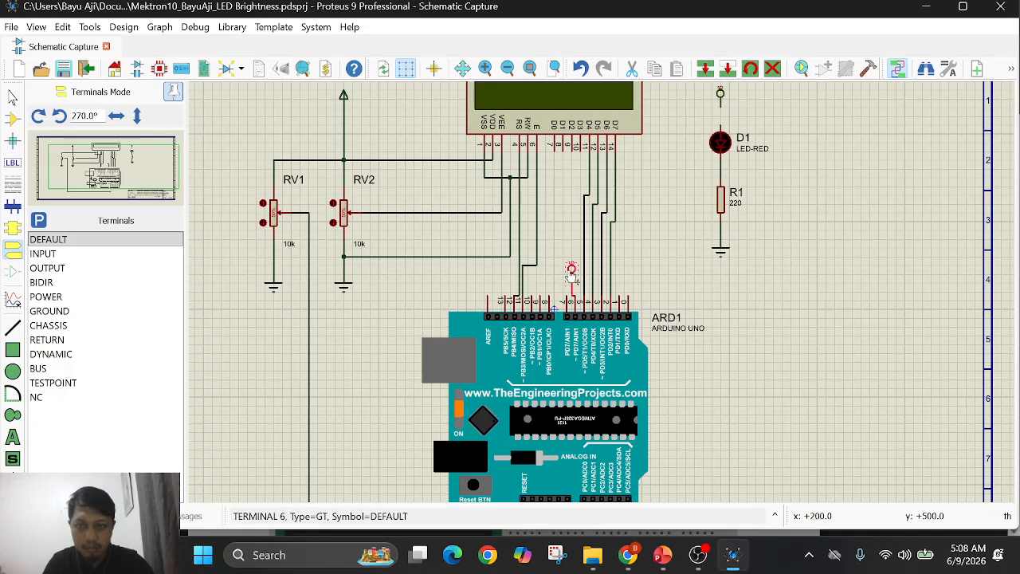
# Step: Set the Arduino-side terminal's label to horizontal rotation with centre justification
pyautogui.doubleClick(571, 271)
pyautogui.click(350, 190)
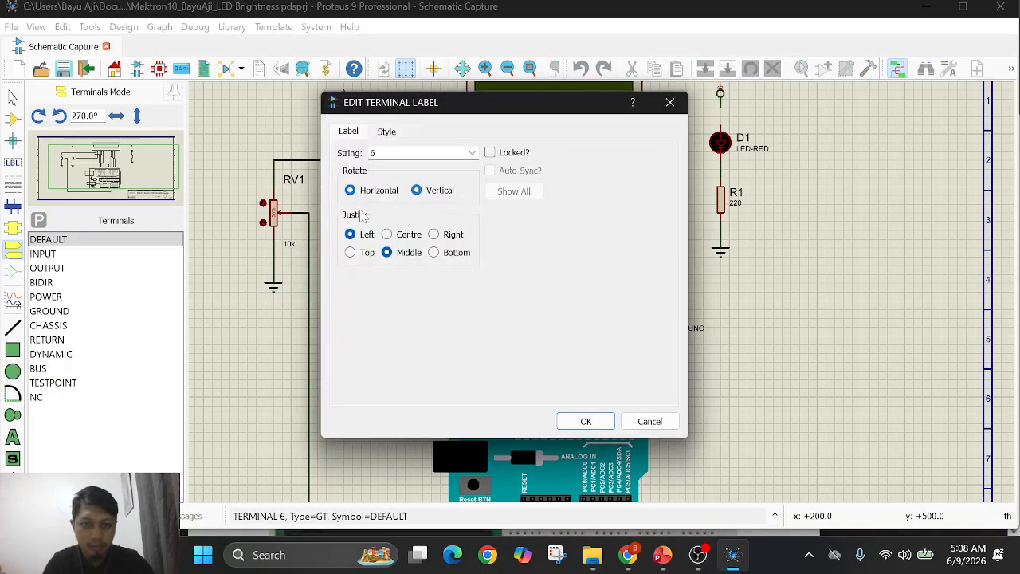
pyautogui.click(386, 233)
pyautogui.click(586, 422)
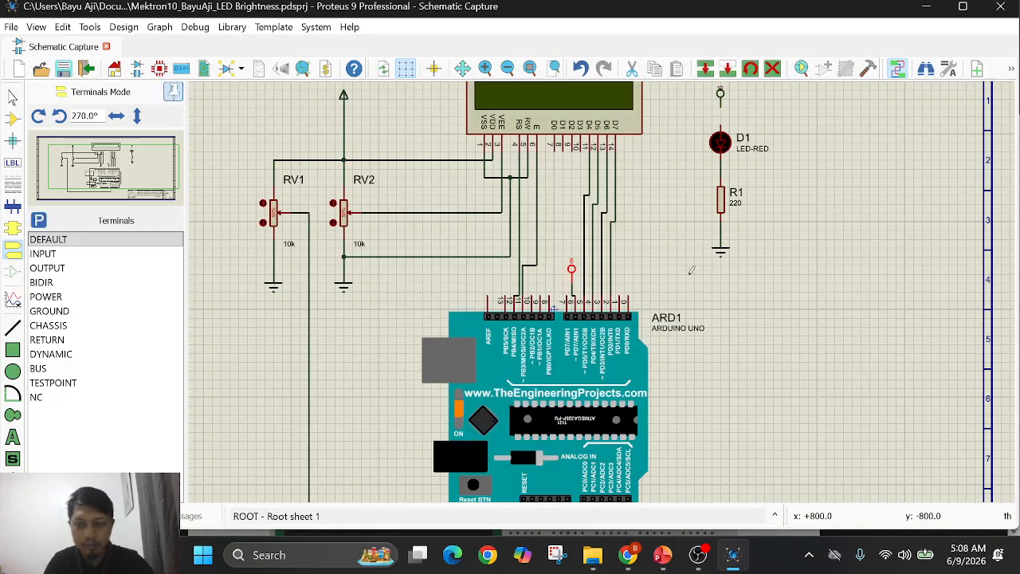
# Step: Set the label of the terminal above D1 to horizontal rotation with centre justification
pyautogui.doubleClick(721, 95)
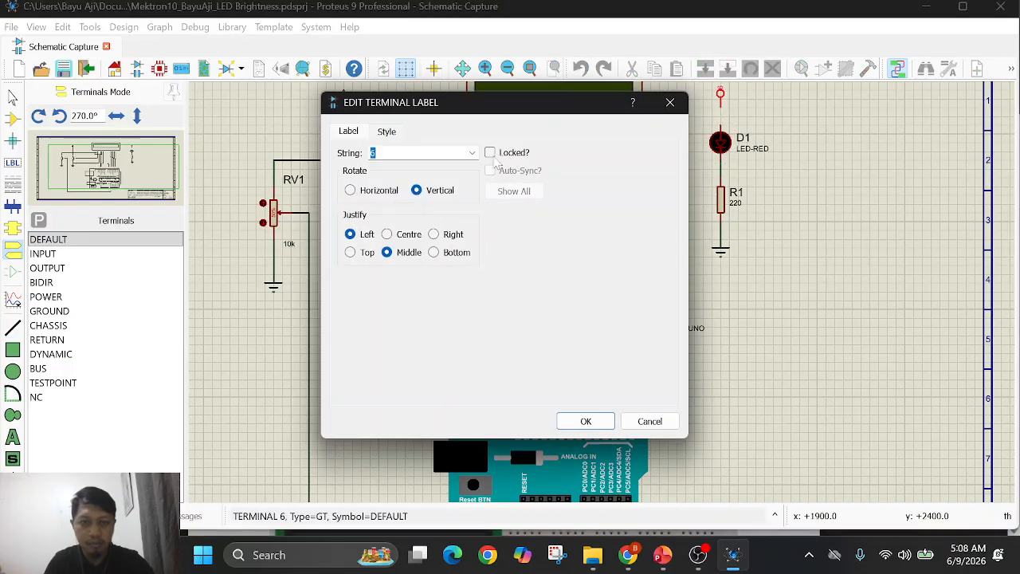
pyautogui.click(350, 190)
pyautogui.click(386, 233)
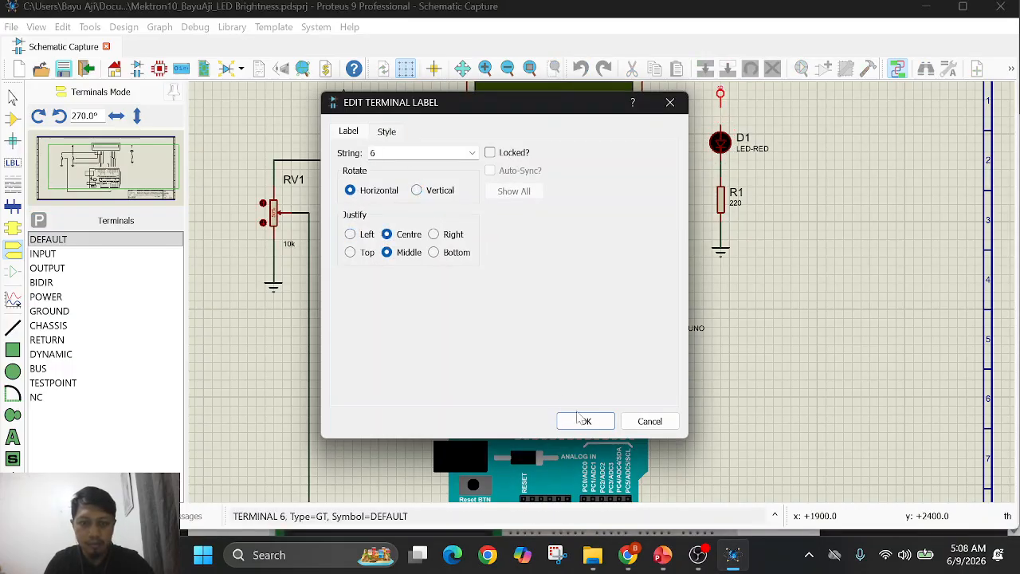
pyautogui.click(586, 421)
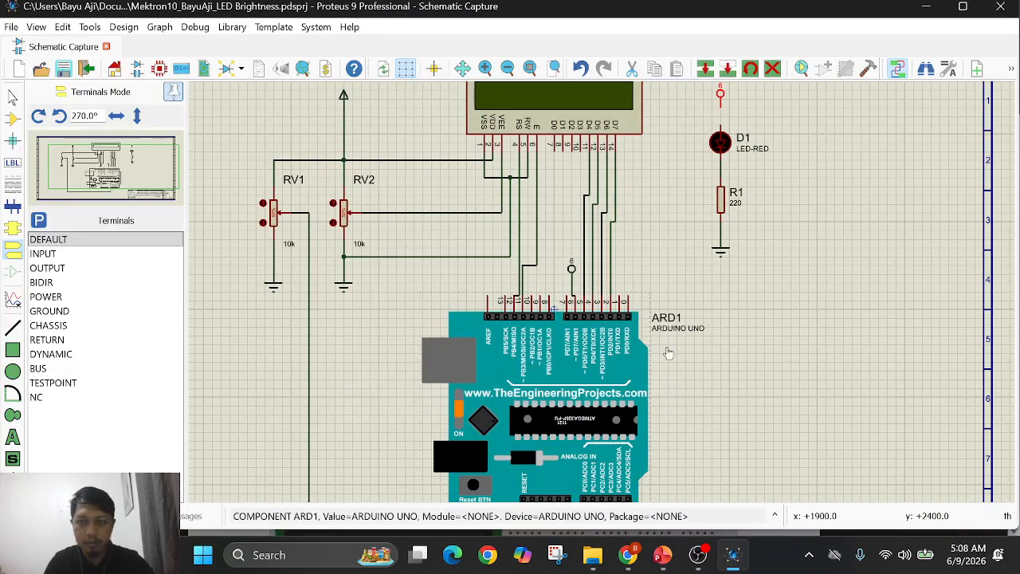
# Step: Wire the top pin of LED D1 to the terminal labelled 6 above it
pyautogui.click(734, 111)
pyautogui.click(721, 125)
pyautogui.click(721, 109)
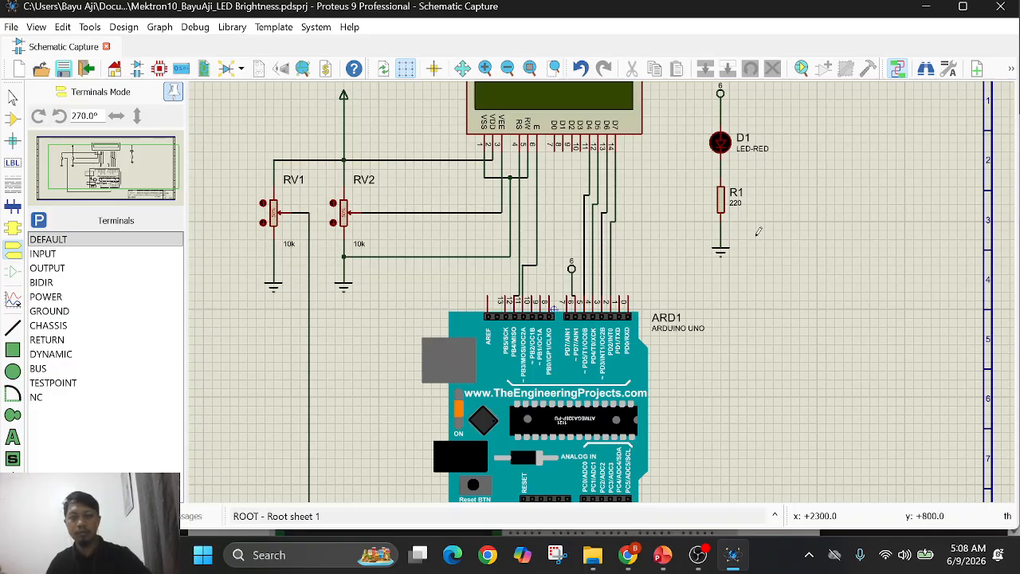
# Step: Minimize the open windows to show the desktop
pyautogui.scroll(-2, 706, 271)
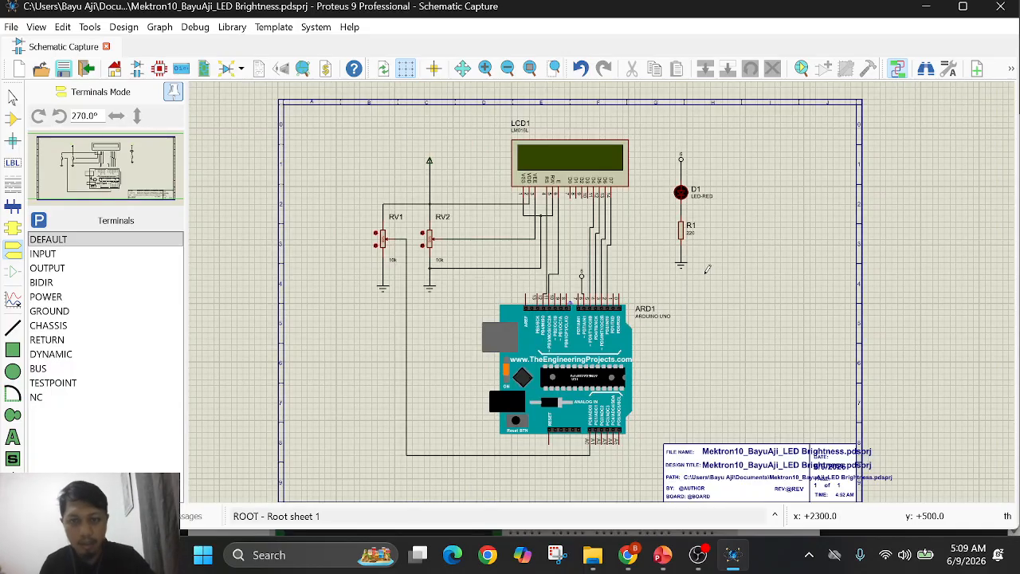
pyautogui.scroll(1, 546, 290)
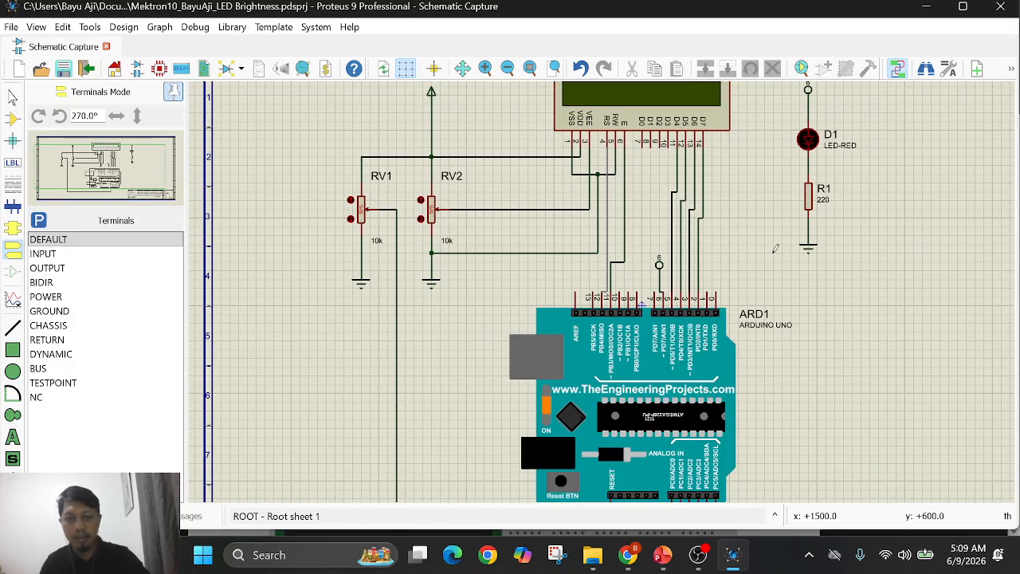
pyautogui.scroll(-1, 503, 308)
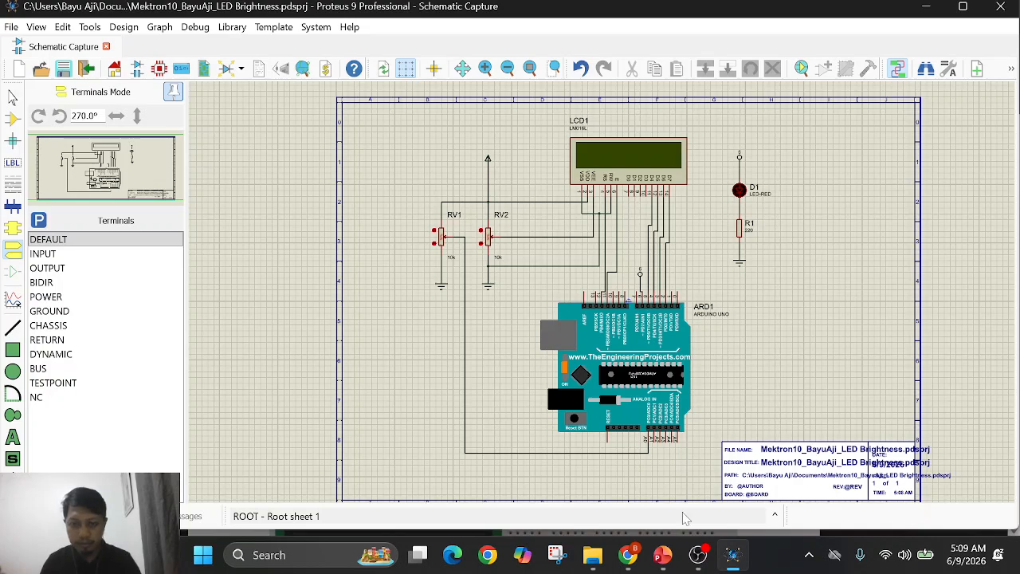
pyautogui.click(926, 8)
pyautogui.click(925, 18)
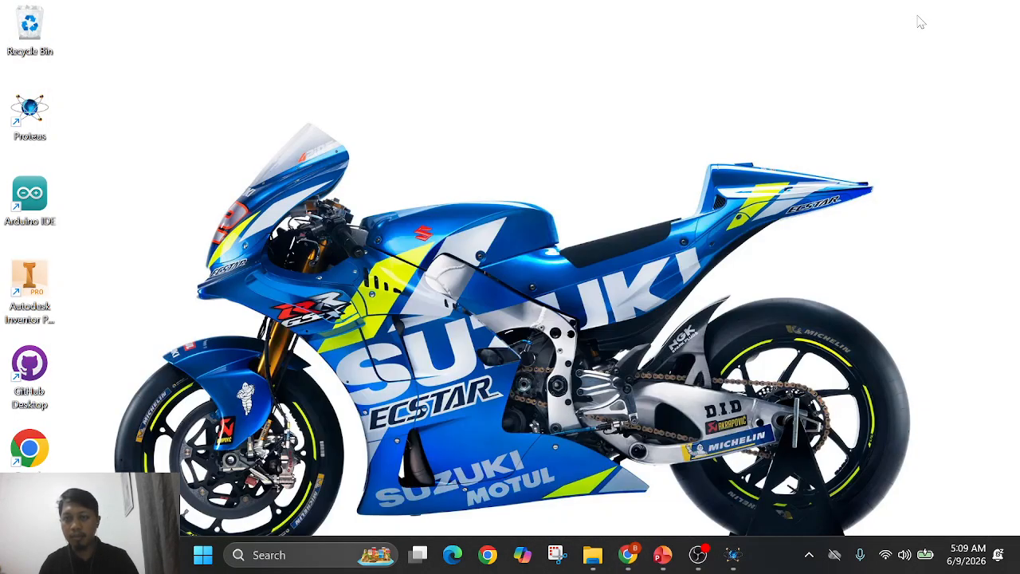
# Step: Open Arduino IDE and create a new blank sketch in a maximized window
pyautogui.doubleClick(39, 204)
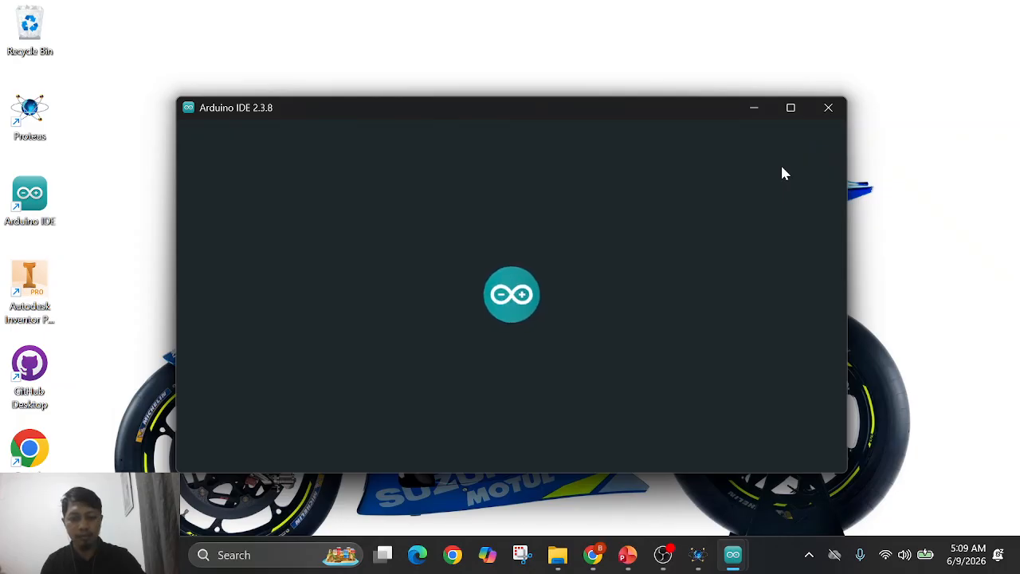
pyautogui.click(792, 108)
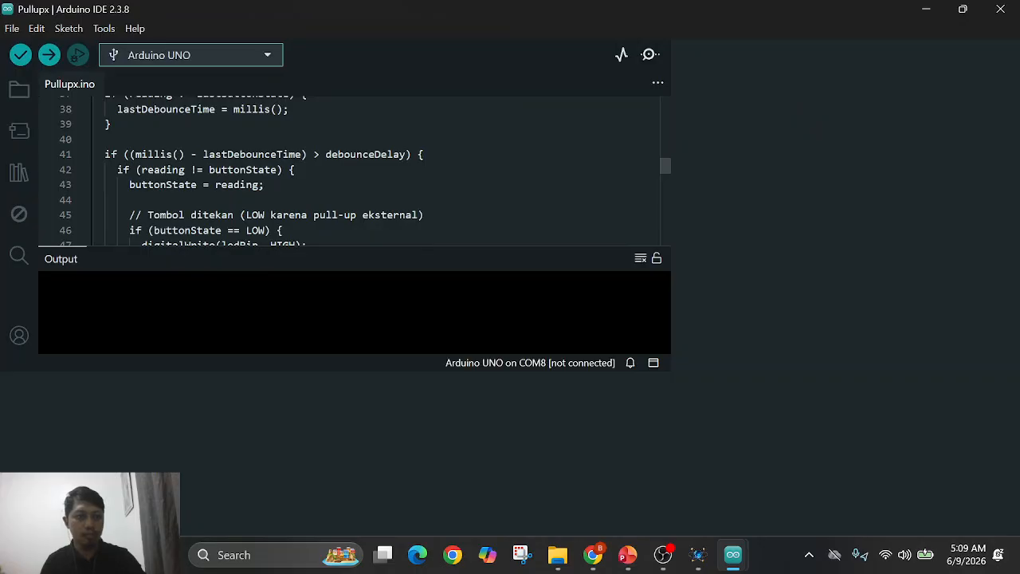
pyautogui.click(12, 29)
pyautogui.click(34, 62)
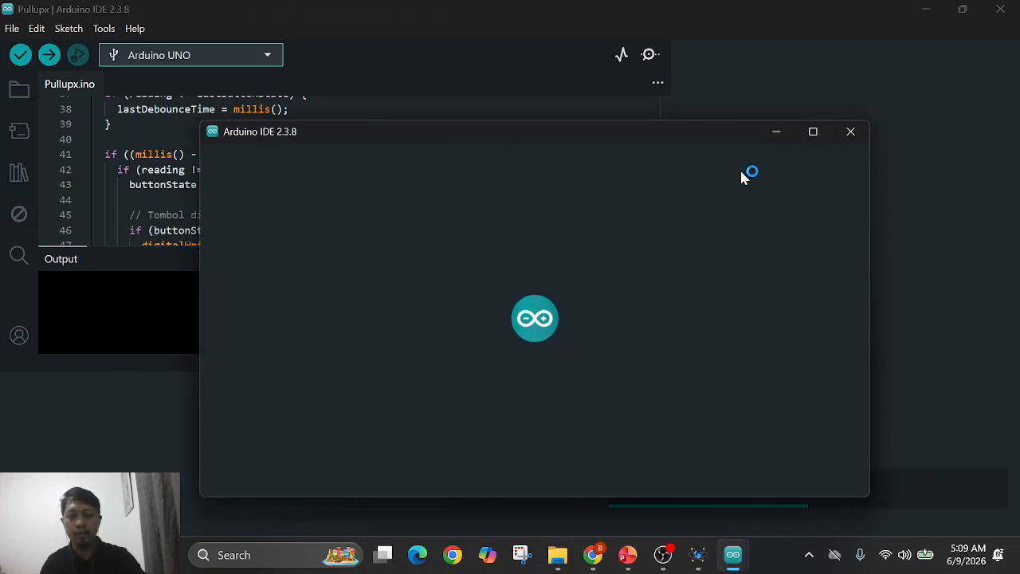
pyautogui.click(823, 134)
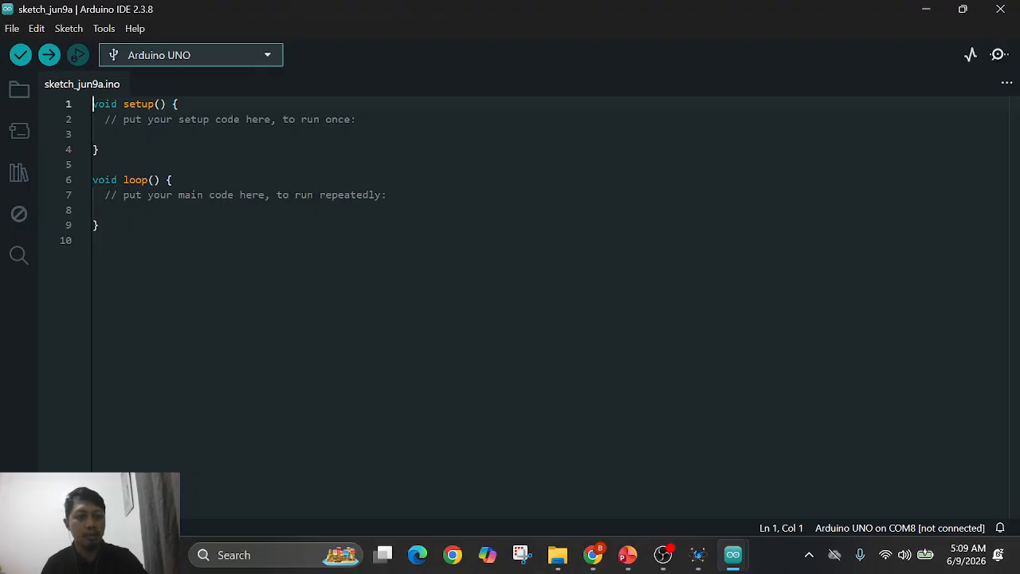
# Step: Switch to Chrome, open the LED brightness project's GitHub code linked from the 18+ Arduino Projects PDF, and copy the raw file
pyautogui.click(592, 563)
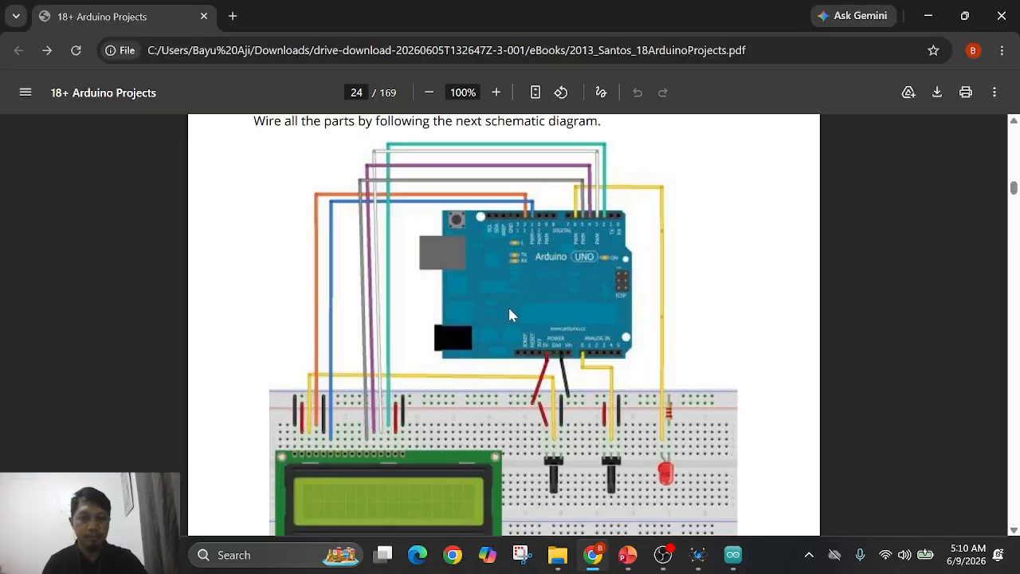
pyautogui.scroll(4, 509, 307)
pyautogui.scroll(3, 510, 315)
pyautogui.scroll(-10, 510, 315)
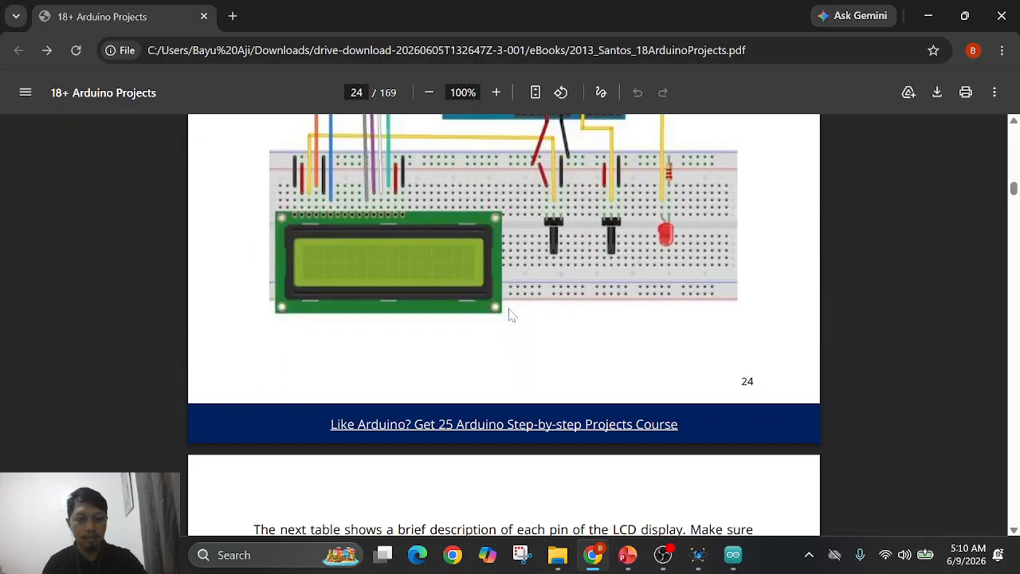
pyautogui.scroll(-1, 511, 315)
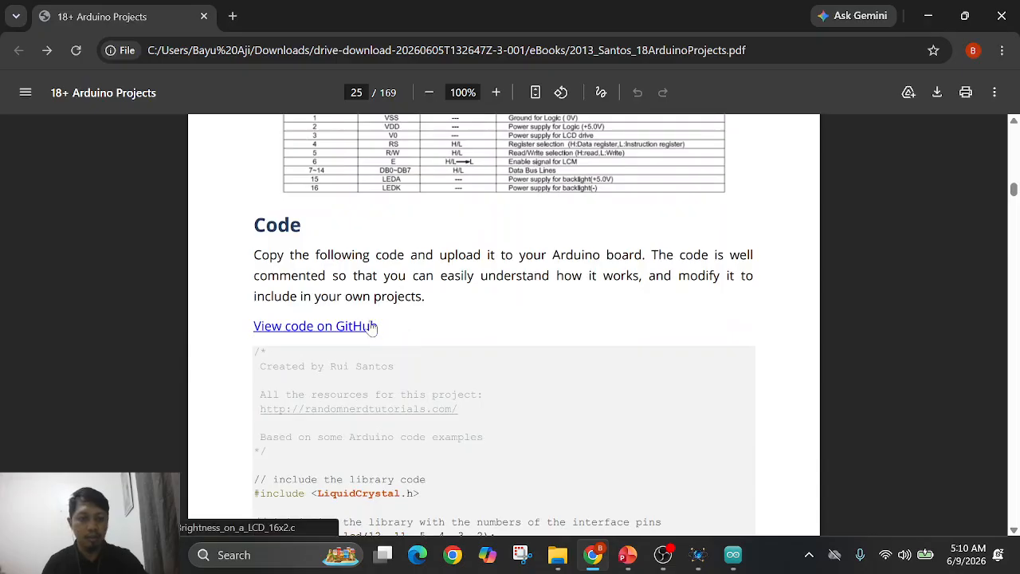
pyautogui.click(338, 333)
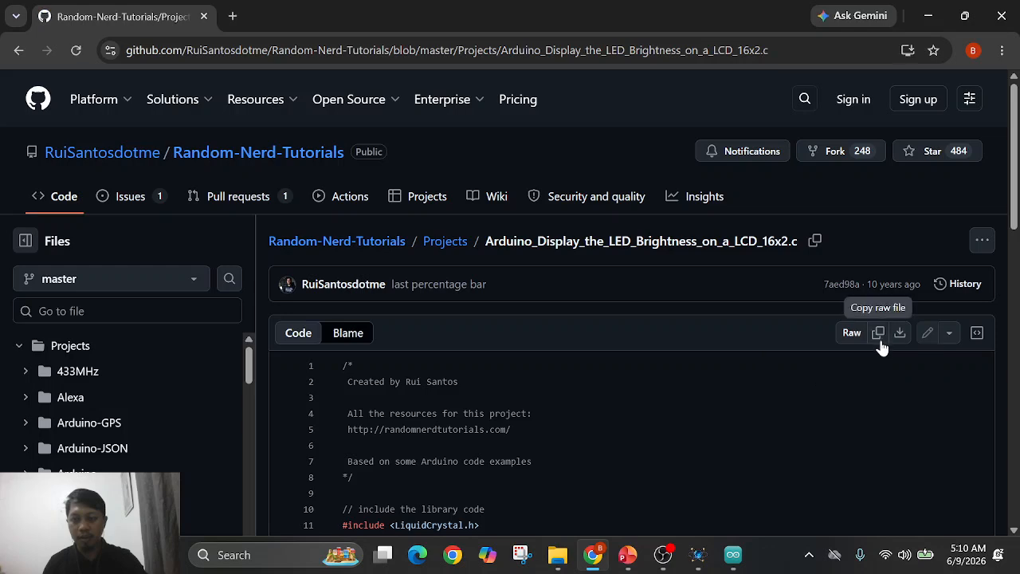
pyautogui.click(880, 341)
# Step: Return to Arduino IDE and replace all the default code in the new sketch with the copied project code
pyautogui.click(933, 22)
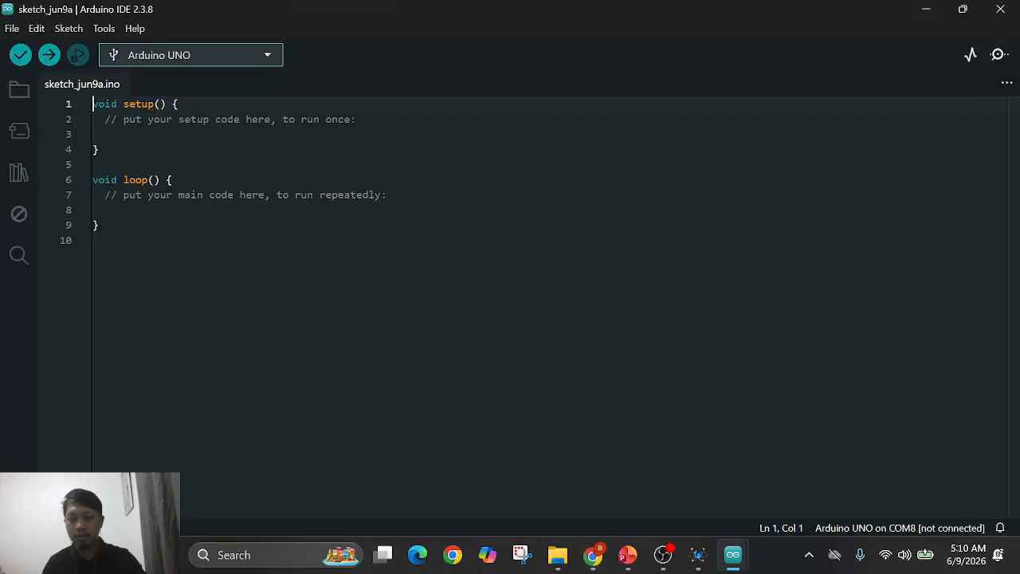
pyautogui.hotkey('ctrl', 'a')
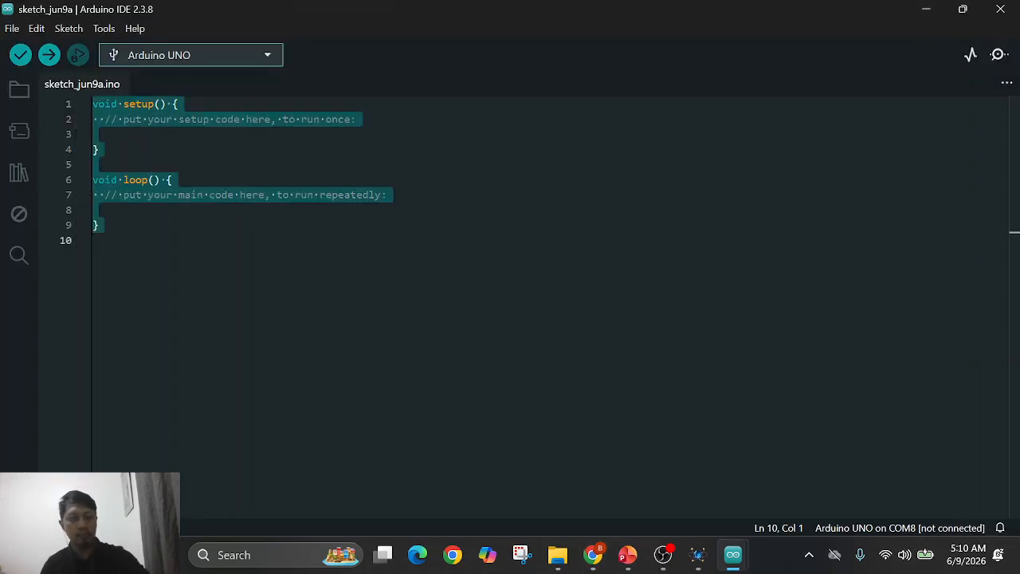
pyautogui.hotkey('ctrl', 'v')
pyautogui.scroll(10, 510, 303)
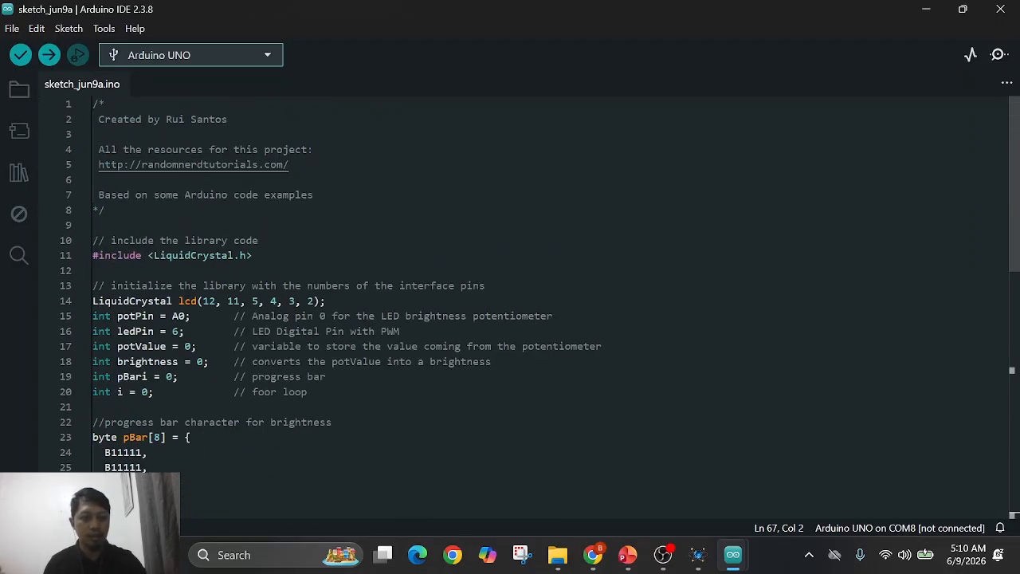
pyautogui.hotkey('ctrl', 's')
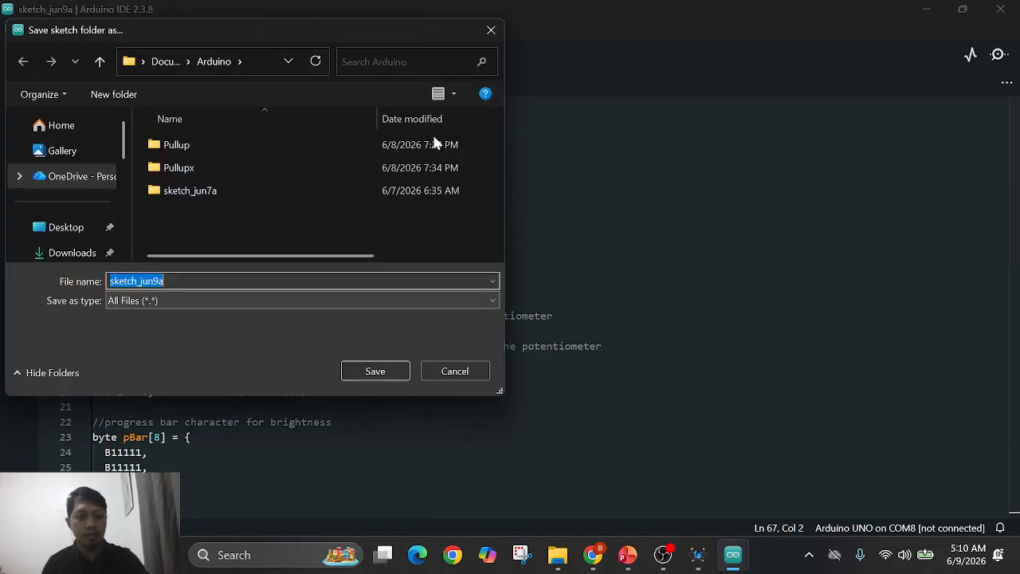
pyautogui.click(494, 28)
pyautogui.scroll(-10, 510, 303)
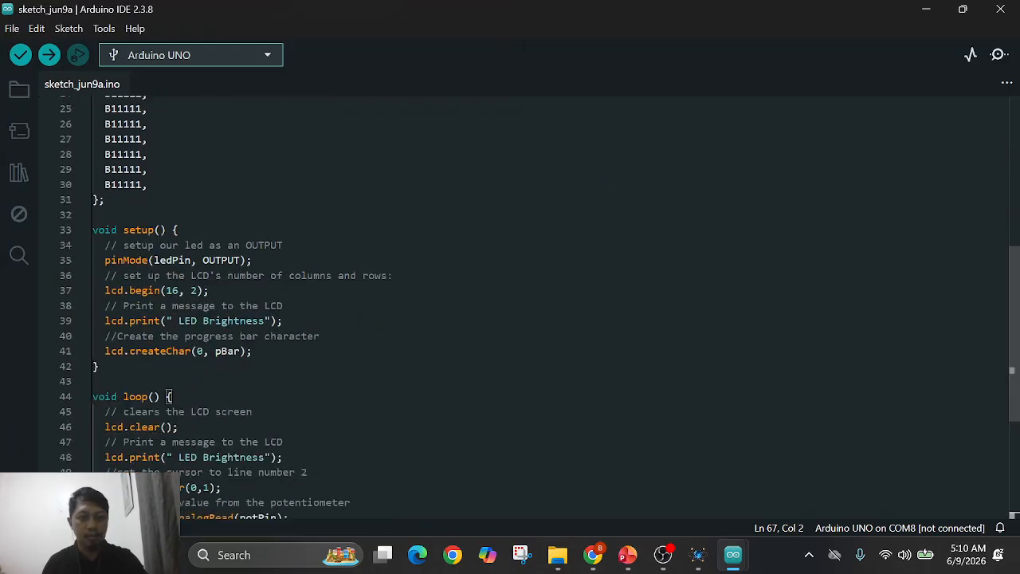
pyautogui.scroll(2, 510, 303)
pyautogui.scroll(10, 511, 303)
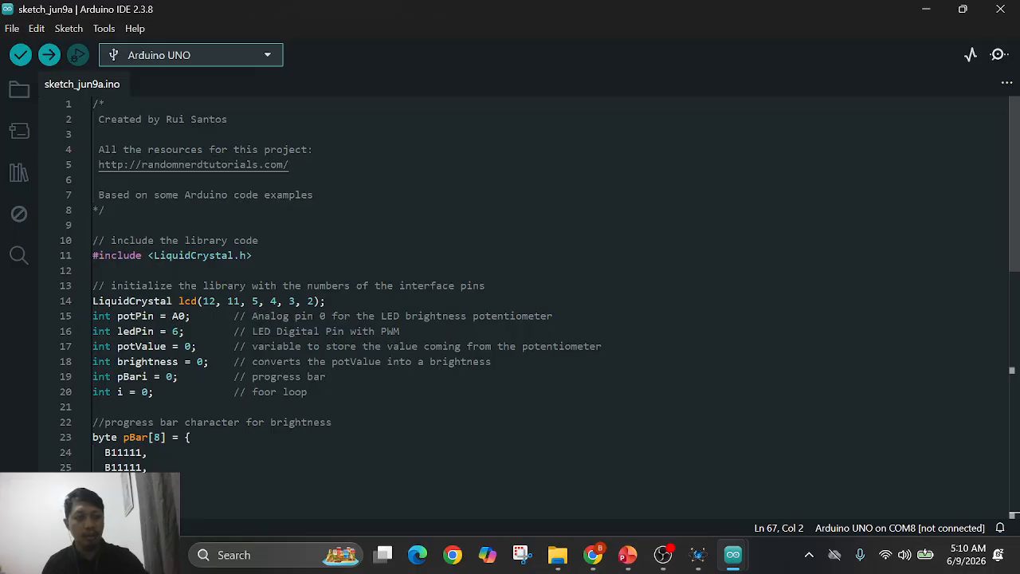
# Step: Start saving the sketch and enter a file name made of Mektron10_, the author's name and an underscore
pyautogui.hotkey('ctrl', 's')
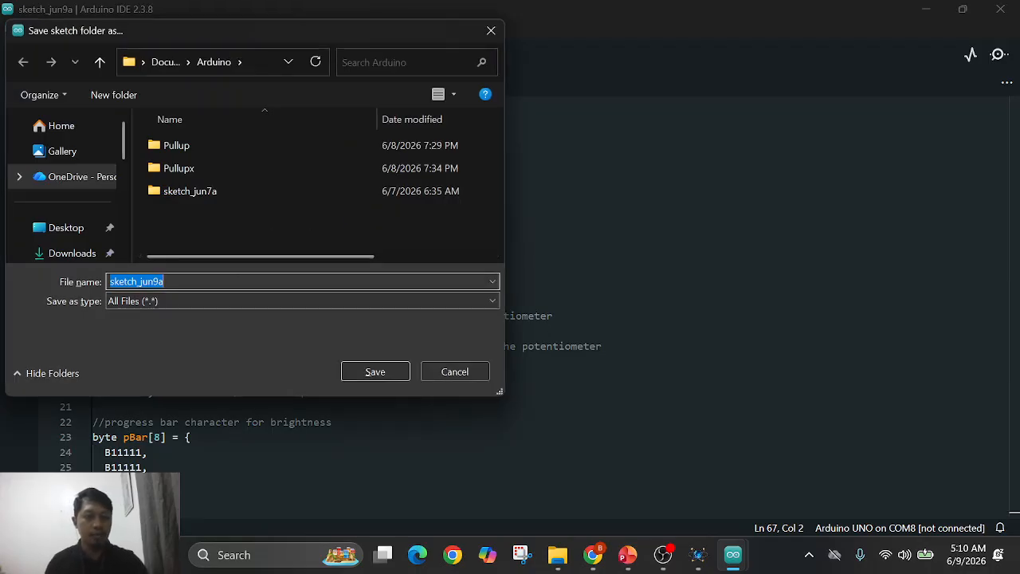
pyautogui.write('Mek')
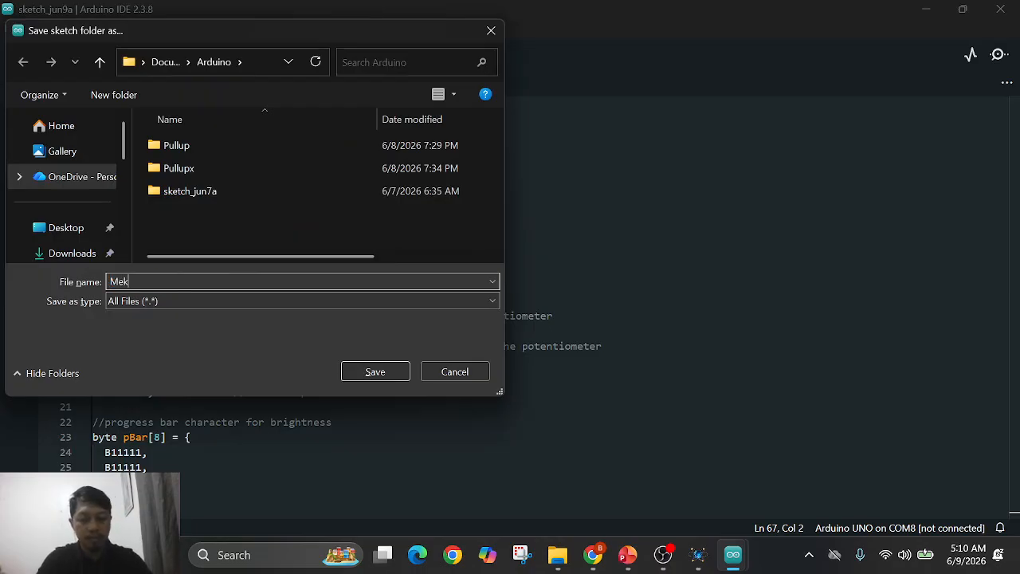
pyautogui.write('ron')
pyautogui.press('BackSpace')
pyautogui.press('BackSpace')
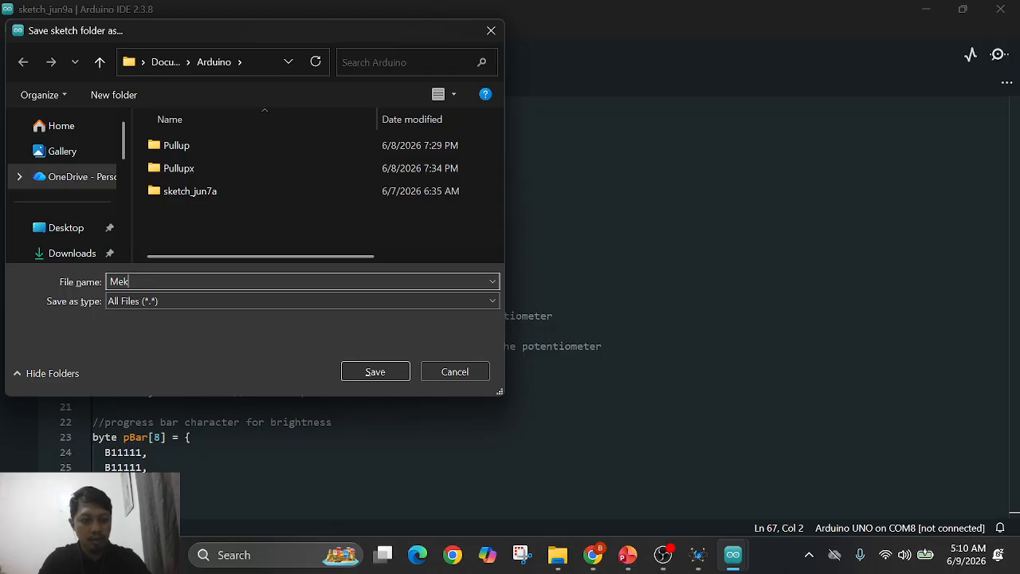
pyautogui.write('tron10_Ba')
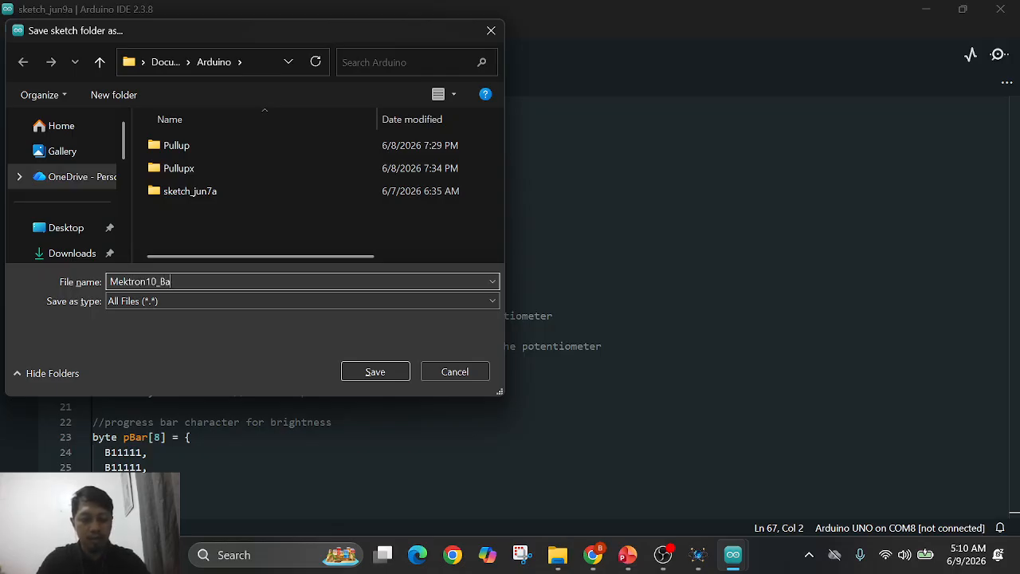
pyautogui.write('yuAji_')
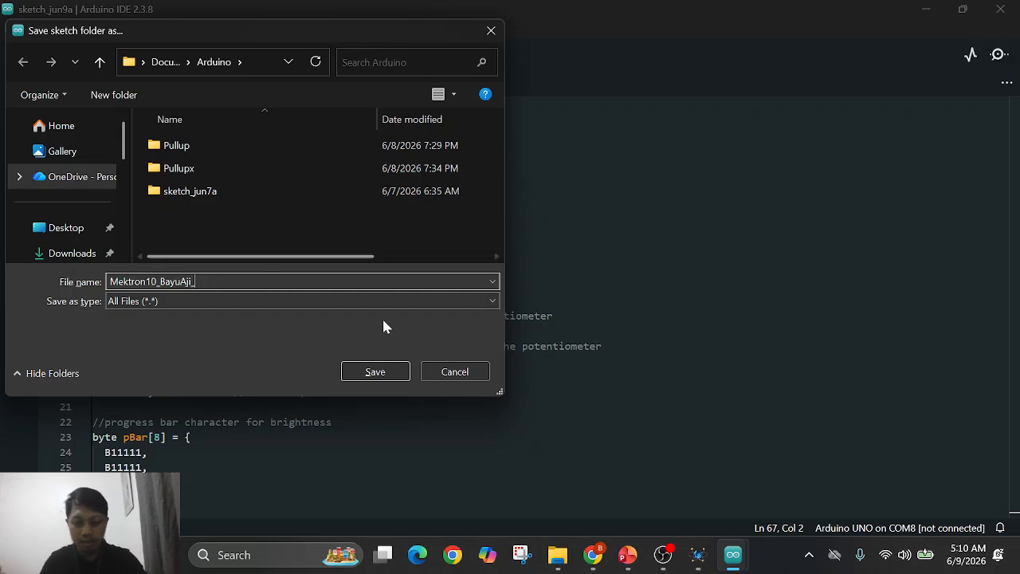
# Step: Switch to Chrome, go back to the PDF, and copy the words "LED Brightness" from the project title on page 22
pyautogui.click(594, 555)
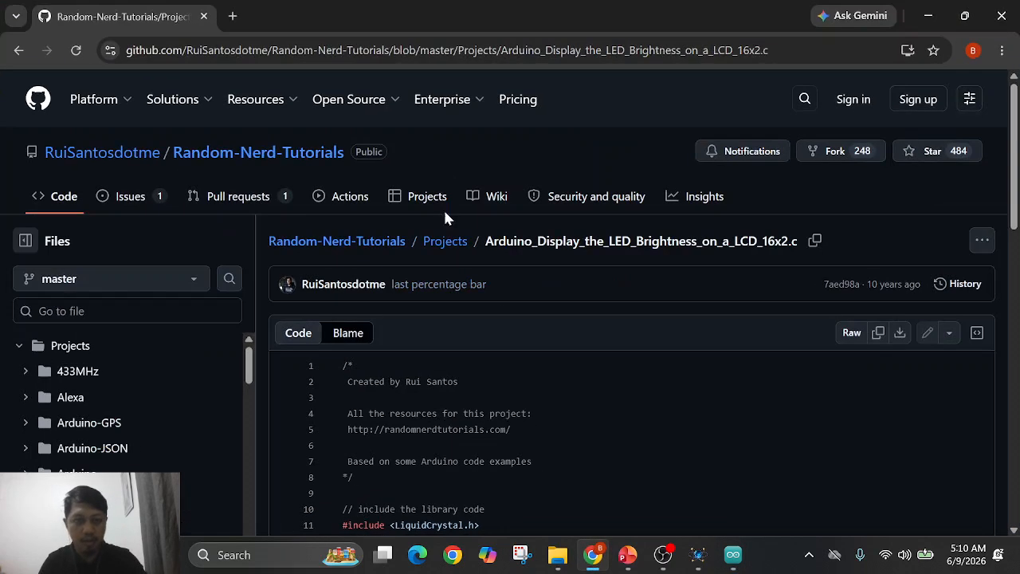
pyautogui.click(19, 51)
pyautogui.scroll(-10, 472, 272)
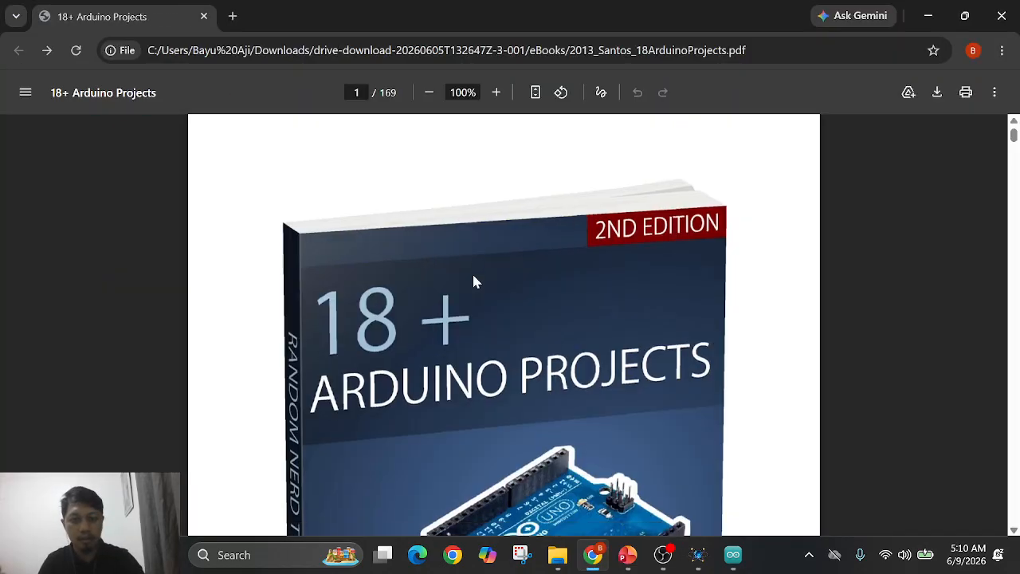
pyautogui.click(351, 214)
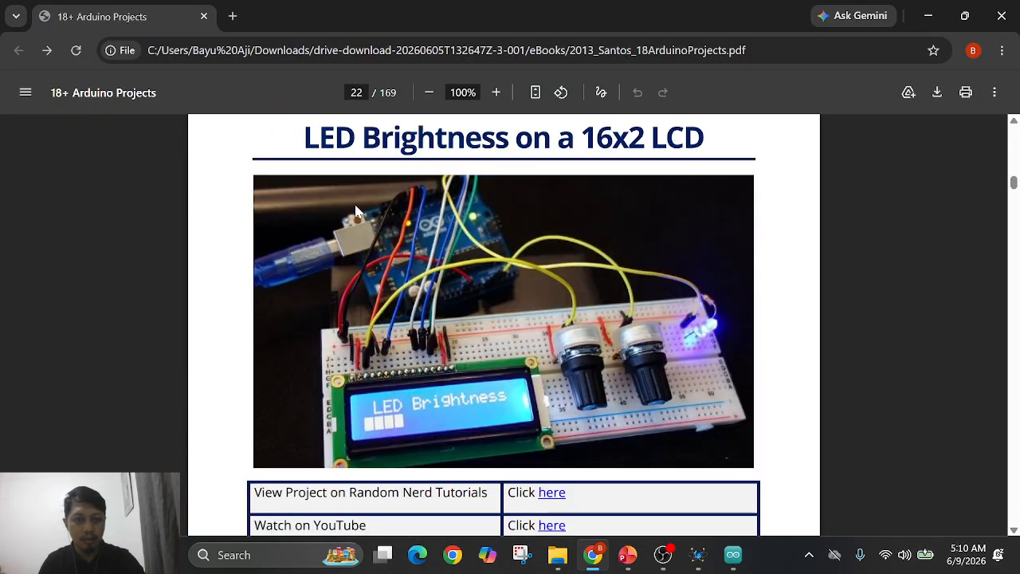
pyautogui.moveTo(304, 137); pyautogui.dragTo(498, 137)
pyautogui.hotkey('ctrl', 'c')
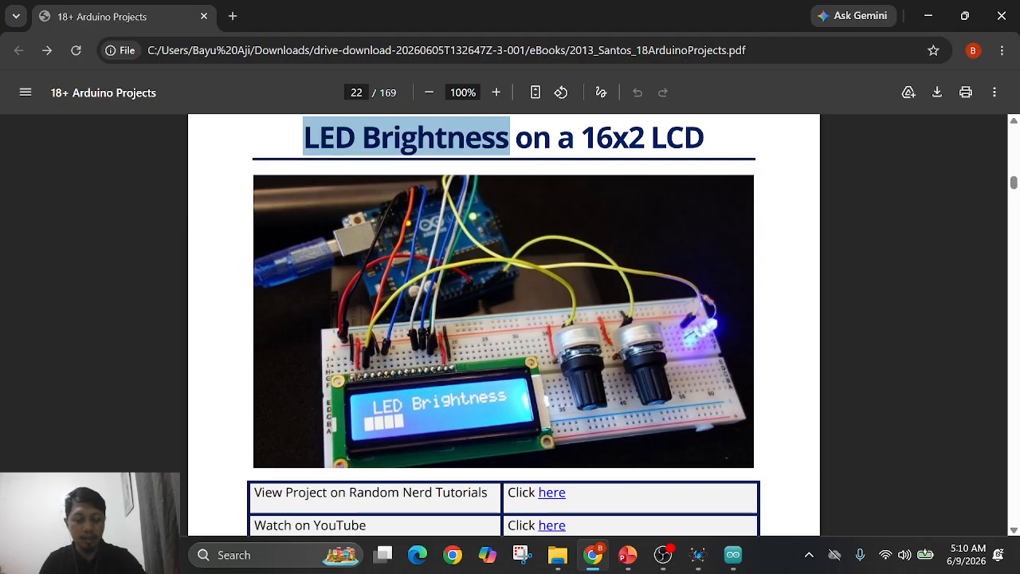
# Step: Return to Arduino IDE, append the copied "LED Brightness" to the sketch's file name, and try to save it
pyautogui.click(929, 16)
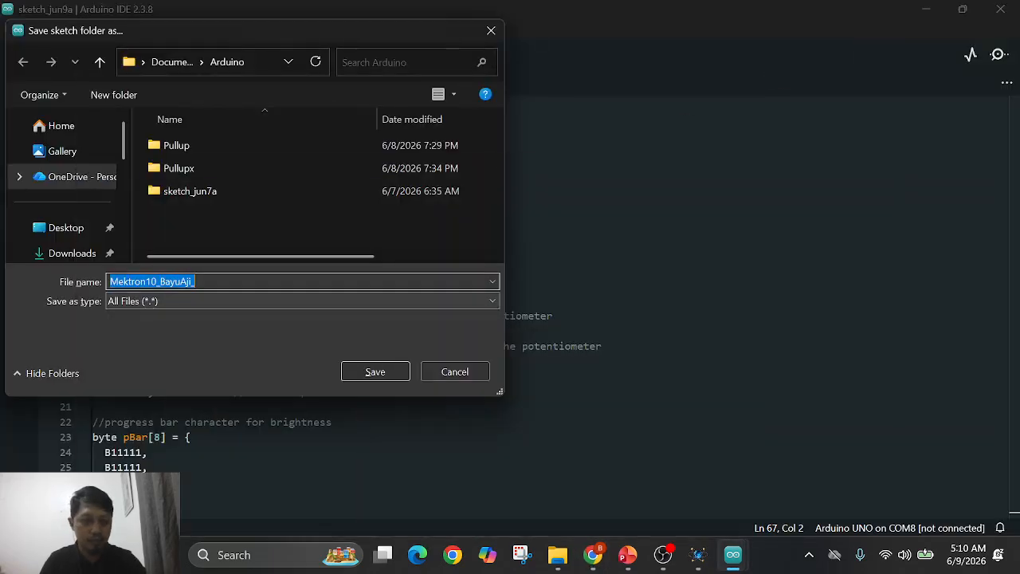
pyautogui.press('End')
pyautogui.hotkey('ctrl', 'v')
pyautogui.click(362, 369)
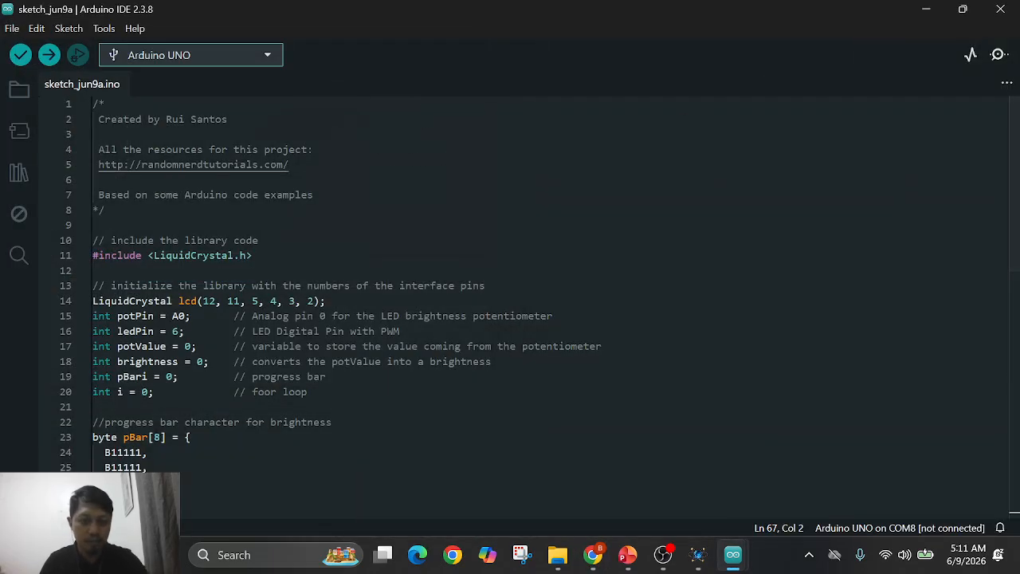
pyautogui.click(682, 303)
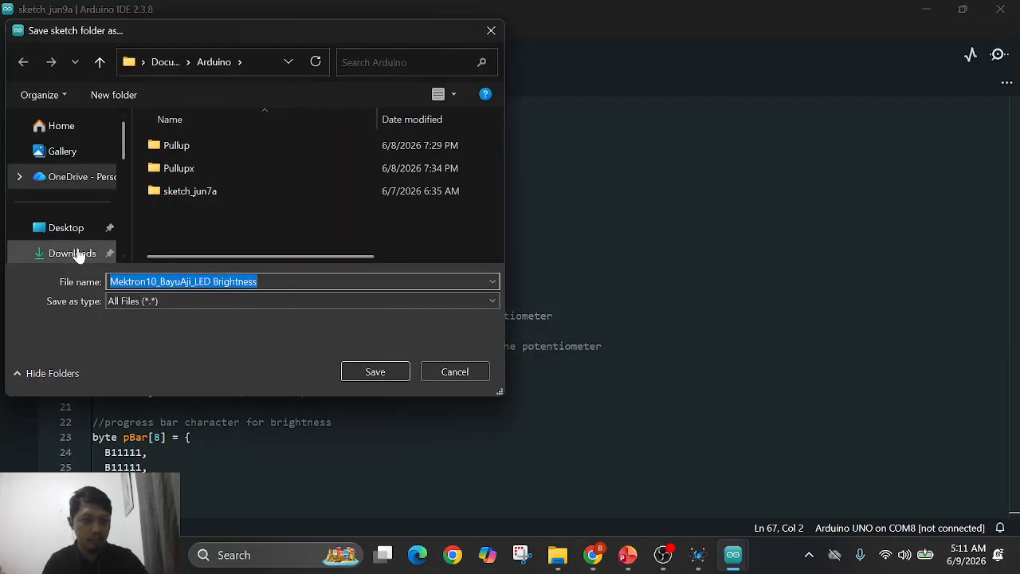
# Step: Set the save location to the MEKATRONIKA course folder in Documents > KULIAH UMB > Semester 2
pyautogui.scroll(-2, 69, 175)
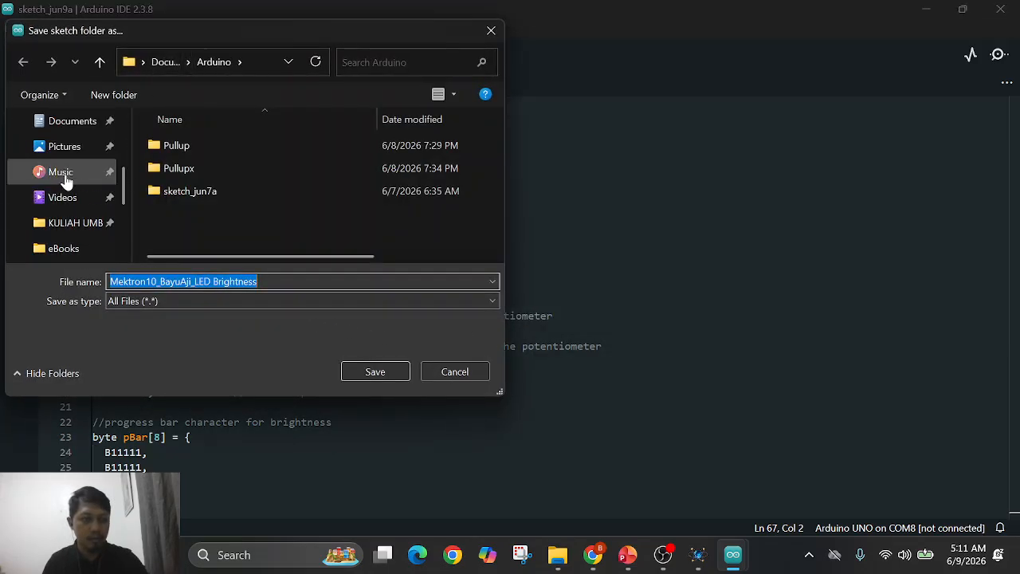
pyautogui.scroll(1, 68, 217)
pyautogui.click(70, 200)
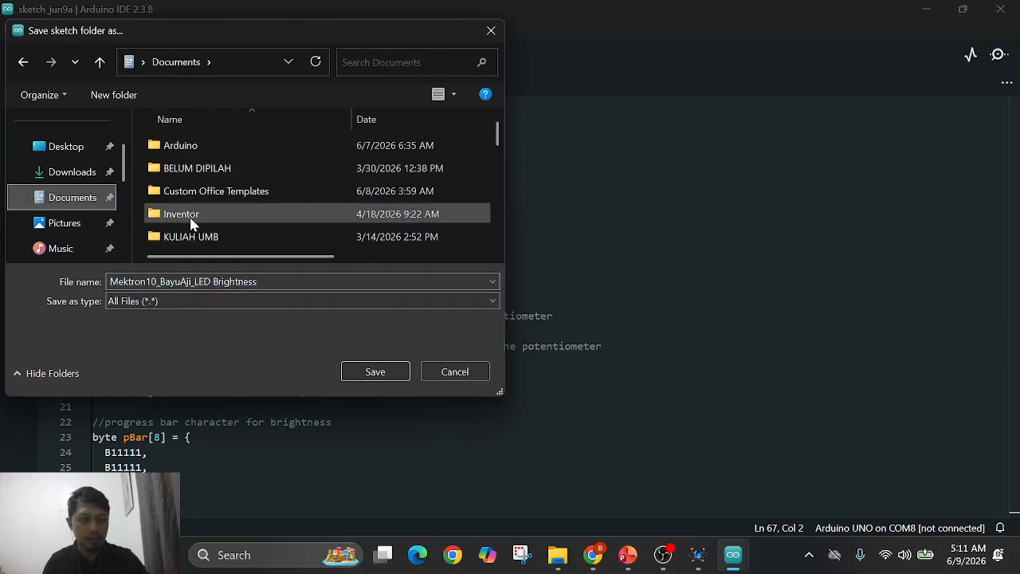
pyautogui.scroll(-4, 193, 207)
pyautogui.scroll(1, 191, 180)
pyautogui.doubleClick(199, 167)
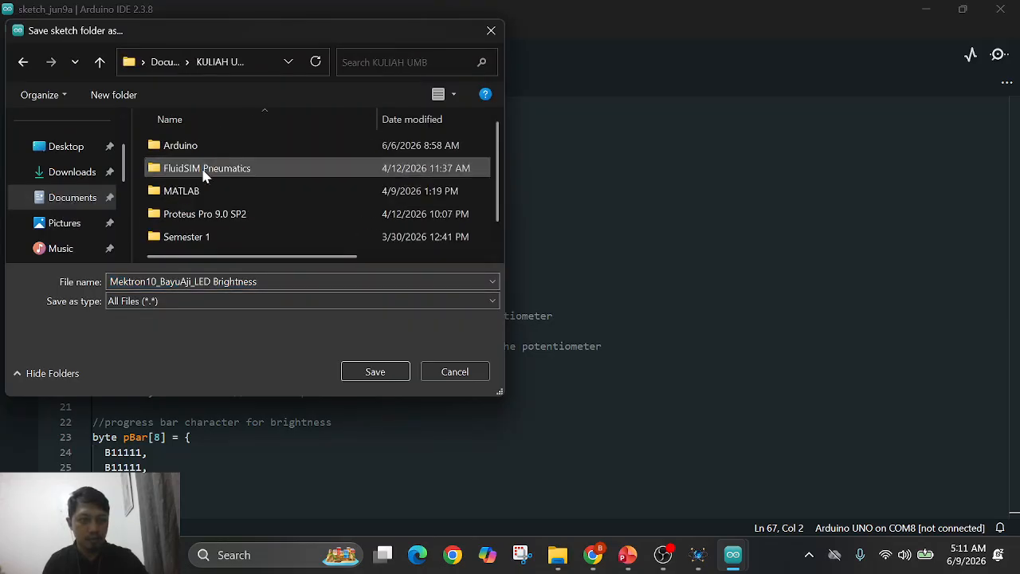
pyautogui.scroll(-1, 193, 234)
pyautogui.doubleClick(197, 235)
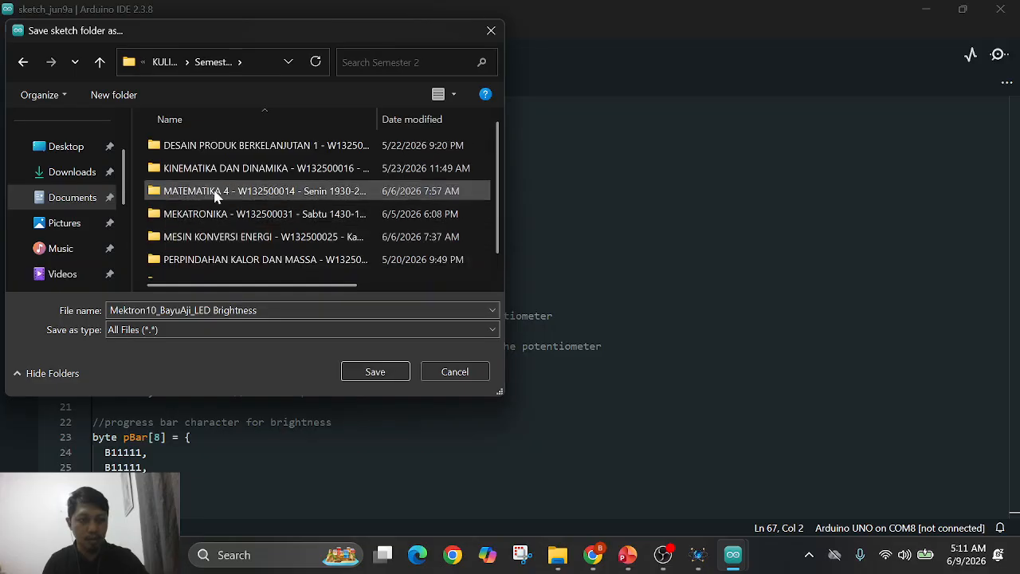
pyautogui.doubleClick(211, 221)
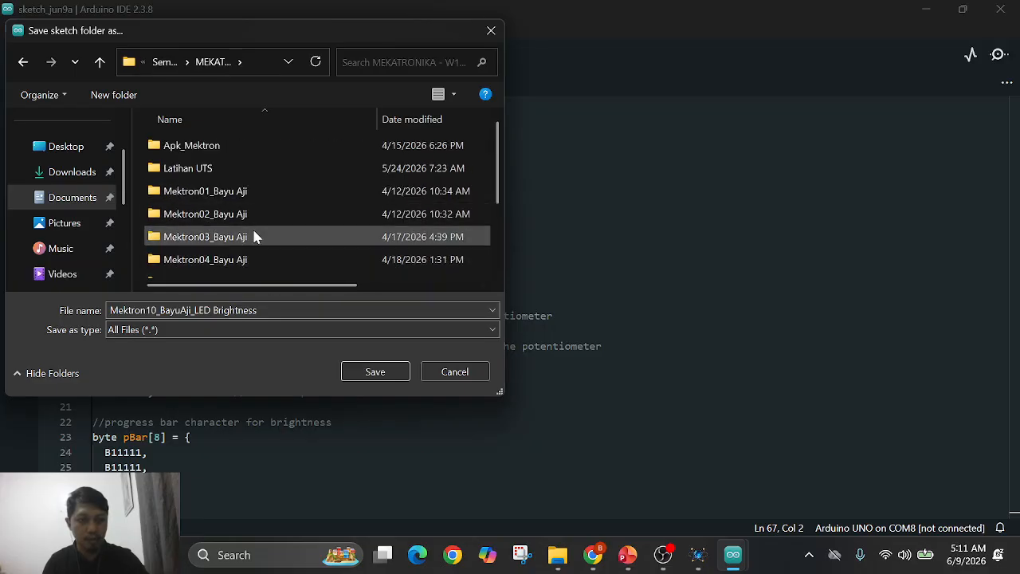
# Step: Create a folder named Mektron10_ plus the author's name in the course folder, open it, and try to save the sketch there
pyautogui.scroll(-2, 255, 239)
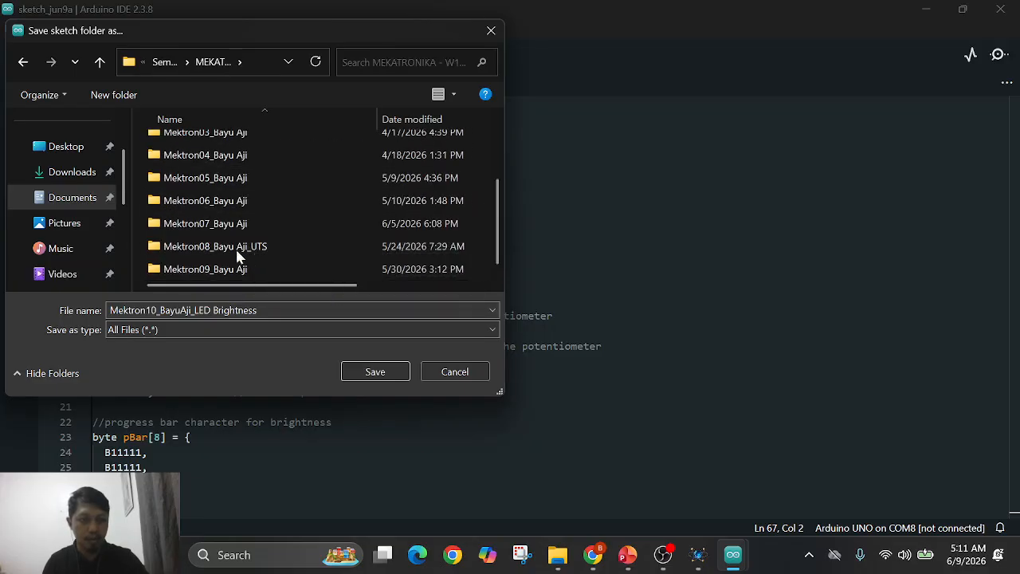
pyautogui.click(113, 97)
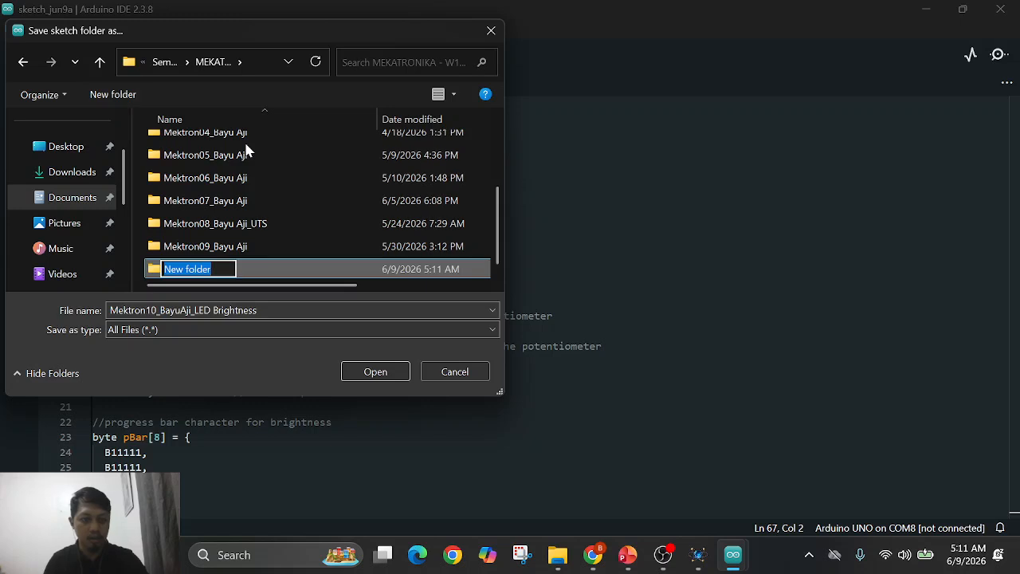
pyautogui.write('Me')
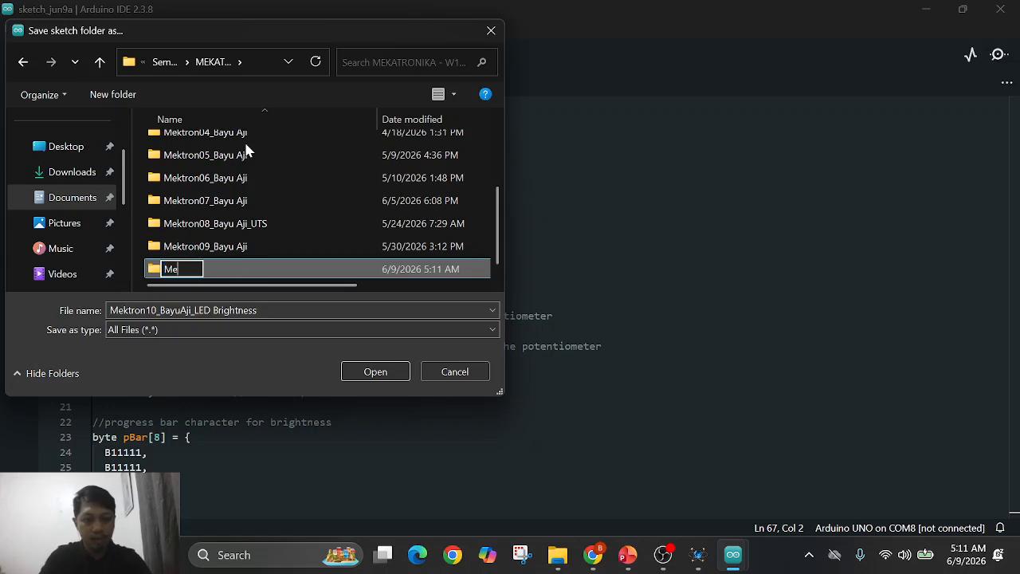
pyautogui.write('ktron10_Bayu Aji')
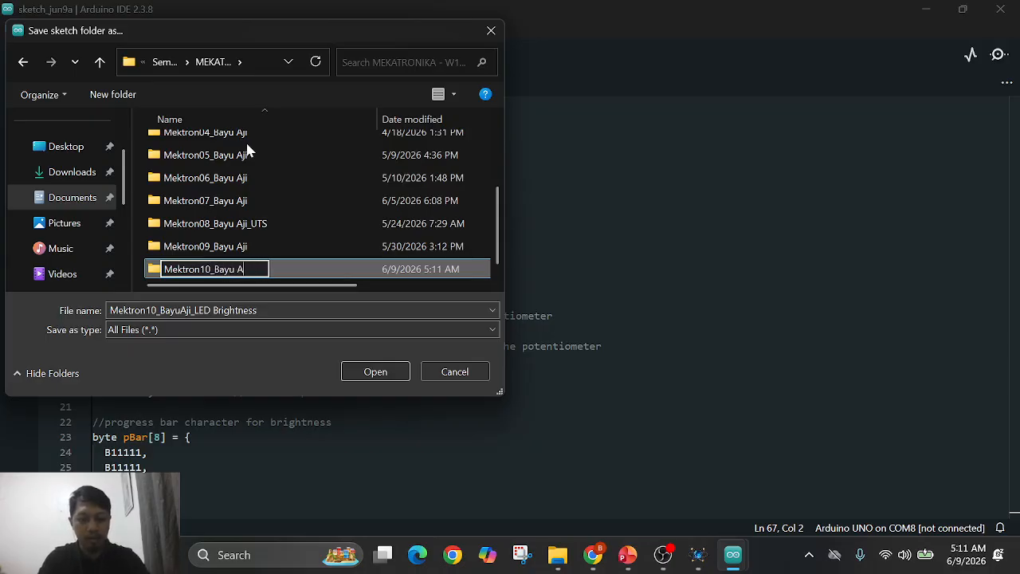
pyautogui.click(335, 275)
pyautogui.doubleClick(300, 275)
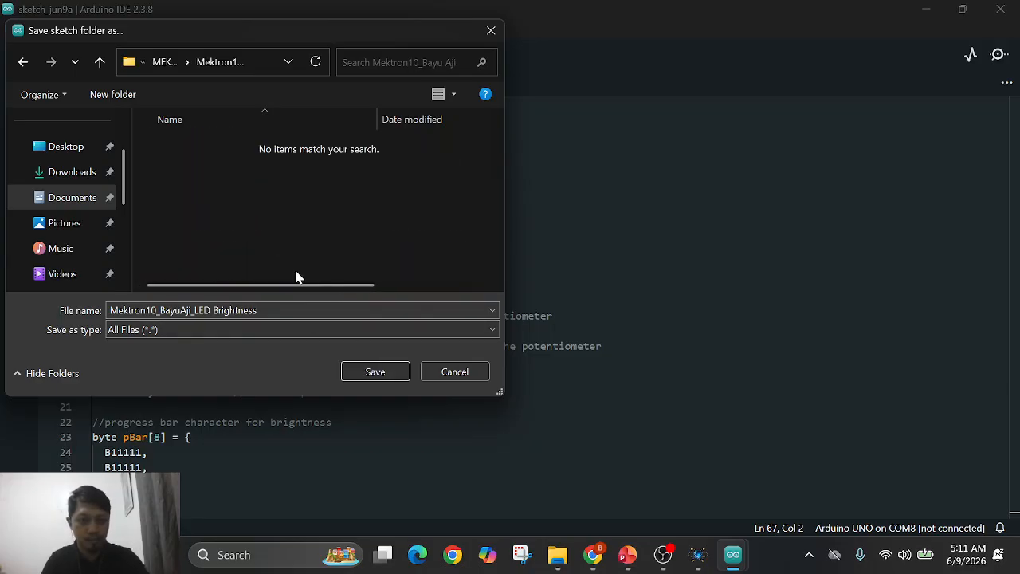
pyautogui.click(382, 379)
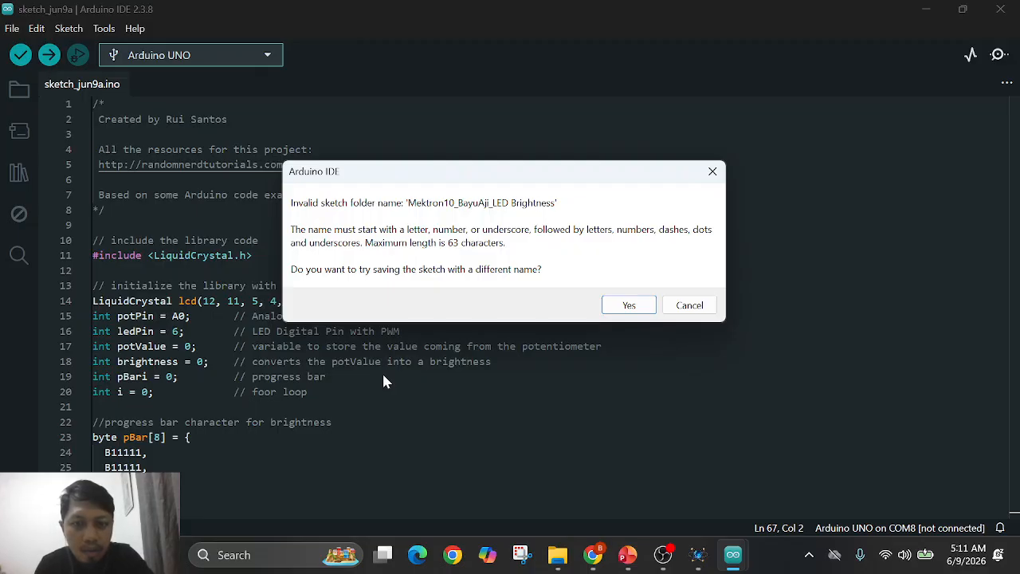
# Step: Retry the save with both underscores in the sketch's file name replaced by spaces
pyautogui.click(621, 307)
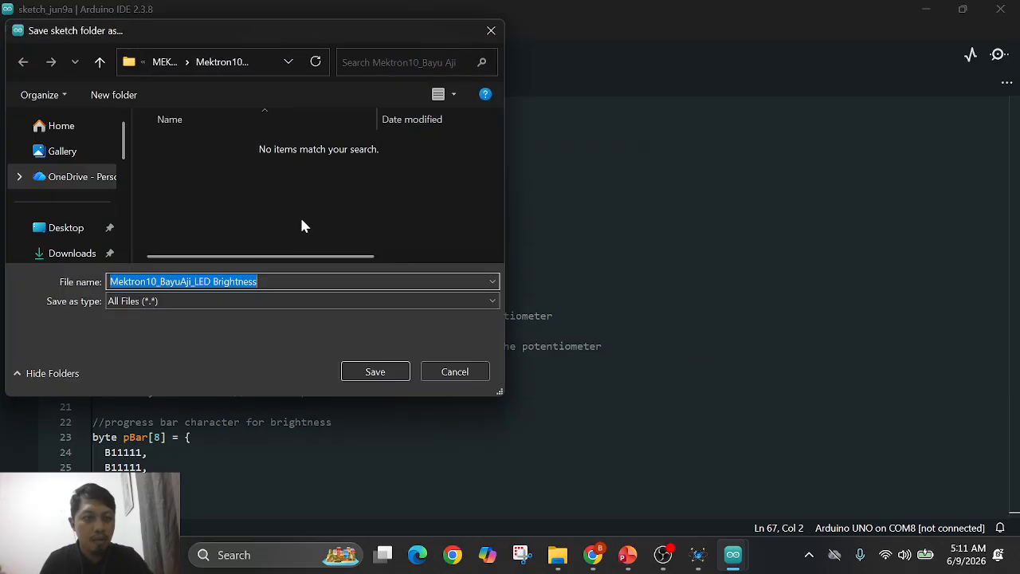
pyautogui.click(160, 281)
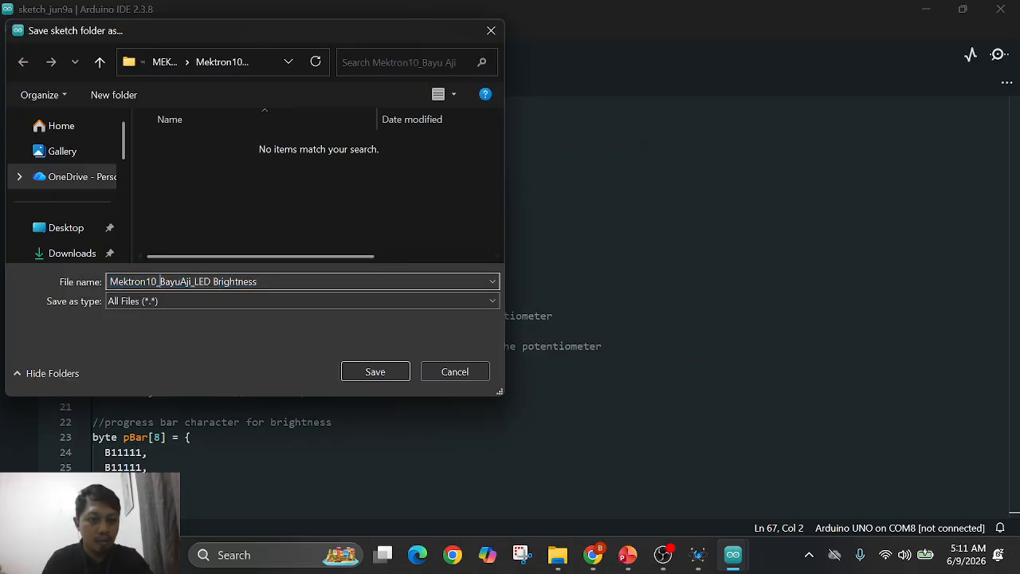
pyautogui.press('BackSpace')
pyautogui.write('v')
pyautogui.press('BackSpace')
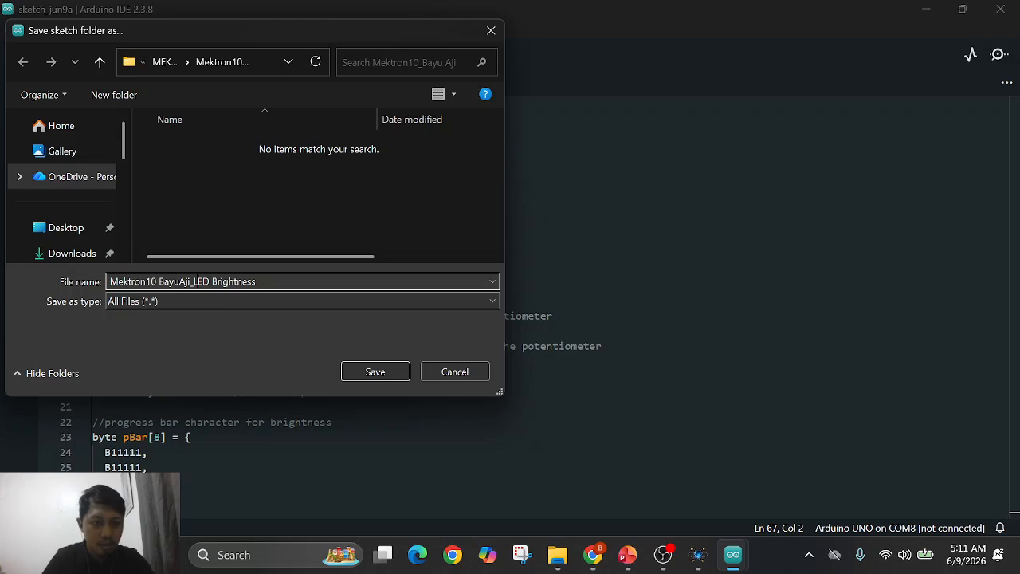
pyautogui.click(193, 282)
pyautogui.press('BackSpace')
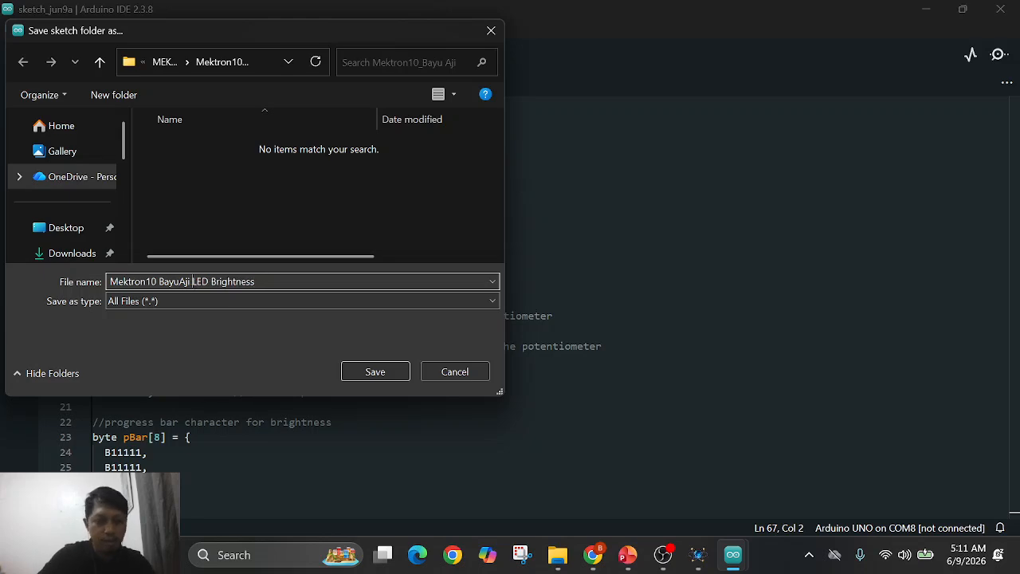
pyautogui.click(368, 377)
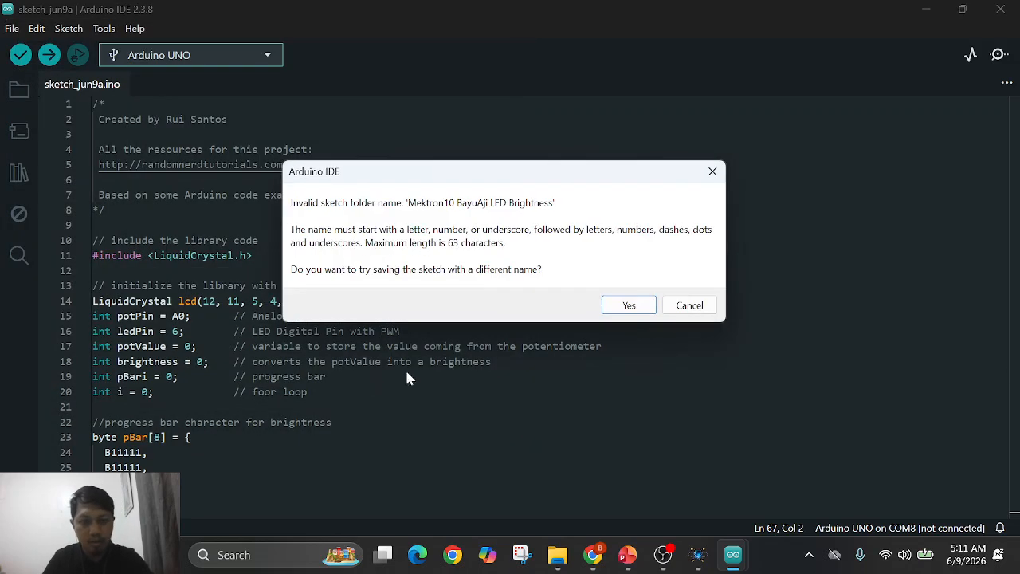
# Step: Remove the author's name from the file name and try to save the sketch as "Mektron10_LED Brightness"
pyautogui.click(629, 305)
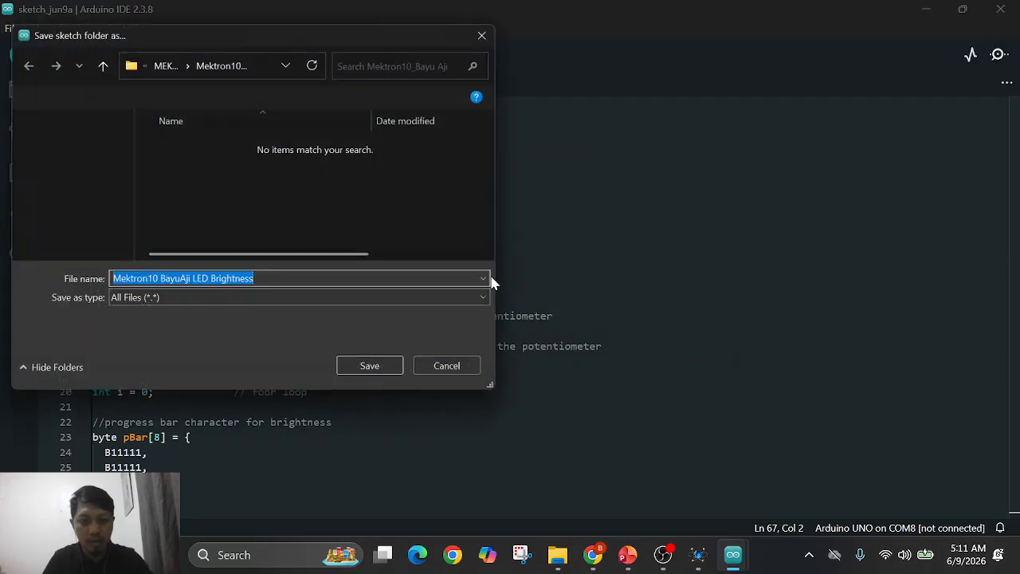
pyautogui.click(273, 279)
pyautogui.click(192, 282)
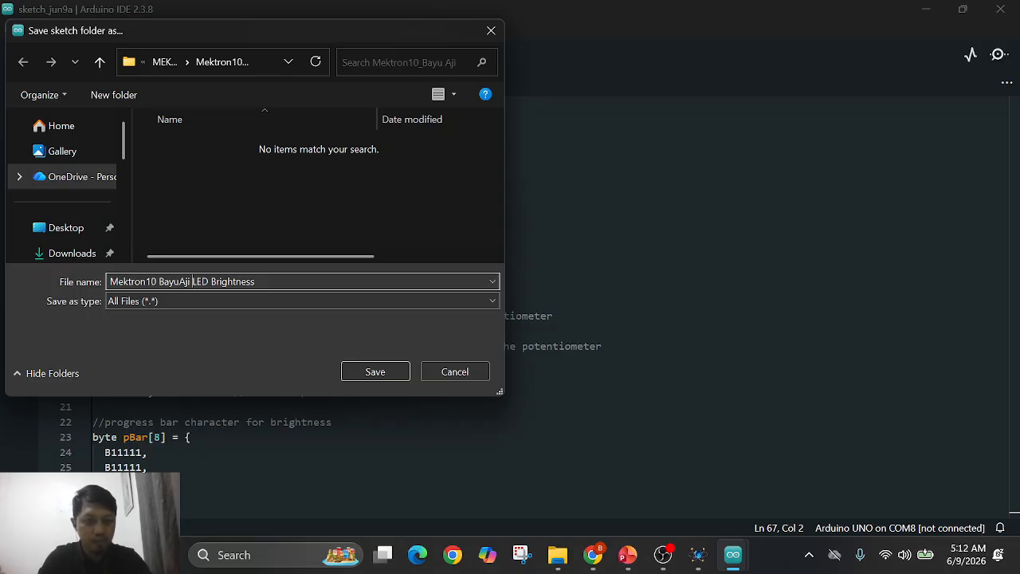
pyautogui.press('BackSpace')
pyautogui.press('BackSpace')
pyautogui.press('BackSpace')
pyautogui.press('BackSpace')
pyautogui.press('BackSpace')
pyautogui.press('BackSpace')
pyautogui.press('BackSpace')
pyautogui.press('BackSpace')
pyautogui.press('BackSpace')
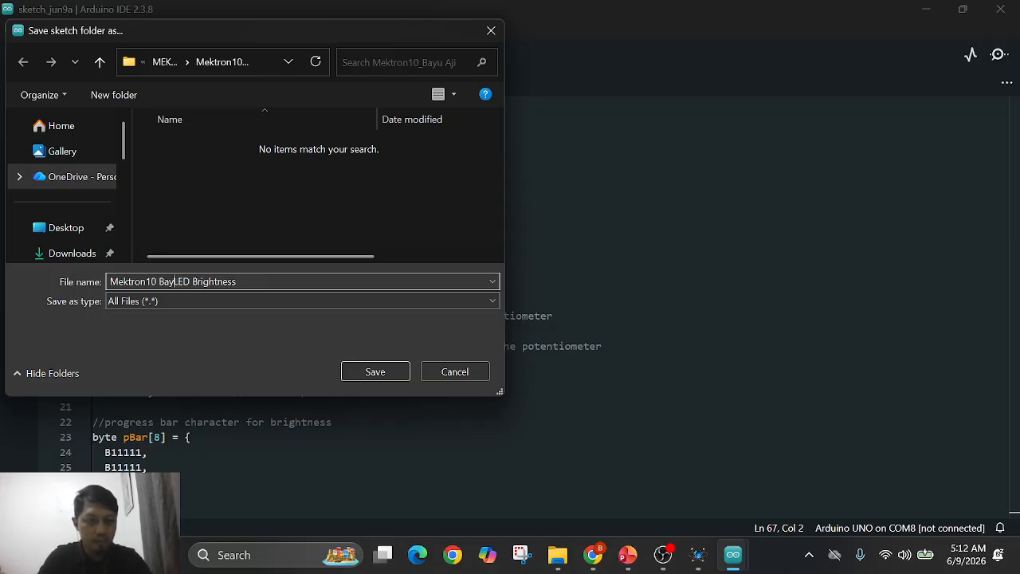
pyautogui.write('_')
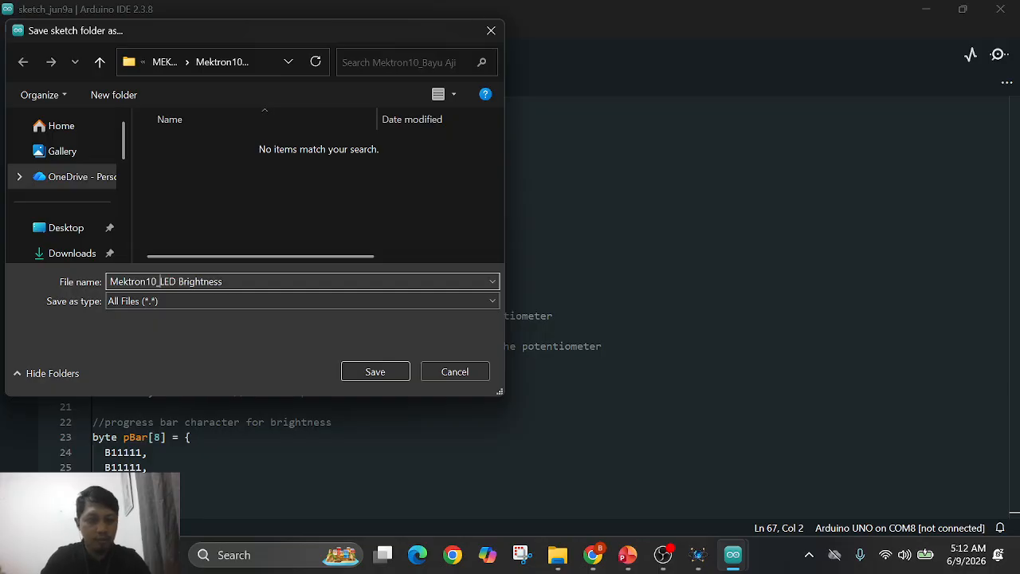
pyautogui.click(360, 368)
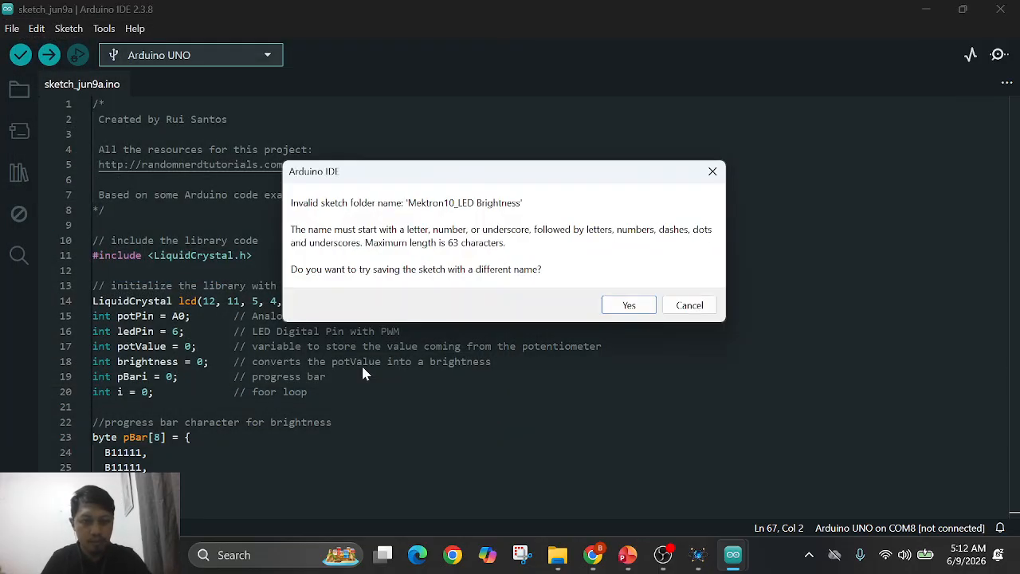
# Step: Shorten the file name to "LEDBrightness" without spaces or prefix and save the sketch in the new folder
pyautogui.press('Return')
pyautogui.click(266, 281)
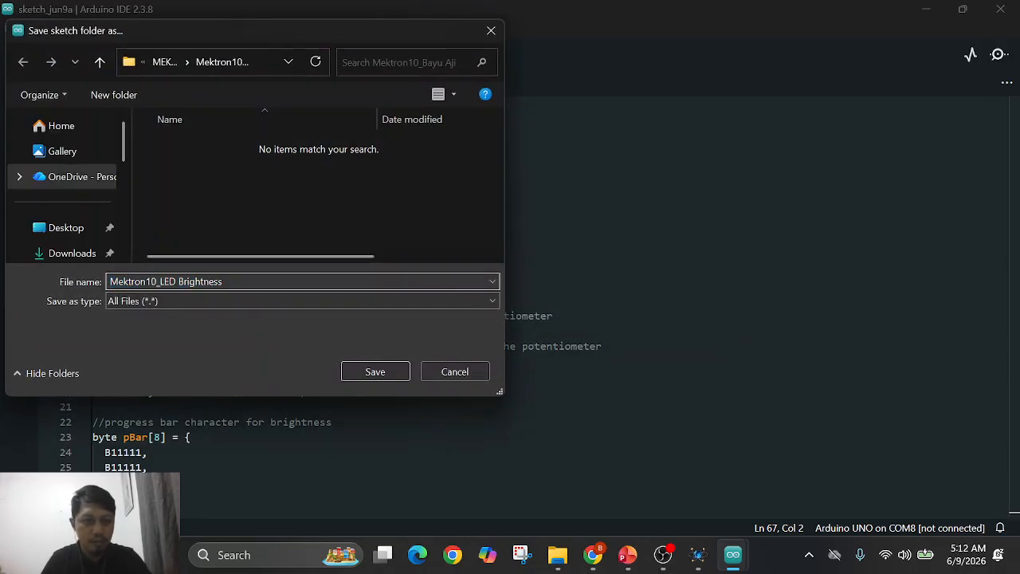
pyautogui.moveTo(224, 281); pyautogui.dragTo(157, 282)
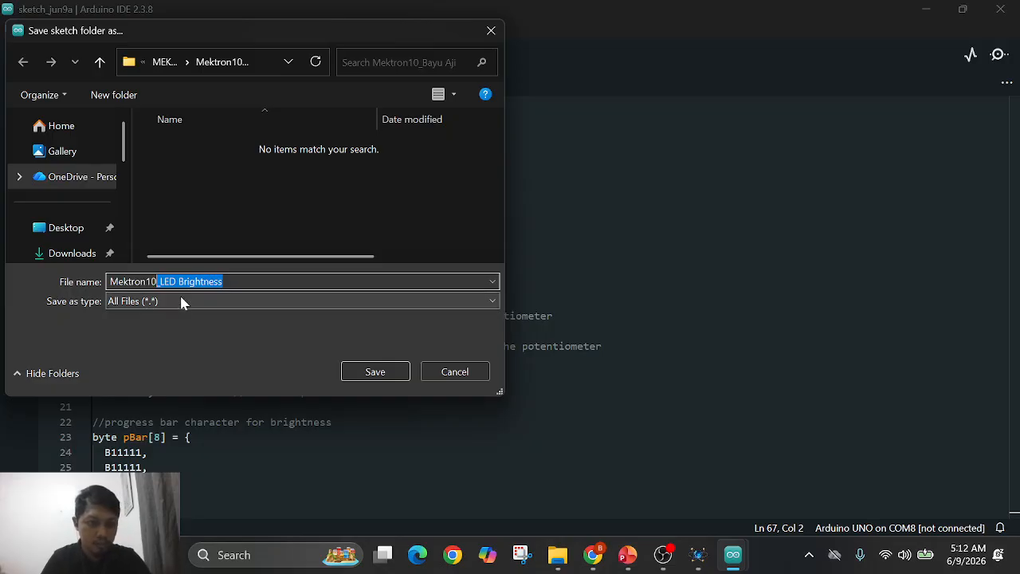
pyautogui.press('Left')
pyautogui.press('Delete')
pyautogui.press('BackSpace')
pyautogui.press('BackSpace')
pyautogui.press('BackSpace')
pyautogui.press('BackSpace')
pyautogui.press('BackSpace')
pyautogui.press('BackSpace')
pyautogui.press('BackSpace')
pyautogui.press('BackSpace')
pyautogui.press('BackSpace')
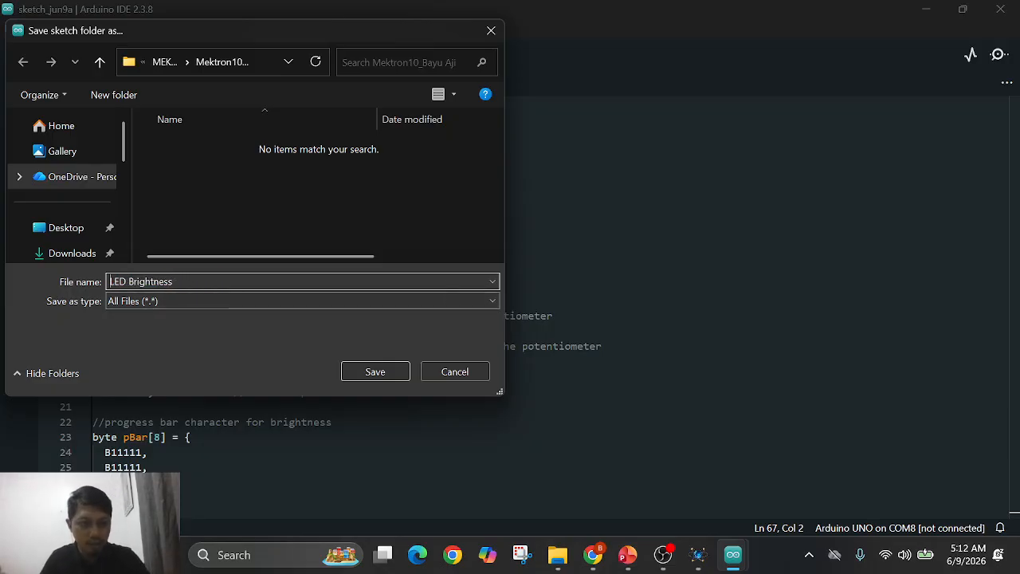
pyautogui.press('Right')
pyautogui.press('Right')
pyautogui.press('Right')
pyautogui.press('Delete')
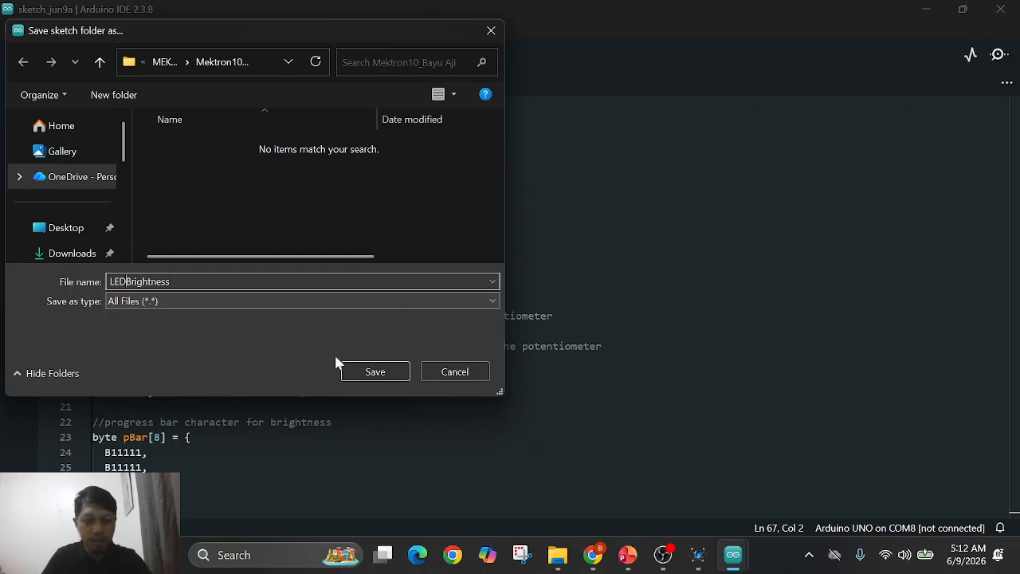
pyautogui.click(372, 371)
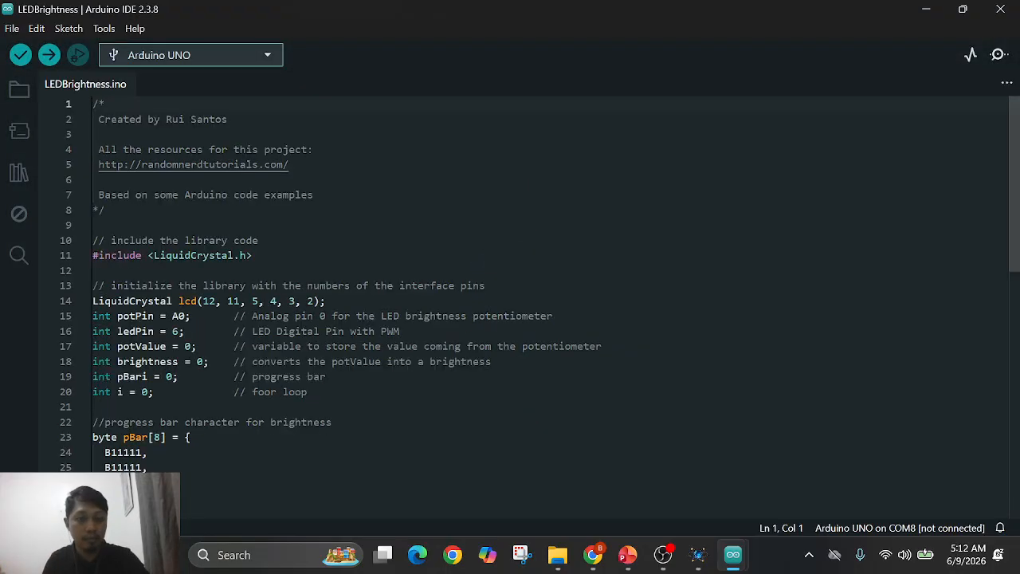
# Step: Review the sketch's opening code, examining the LiquidCrystal.h include on line 11 and the lcd pin declaration on line 14
pyautogui.scroll(-10, 511, 303)
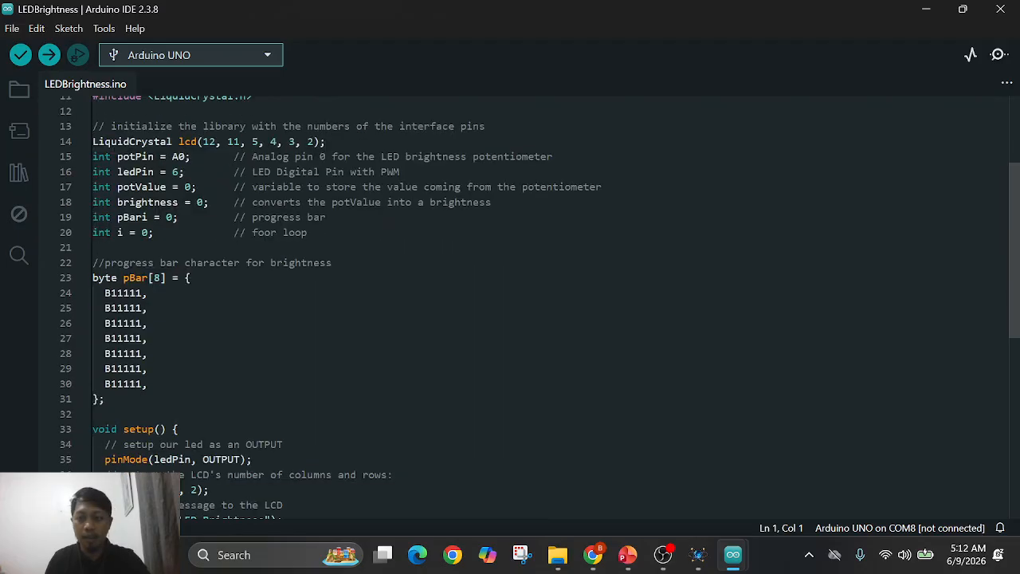
pyautogui.scroll(10, 511, 303)
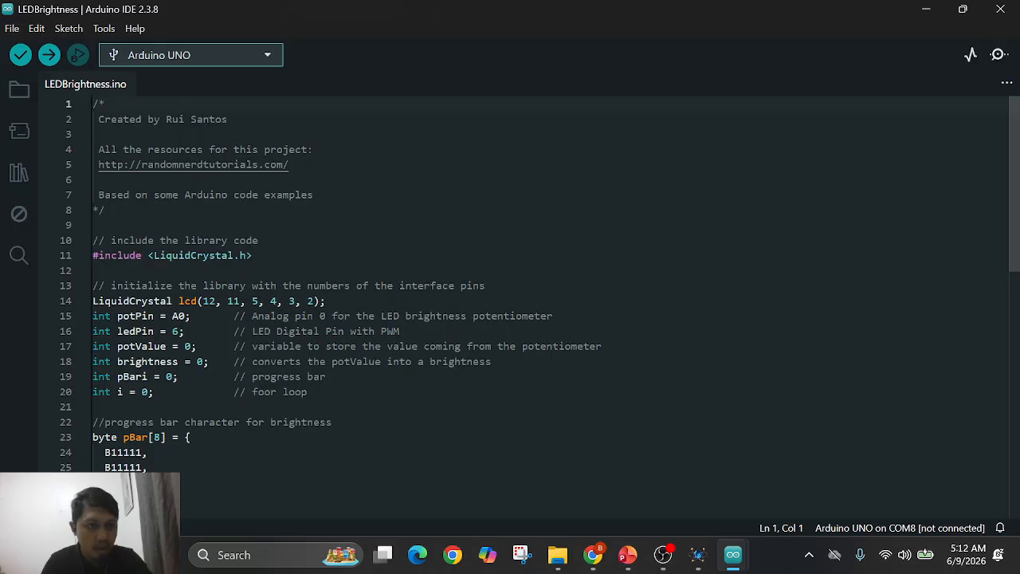
pyautogui.scroll(-2, 510, 303)
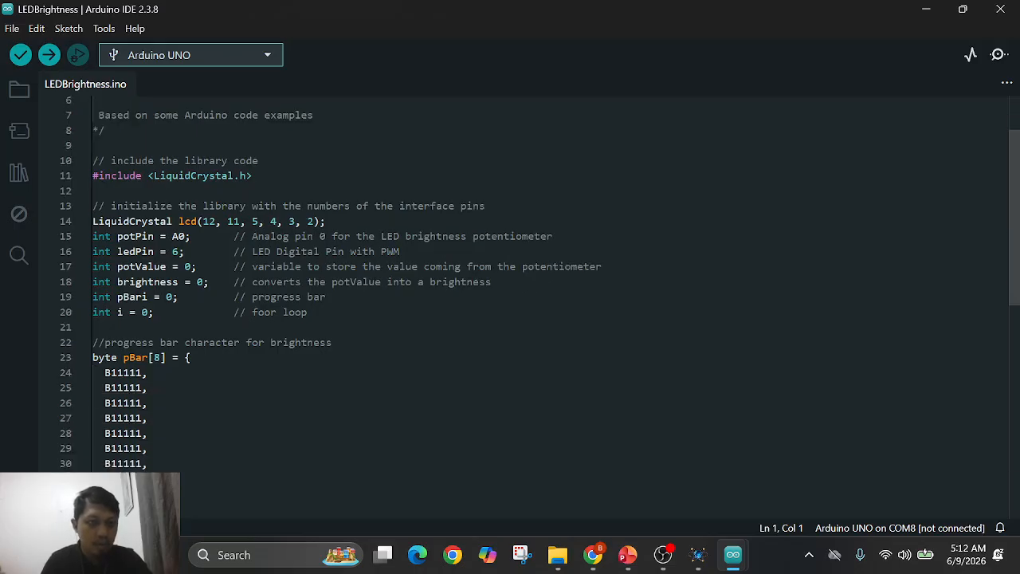
pyautogui.moveTo(93, 176); pyautogui.dragTo(252, 176)
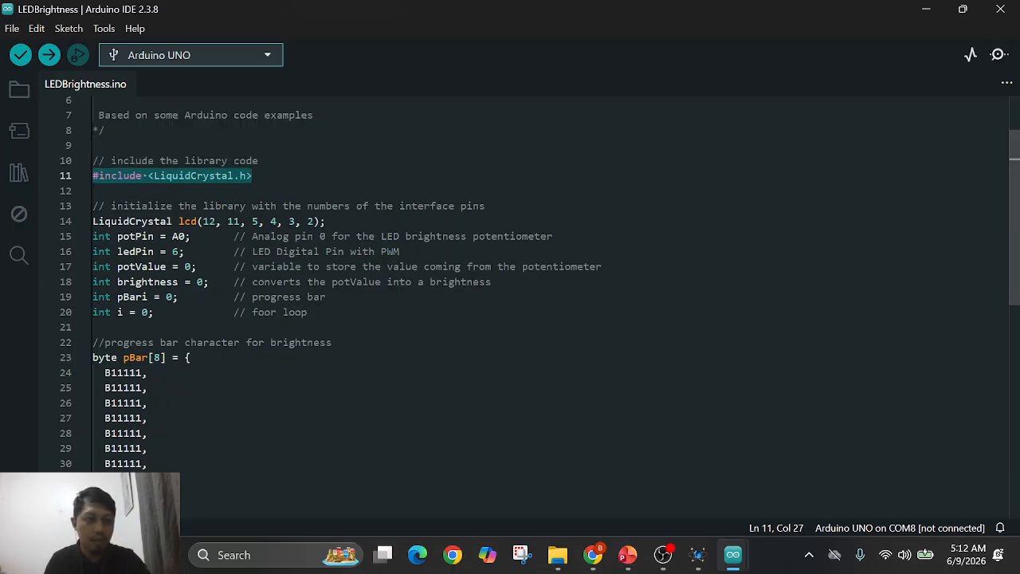
pyautogui.click(130, 160)
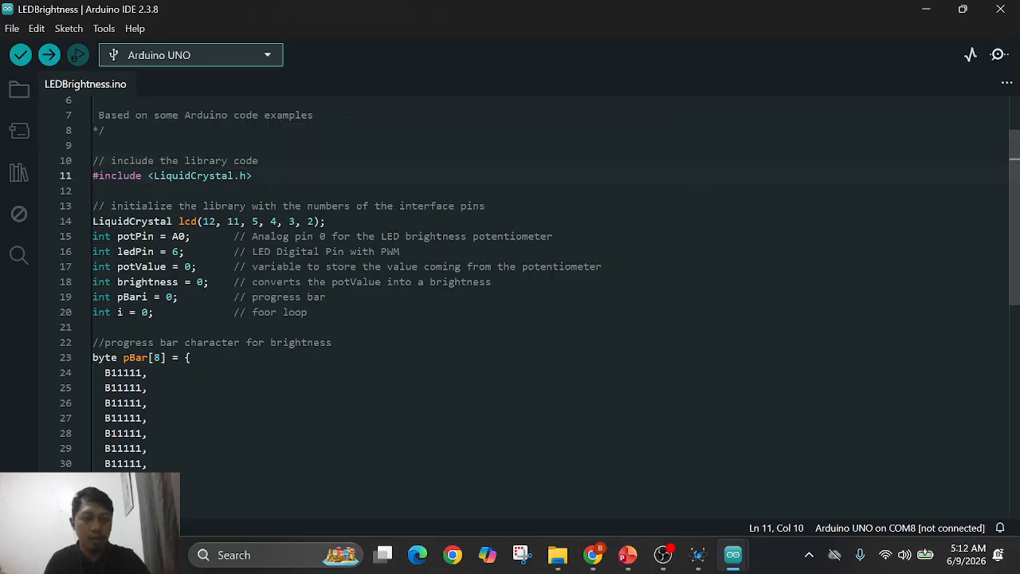
pyautogui.press('End')
pyautogui.moveTo(149, 176); pyautogui.dragTo(252, 176)
pyautogui.click(252, 175)
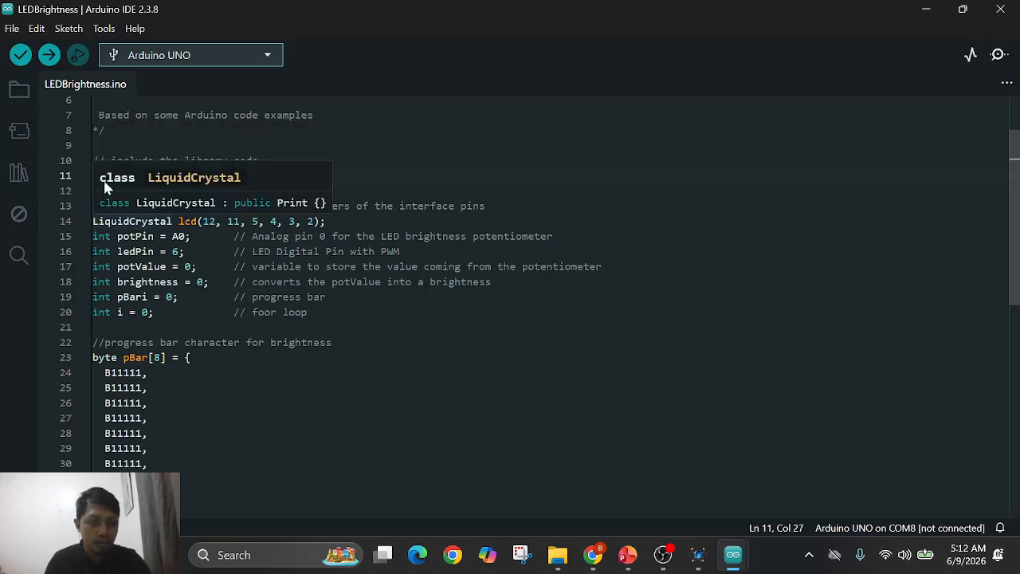
pyautogui.click(331, 160)
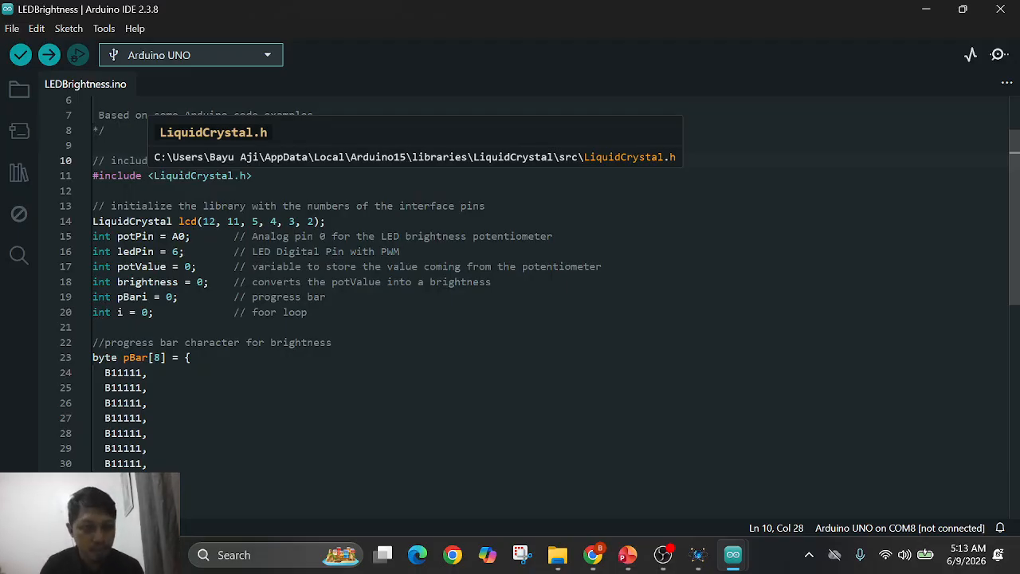
pyautogui.press('Down')
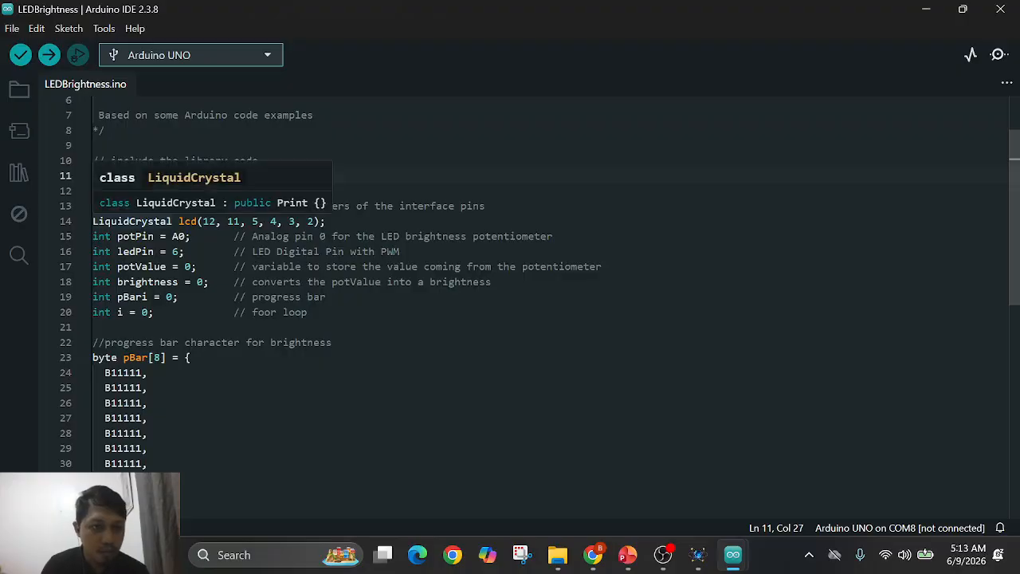
pyautogui.press('Up')
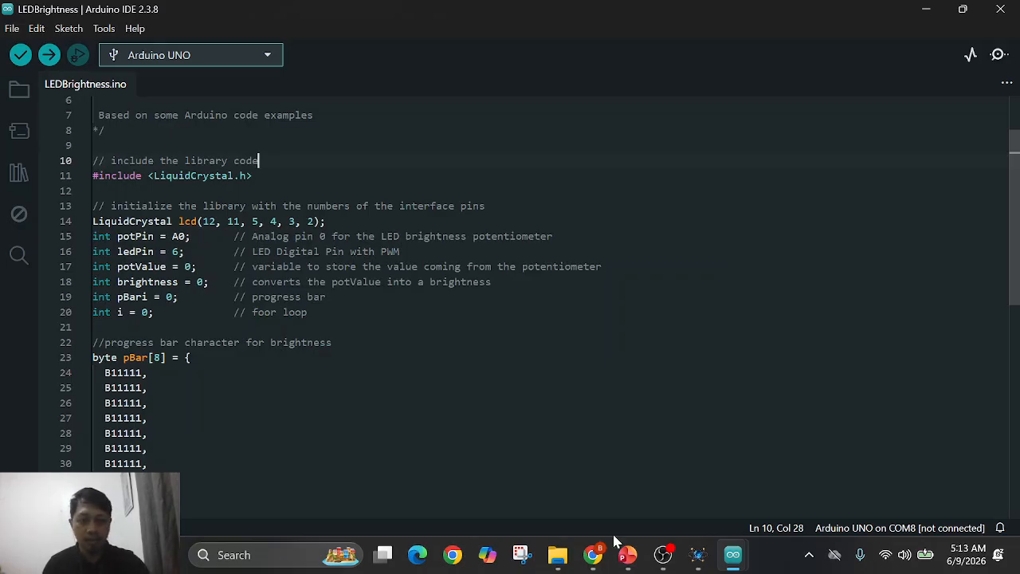
# Step: Switch to Proteus and inspect the wiring between the LCD pins and the Arduino UNO's digital pins in the schematic
pyautogui.click(698, 556)
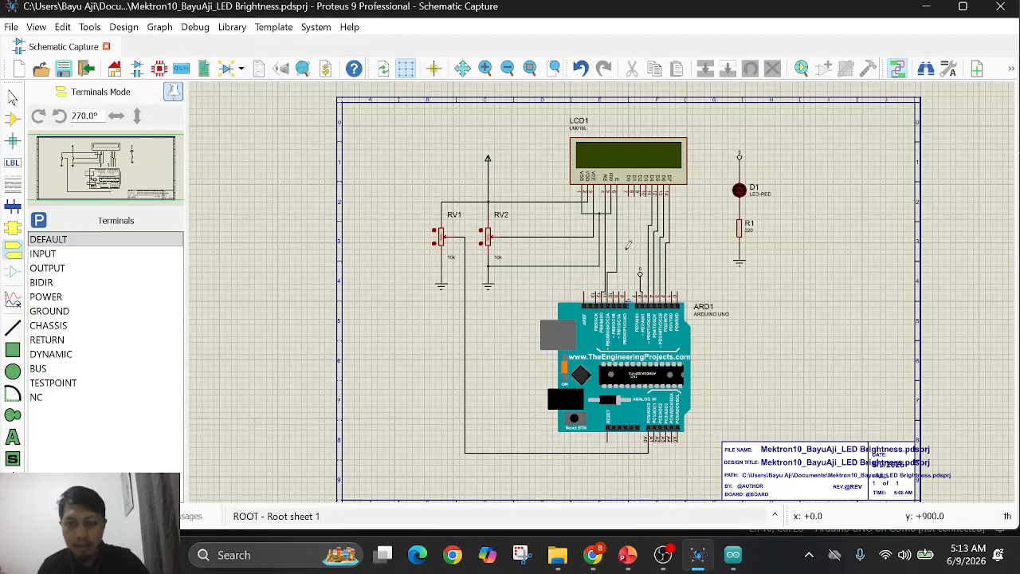
pyautogui.scroll(2, 634, 243)
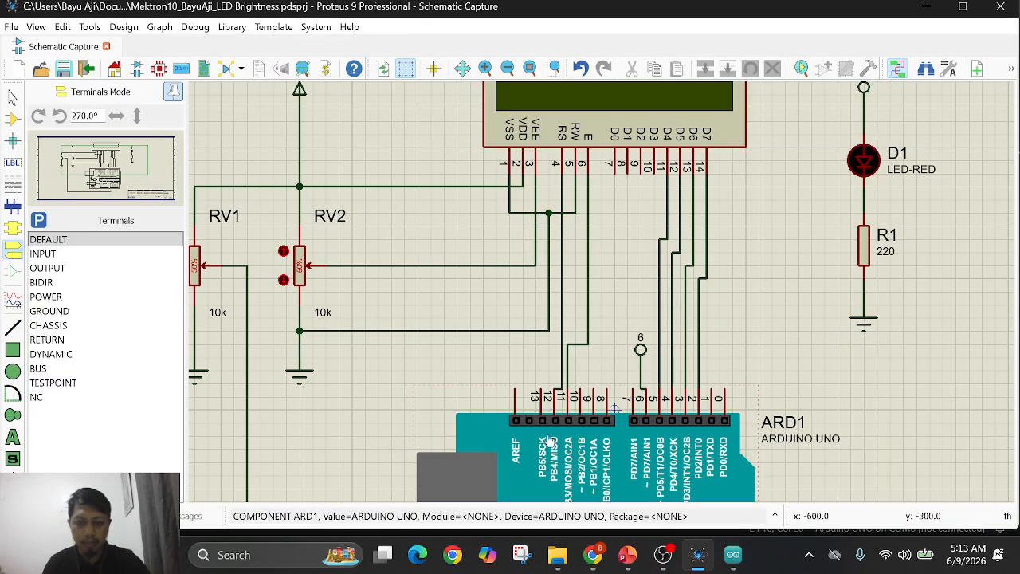
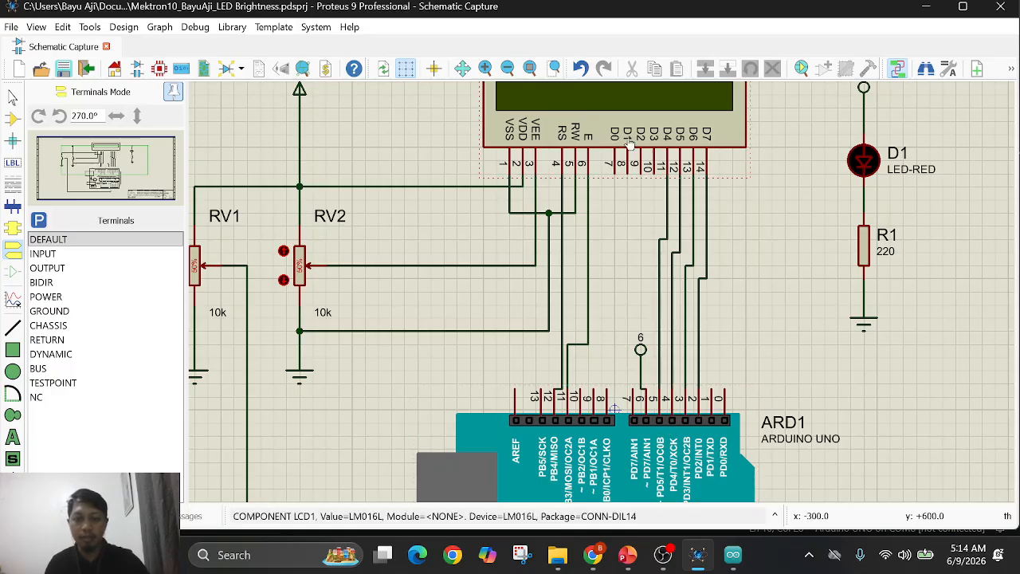
pyautogui.middleClick(764, 343)
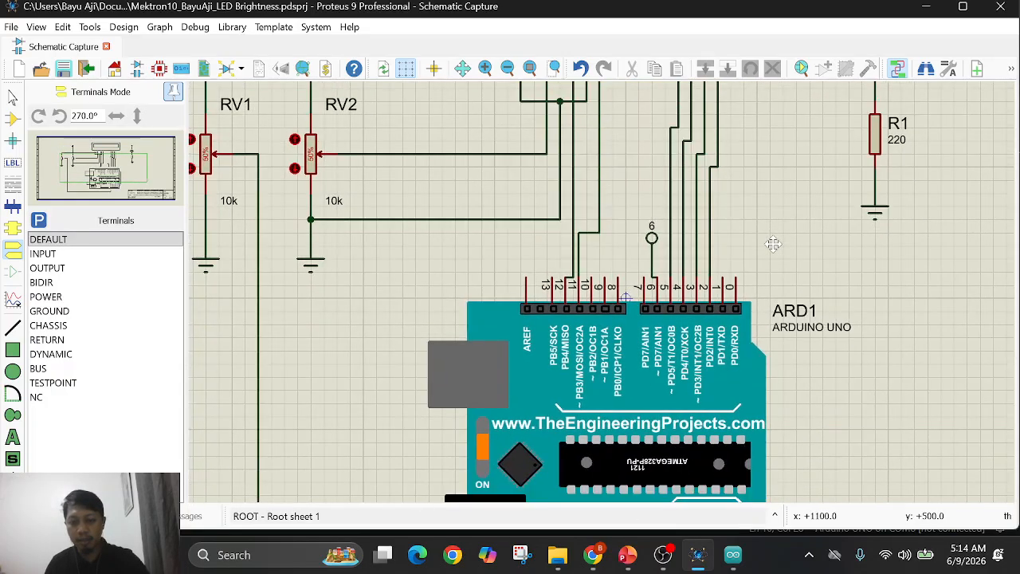
pyautogui.click(777, 231)
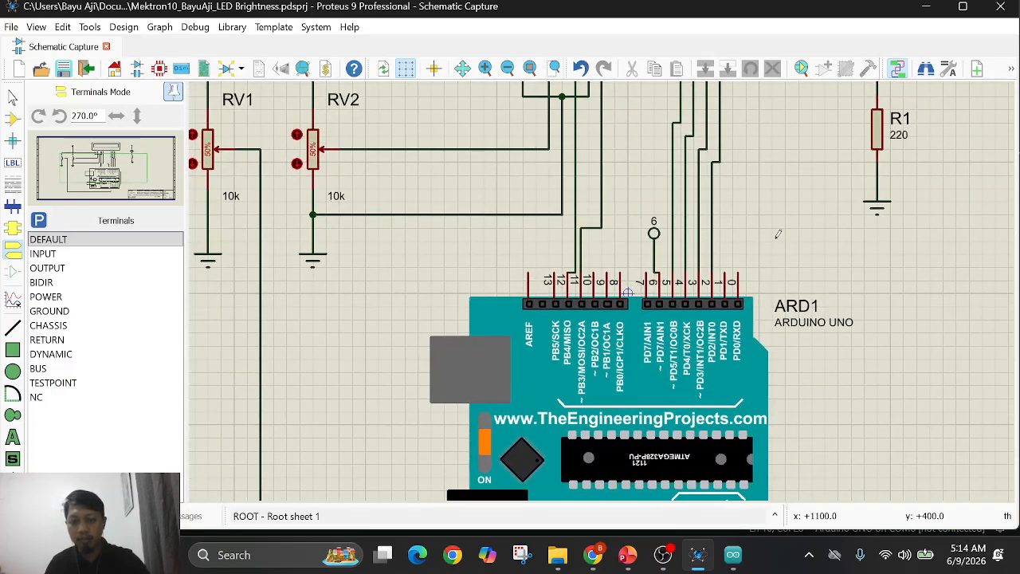
# Step: Inspect the Arduino UNO's digital pin wiring, switch to the Arduino IDE and review the LEDBrightness sketch's lcd pin declaration
pyautogui.middleClick(798, 320)
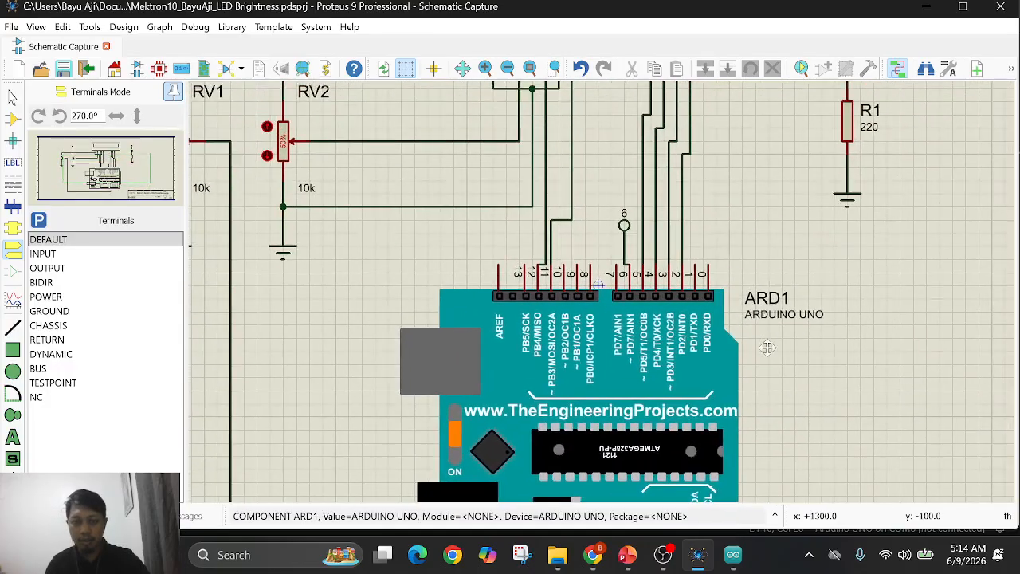
pyautogui.click(750, 354)
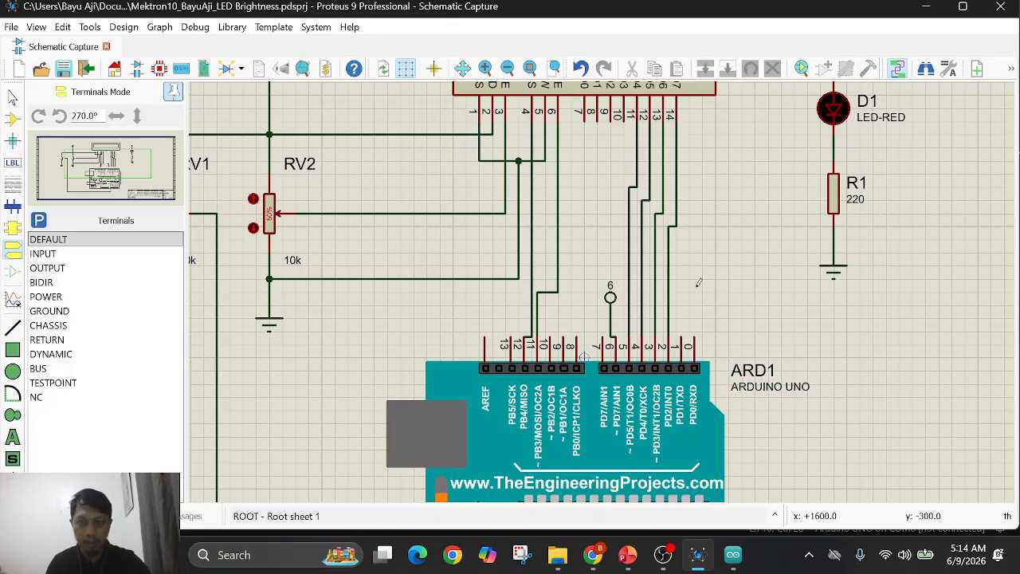
pyautogui.moveTo(698, 558)
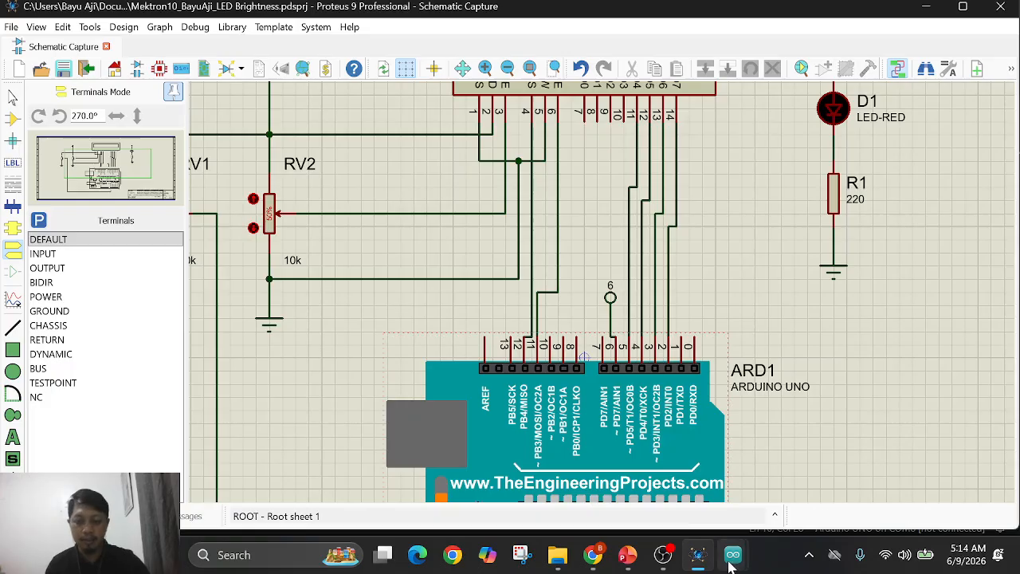
pyautogui.moveTo(734, 558)
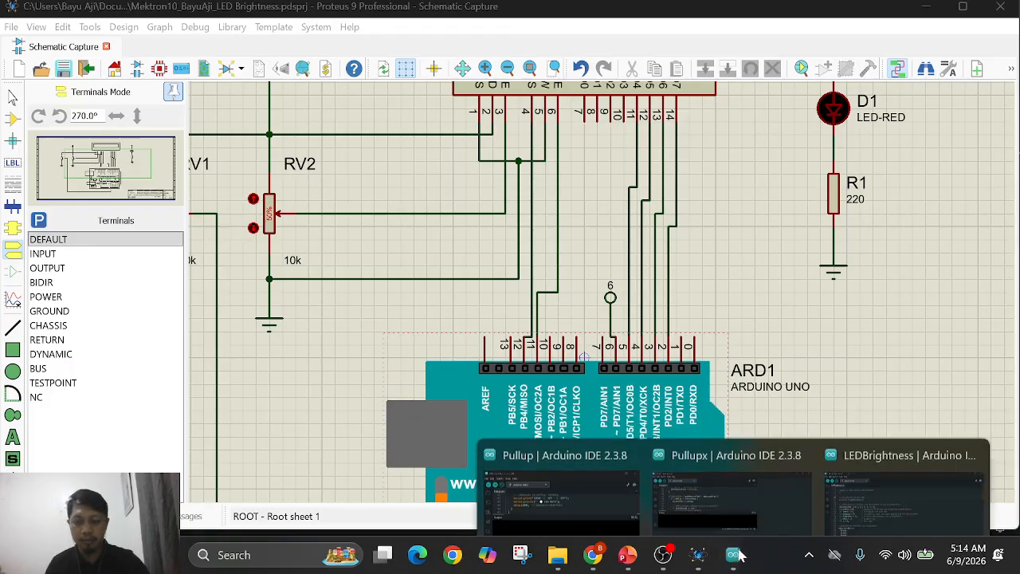
pyautogui.click(871, 471)
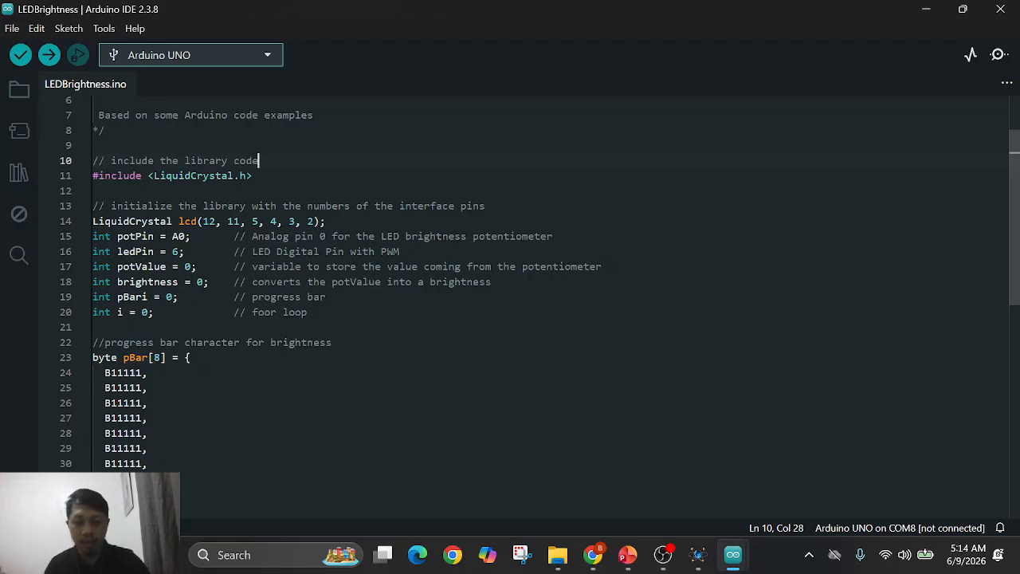
# Step: Switch to Proteus and compare the LCD, pin 6 terminal and analog connections of the Arduino UNO with the sketch's pin declarations
pyautogui.click(696, 556)
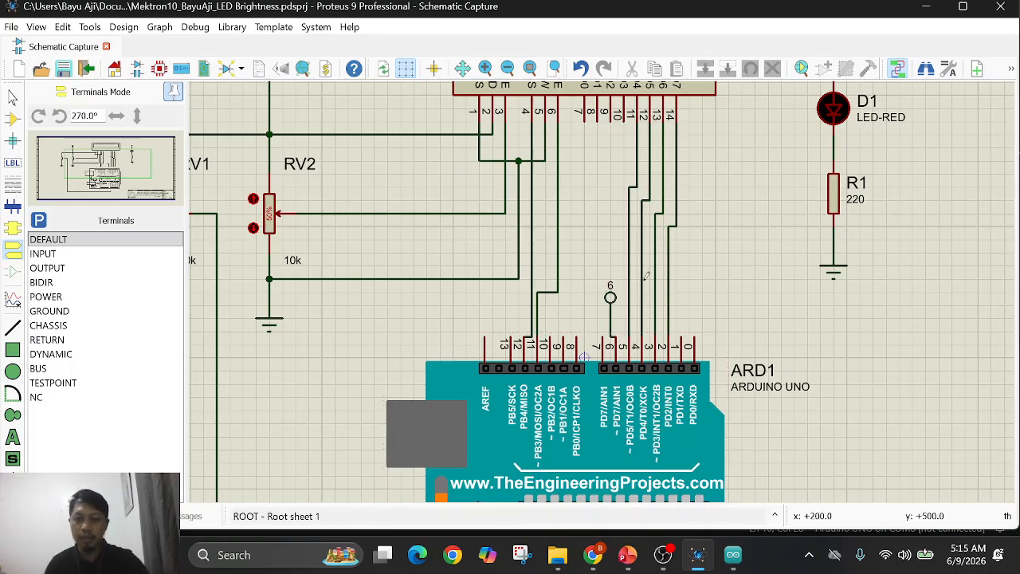
pyautogui.middleClick(745, 258)
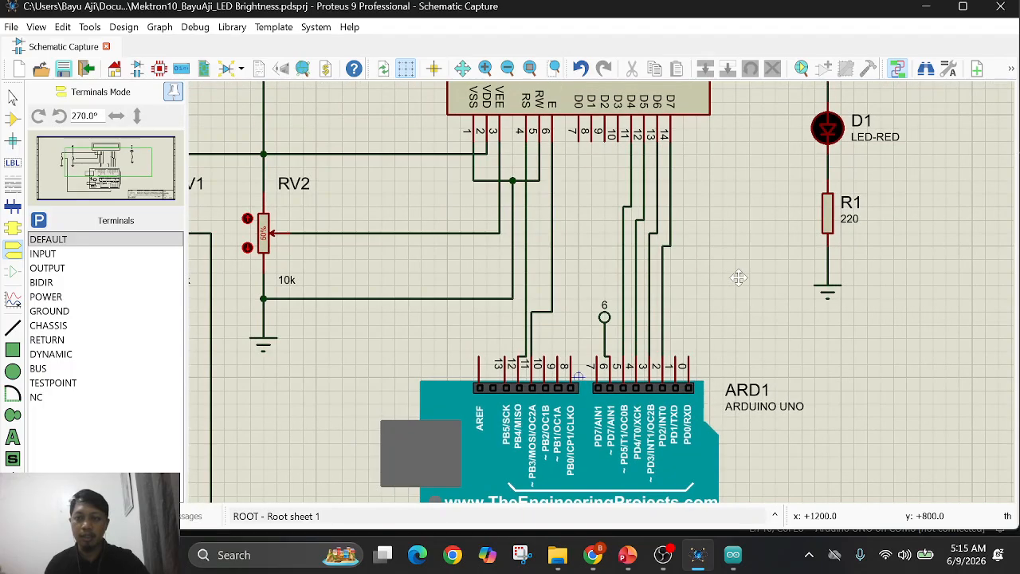
pyautogui.click(759, 252)
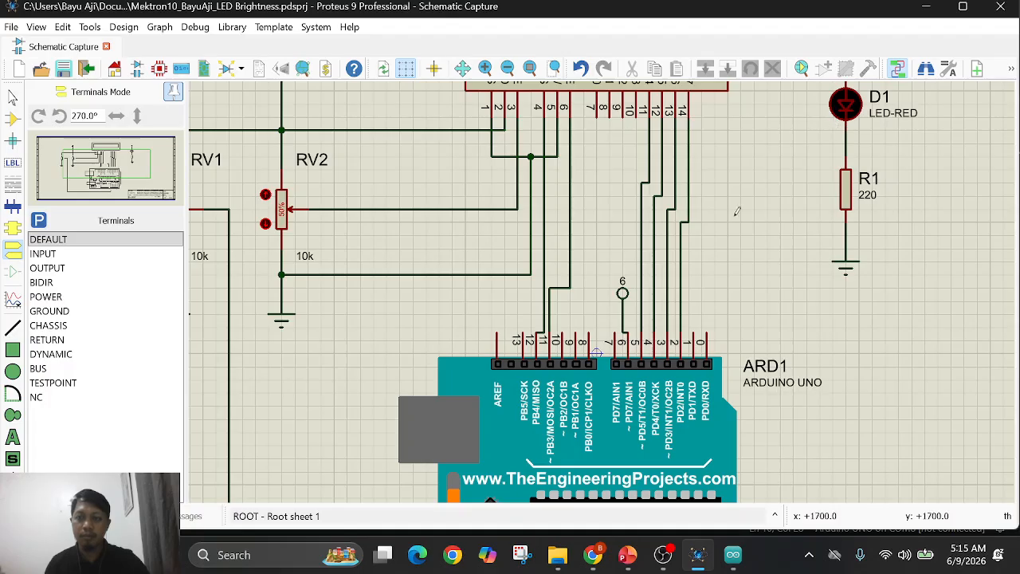
pyautogui.middleClick(732, 230)
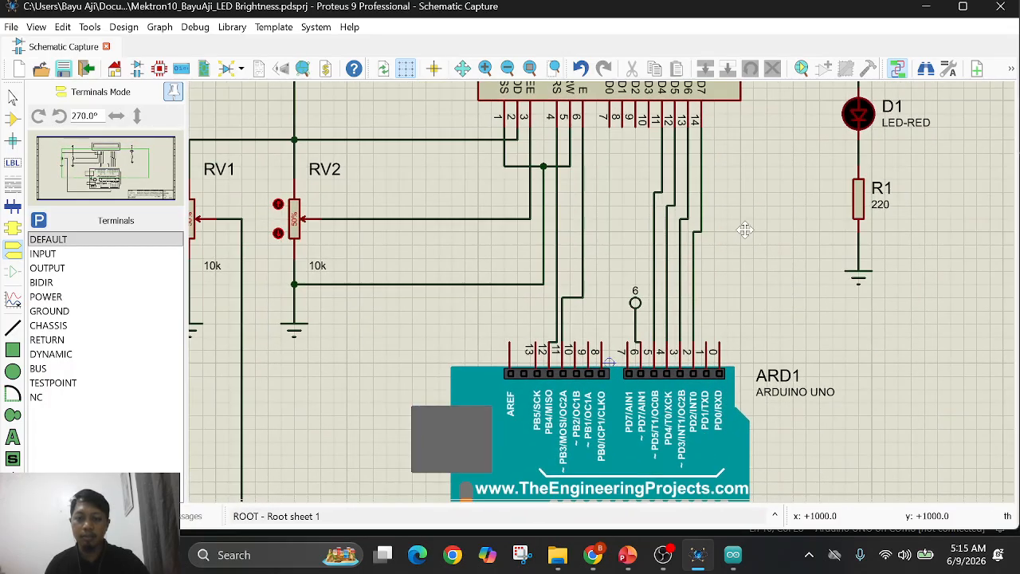
pyautogui.click(739, 238)
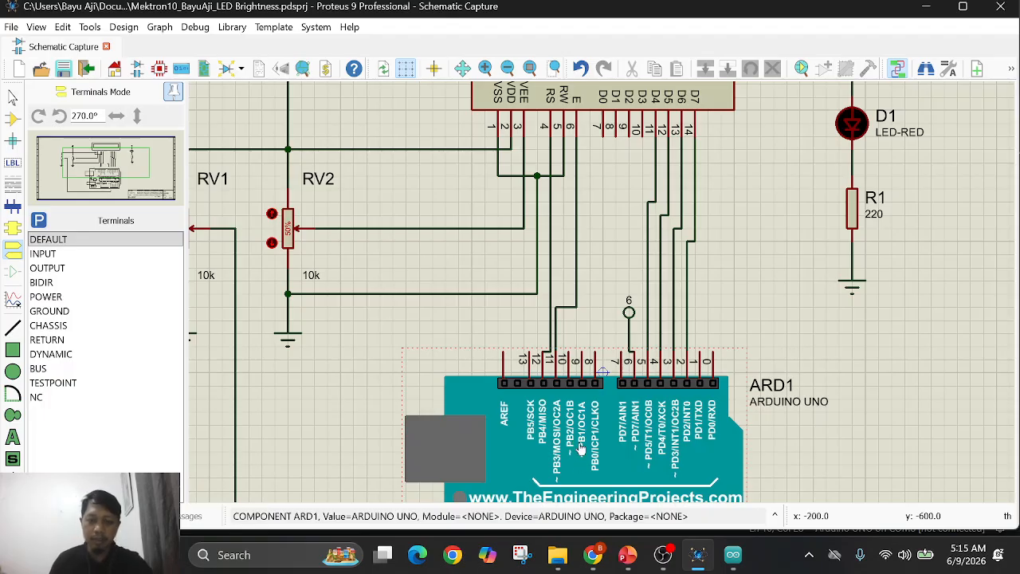
pyautogui.middleClick(771, 298)
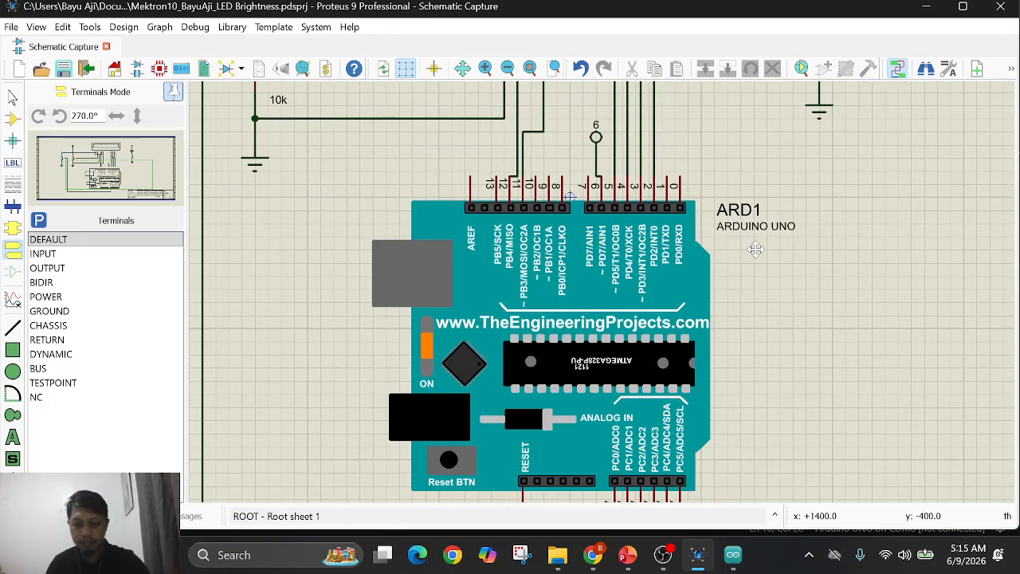
pyautogui.click(774, 299)
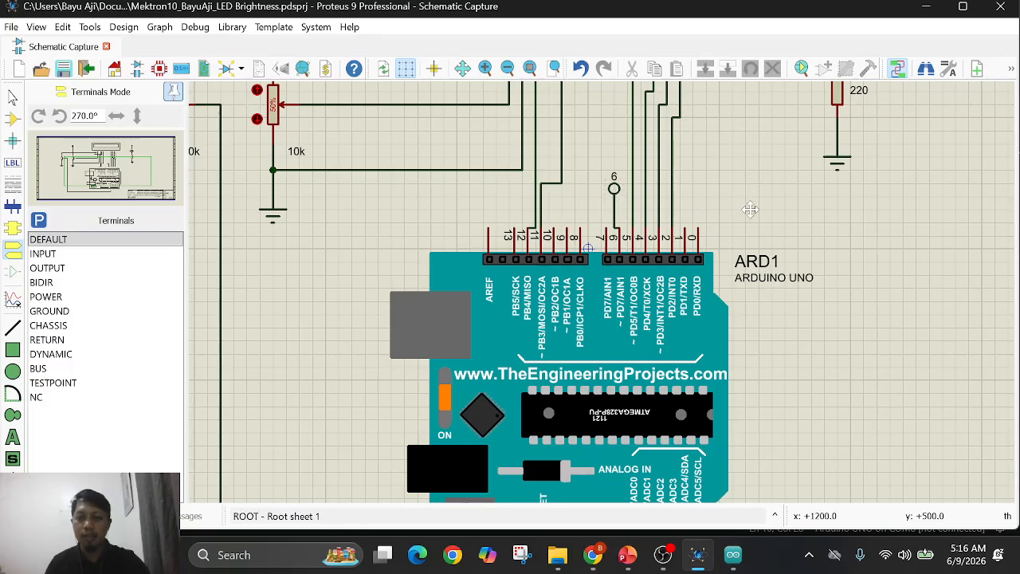
pyautogui.middleClick(751, 200)
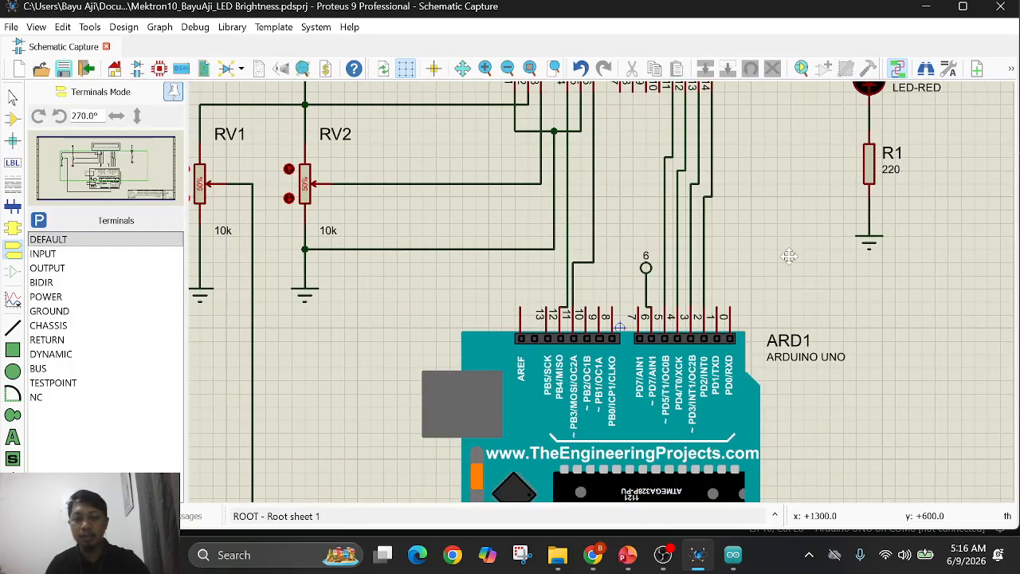
pyautogui.click(784, 271)
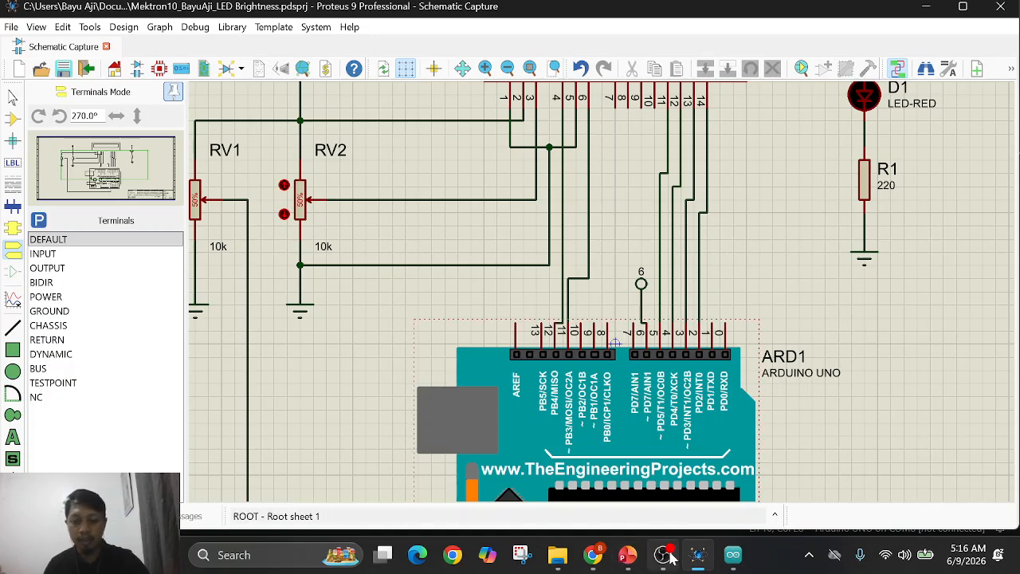
# Step: Switch to the LEDBrightness sketch in the Arduino IDE and examine the ledPin and potValue declarations on lines 16 and 17
pyautogui.moveTo(733, 555)
pyautogui.moveTo(849, 480)
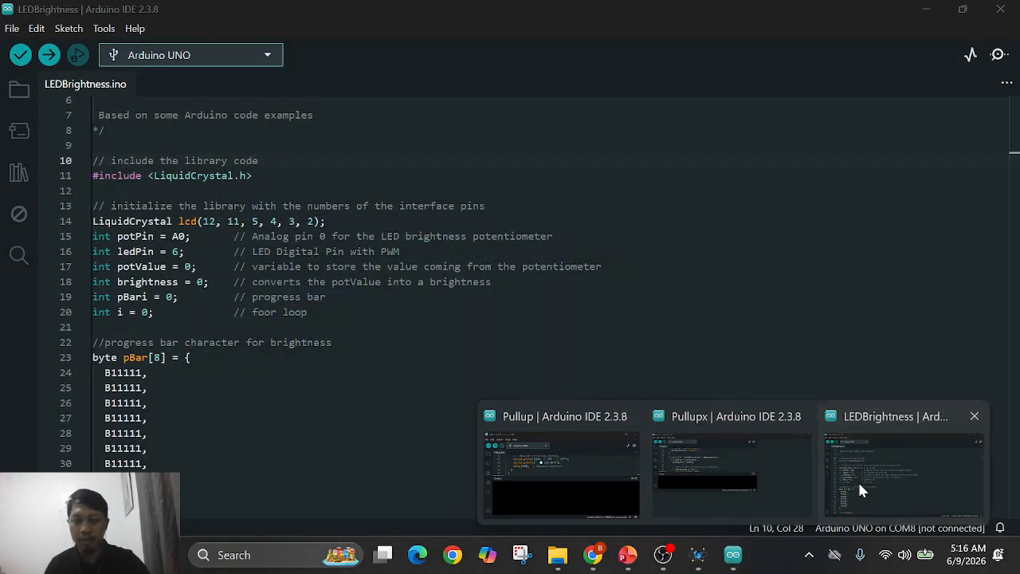
pyautogui.click(858, 480)
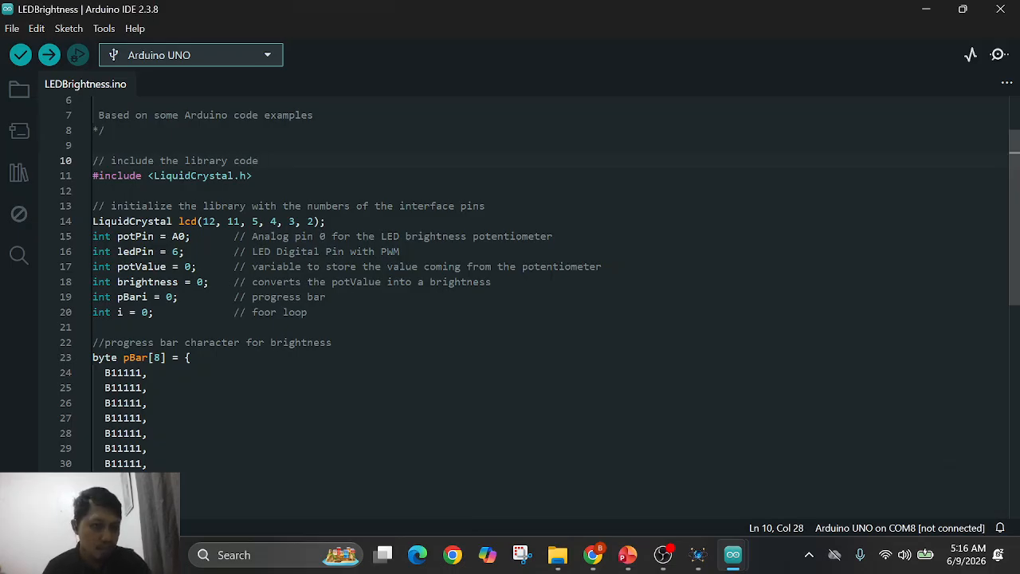
pyautogui.click(401, 252)
pyautogui.click(142, 267)
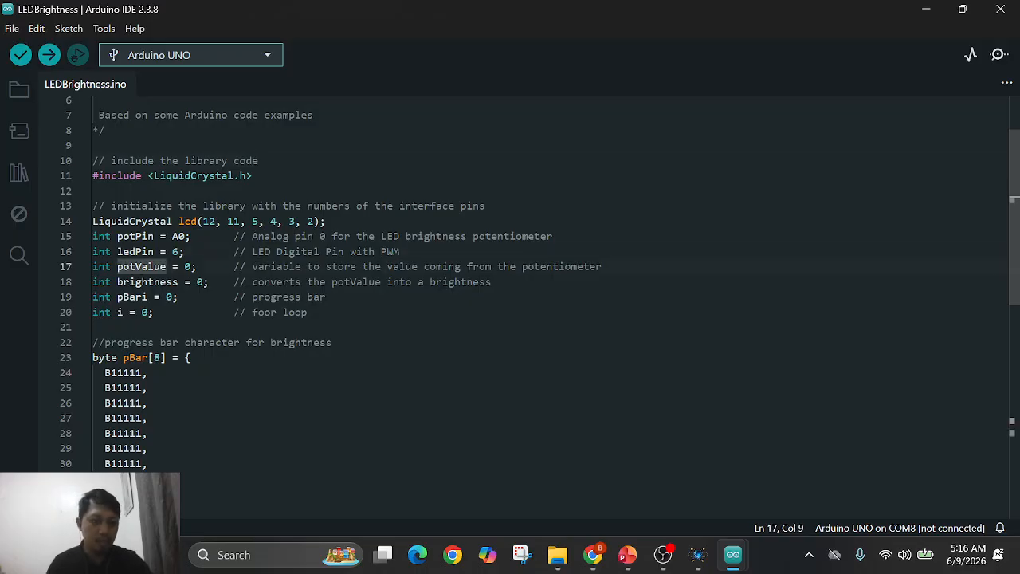
pyautogui.click(94, 327)
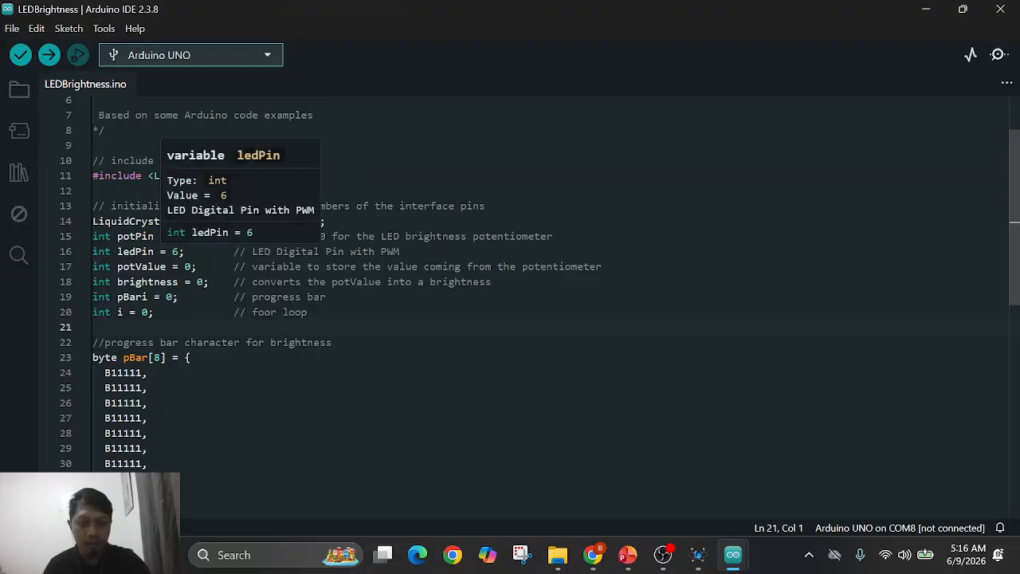
pyautogui.click(147, 266)
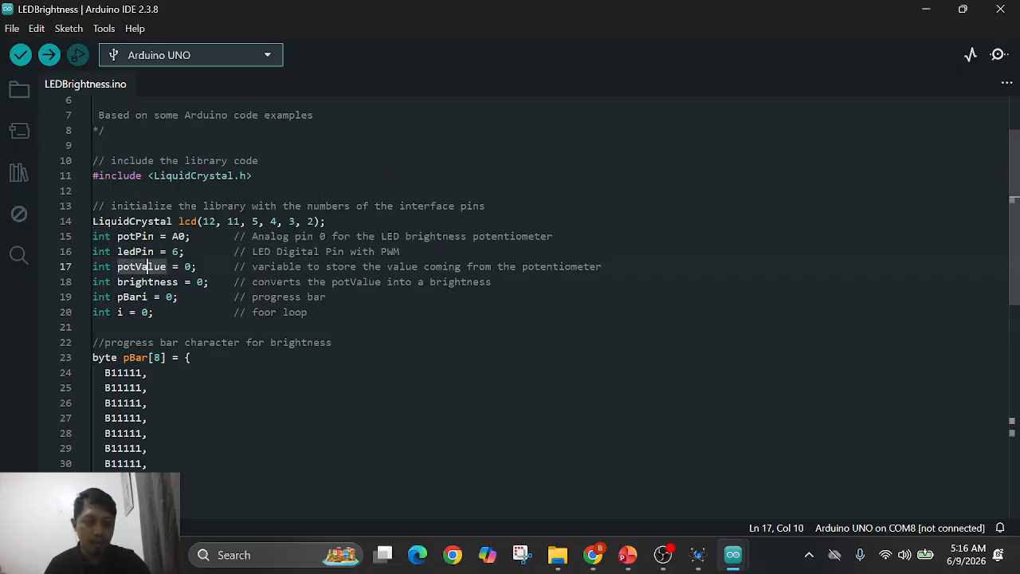
pyautogui.click(113, 326)
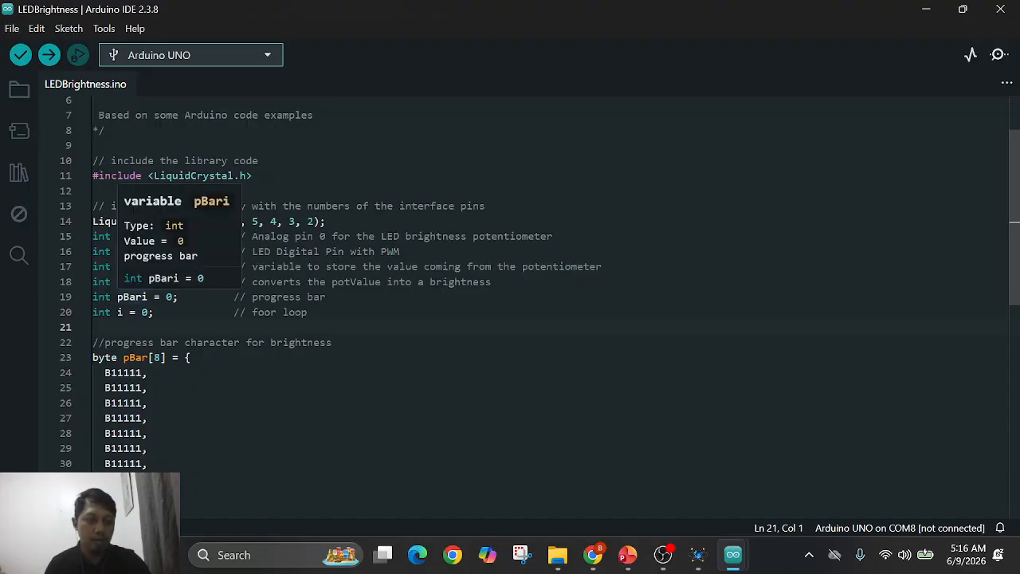
# Step: Examine the pBari progress bar variable on line 19 and the loop variable i on line 20
pyautogui.click(118, 297)
pyautogui.click(122, 296)
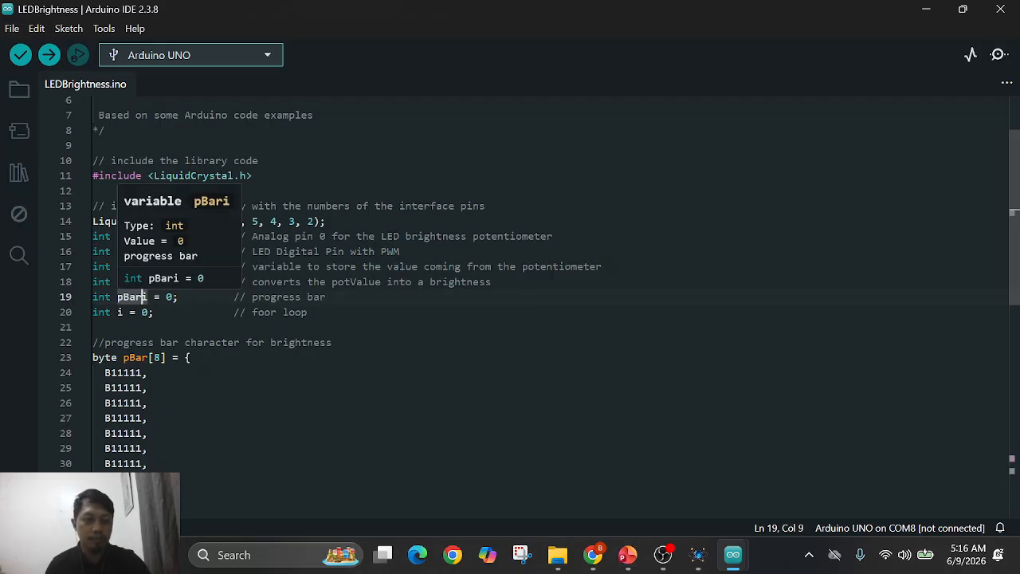
pyautogui.press('Right')
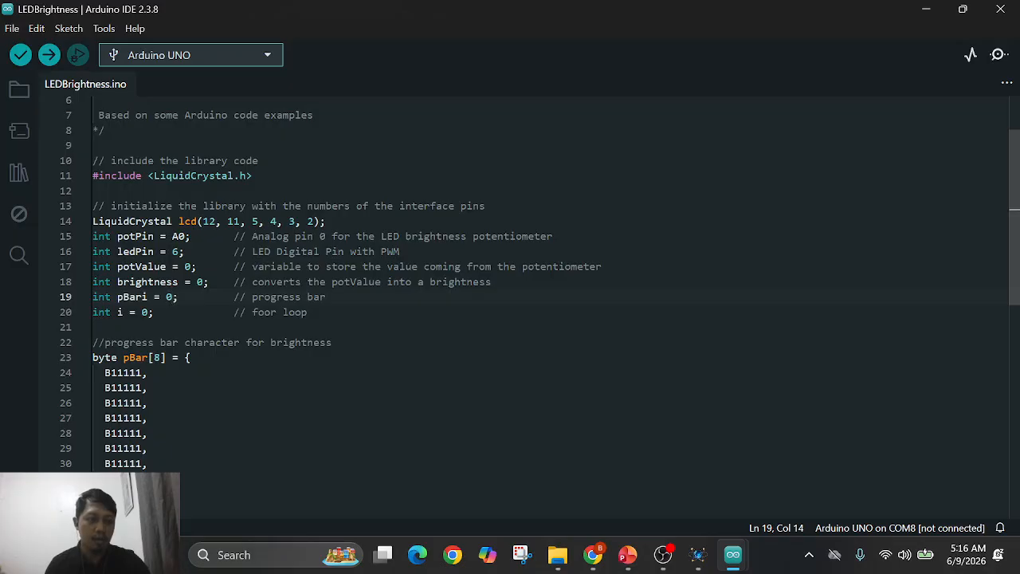
pyautogui.moveTo(120, 313)
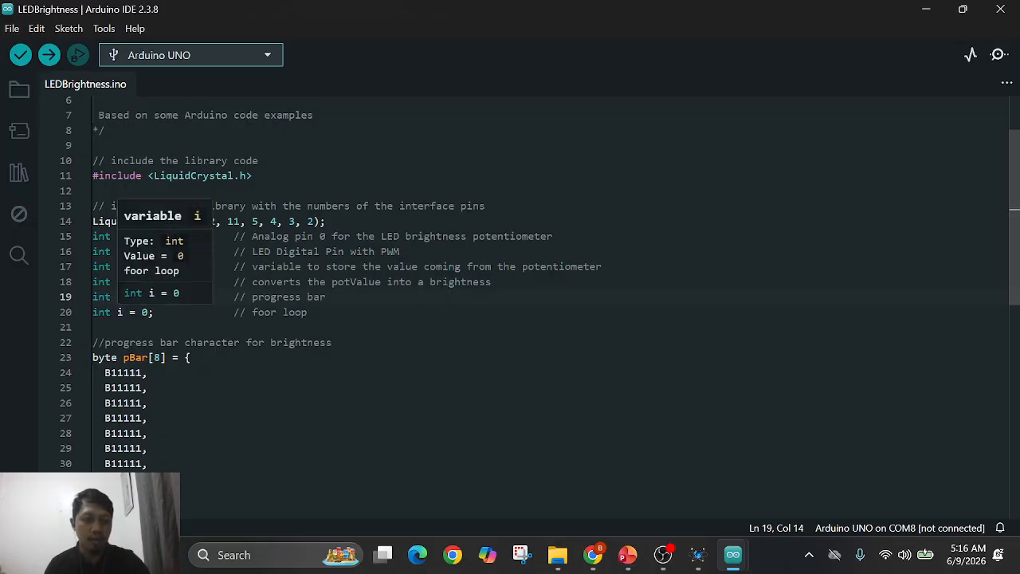
pyautogui.click(227, 312)
pyautogui.click(129, 311)
pyautogui.click(147, 311)
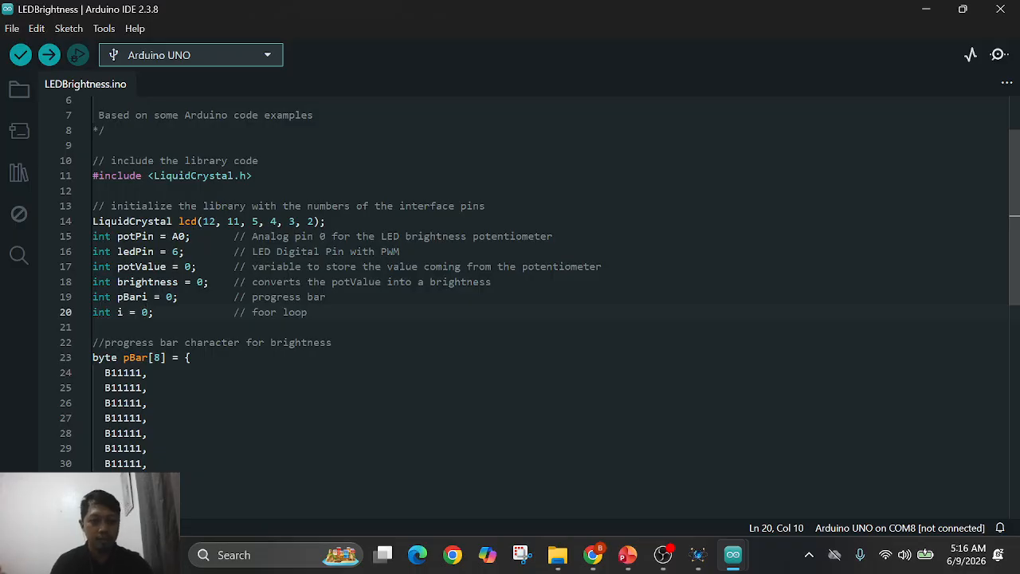
# Step: Go through the pBar[8] progress bar character array row by row, from its comment on line 22 to line 31
pyautogui.click(164, 342)
pyautogui.press('Down')
pyautogui.press('Down')
pyautogui.press('Down')
pyautogui.press('Down')
pyautogui.press('Down')
pyautogui.press('Down')
pyautogui.press('Down')
pyautogui.press('Down')
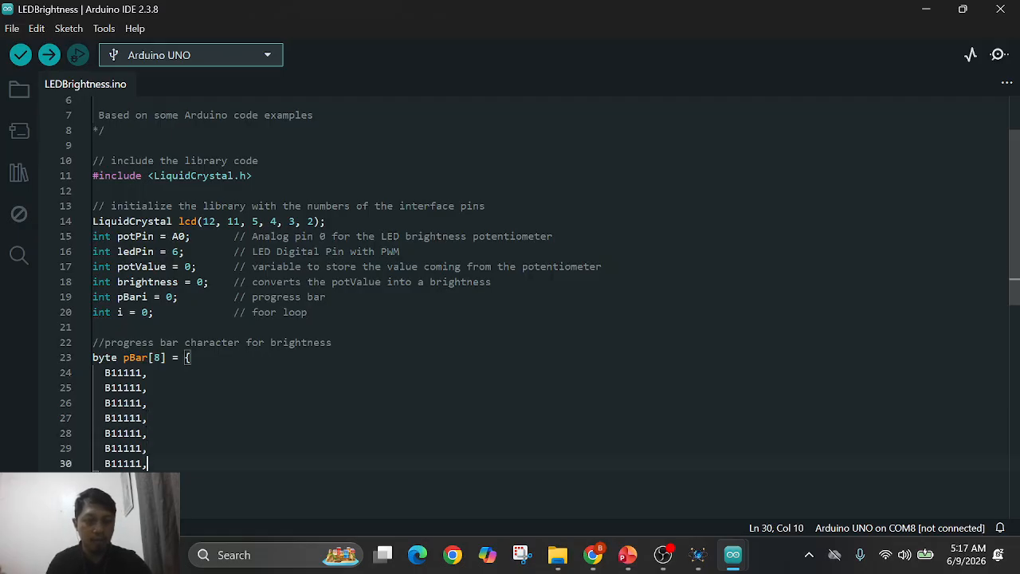
pyautogui.scroll(-1, 523, 308)
pyautogui.scroll(-1, 523, 308)
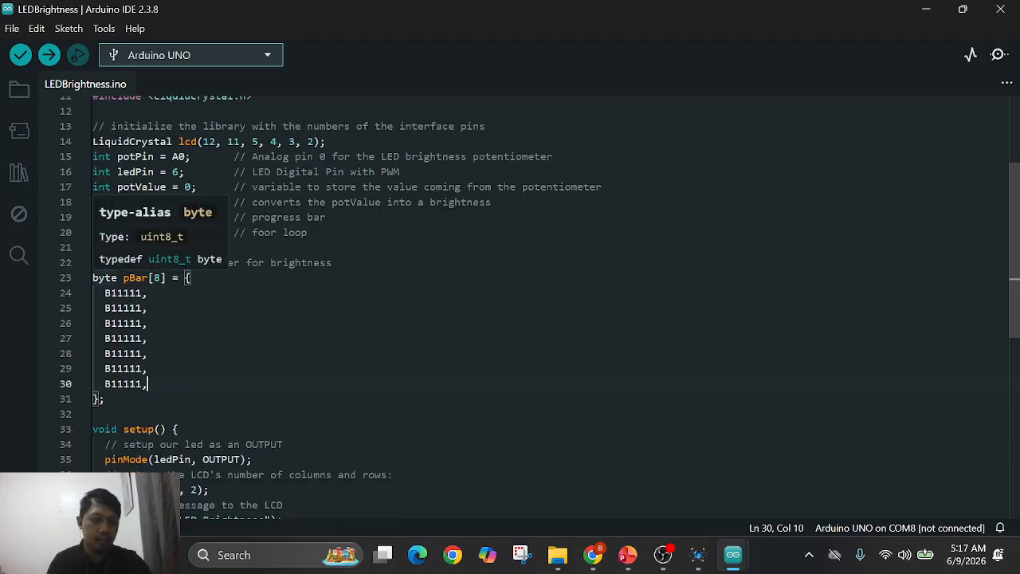
pyautogui.press('Down')
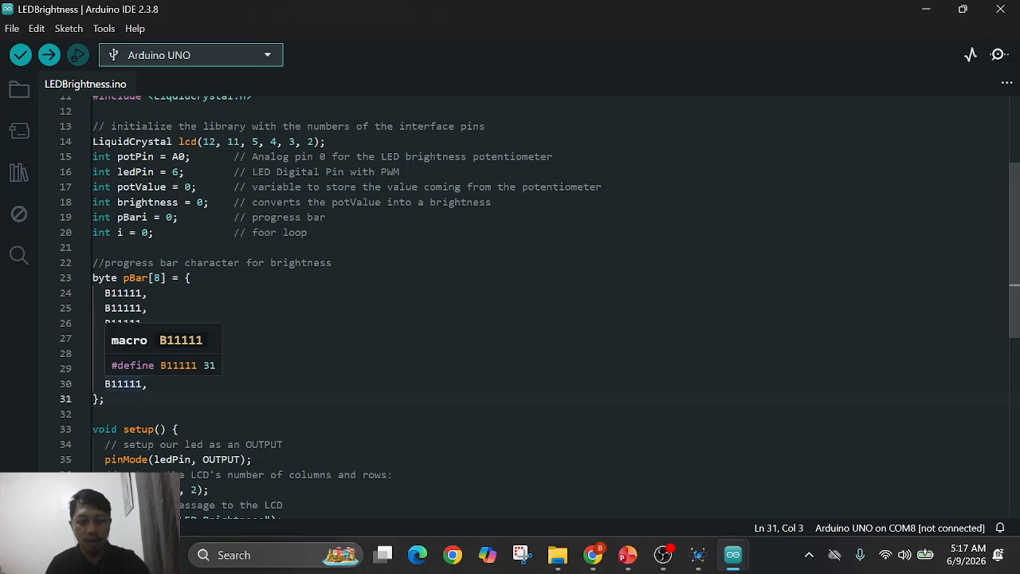
# Step: Zoom in on LCD1 in Proteus, then switch to the Arduino e-book in Chrome and enlarge the photo of the LCD's progress bar
pyautogui.click(700, 558)
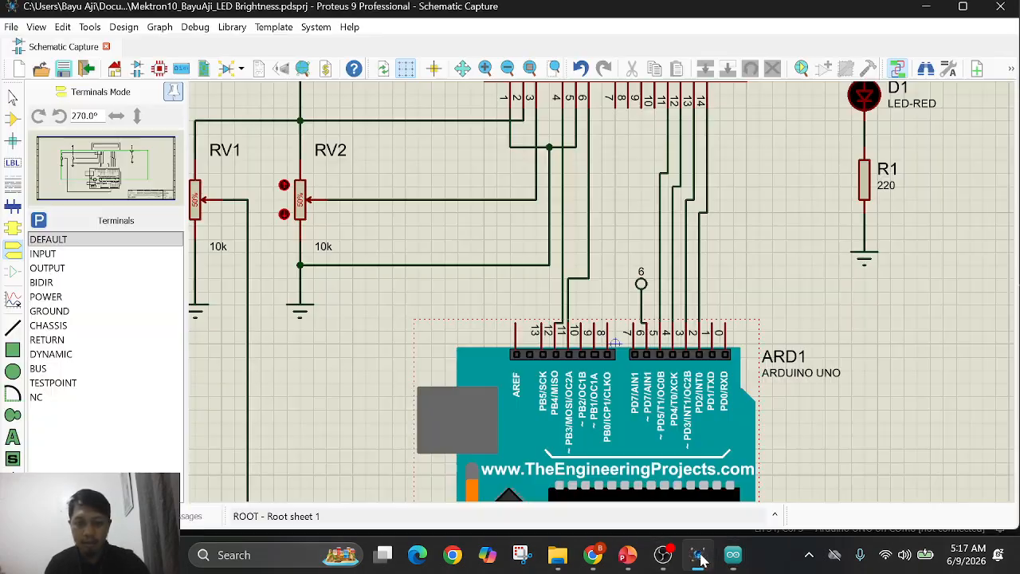
pyautogui.scroll(3, 574, 397)
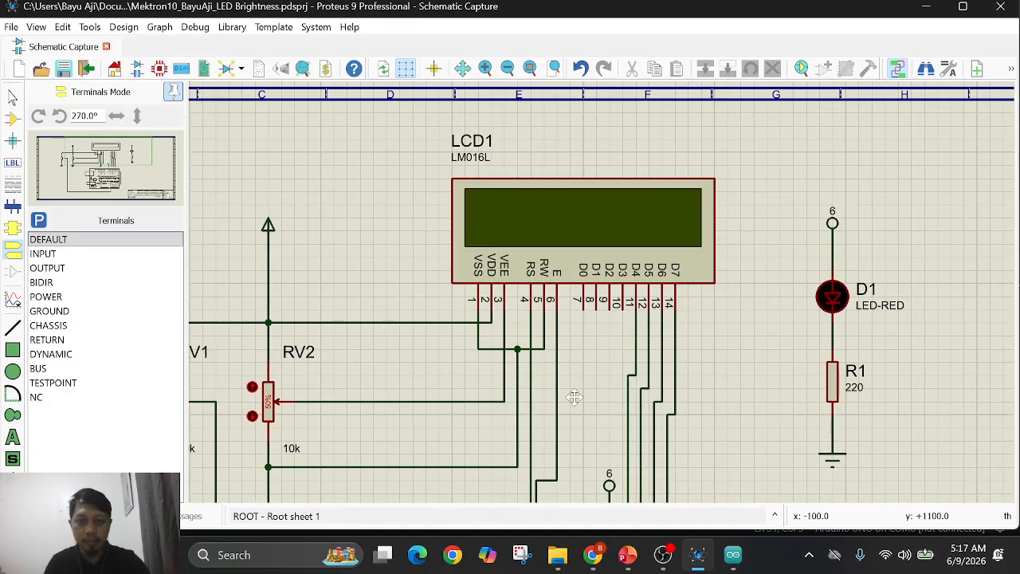
pyautogui.click(587, 370)
pyautogui.scroll(1, 604, 289)
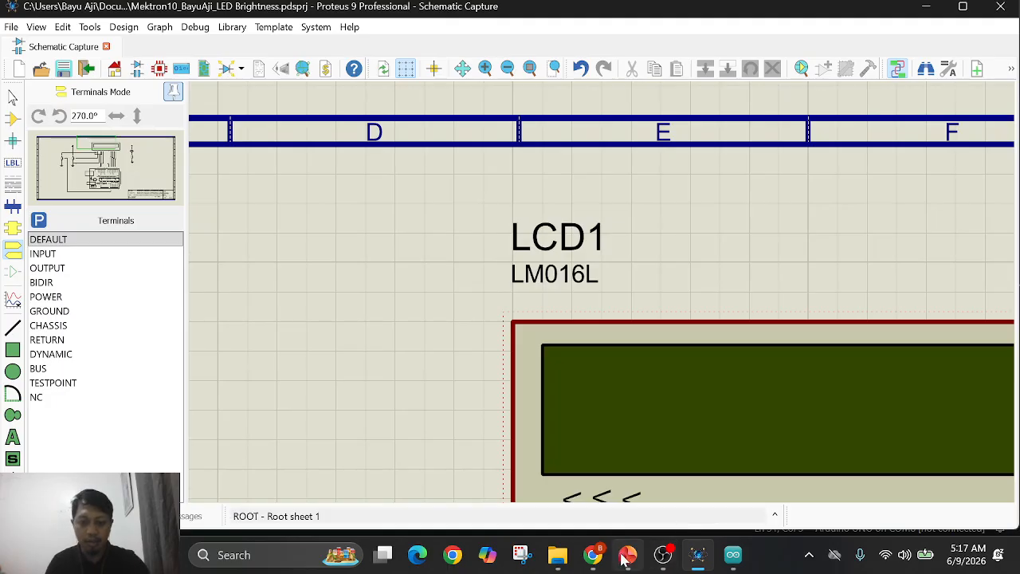
pyautogui.click(593, 558)
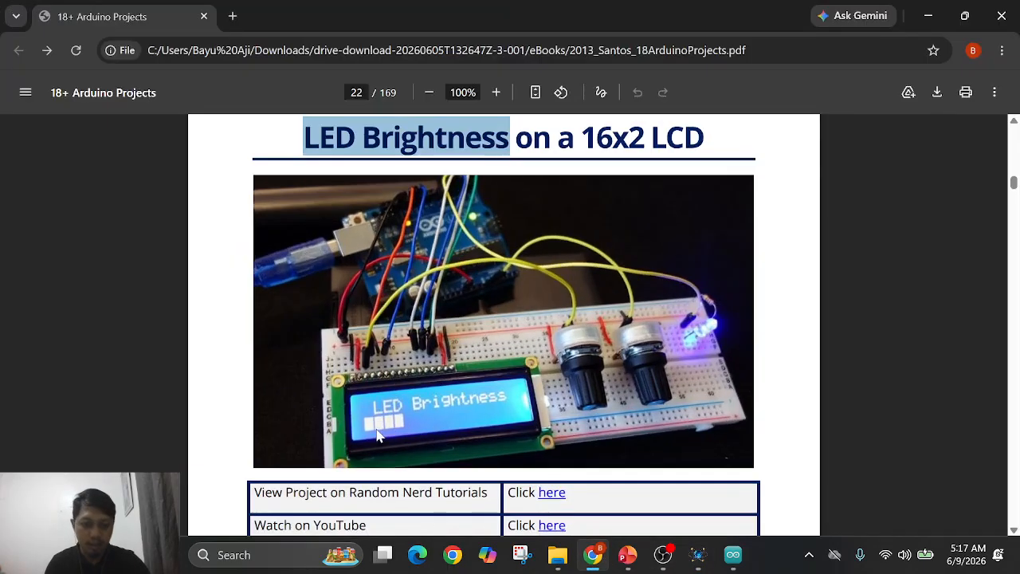
pyautogui.scroll(6, 382, 432)
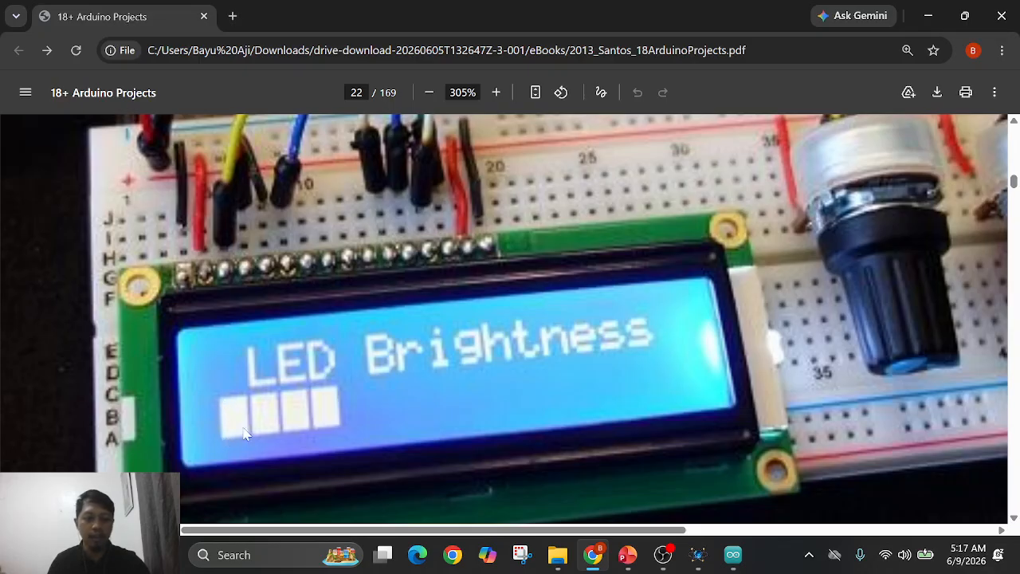
# Step: Return to the LEDBrightness sketch in the Arduino IDE and examine the first B11111 row of the pBar array on line 24
pyautogui.moveTo(733, 555)
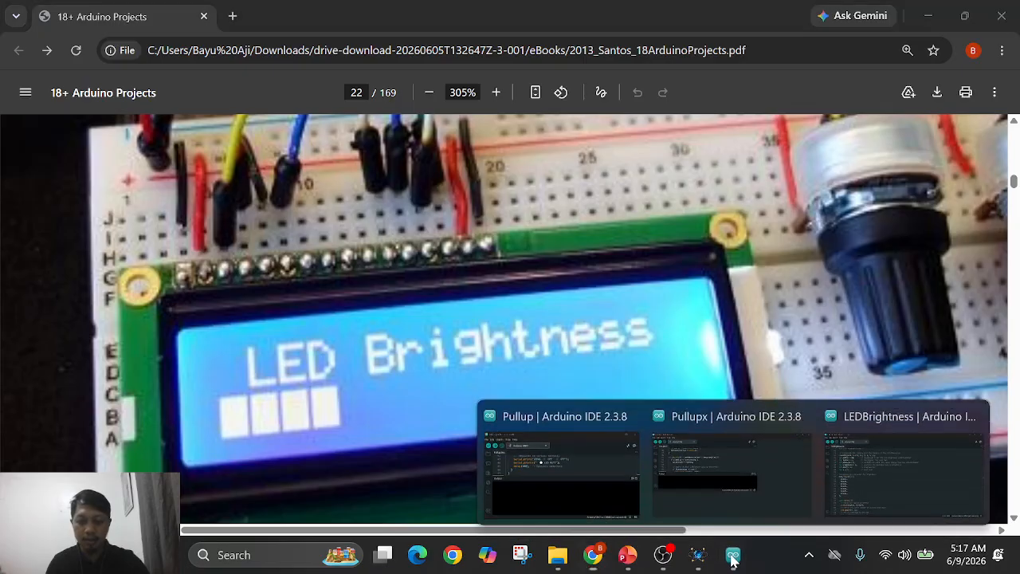
pyautogui.moveTo(721, 493)
pyautogui.click(858, 489)
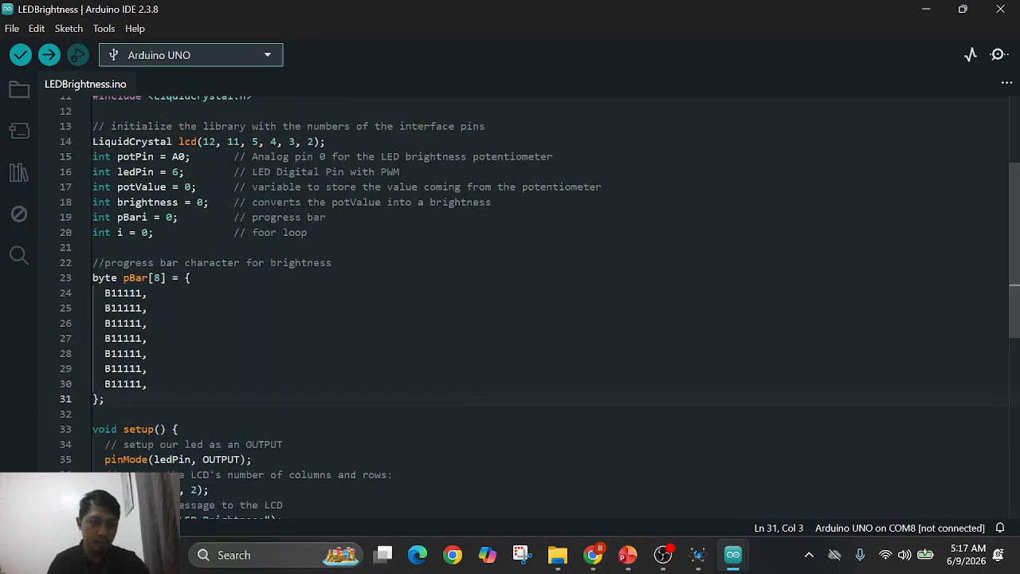
pyautogui.click(111, 293)
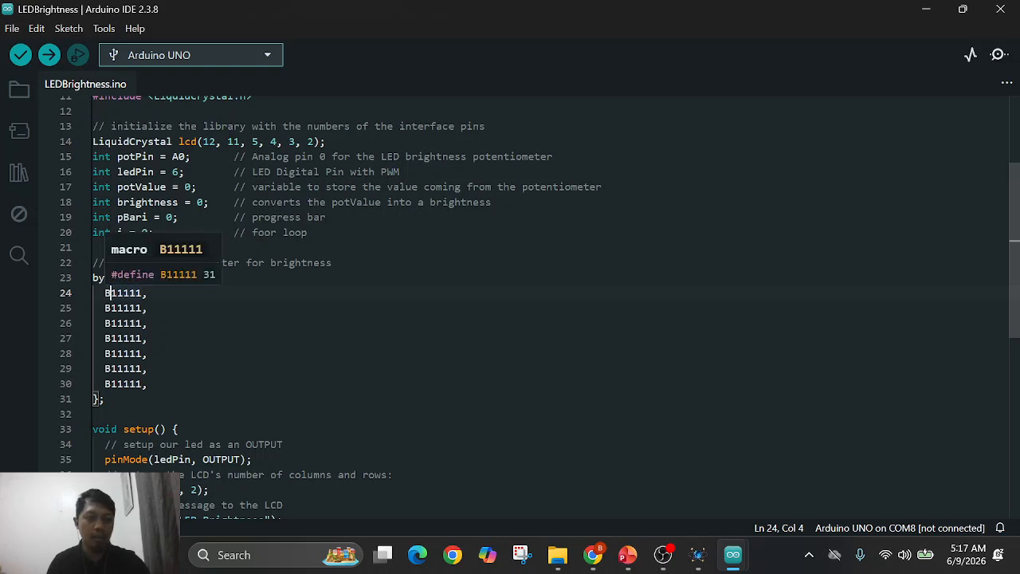
# Step: Review each B11111 row on lines 24 to 30 against the pBar array size [8] on line 23
pyautogui.press('Left')
pyautogui.click(148, 339)
pyautogui.click(123, 293)
pyautogui.click(117, 308)
pyautogui.click(117, 324)
pyautogui.click(123, 339)
pyautogui.click(117, 354)
pyautogui.click(117, 369)
pyautogui.click(117, 384)
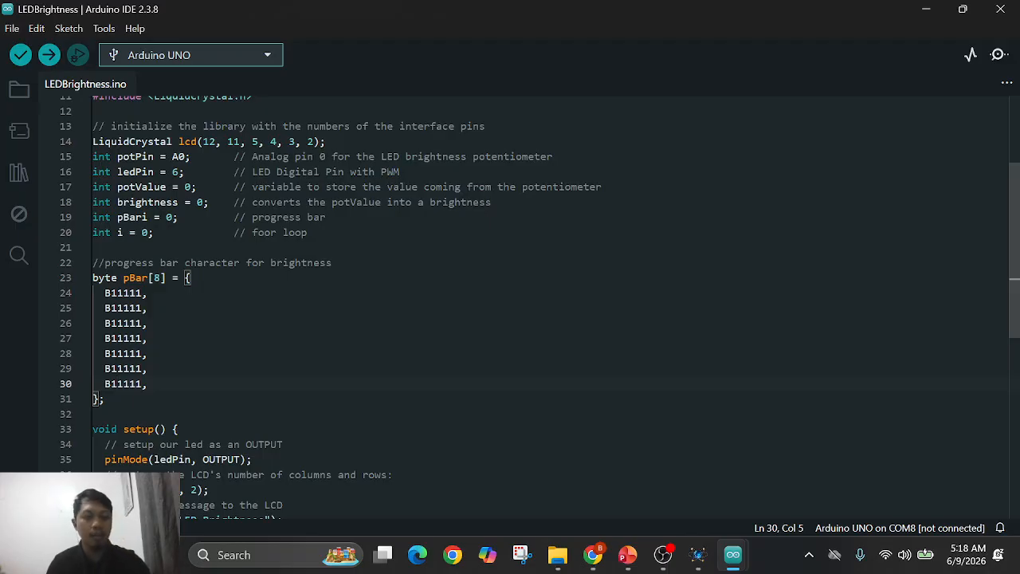
pyautogui.click(157, 277)
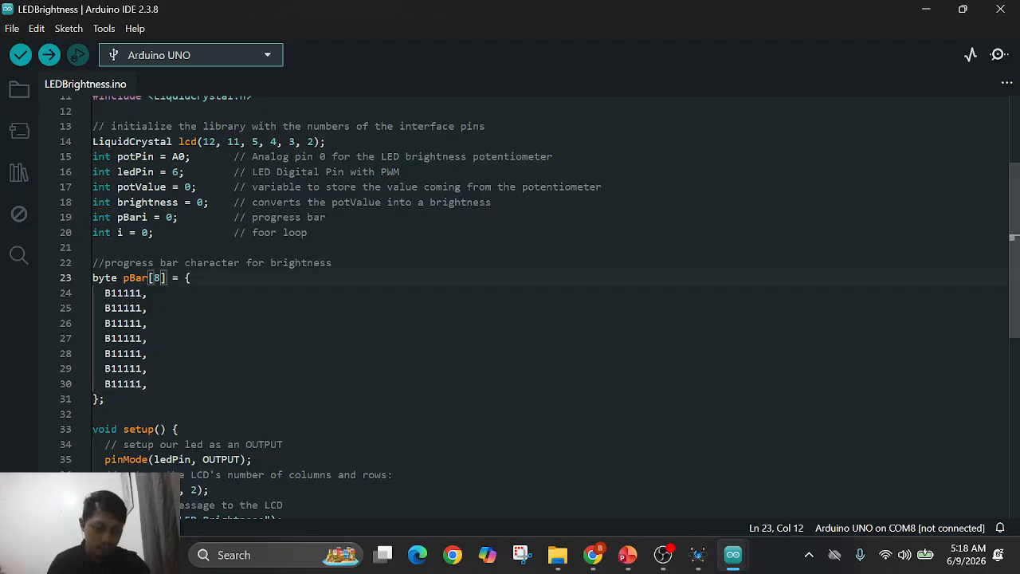
pyautogui.click(130, 292)
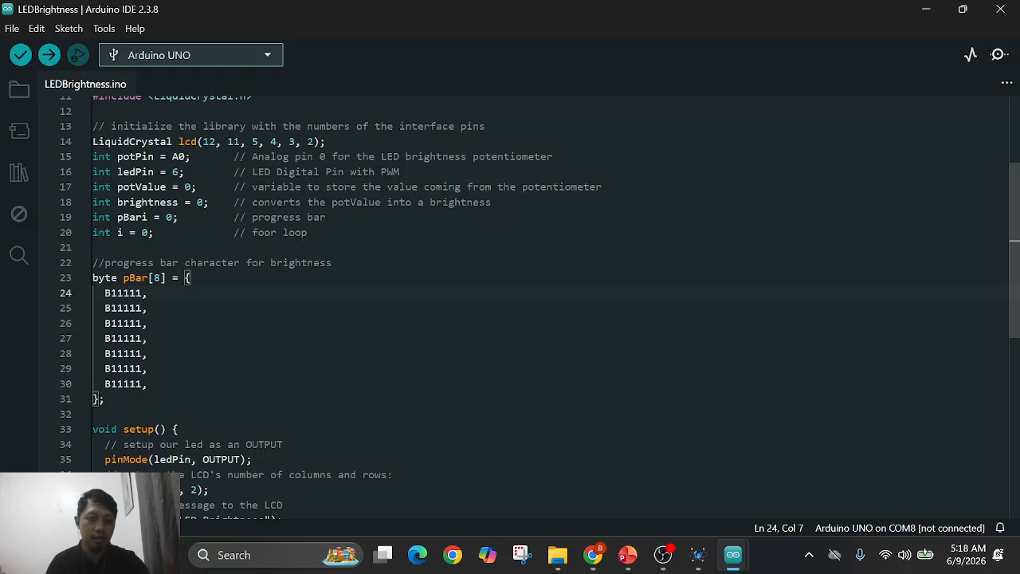
pyautogui.click(105, 399)
# Step: Examine pinMode(ledPin, OUTPUT) on line 35 of setup() and trace ledPin back to its declaration on line 16
pyautogui.scroll(-5, 510, 307)
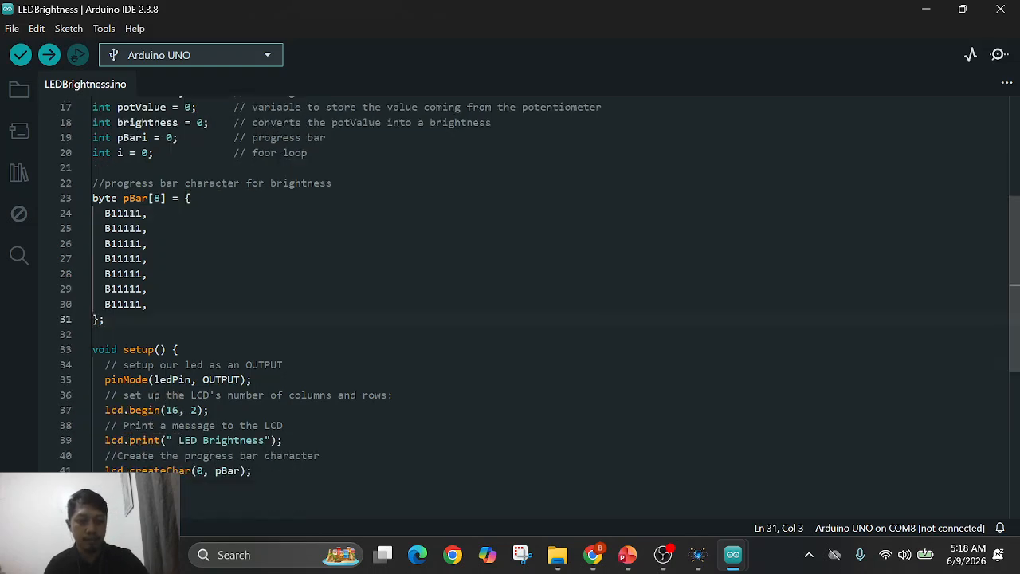
pyautogui.click(96, 229)
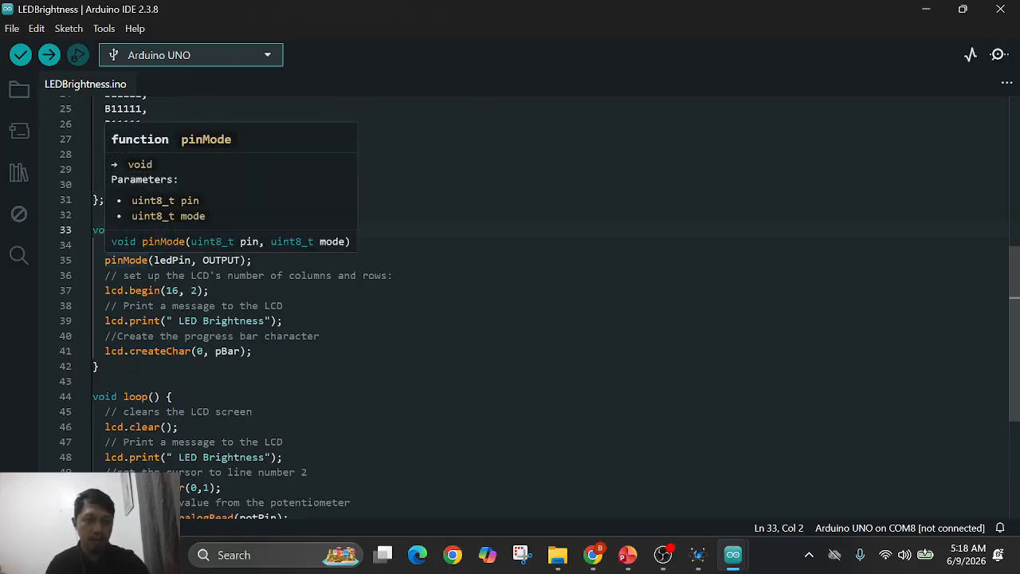
pyautogui.click(105, 261)
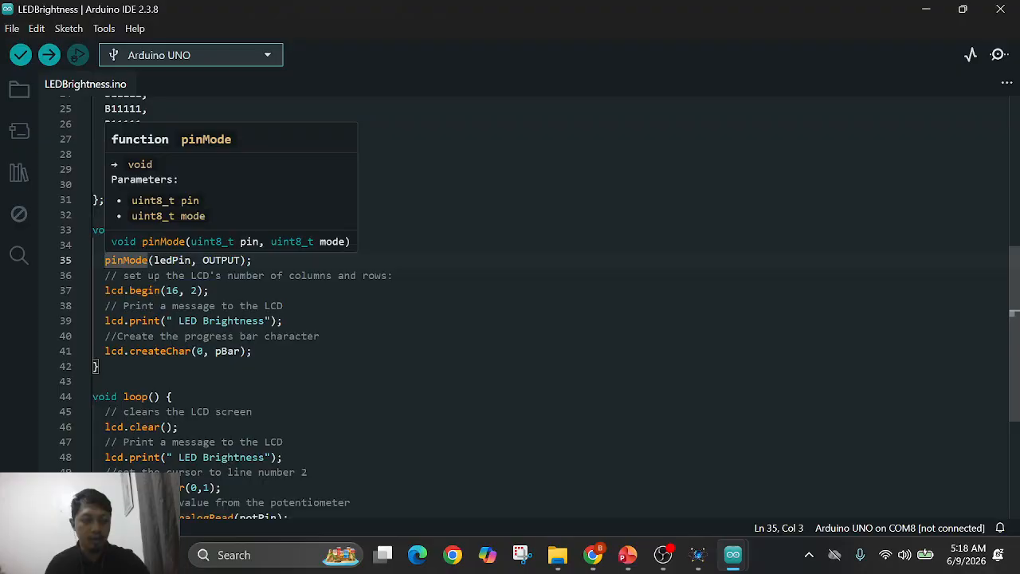
pyautogui.click(148, 261)
pyautogui.click(184, 260)
pyautogui.scroll(3, 184, 260)
pyautogui.scroll(2, 159, 171)
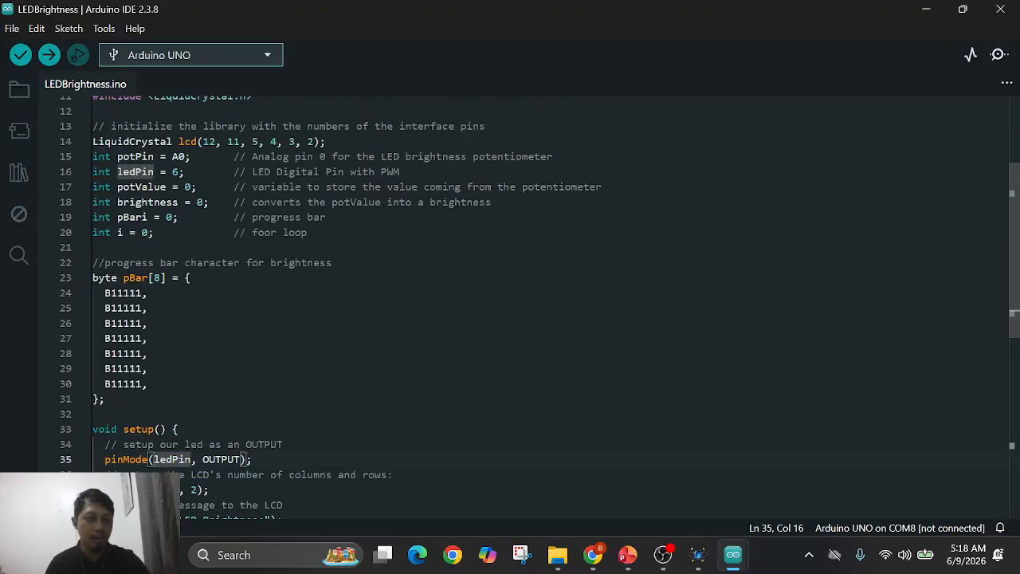
pyautogui.click(171, 172)
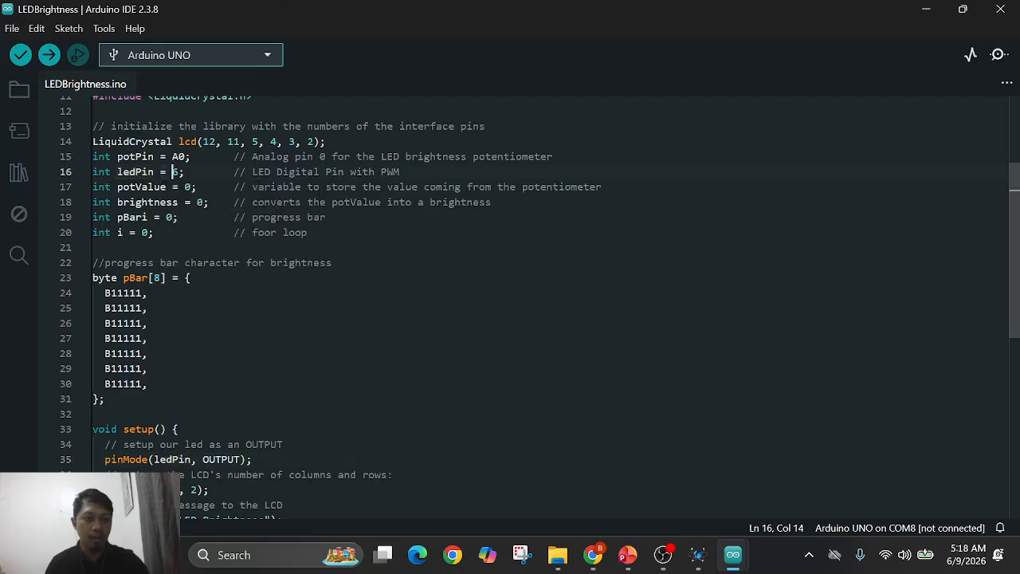
pyautogui.scroll(-2, 171, 172)
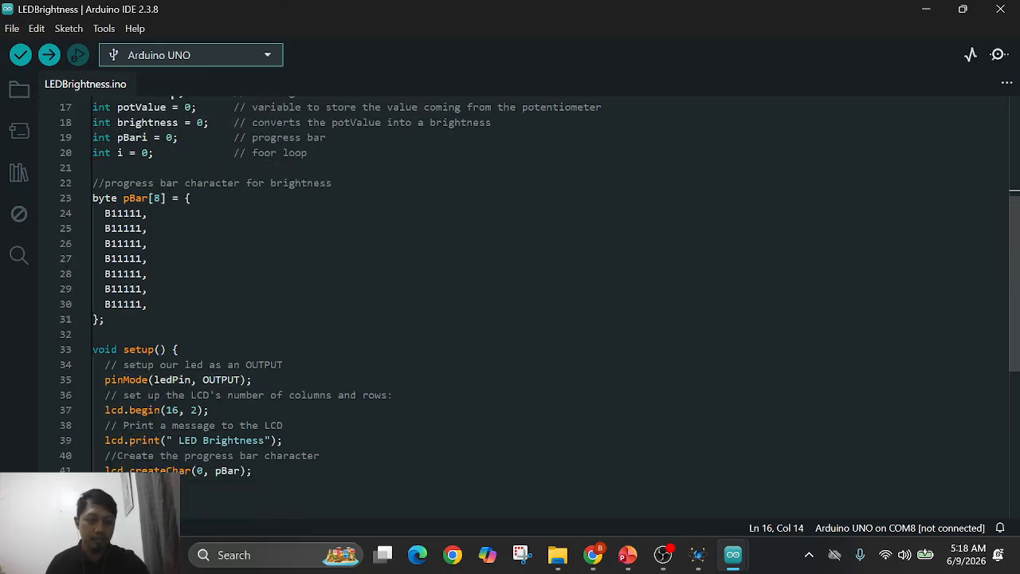
pyautogui.click(222, 380)
# Step: Examine lcd.begin(16, 2) on line 37, including its column and row arguments
pyautogui.click(110, 410)
pyautogui.click(129, 410)
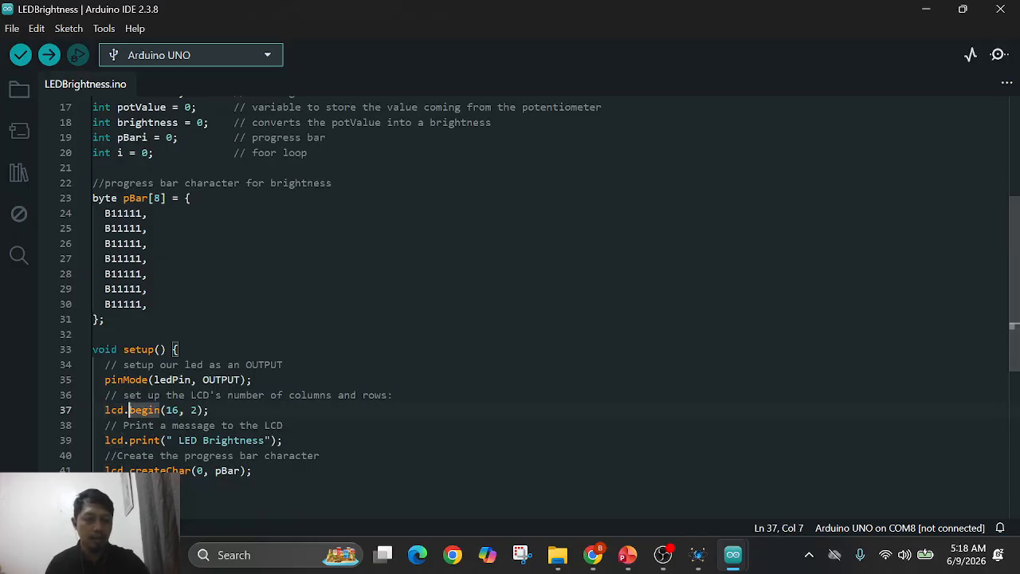
pyautogui.click(285, 425)
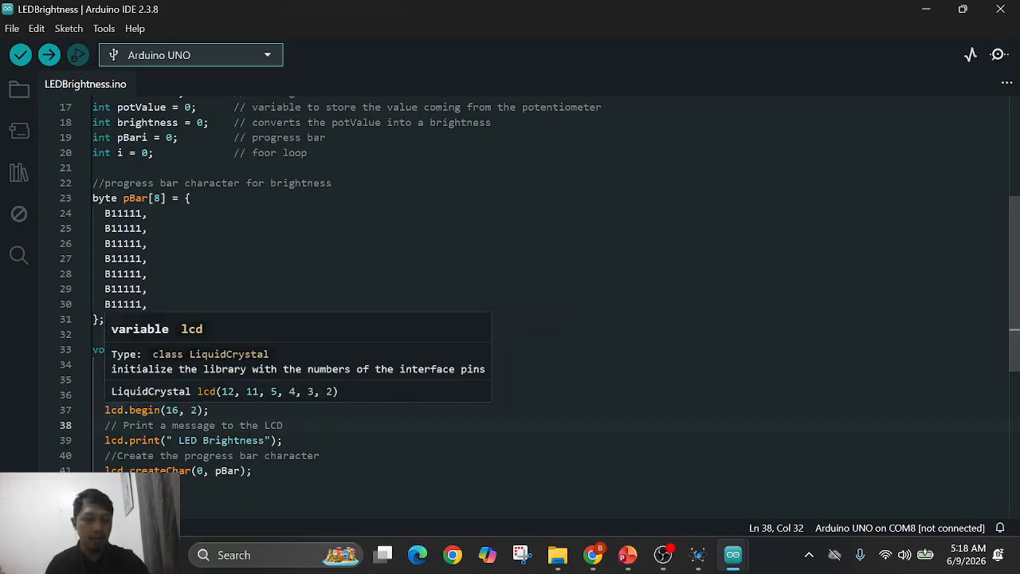
pyautogui.click(166, 410)
pyautogui.click(192, 409)
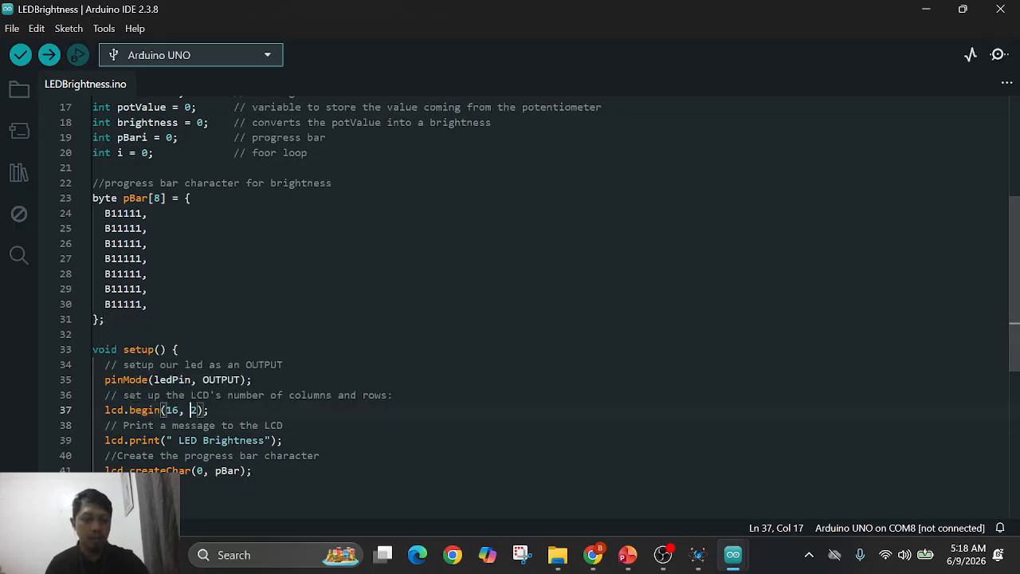
# Step: Examine the lcd.print(" LED Brightness") call on line 39 of setup()
pyautogui.scroll(-1, 191, 410)
pyautogui.scroll(-1, 119, 399)
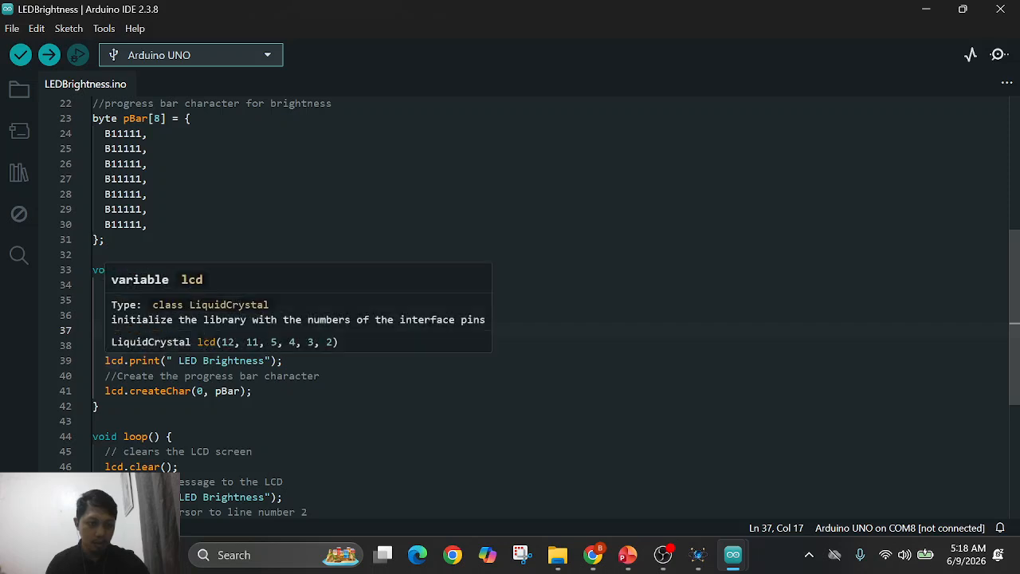
pyautogui.click(154, 361)
pyautogui.click(105, 361)
pyautogui.click(135, 361)
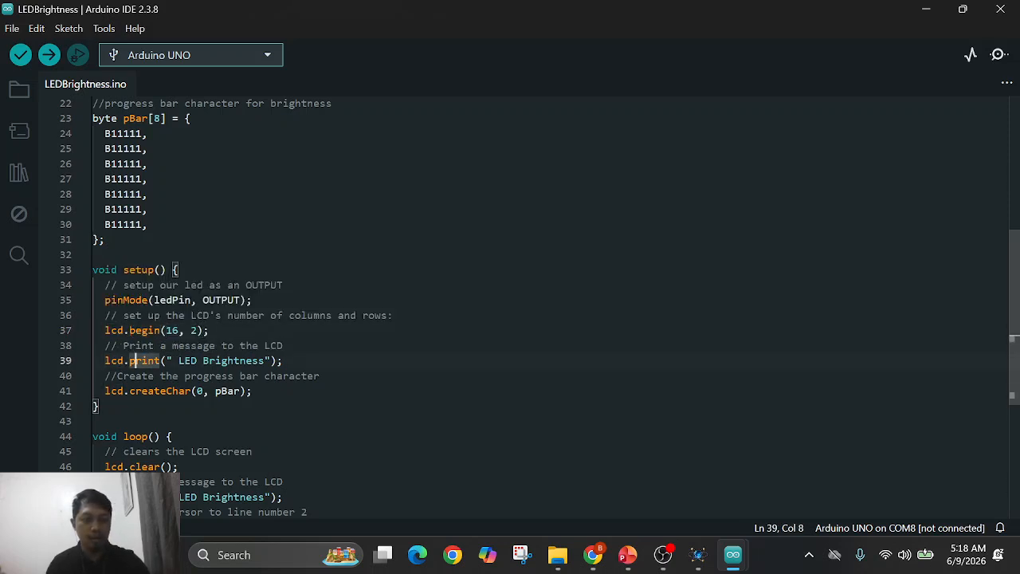
# Step: Examine lcd.createChar(0, pBar) on line 41 and check it against the pBar array defined above setup()
pyautogui.click(253, 391)
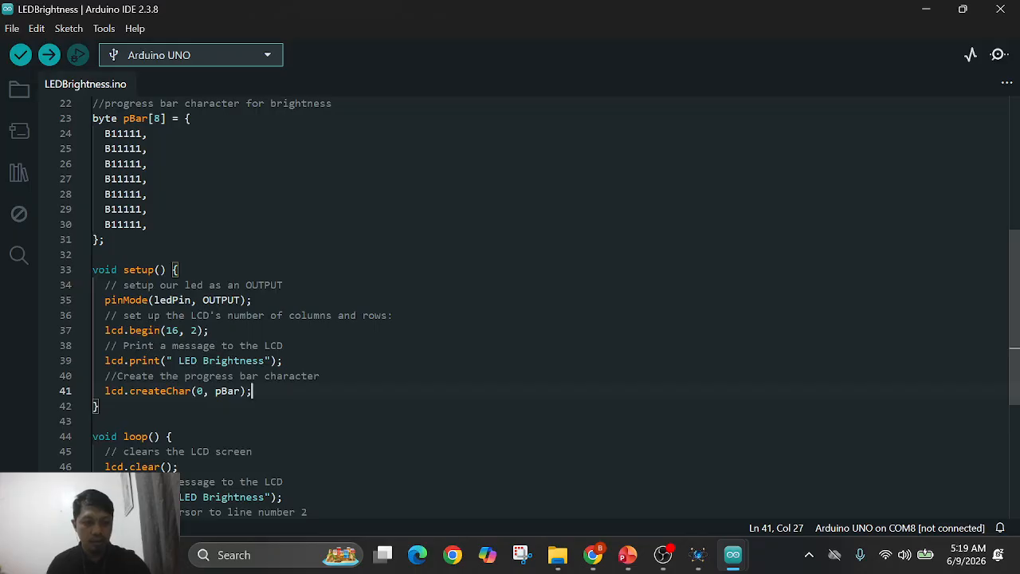
pyautogui.scroll(-1, 510, 303)
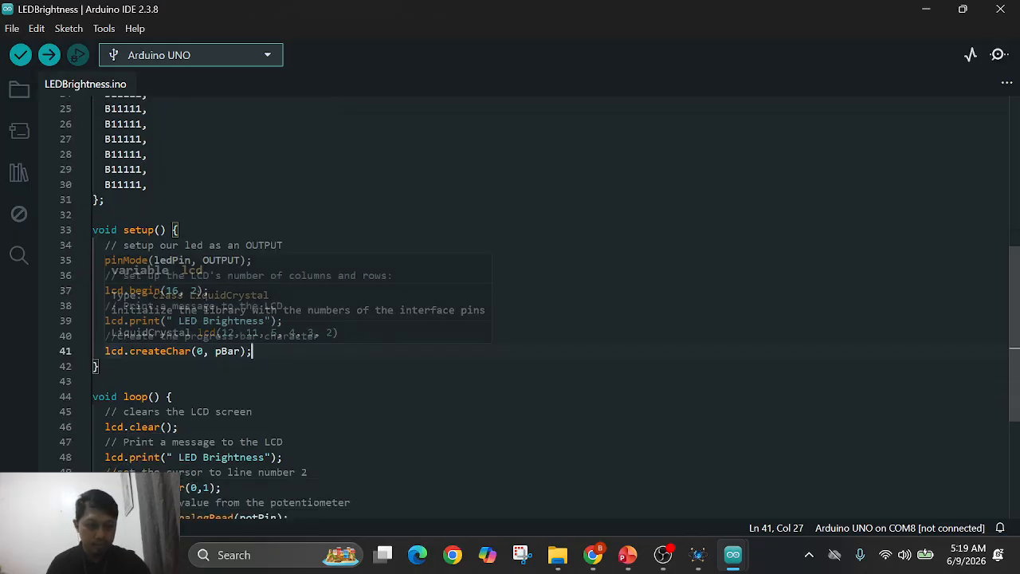
pyautogui.click(106, 351)
pyautogui.click(142, 352)
pyautogui.scroll(1, 142, 352)
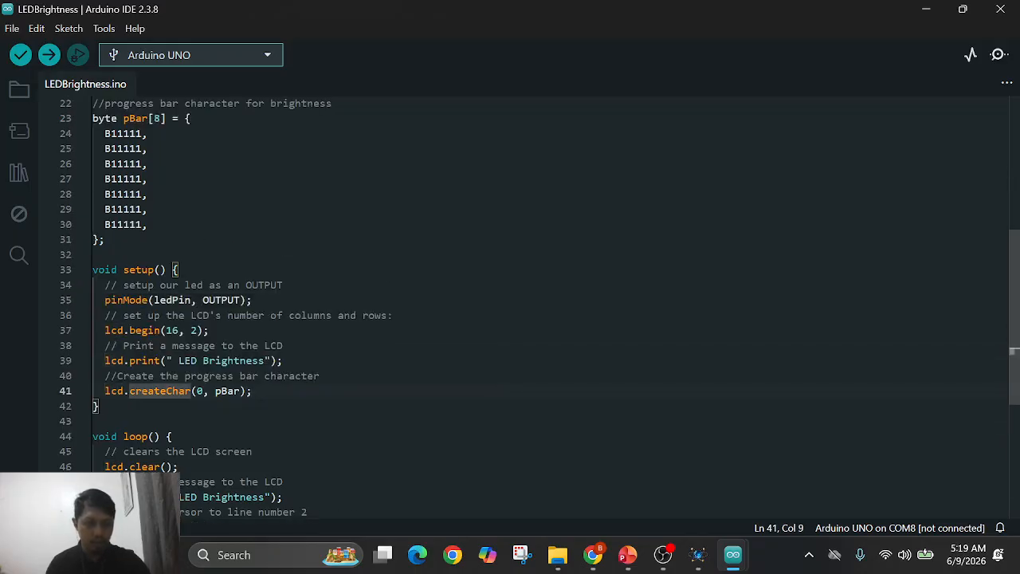
pyautogui.scroll(1, 142, 391)
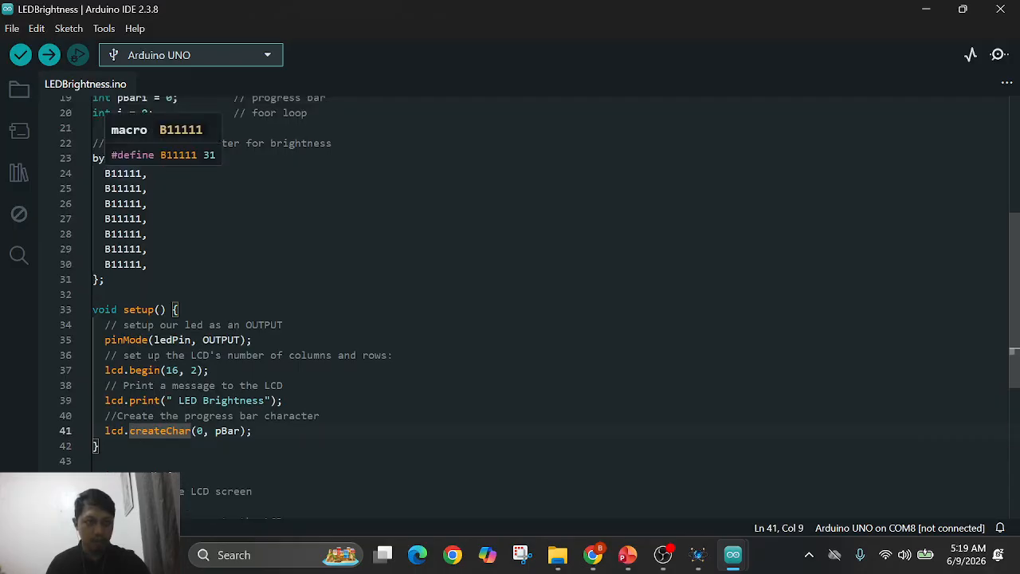
pyautogui.scroll(-1, 510, 303)
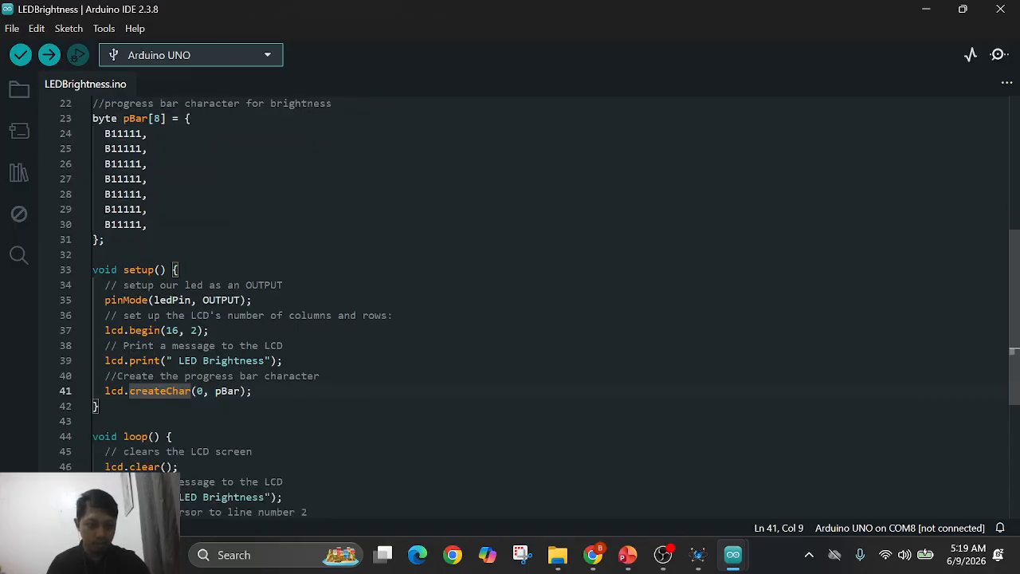
# Step: Move on to the loop() function and examine the lcd.clear() call on line 46
pyautogui.scroll(-5, 510, 307)
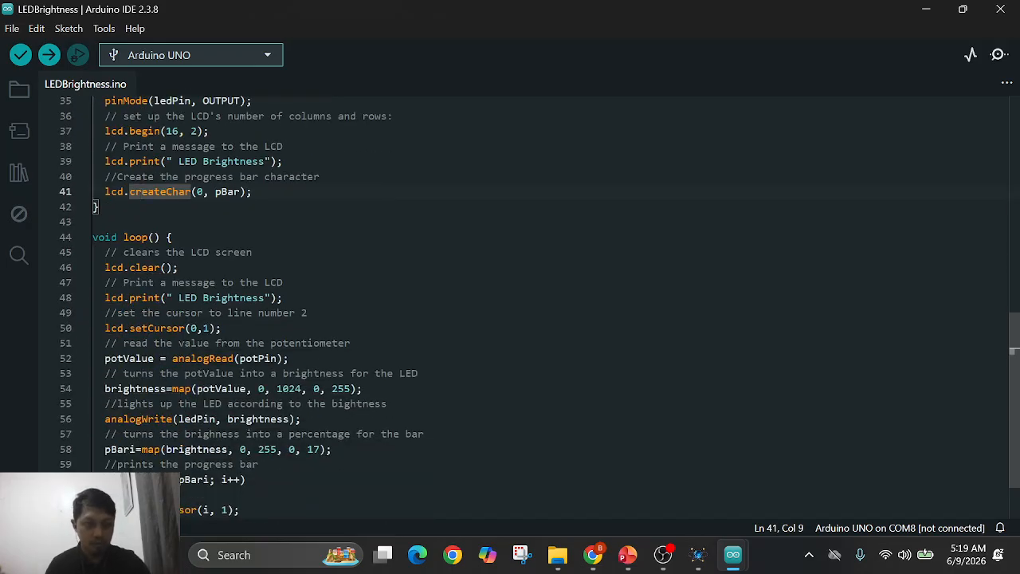
pyautogui.click(181, 267)
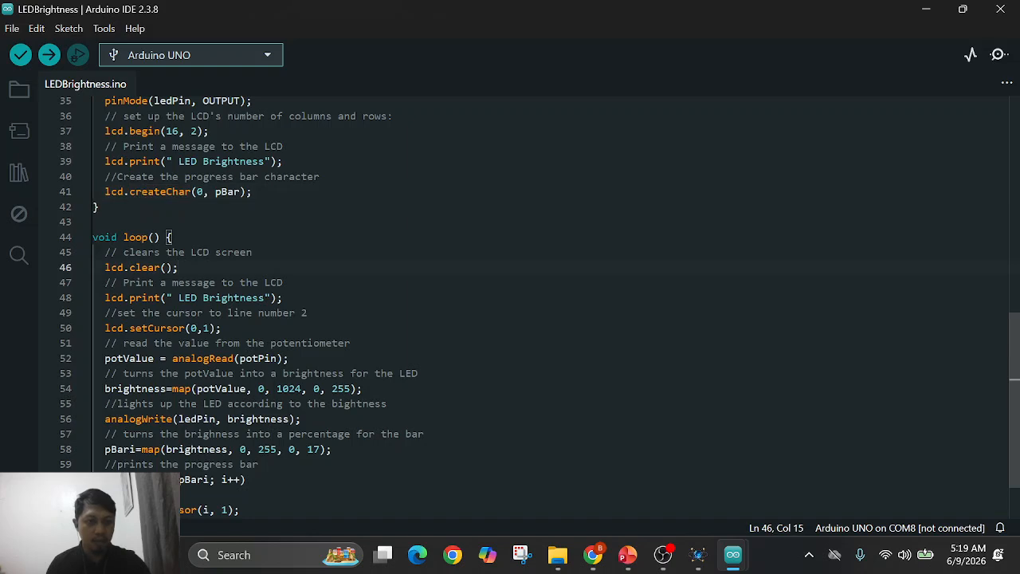
pyautogui.rightClick(142, 269)
pyautogui.press('Escape')
pyautogui.scroll(-1, 510, 308)
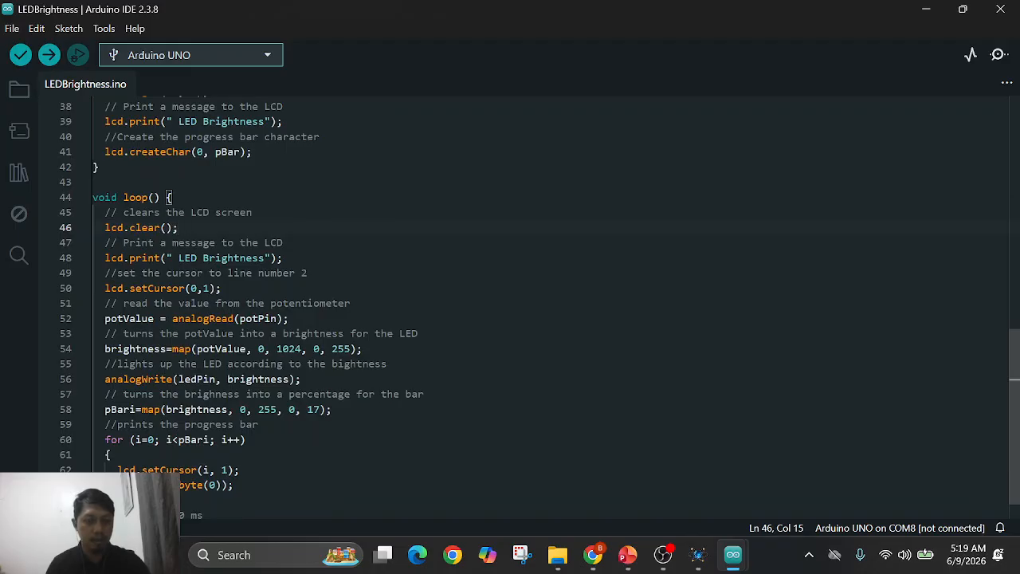
# Step: Examine the lcd.print(" LED Brightness") call on line 48 and lcd.setCursor(0,1) on line 50 in loop()
pyautogui.scroll(-1, 510, 308)
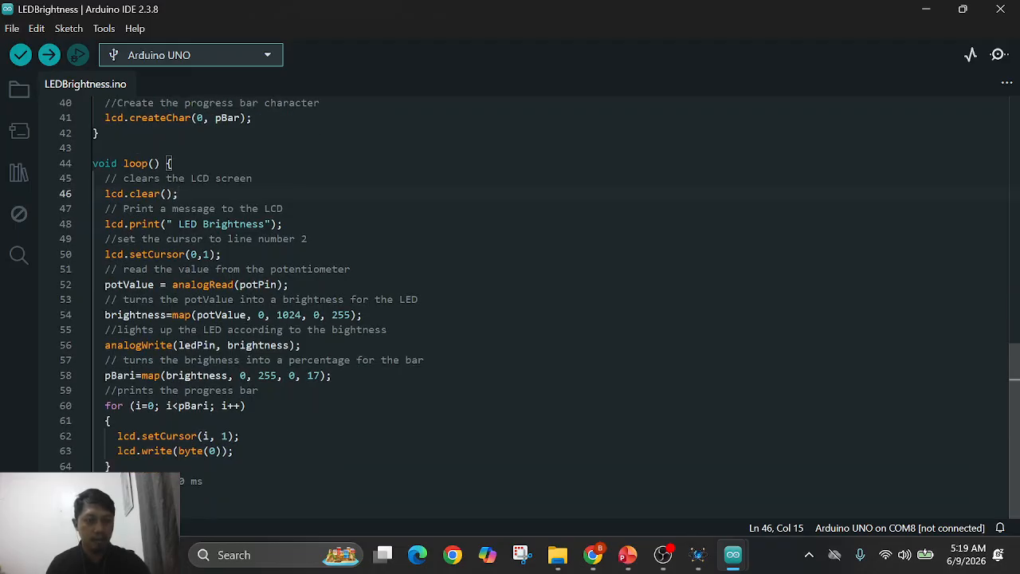
pyautogui.click(122, 208)
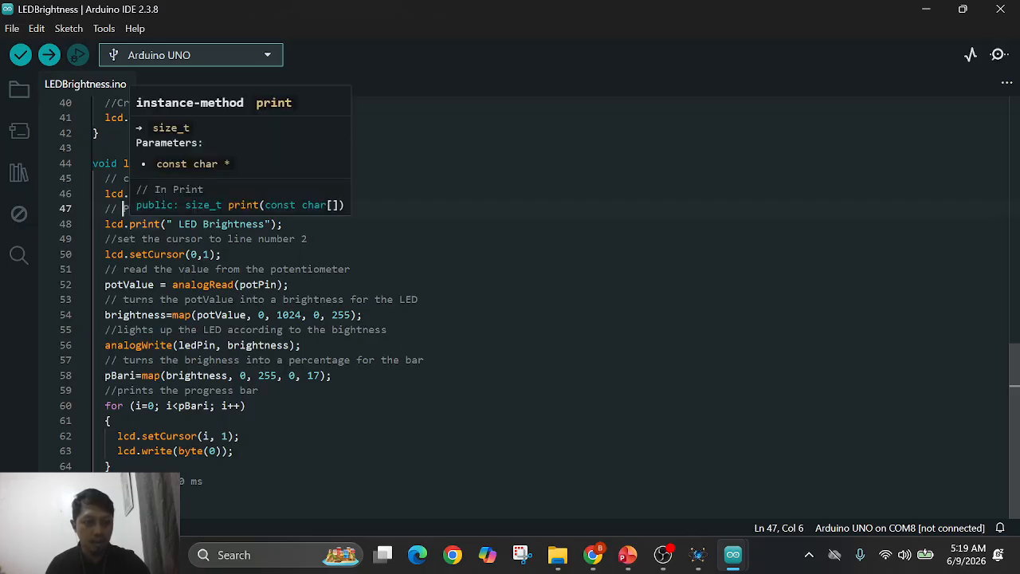
pyautogui.click(205, 224)
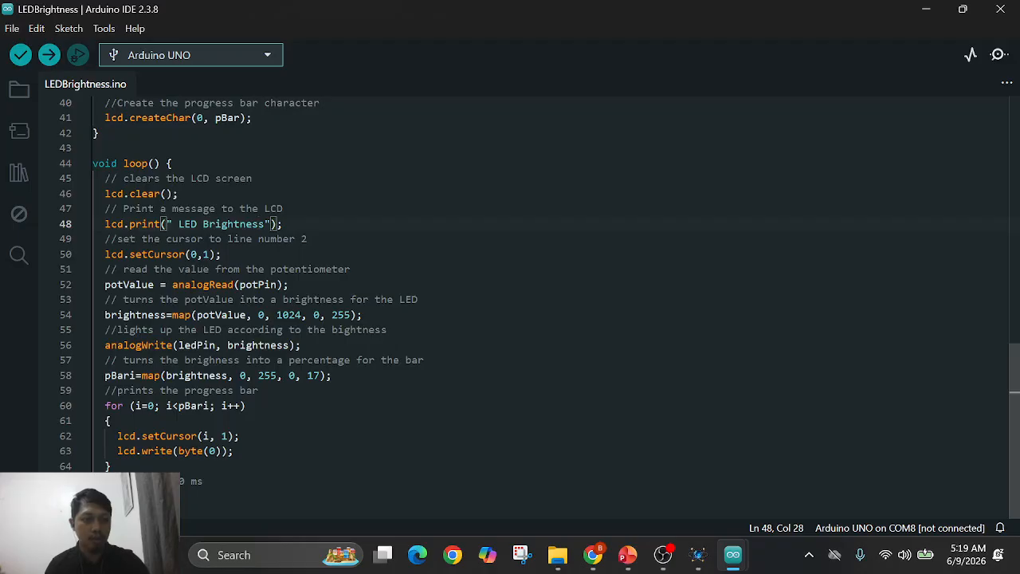
pyautogui.click(141, 253)
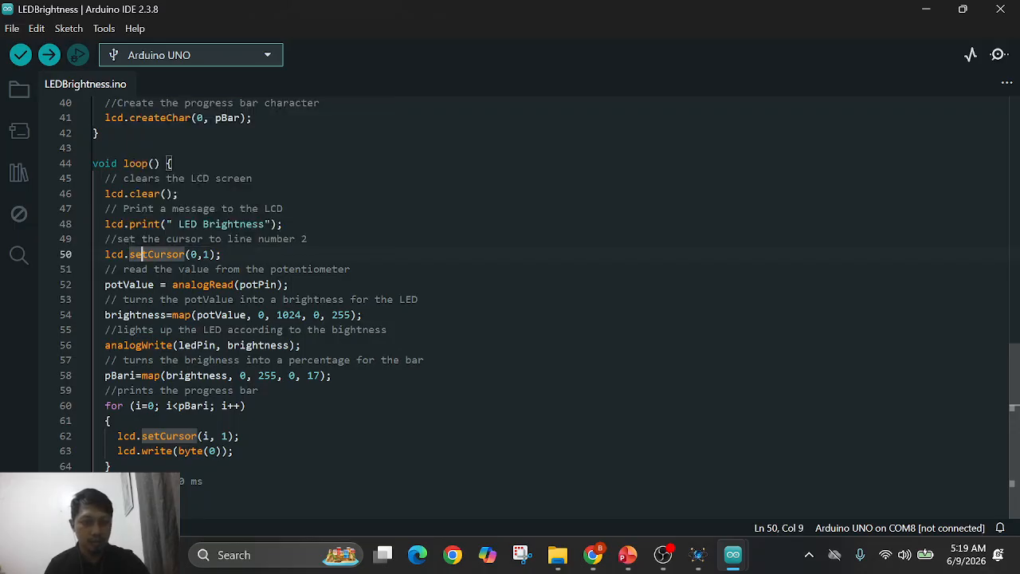
pyautogui.click(222, 253)
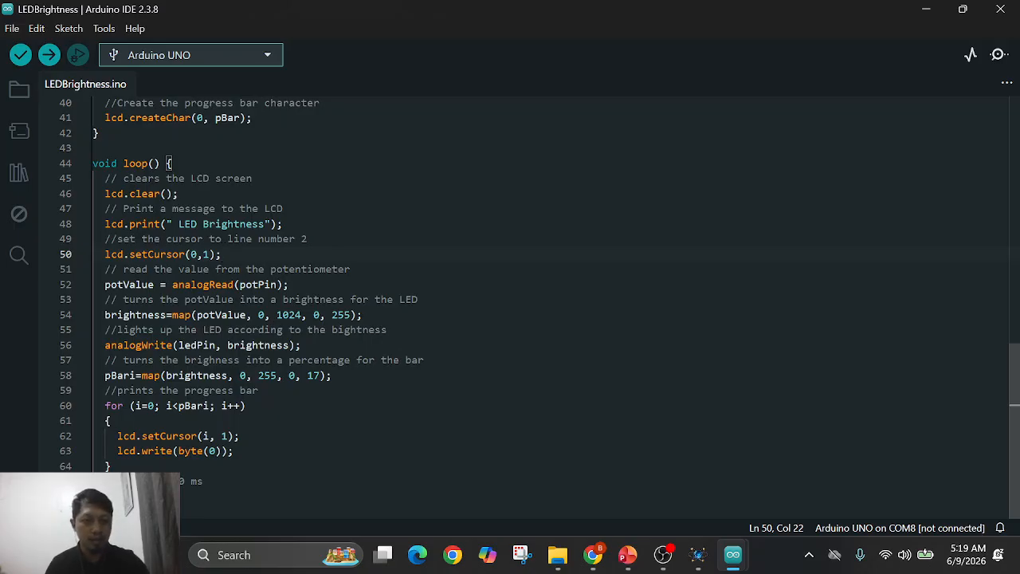
# Step: Examine the potentiometer comment on line 51 and the potValue = analogRead(potPin) statement on line 52
pyautogui.click(117, 269)
pyautogui.click(265, 270)
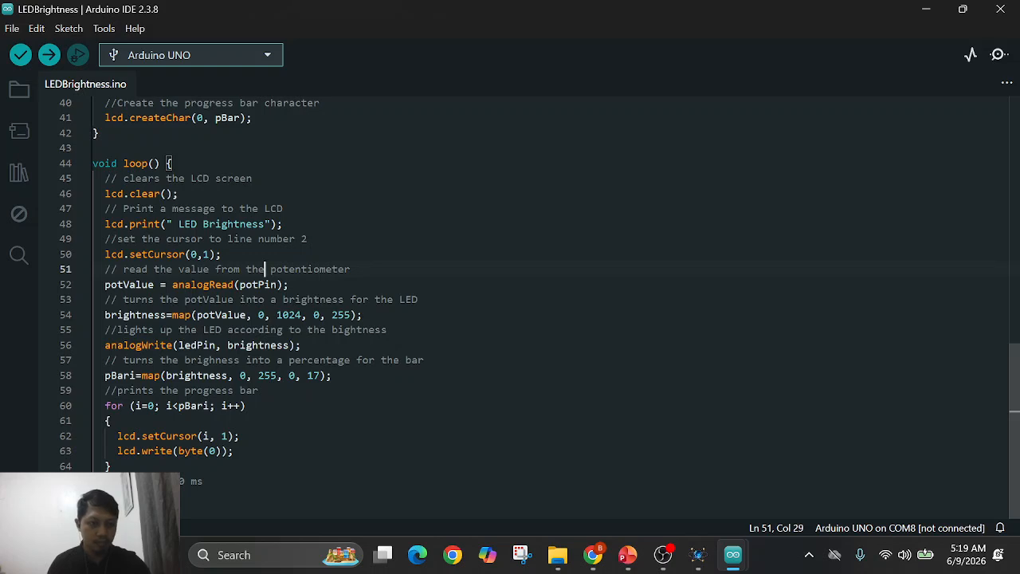
pyautogui.click(111, 284)
pyautogui.rightClick(144, 285)
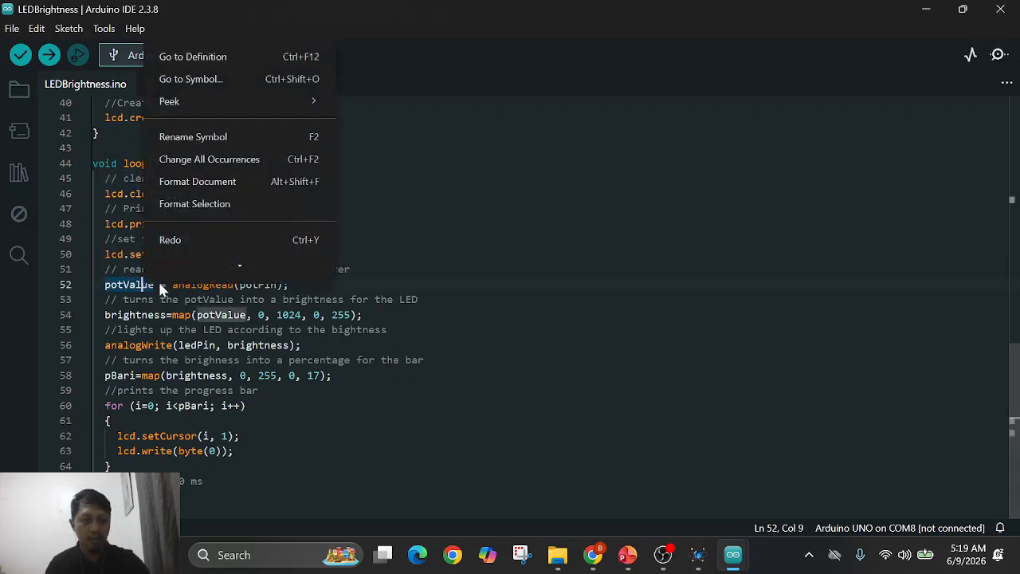
pyautogui.click(191, 300)
pyautogui.click(201, 285)
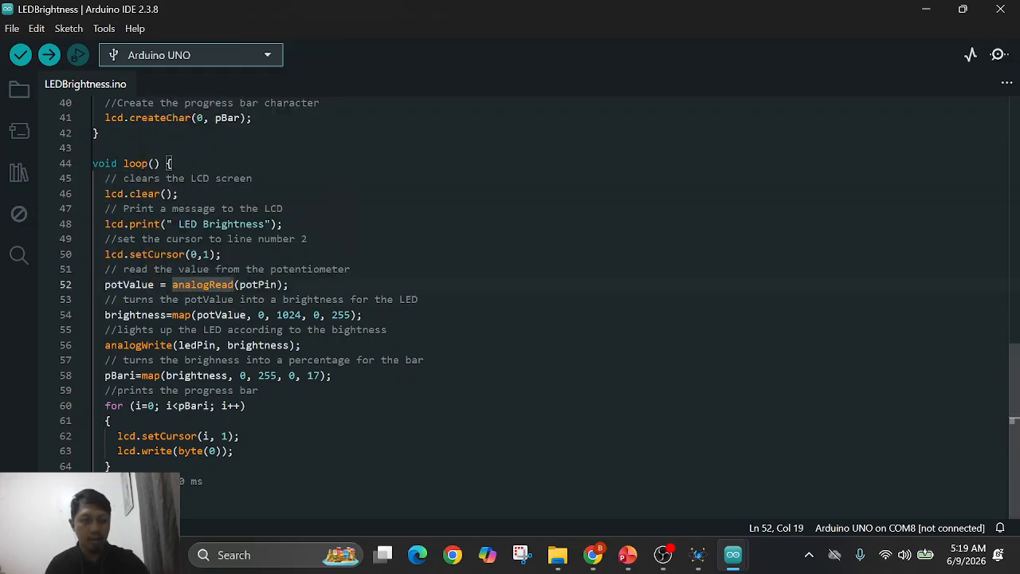
# Step: Check the potPin and potValue declarations near the start of the sketch and return to analogRead on line 52
pyautogui.scroll(1, 203, 286)
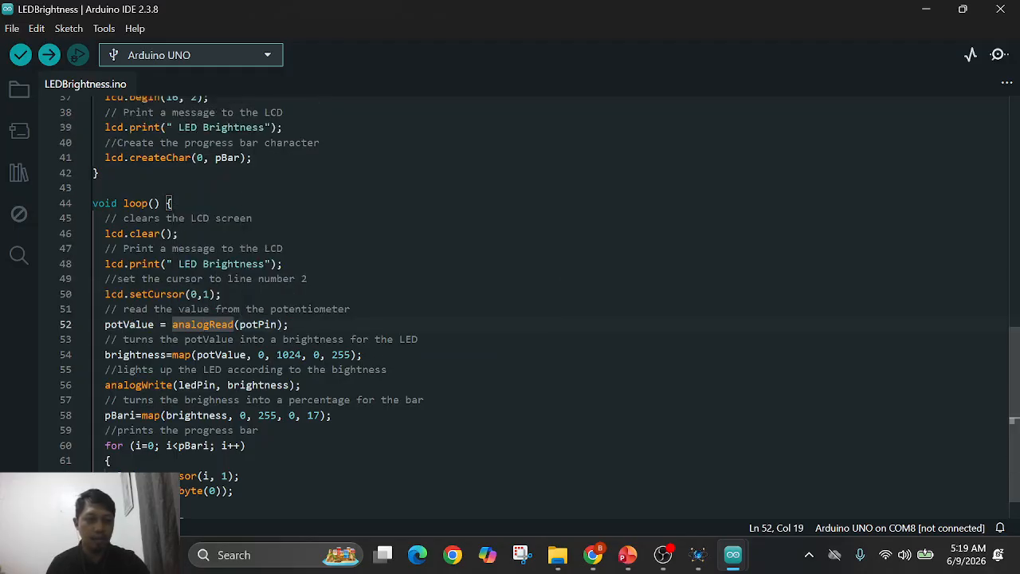
pyautogui.scroll(6, 203, 285)
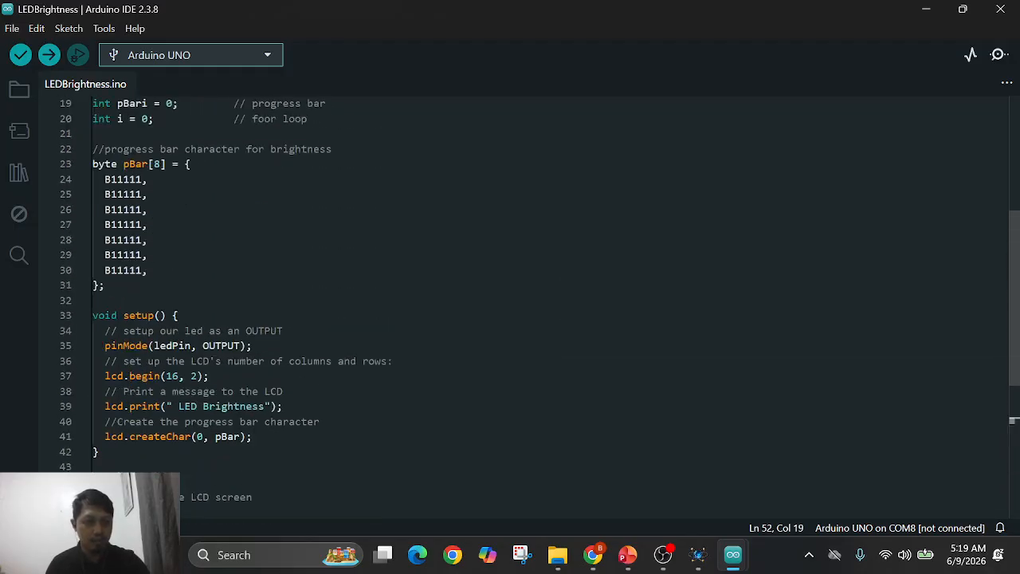
pyautogui.scroll(2, 510, 307)
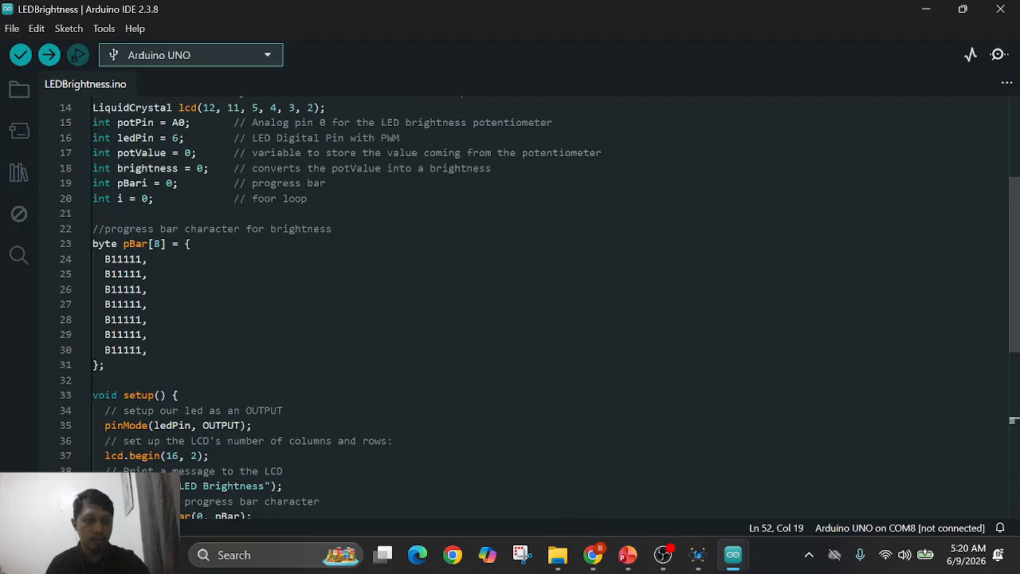
pyautogui.scroll(-7, 511, 308)
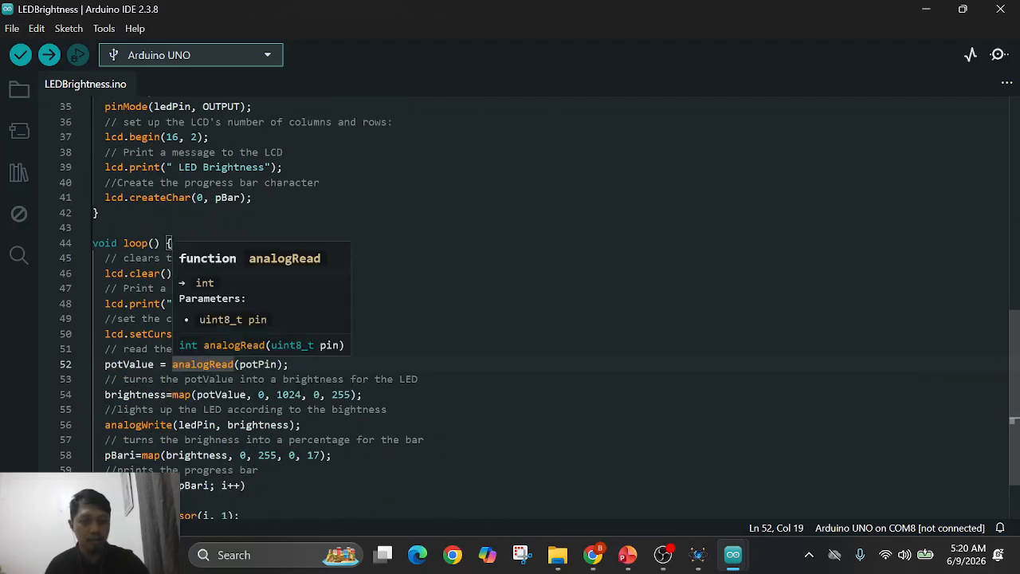
pyautogui.click(173, 364)
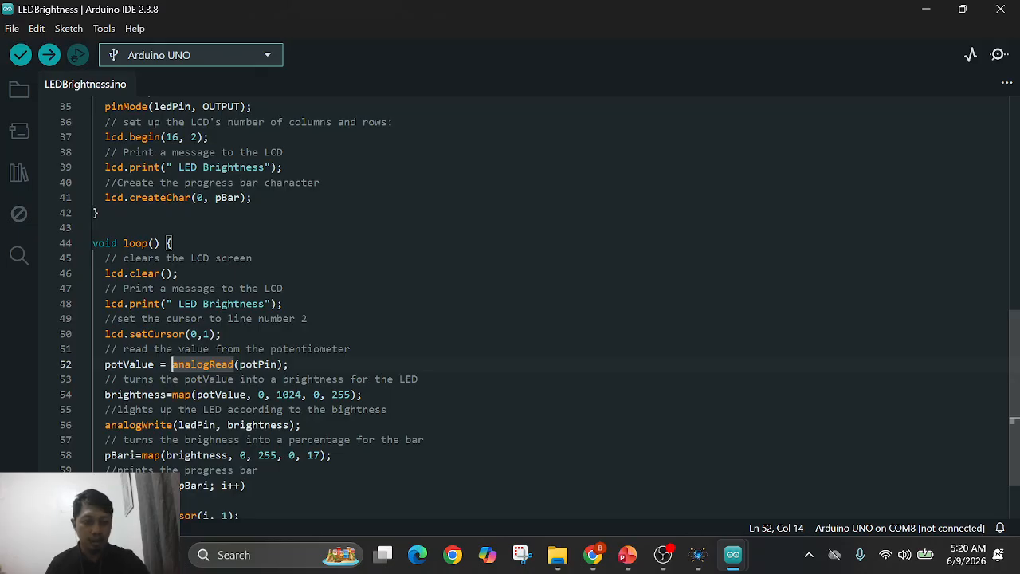
# Step: Examine the brightness=map(potValue, 0, 1024, 0, 255) statement on line 54, argument by argument
pyautogui.moveTo(172, 365)
pyautogui.click(111, 396)
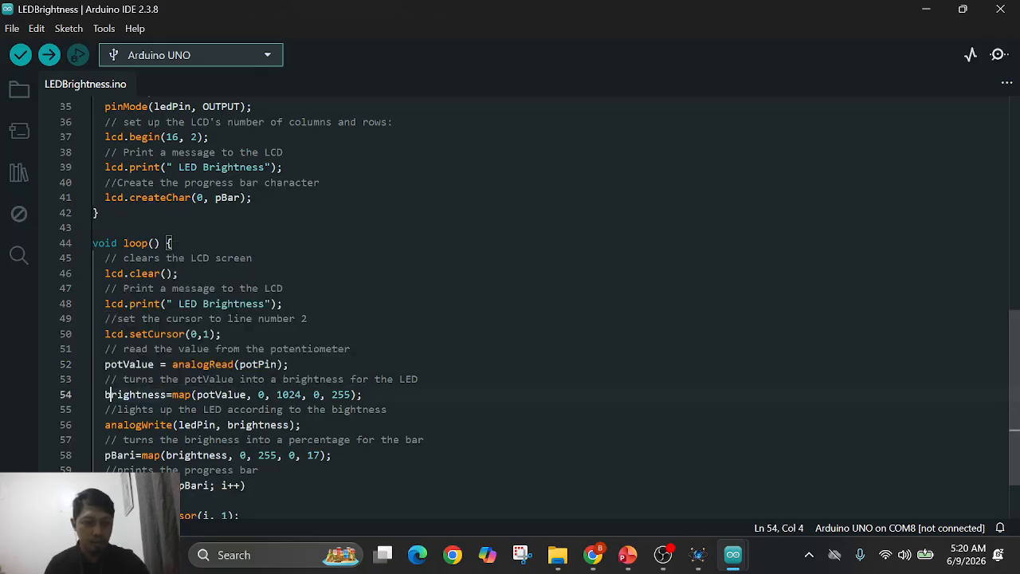
pyautogui.scroll(-1, 111, 395)
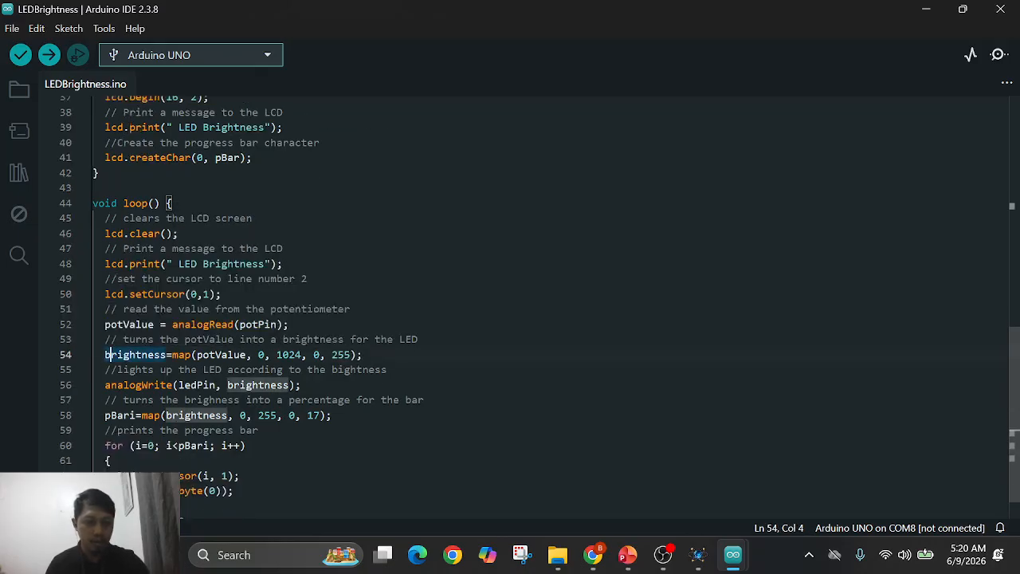
pyautogui.moveTo(111, 355)
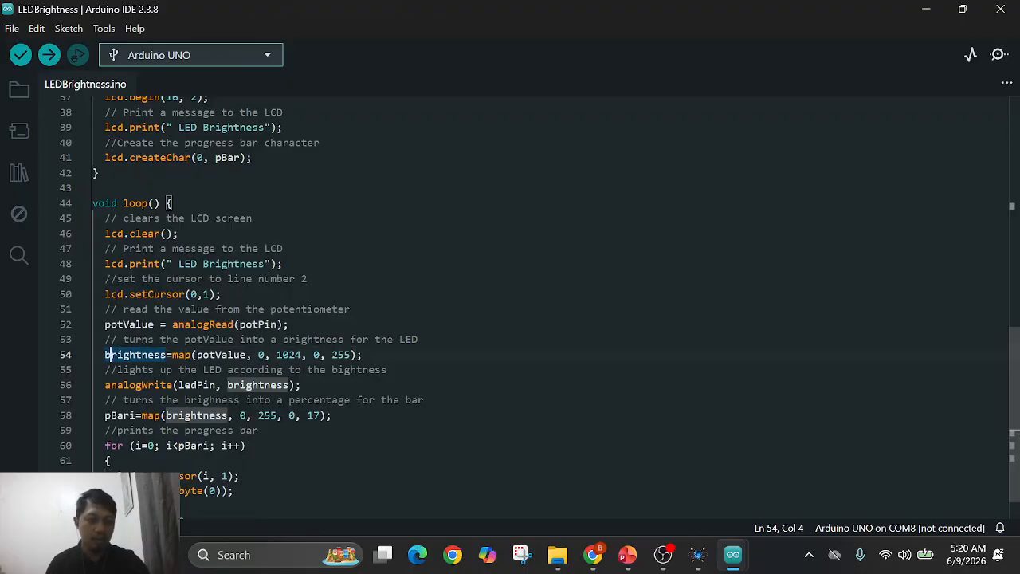
pyautogui.click(222, 354)
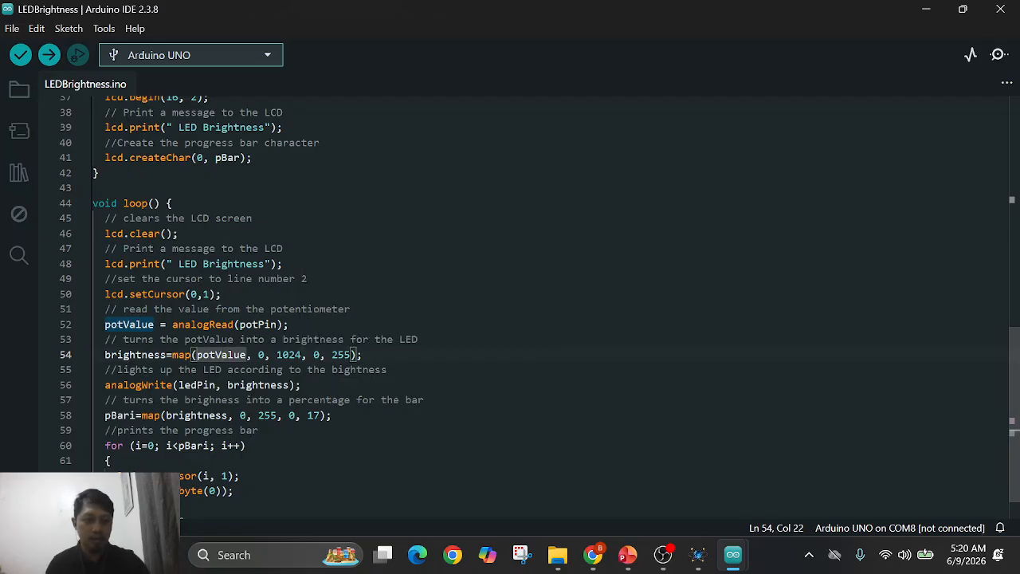
pyautogui.click(288, 355)
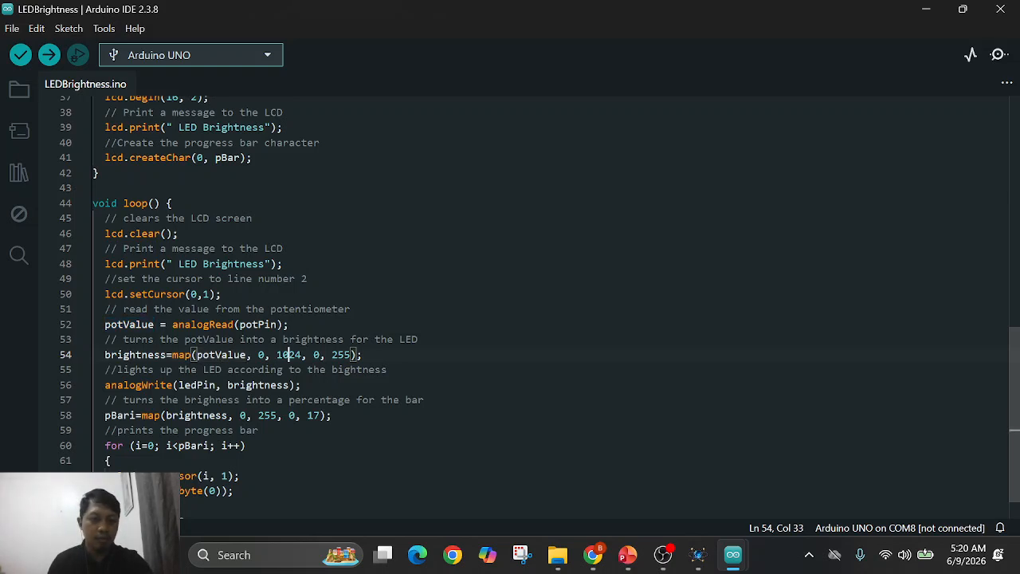
pyautogui.click(259, 355)
pyautogui.click(289, 354)
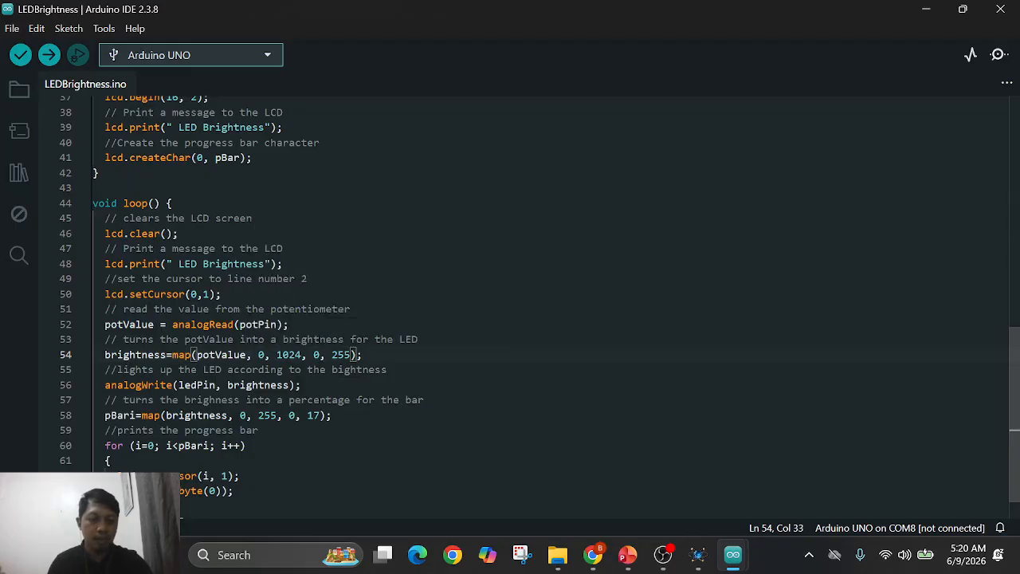
pyautogui.click(204, 355)
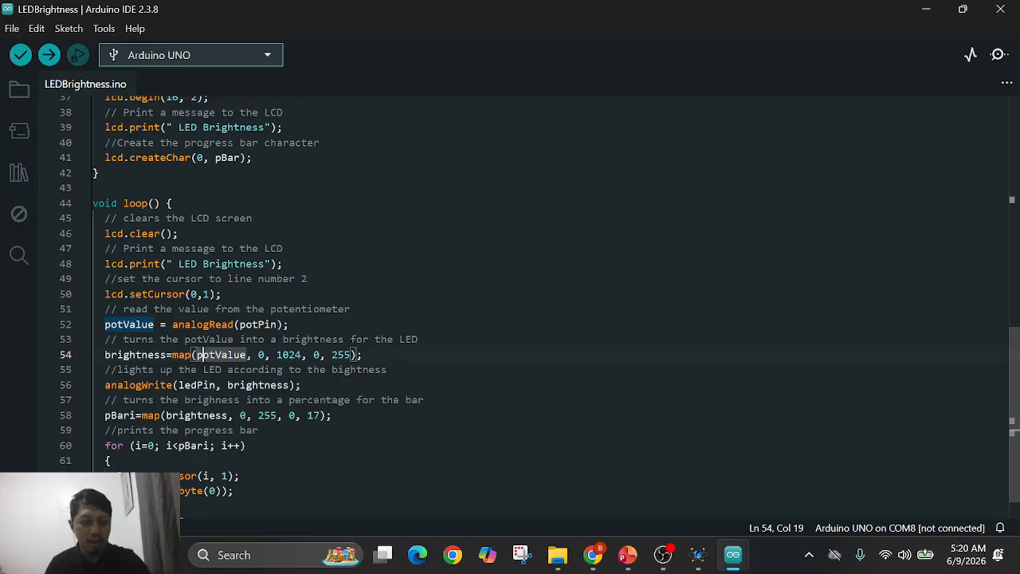
# Step: Examine the LED lighting comment on line 55 and the analogWrite(ledPin, brightness) call on line 56
pyautogui.click(135, 370)
pyautogui.click(166, 370)
pyautogui.click(191, 370)
pyautogui.click(222, 370)
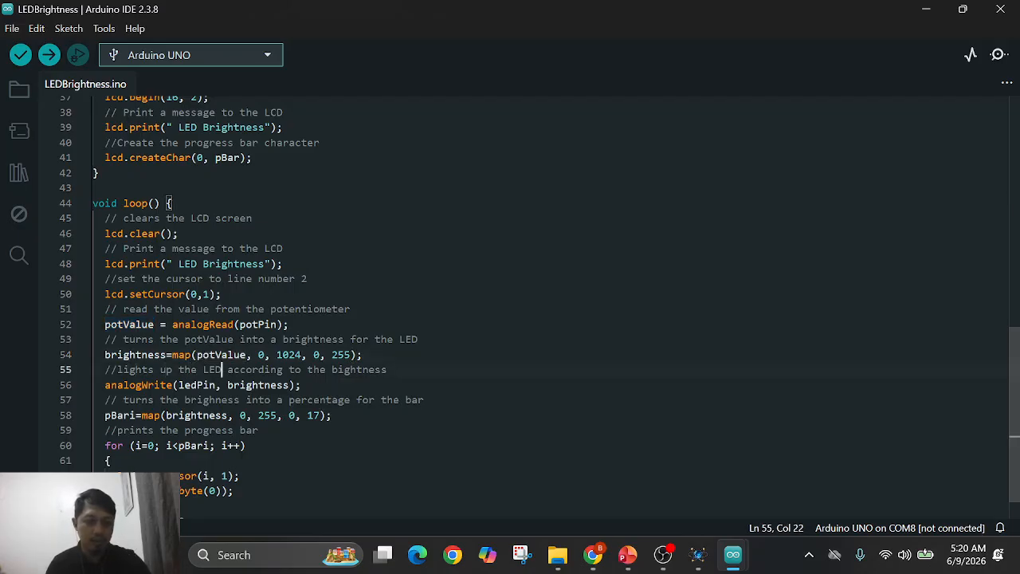
pyautogui.click(196, 385)
pyautogui.click(259, 385)
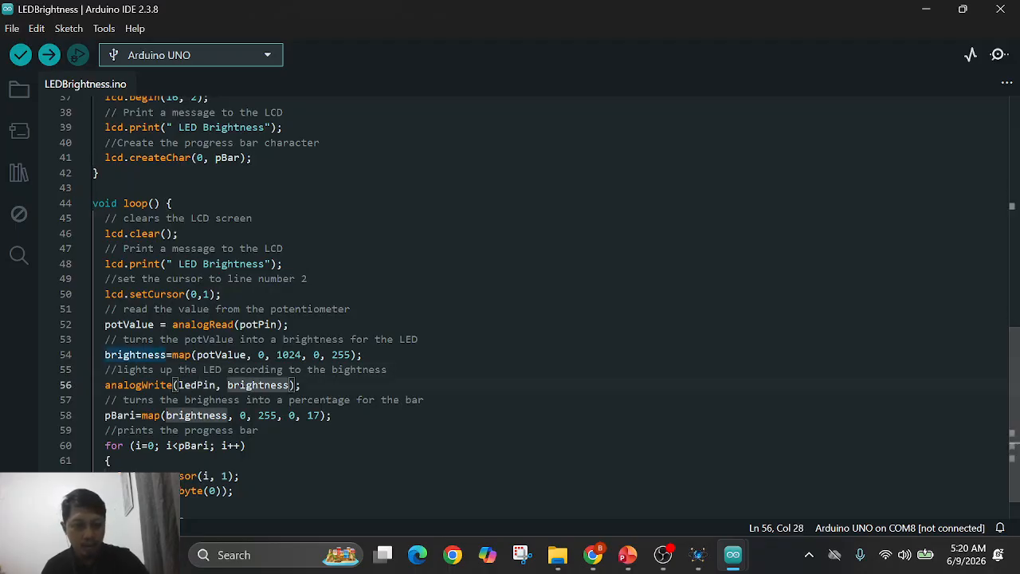
# Step: Examine pBari=map(brightness, 0, 255, 0, 17) on line 58 and compare its ranges with the map call on line 54
pyautogui.click(129, 415)
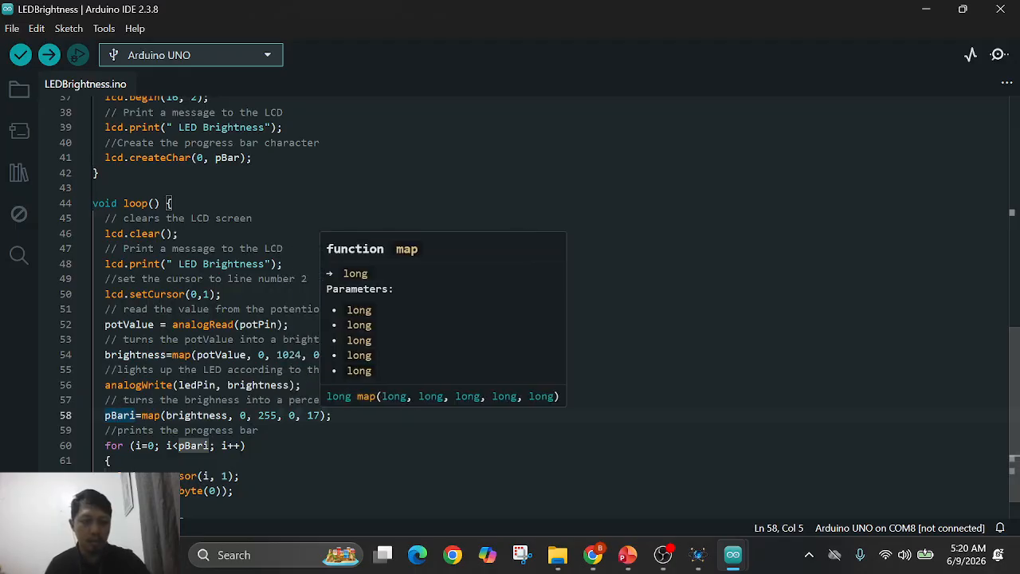
pyautogui.click(207, 415)
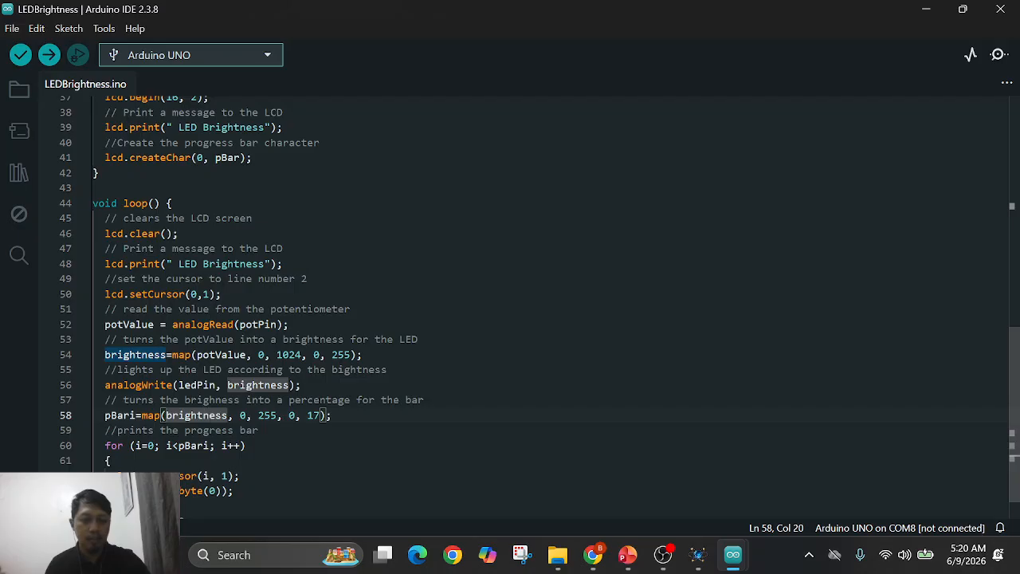
pyautogui.click(241, 415)
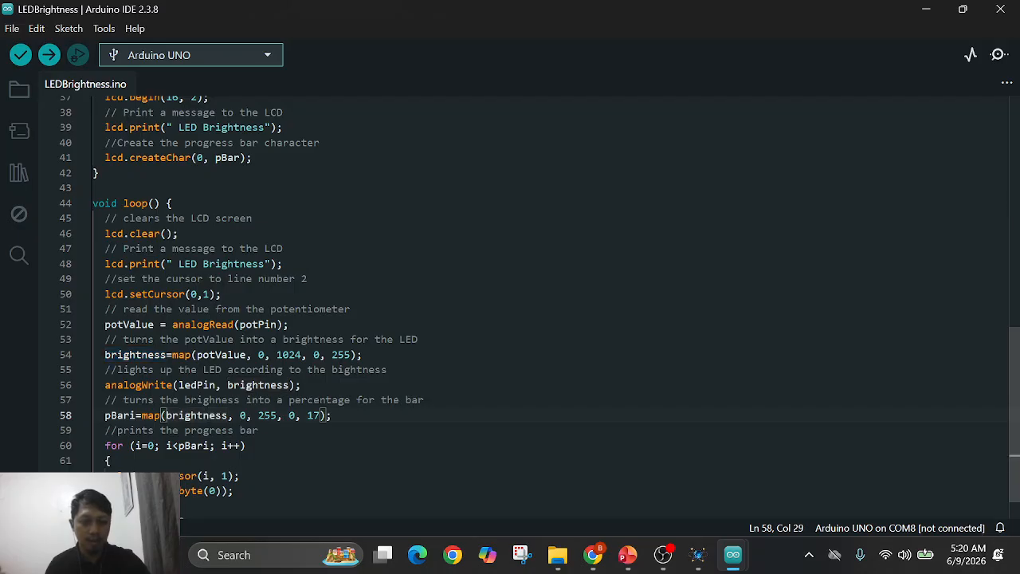
pyautogui.click(259, 355)
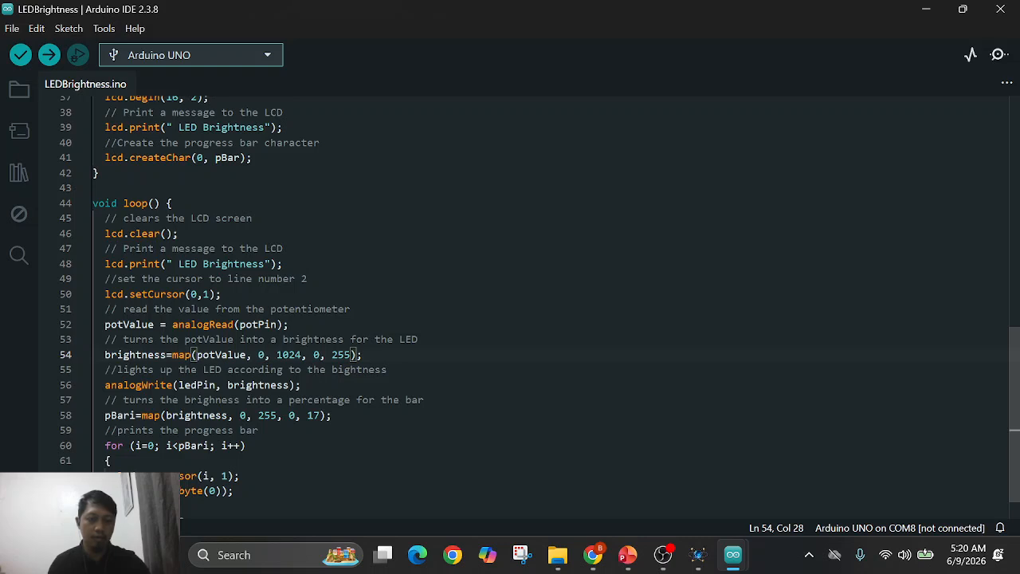
pyautogui.click(304, 355)
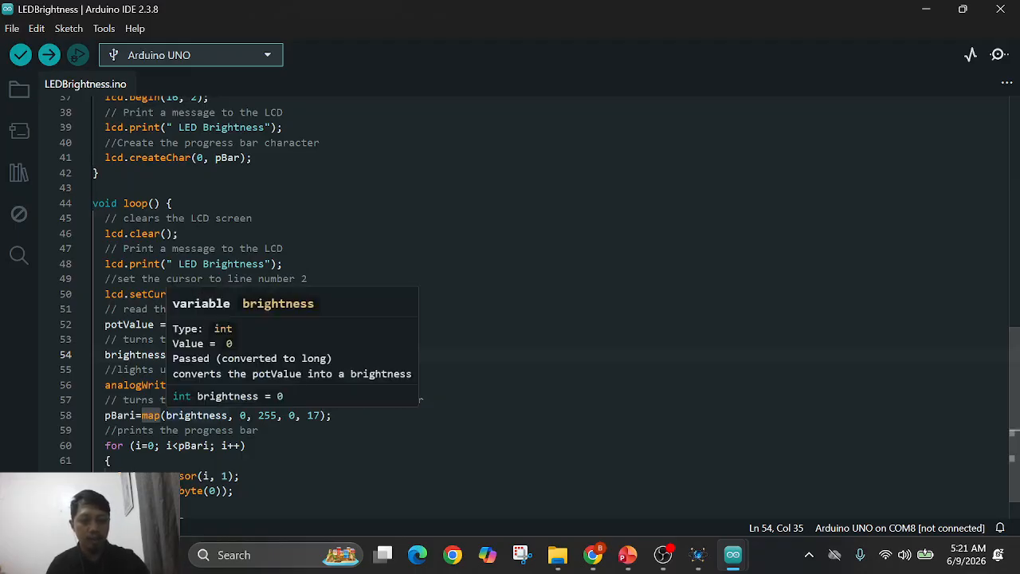
pyautogui.click(147, 416)
pyautogui.click(185, 415)
pyautogui.click(204, 415)
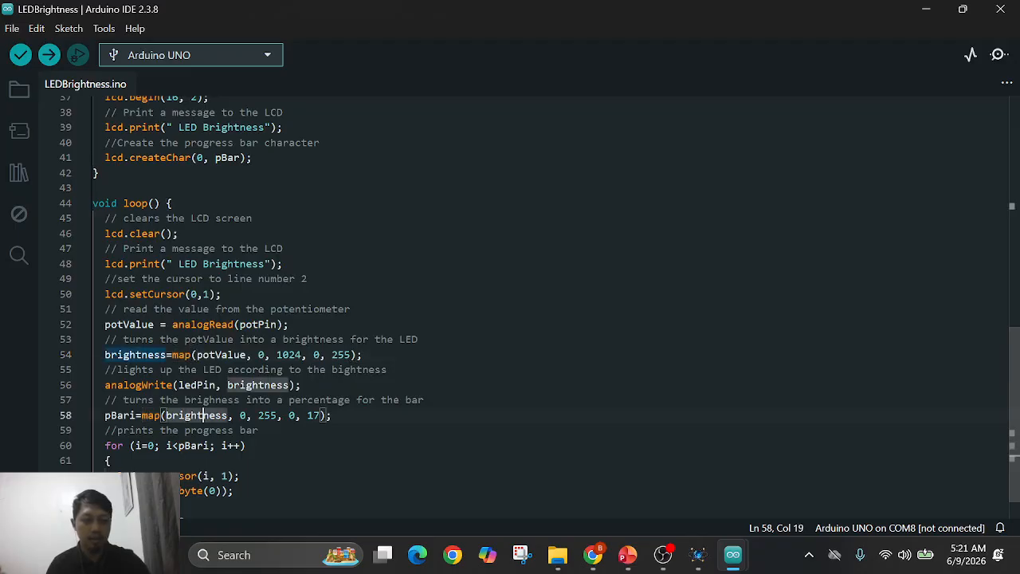
# Step: Examine the for (i=0; i<pBari; i++) loop header on line 60 that prints the progress bar
pyautogui.scroll(-1, 511, 308)
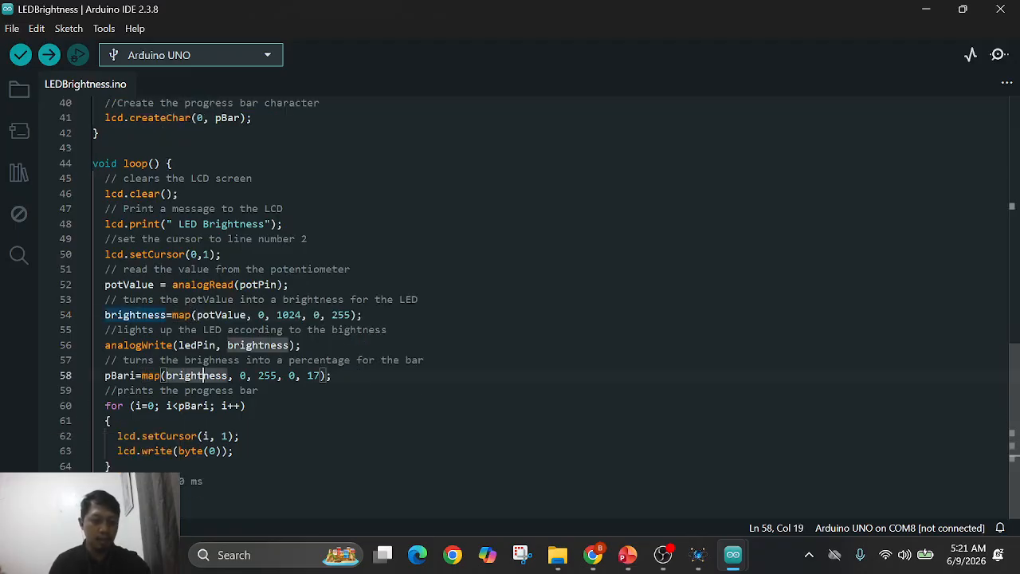
pyautogui.click(140, 405)
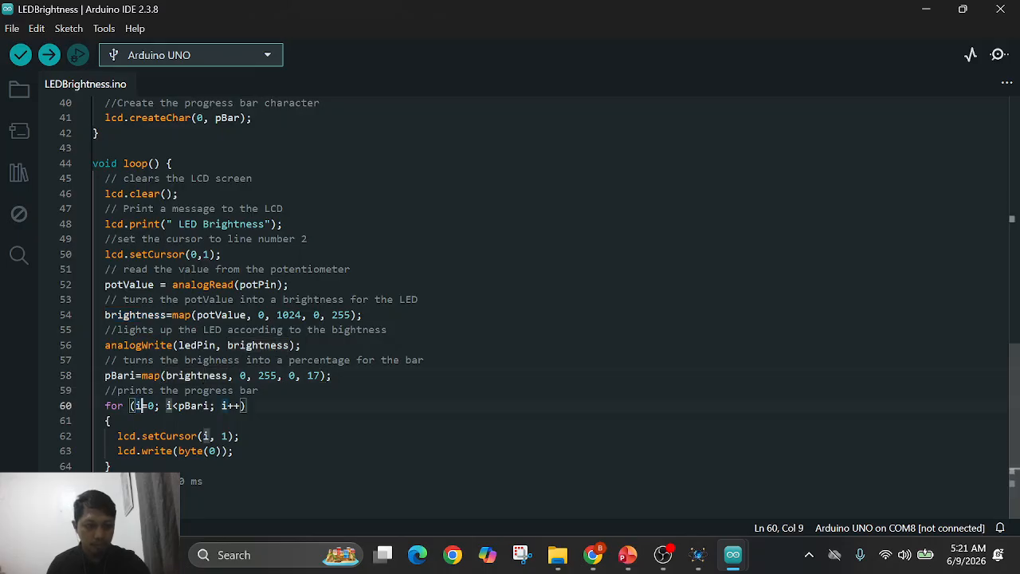
pyautogui.click(154, 406)
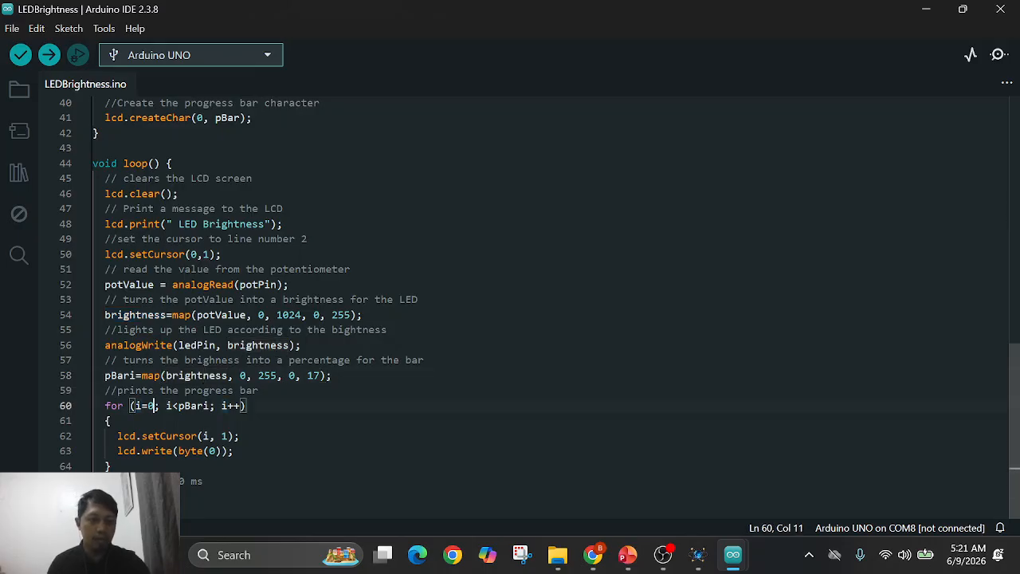
pyautogui.click(167, 406)
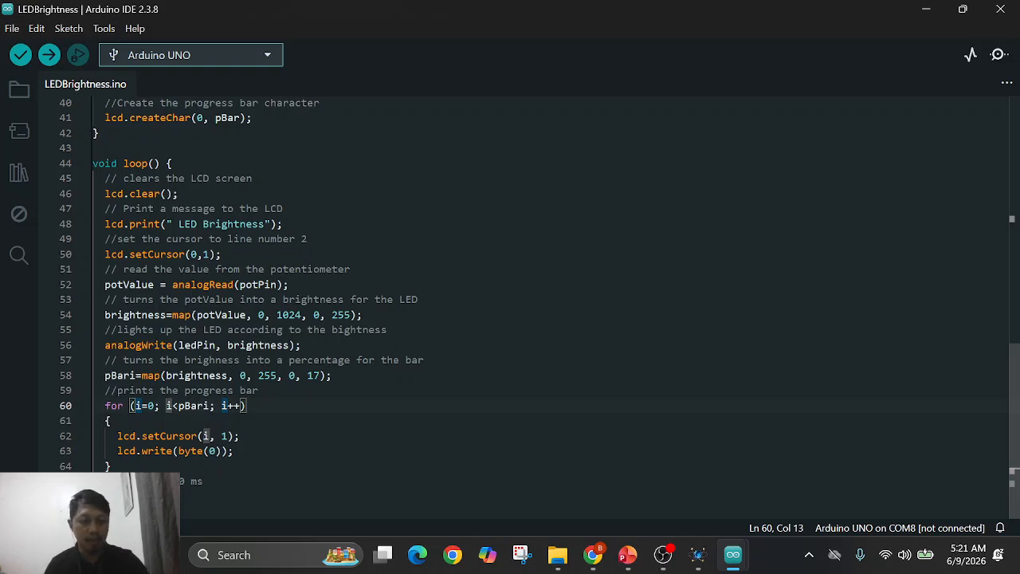
# Step: Examine the last comment and statement of loop() on lines 65 and 66
pyautogui.click(124, 496)
pyautogui.click(159, 481)
pyautogui.click(124, 497)
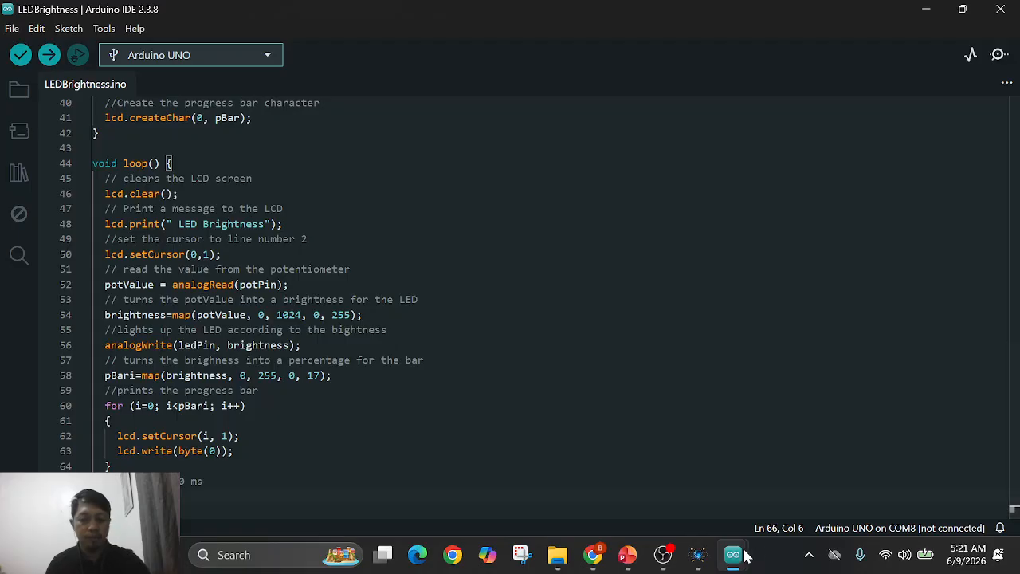
pyautogui.click(177, 497)
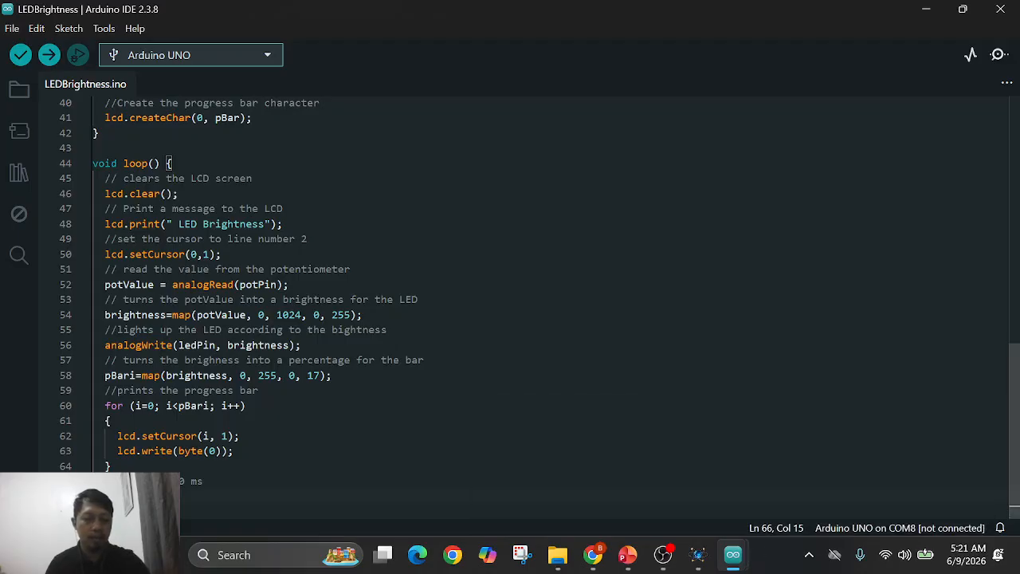
pyautogui.scroll(1, 191, 405)
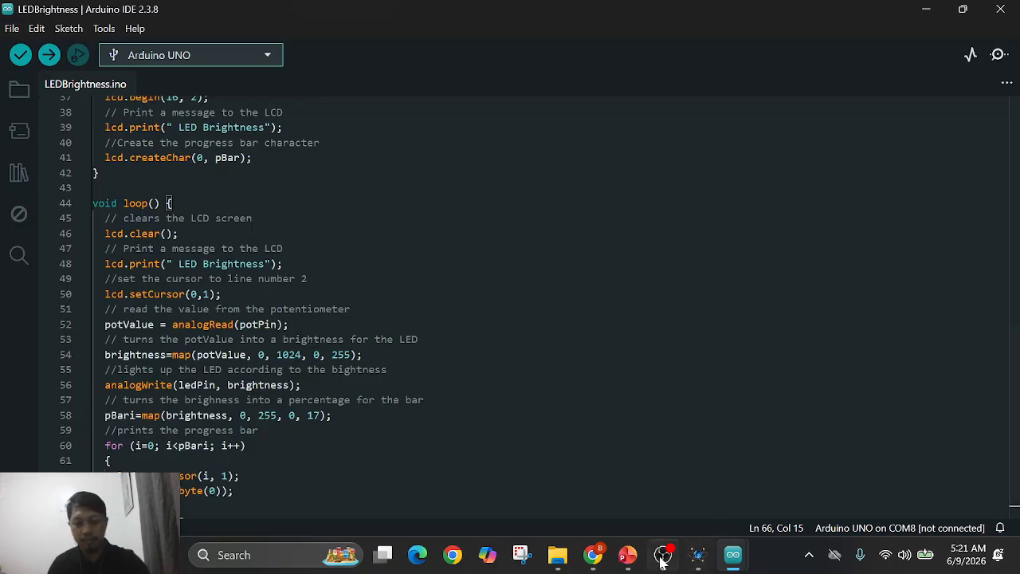
# Step: Verify the LEDBrightness sketch and copy the full path of LEDBrightness.ino.elf from the end of the compile output
pyautogui.click(698, 555)
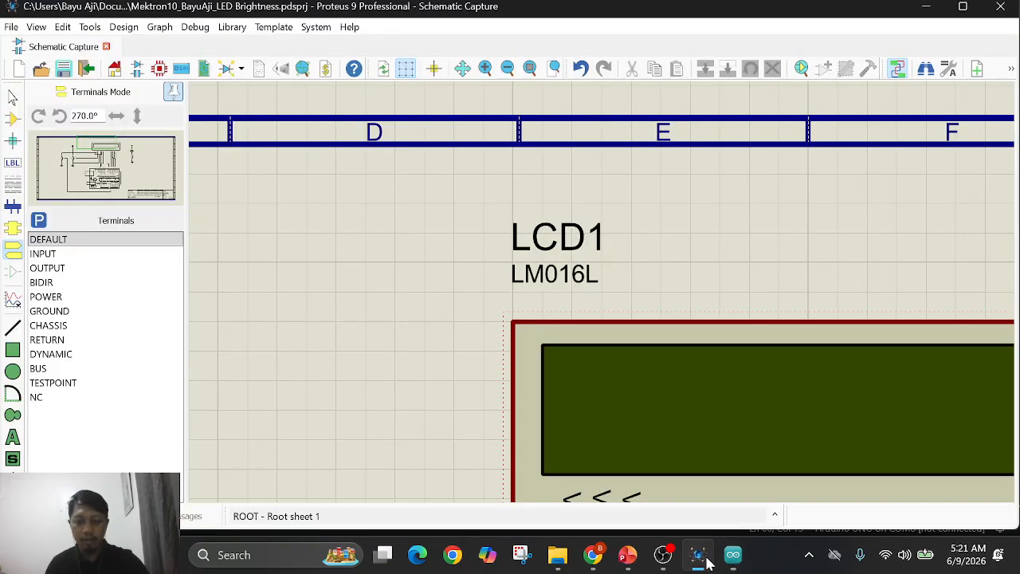
pyautogui.click(699, 555)
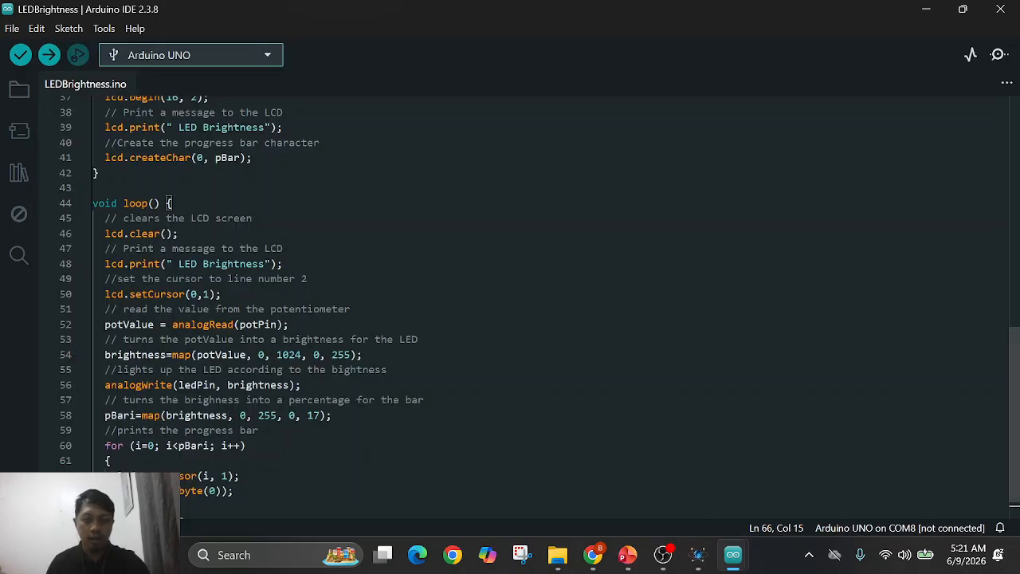
pyautogui.click(19, 55)
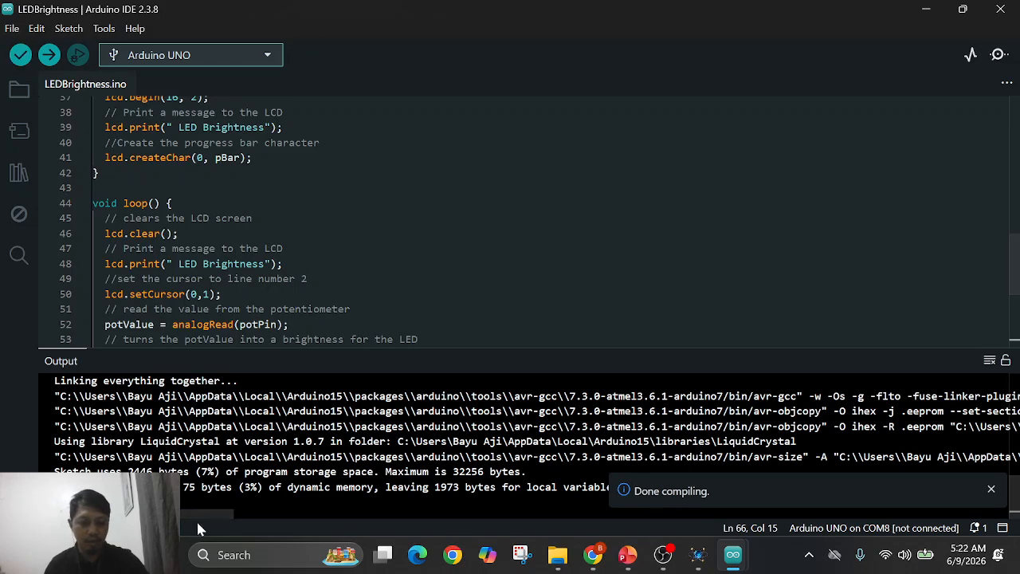
pyautogui.moveTo(199, 510); pyautogui.dragTo(314, 530)
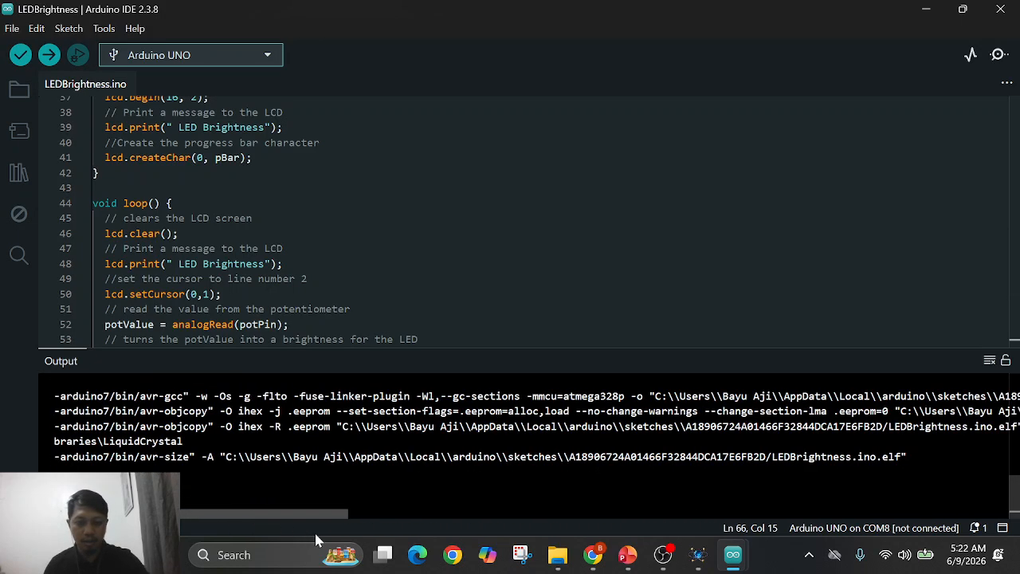
pyautogui.moveTo(227, 457); pyautogui.dragTo(901, 457)
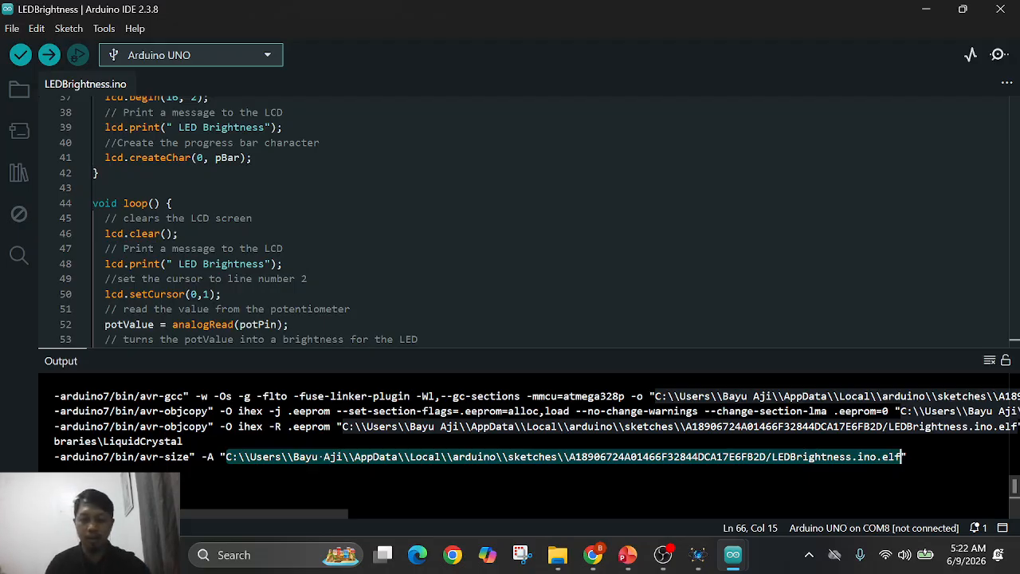
# Step: Switch to Proteus and set the Program File of the ARDUINO UNO component ARD1 to the copied LEDBrightness.ino.elf path
pyautogui.click(699, 555)
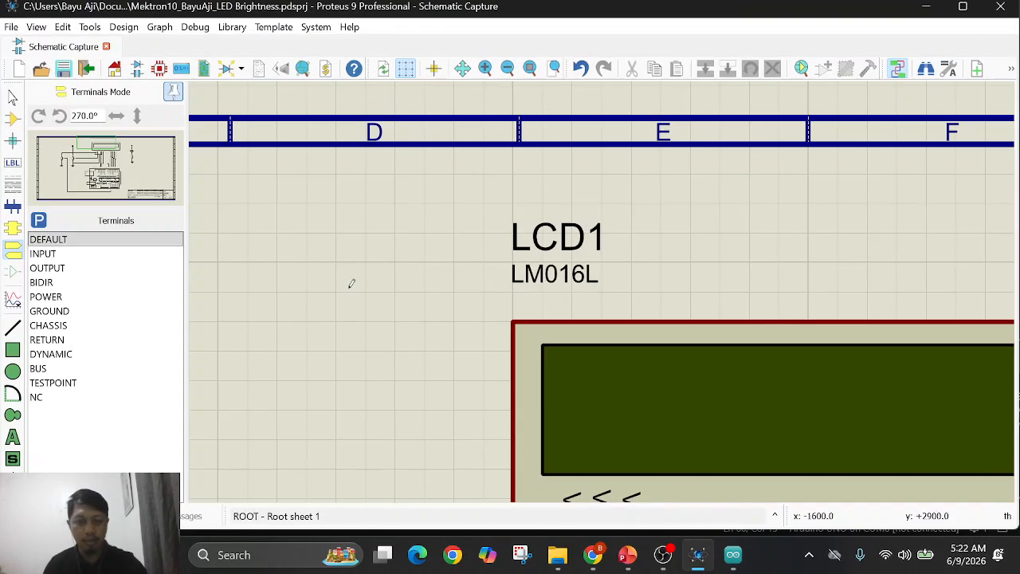
pyautogui.scroll(-3, 426, 285)
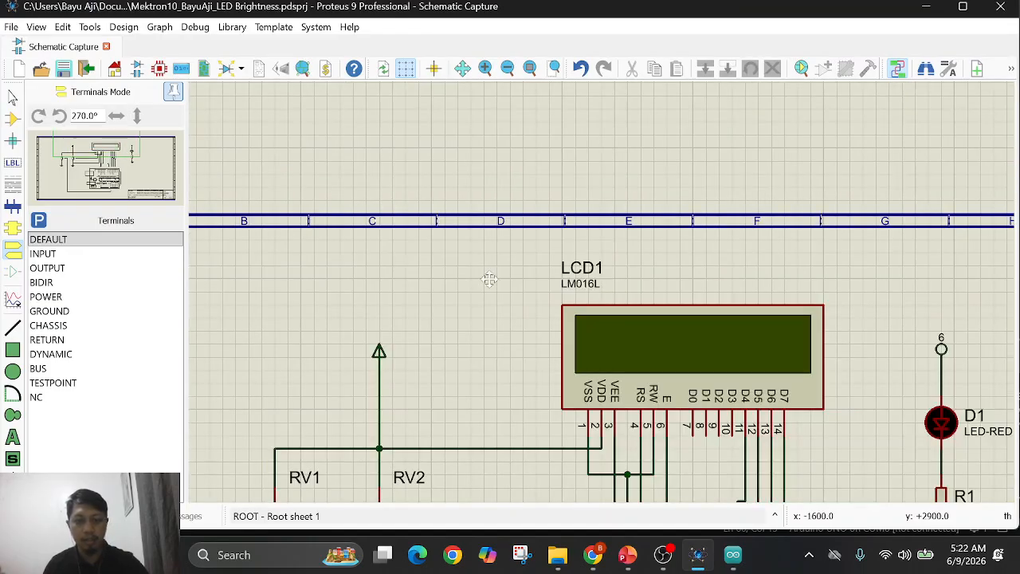
pyautogui.scroll(-4, 756, 441)
pyautogui.moveTo(756, 441); pyautogui.dragTo(531, 151)
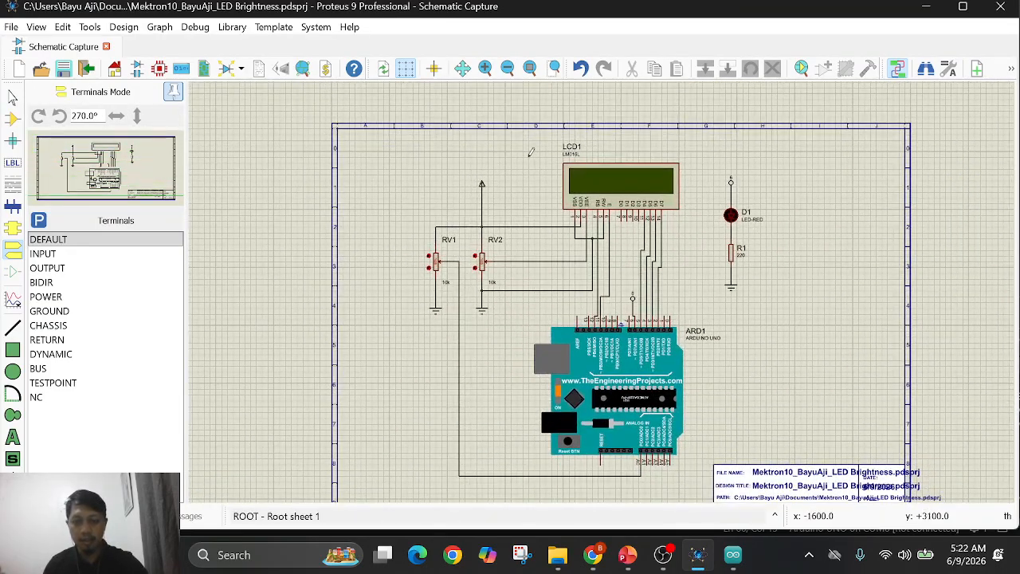
pyautogui.rightClick(634, 363)
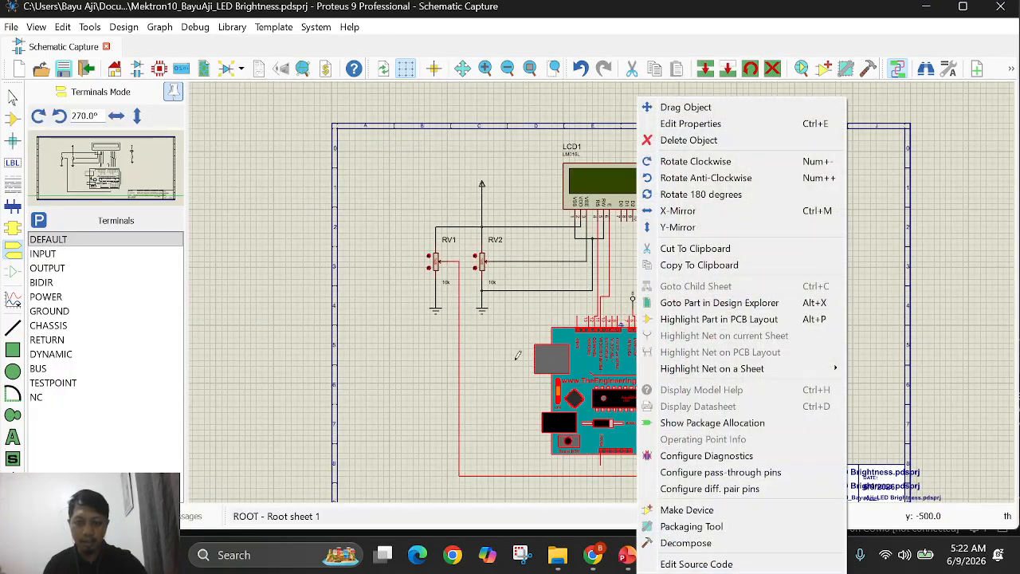
pyautogui.click(518, 355)
pyautogui.doubleClick(646, 351)
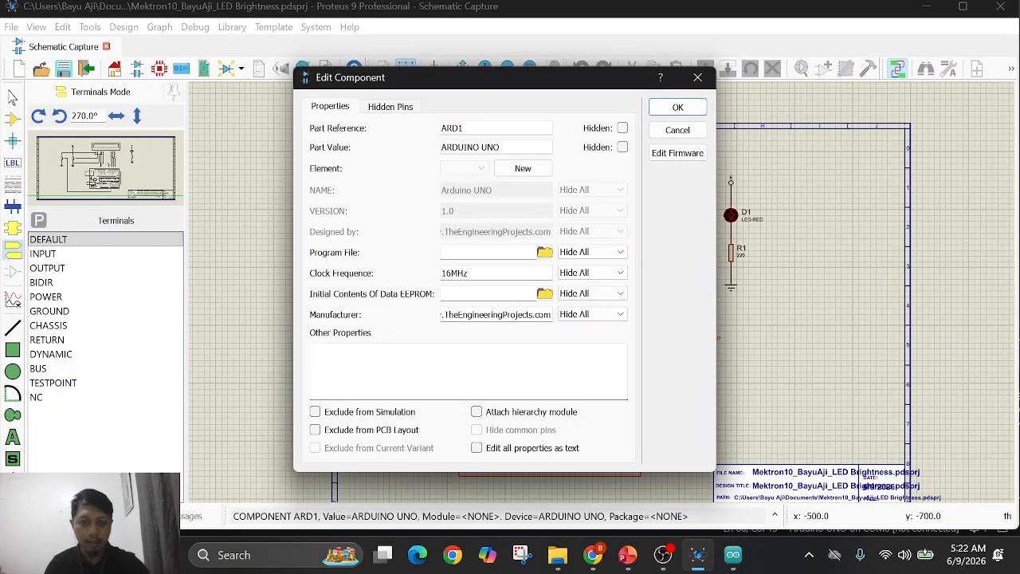
pyautogui.click(479, 251)
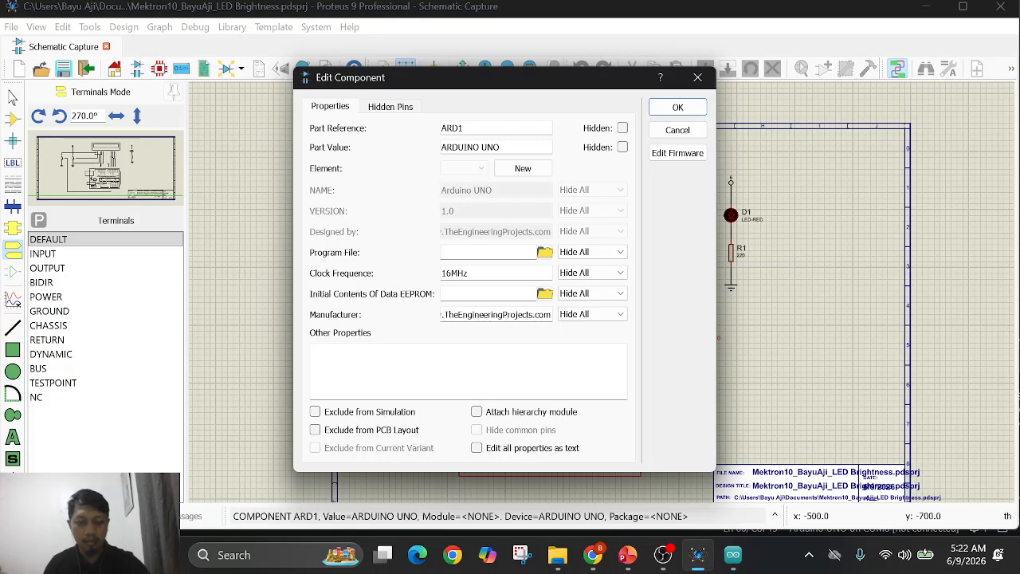
pyautogui.hotkey('ctrl', 'v')
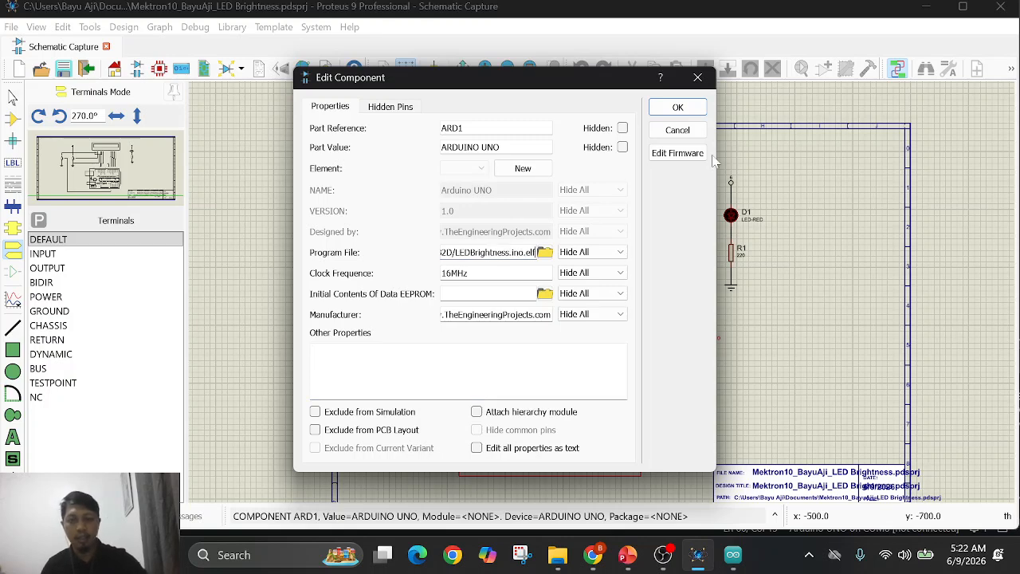
pyautogui.click(677, 107)
pyautogui.click(784, 372)
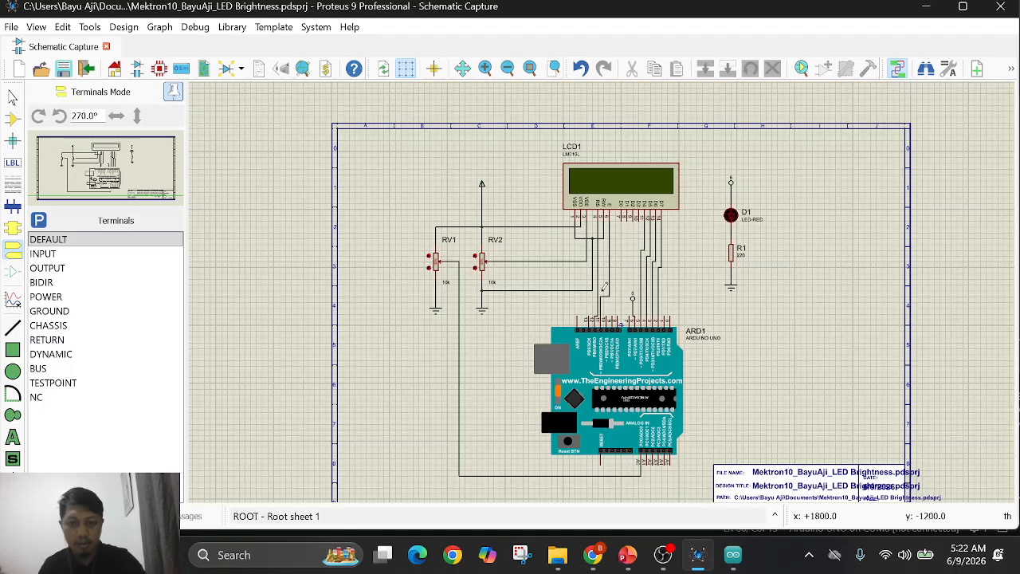
# Step: Run the simulation of the LED Brightness circuit
pyautogui.scroll(1, 731, 390)
pyautogui.scroll(-1, 410, 228)
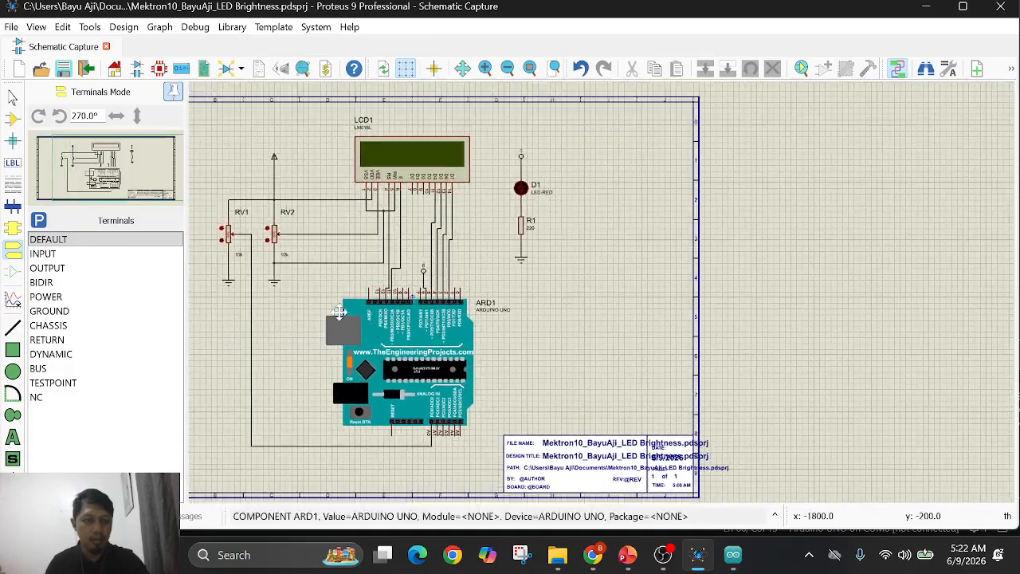
pyautogui.click(358, 308)
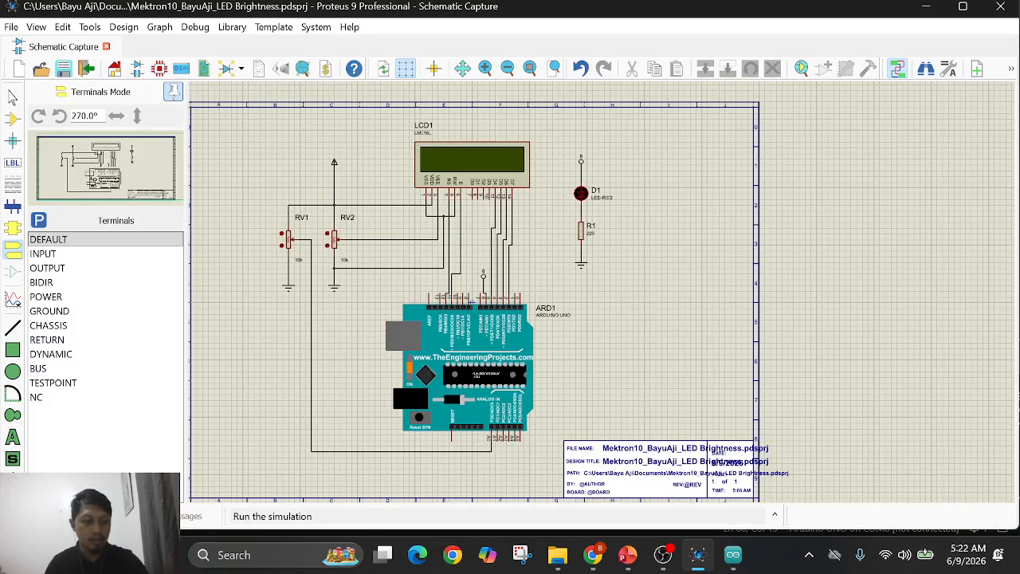
pyautogui.click(14, 516)
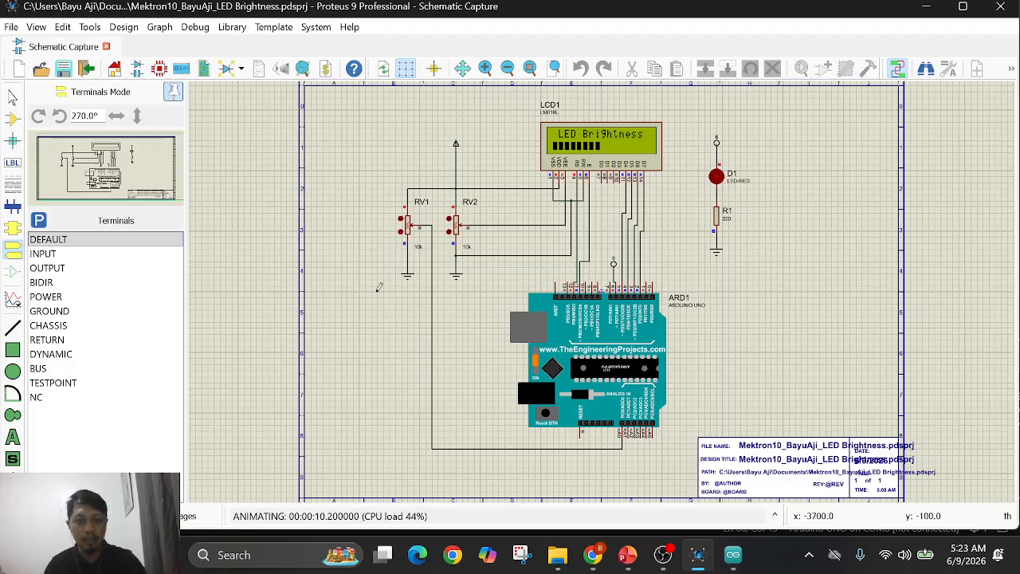
# Step: Test potentiometer RV2 in the running simulation by raising its wiper and lowering it back to 50%
pyautogui.scroll(1, 379, 287)
pyautogui.middleClick(788, 309)
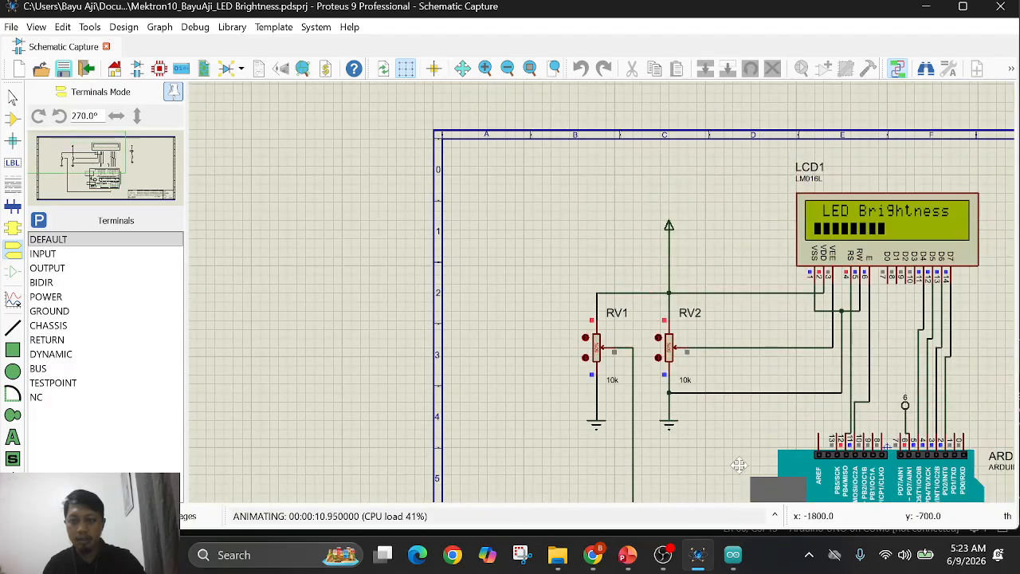
pyautogui.click(729, 454)
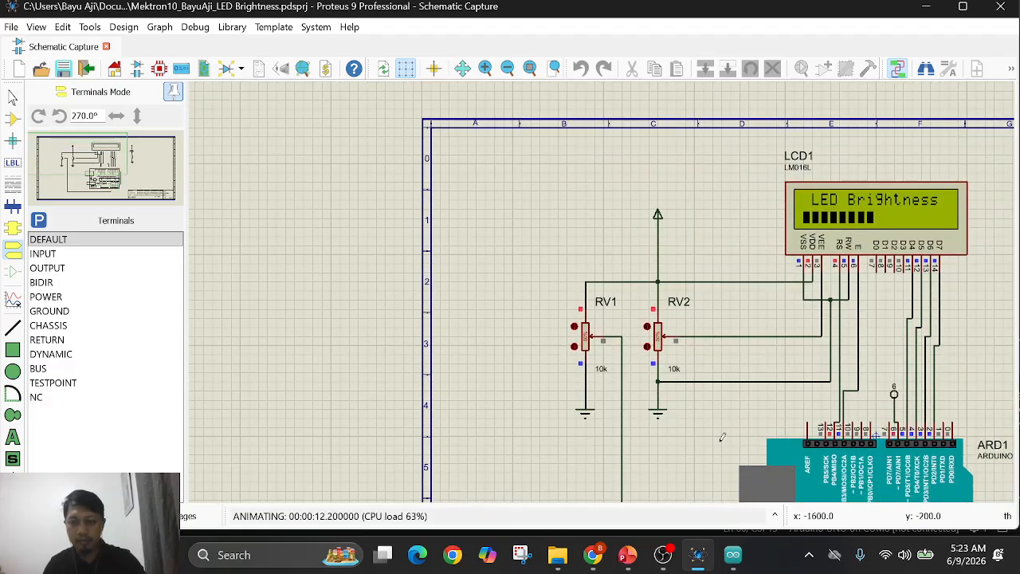
pyautogui.scroll(1, 722, 437)
pyautogui.middleClick(553, 255)
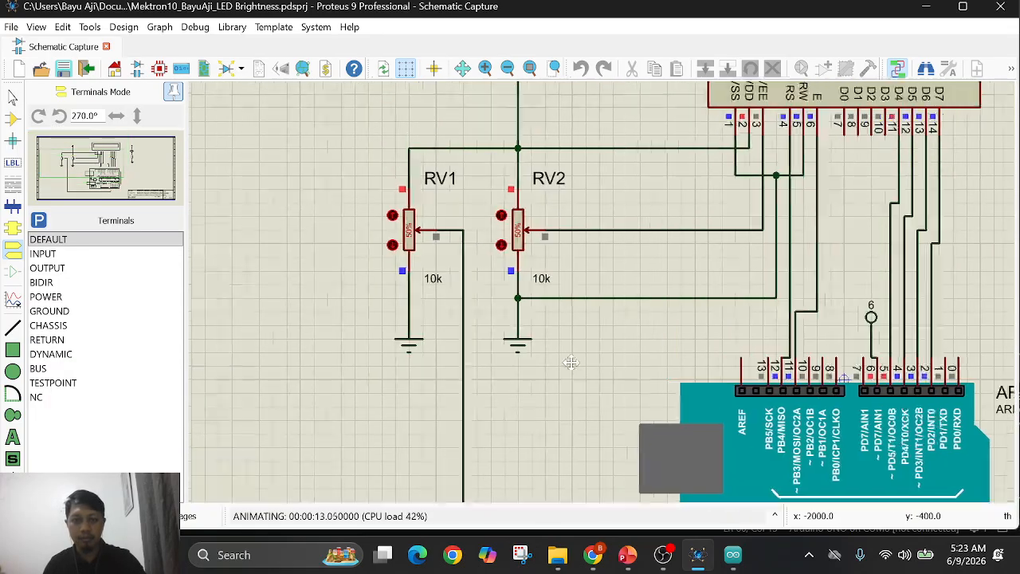
pyautogui.scroll(-1, 578, 358)
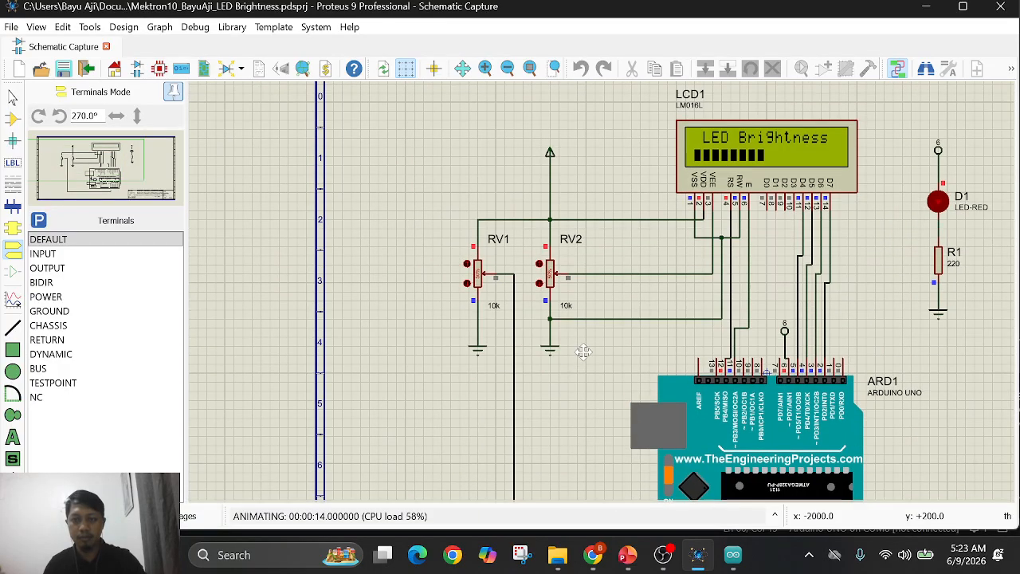
pyautogui.click(584, 348)
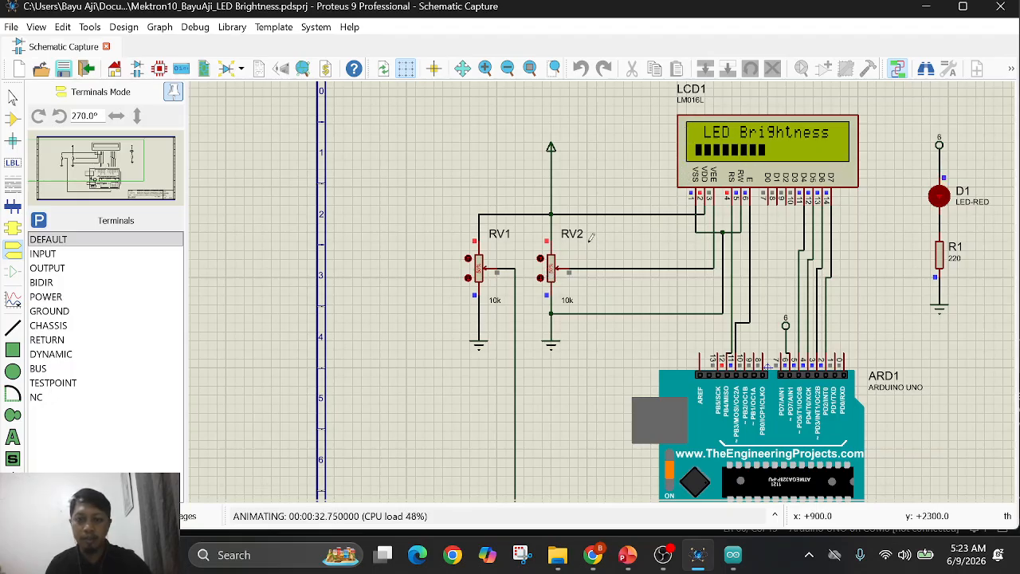
pyautogui.click(539, 259)
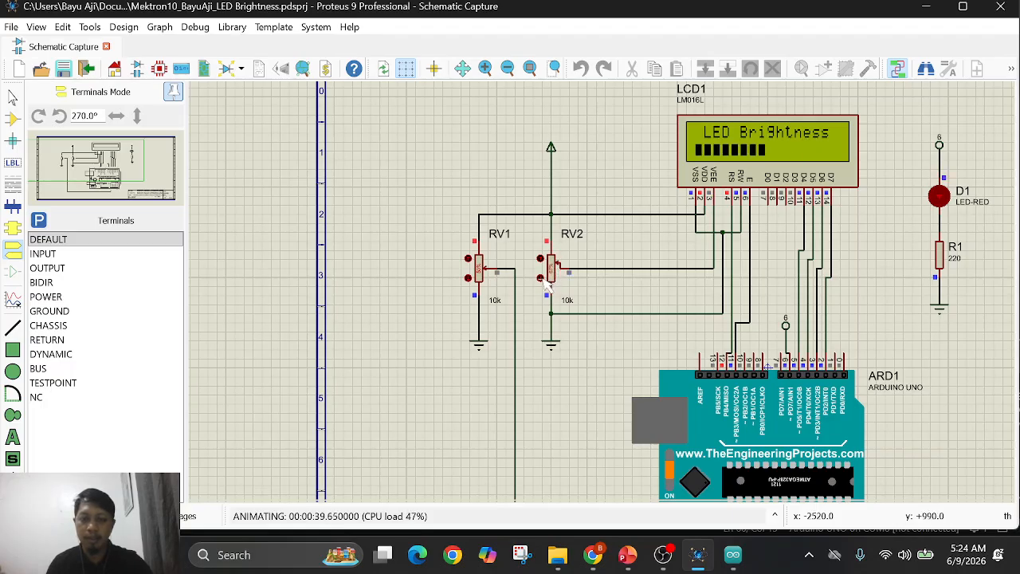
pyautogui.click(539, 276)
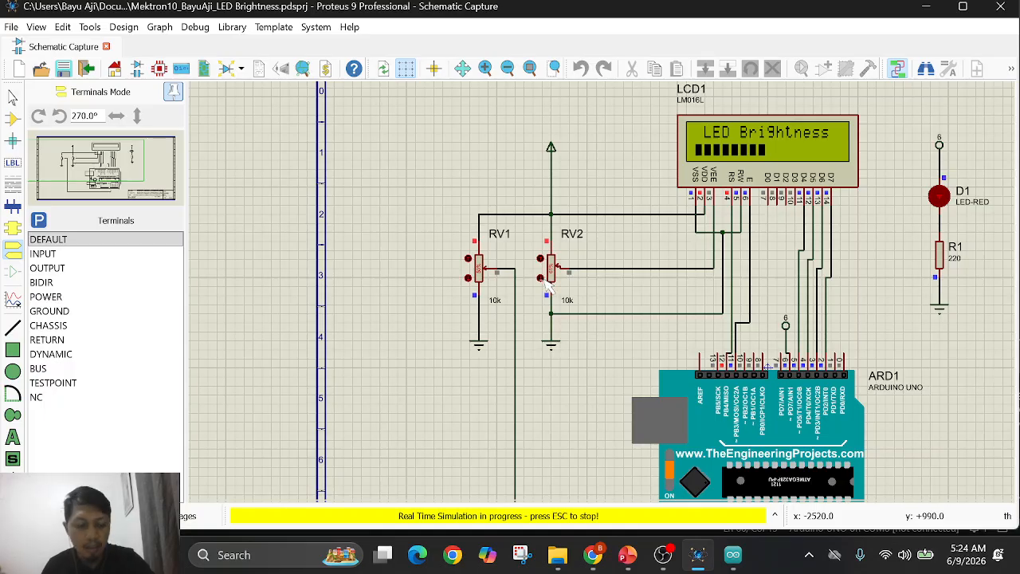
pyautogui.press('F6')
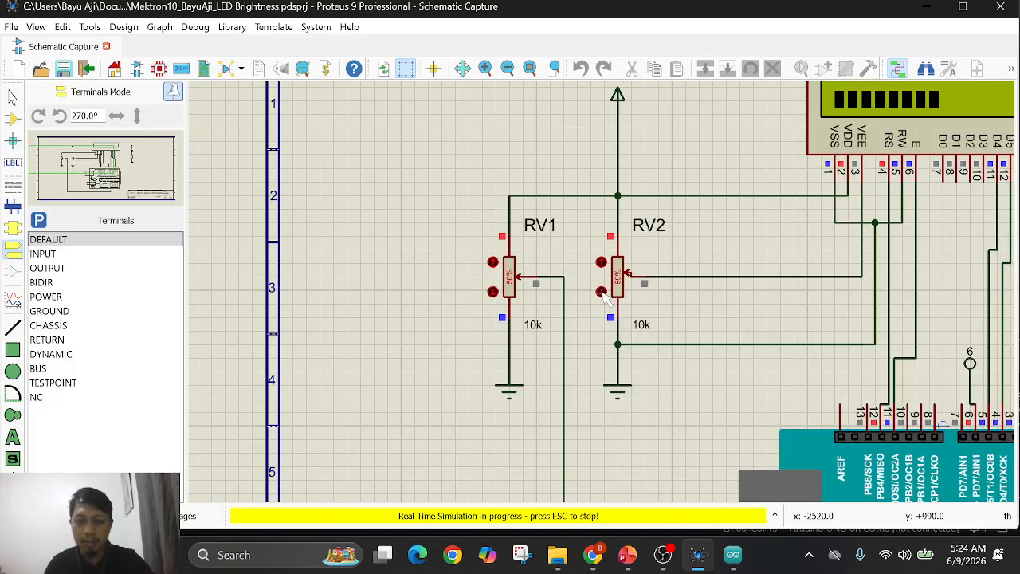
pyautogui.click(602, 291)
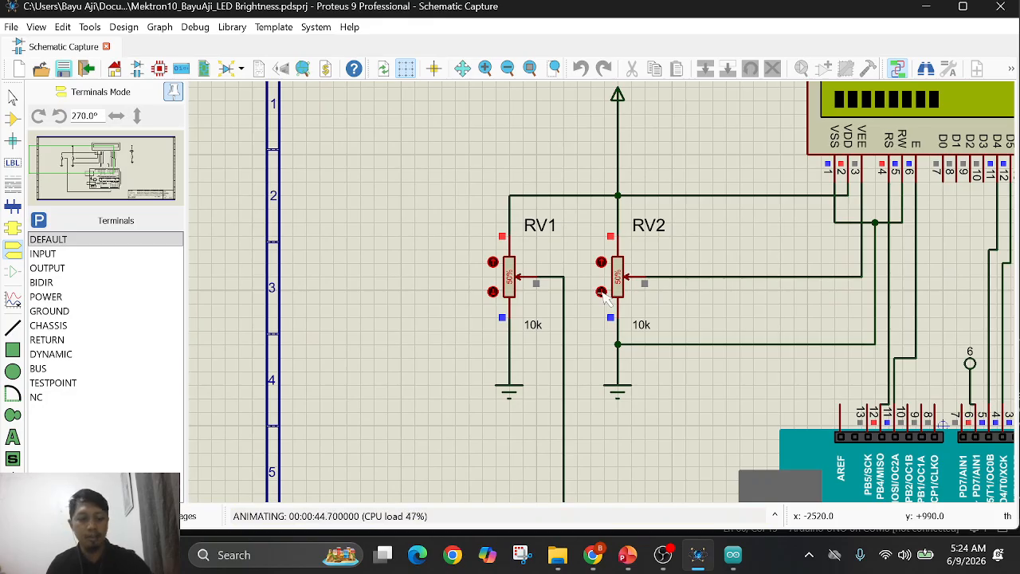
# Step: Raise potentiometer RV1 in stages to 100%, checking the LCD progress bar and LED D1 along the way
pyautogui.scroll(-1, 604, 293)
pyautogui.scroll(-1, 606, 294)
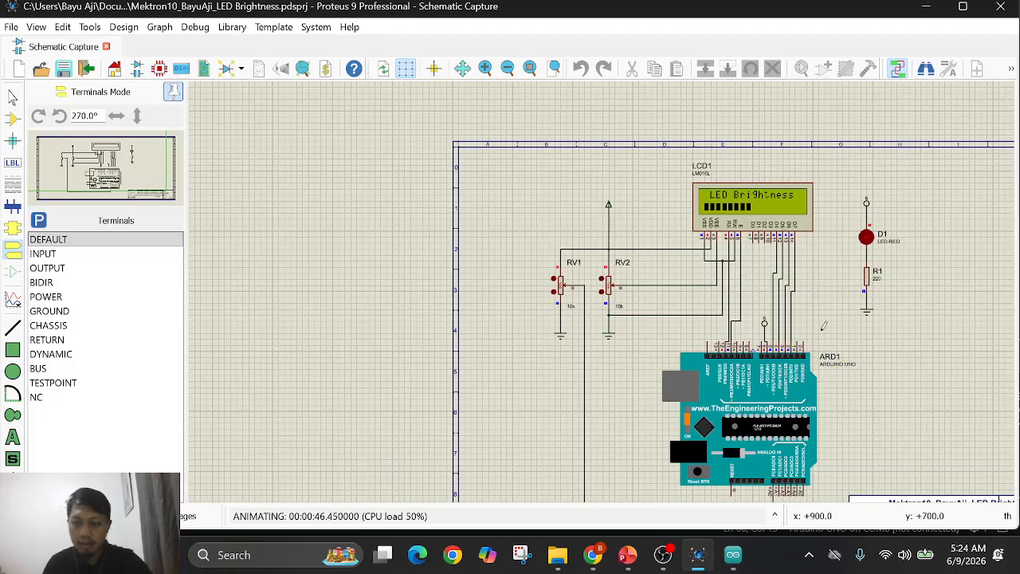
pyautogui.moveTo(847, 345); pyautogui.dragTo(833, 302)
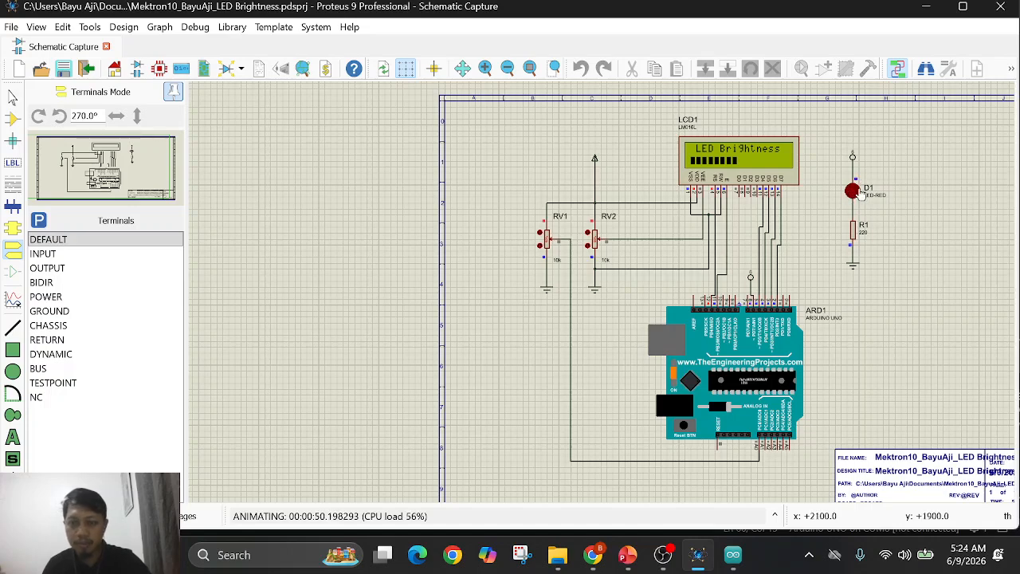
pyautogui.press('F6')
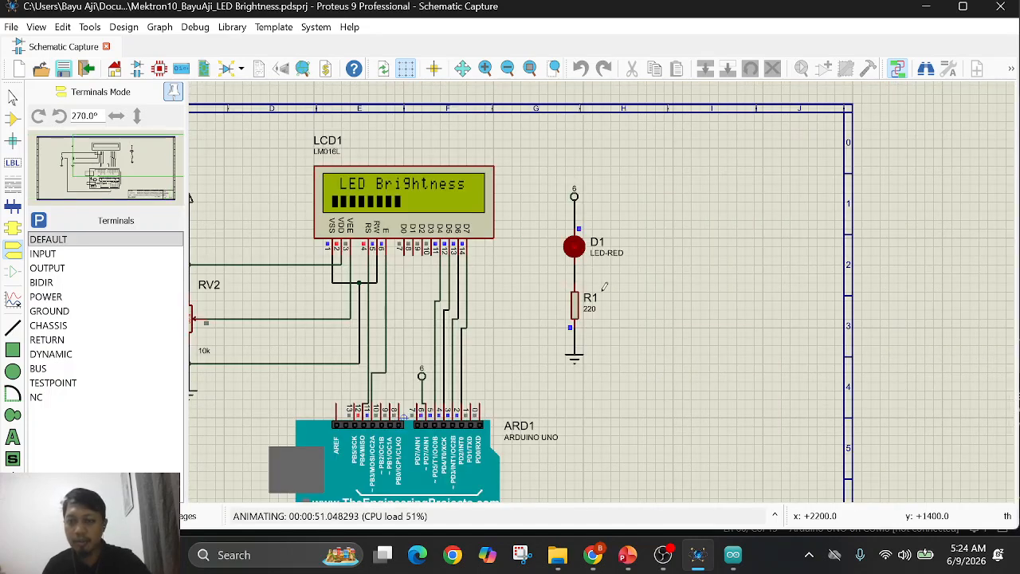
pyautogui.moveTo(529, 310); pyautogui.dragTo(688, 358)
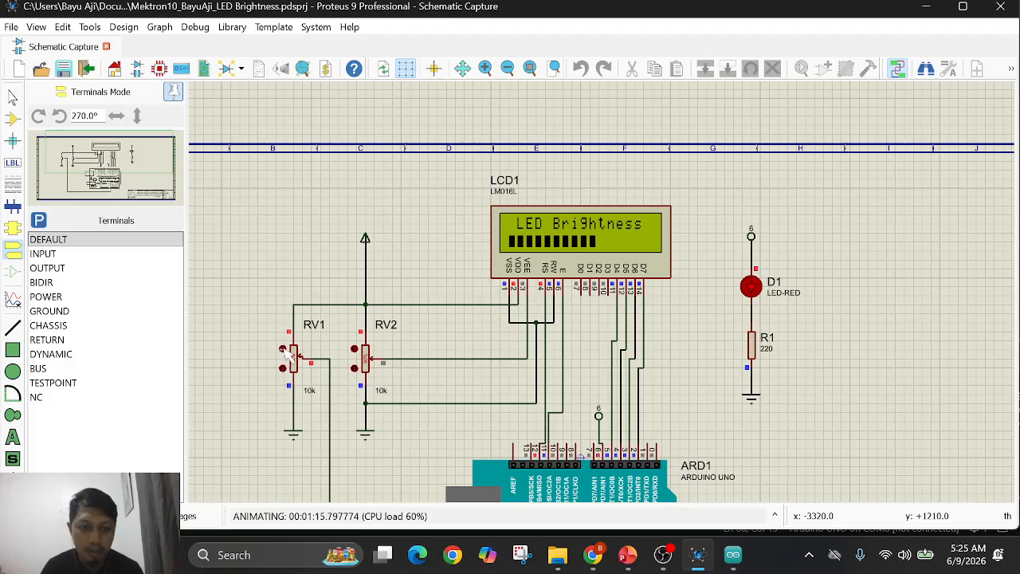
pyautogui.click(283, 350)
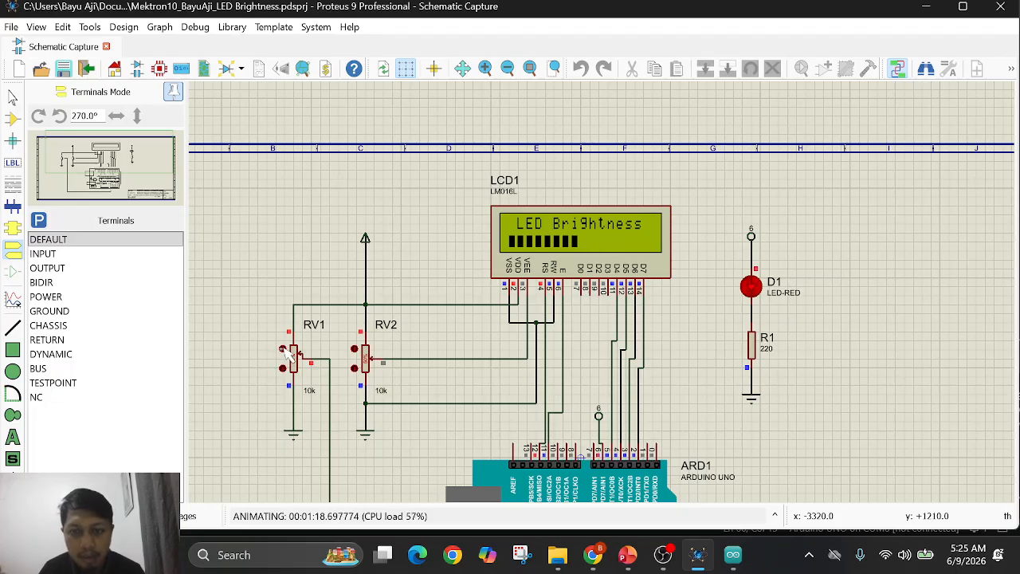
pyautogui.click(284, 349)
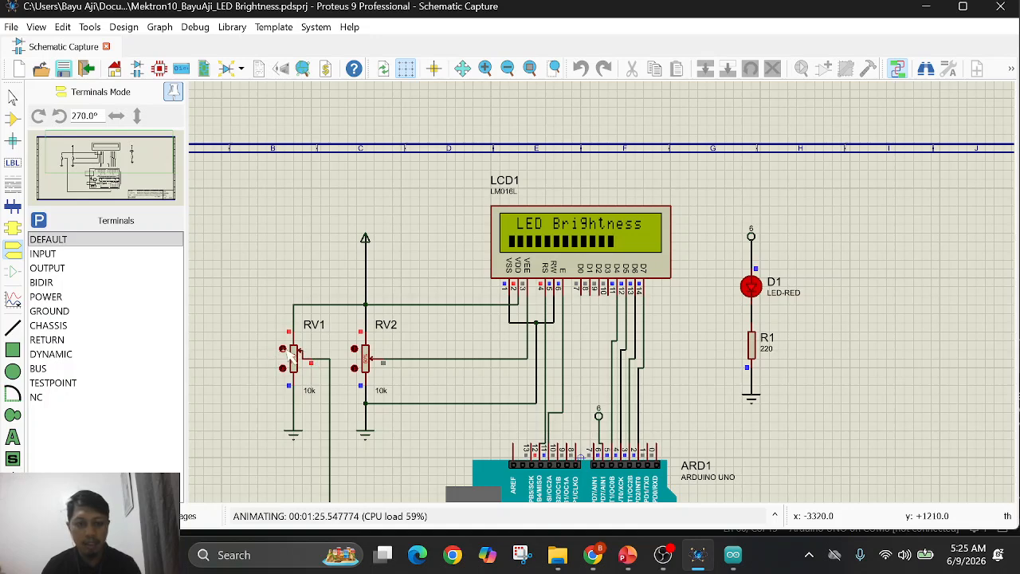
pyautogui.click(287, 354)
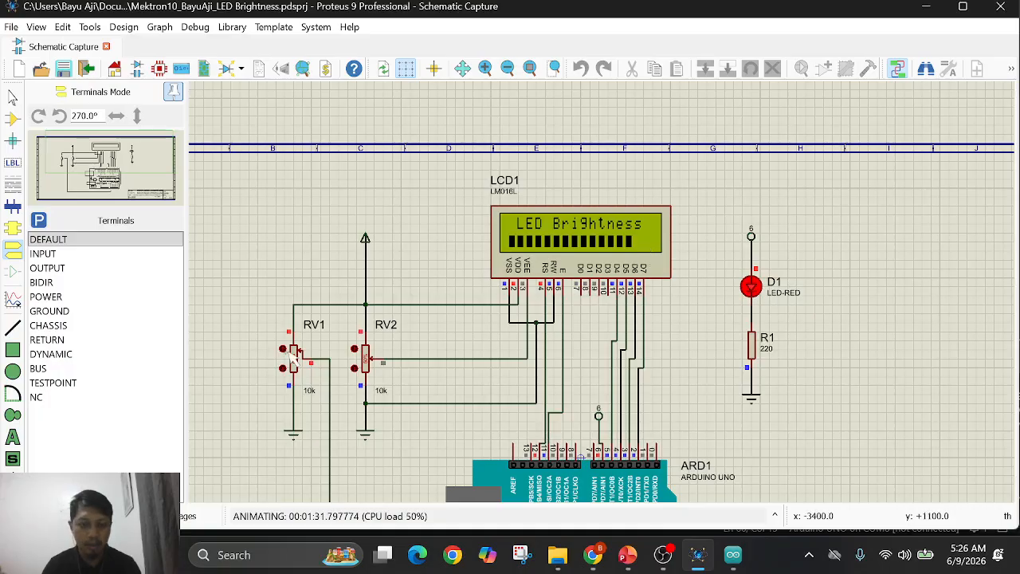
pyautogui.click(284, 349)
pyautogui.click(284, 350)
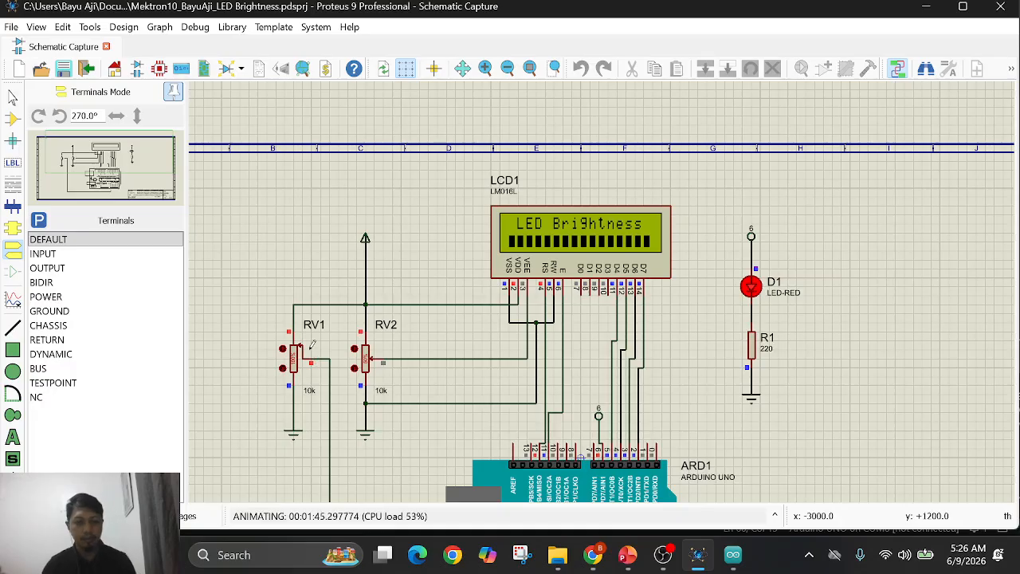
pyautogui.scroll(1, 295, 371)
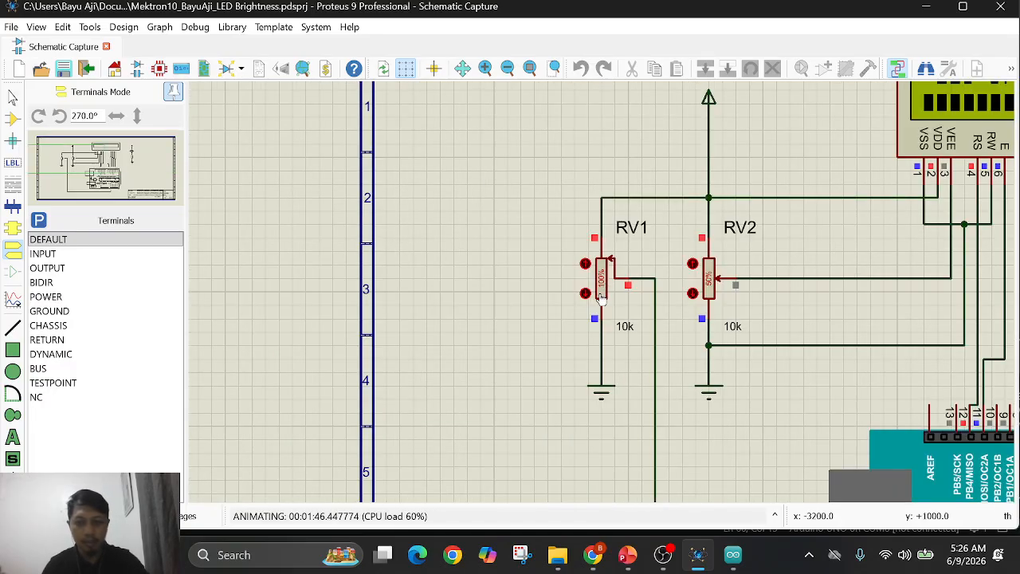
# Step: Lower potentiometer RV1 to its minimum, checking the LCD progress bar and LED D1 along the way
pyautogui.scroll(-1, 610, 299)
pyautogui.scroll(-1, 610, 300)
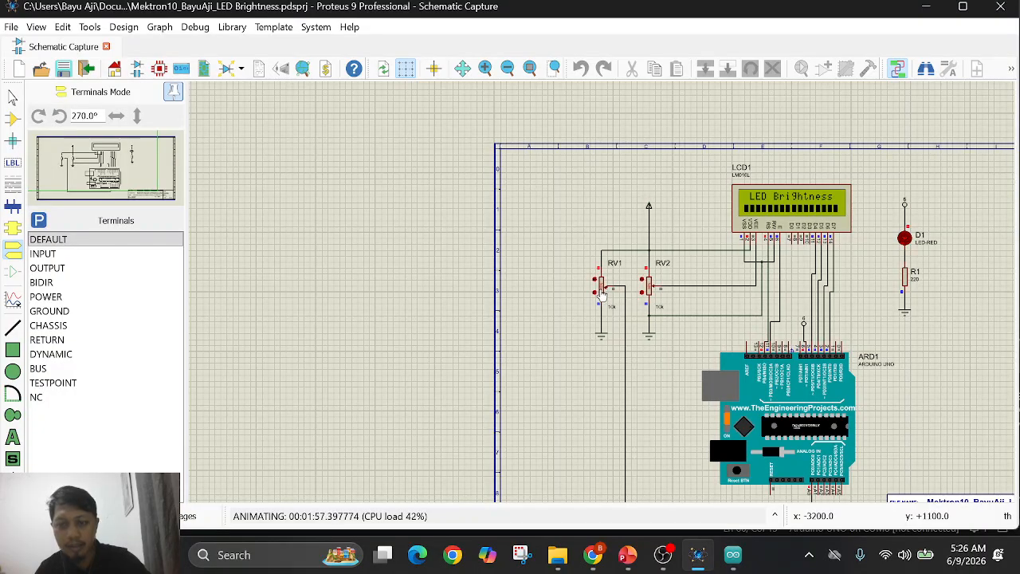
pyautogui.click(602, 295)
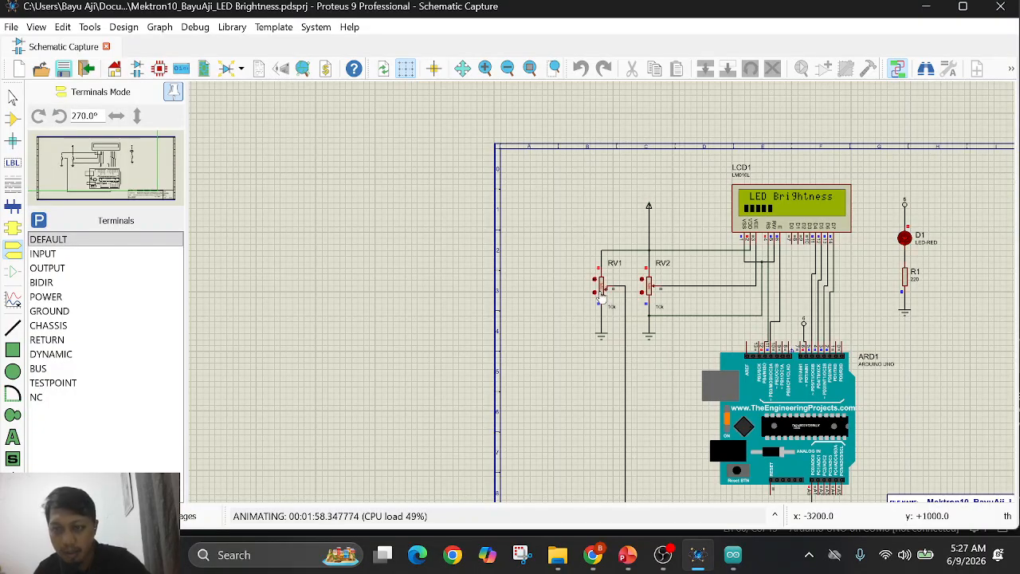
pyautogui.scroll(1, 643, 323)
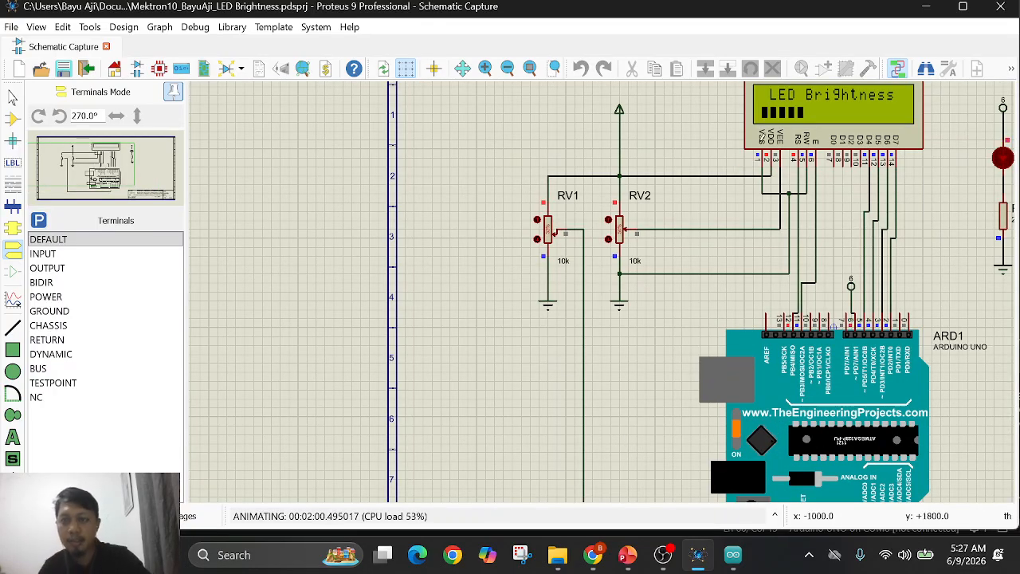
pyautogui.middleClick(708, 131)
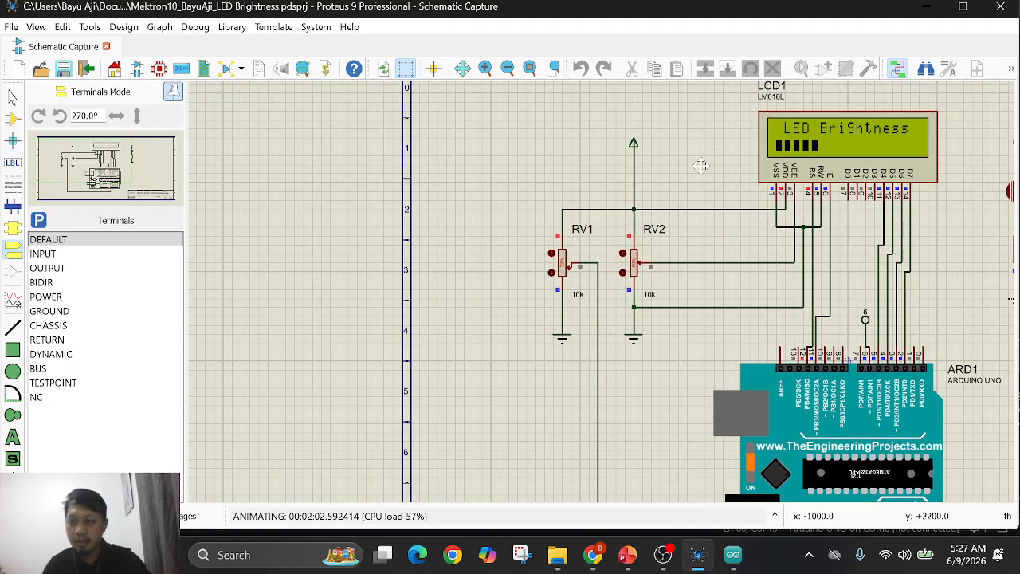
pyautogui.click(665, 168)
pyautogui.middleClick(929, 295)
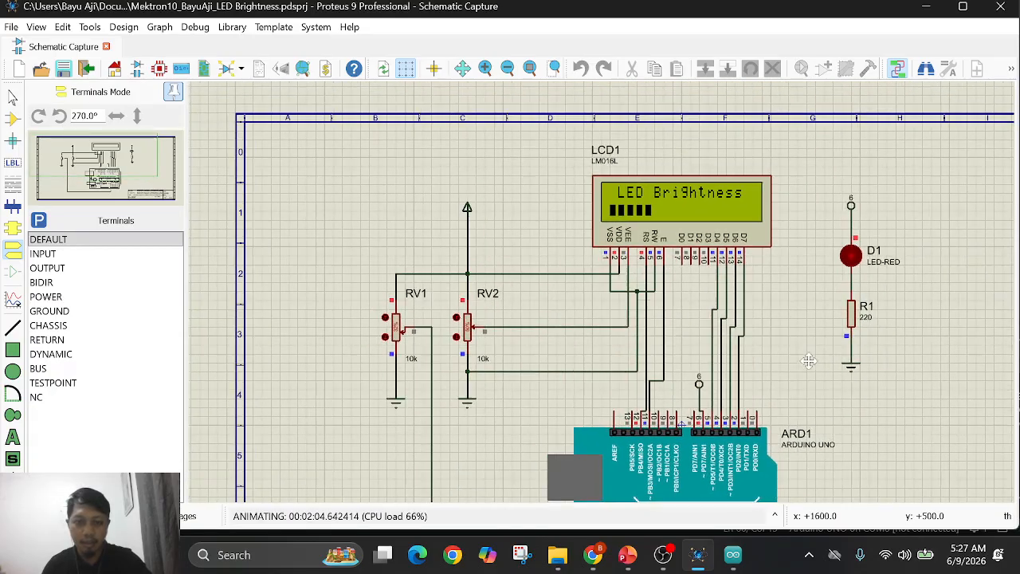
pyautogui.click(808, 355)
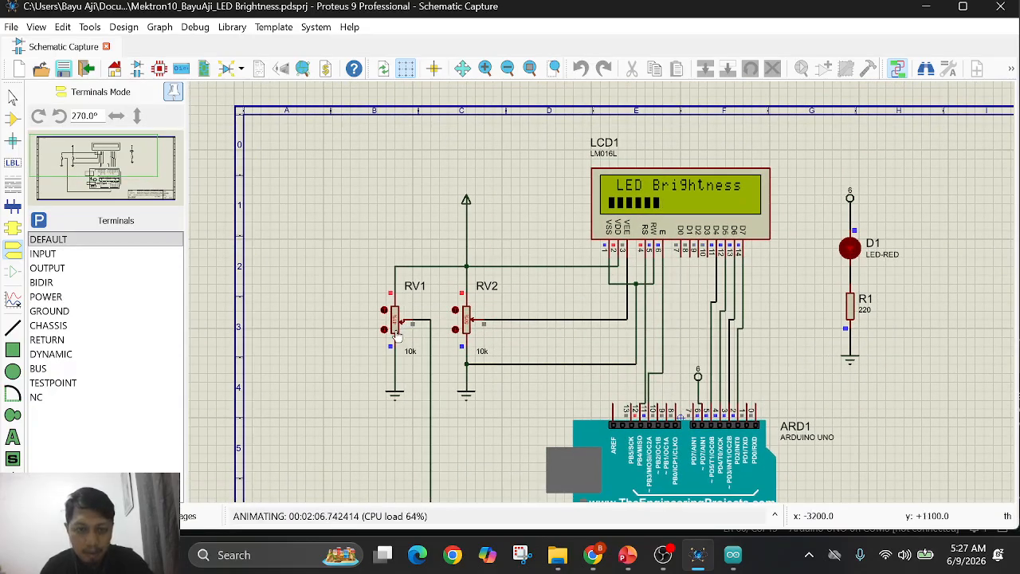
pyautogui.moveTo(397, 341); pyautogui.dragTo(397, 347)
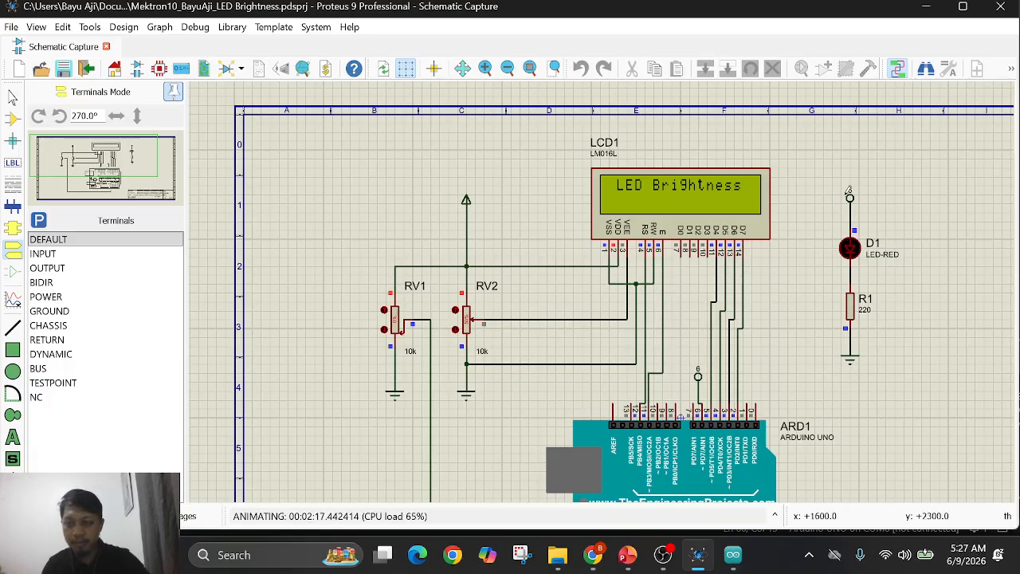
pyautogui.middleClick(691, 352)
pyautogui.scroll(-4, 697, 329)
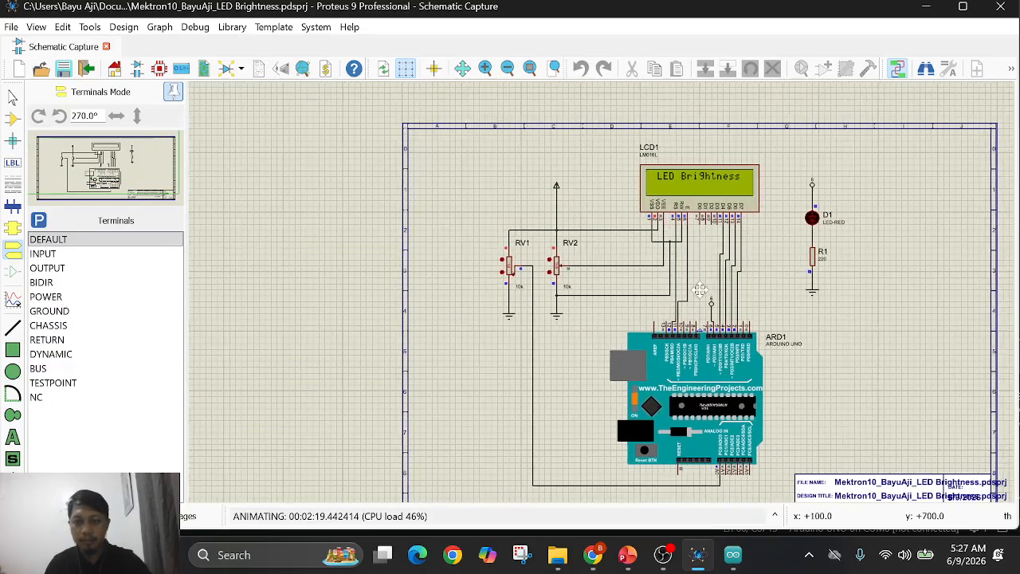
pyautogui.click(699, 288)
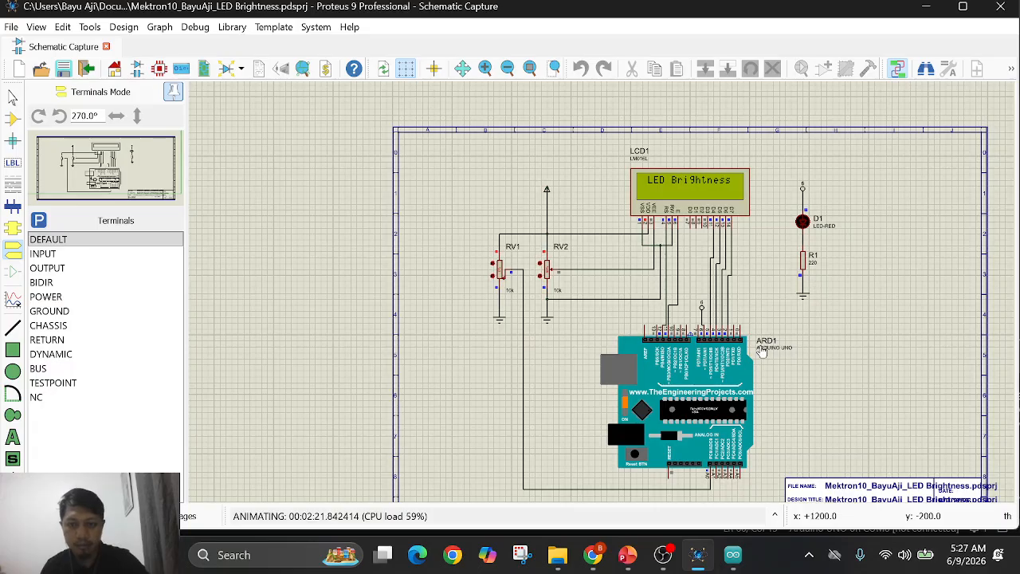
pyautogui.moveTo(762, 351); pyautogui.dragTo(603, 289)
pyautogui.middleClick(602, 292)
pyautogui.click(657, 318)
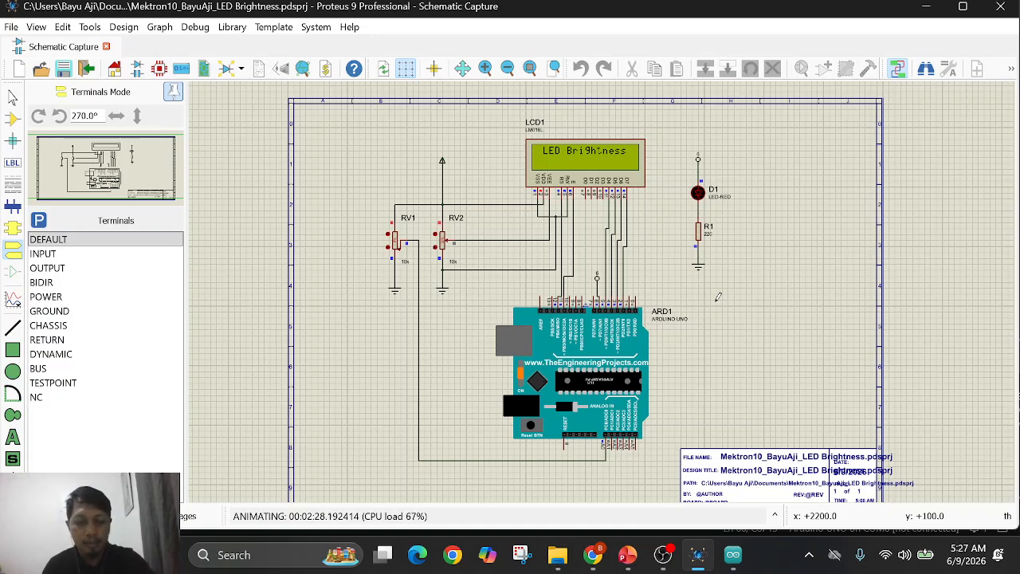
# Step: Switch to the 18+ Arduino Projects PDF in Chrome, review the LED Brightness project on pages 22 and 23, and return to Proteus
pyautogui.click(606, 563)
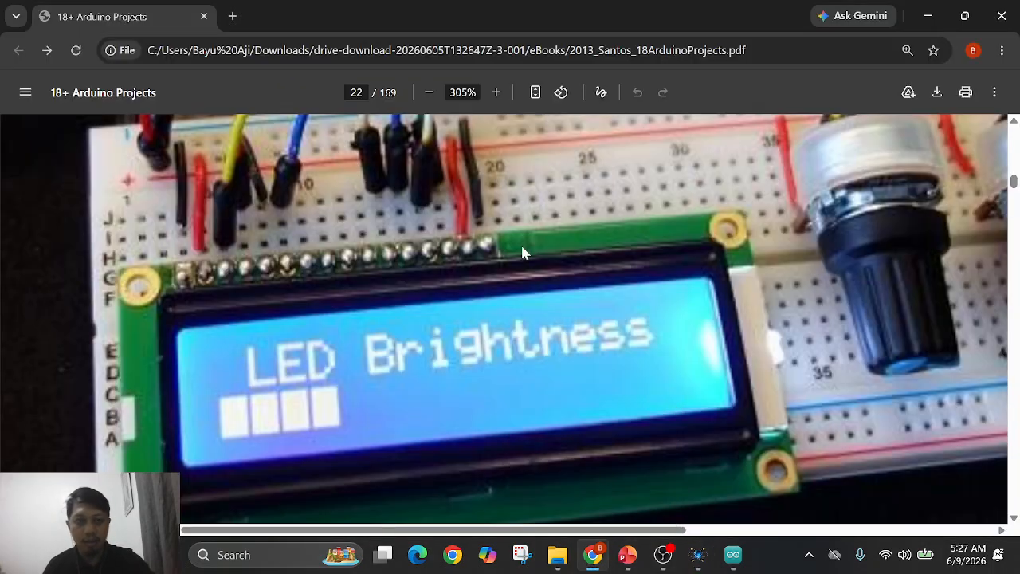
pyautogui.scroll(-8, 519, 247)
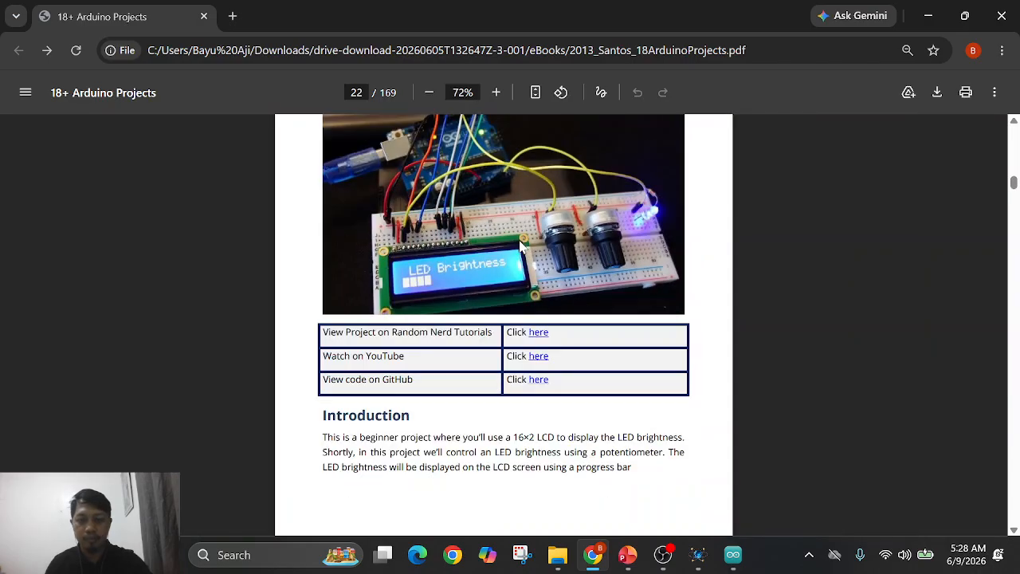
pyautogui.scroll(3, 520, 247)
pyautogui.scroll(-15, 520, 249)
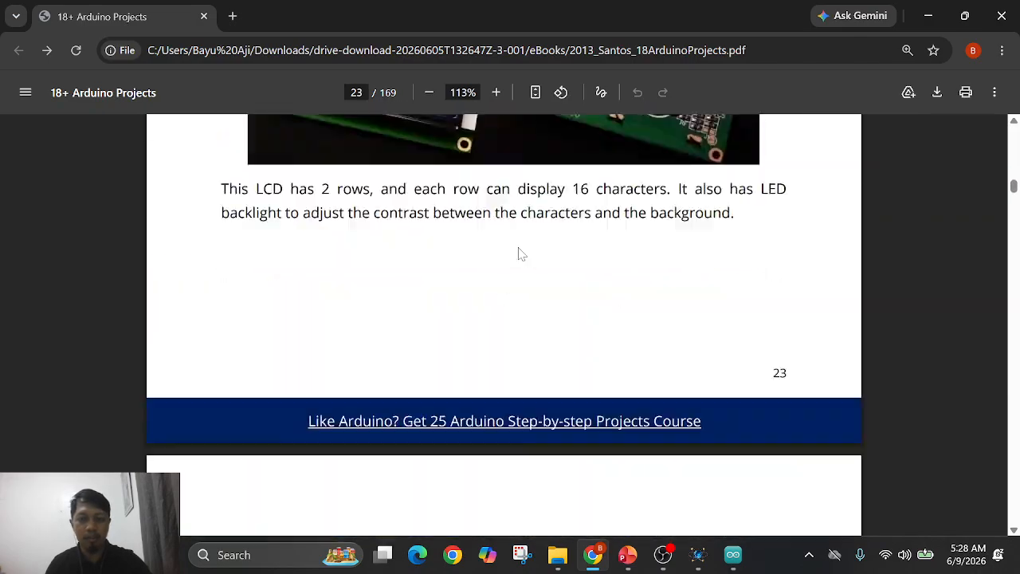
pyautogui.scroll(4, 520, 254)
pyautogui.click(929, 15)
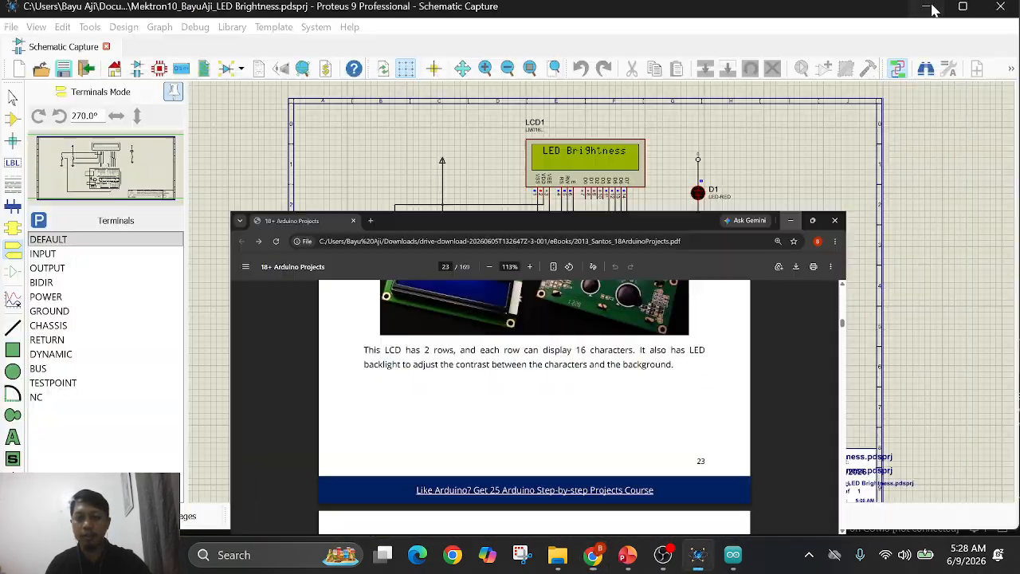
# Step: Examine the running circuit's wiring from potentiometers RV1 and RV2, the LCD and LED D1 to the Arduino UNO pins
pyautogui.scroll(1, 692, 254)
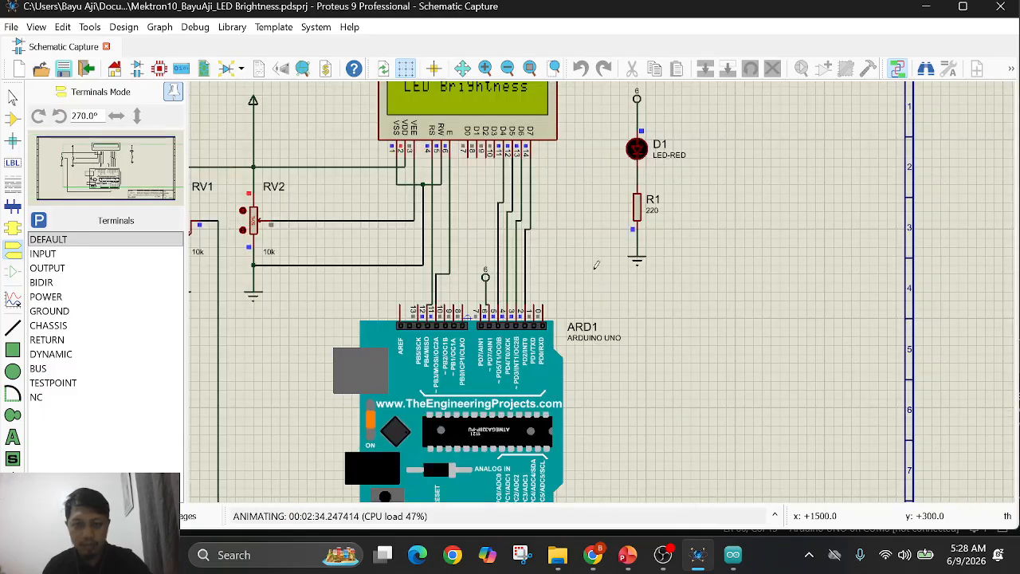
pyautogui.scroll(1, 692, 256)
pyautogui.moveTo(705, 287)
pyautogui.mouseDown()
pyautogui.moveTo(723, 324)
pyautogui.moveTo(733, 322)
pyautogui.mouseUp()
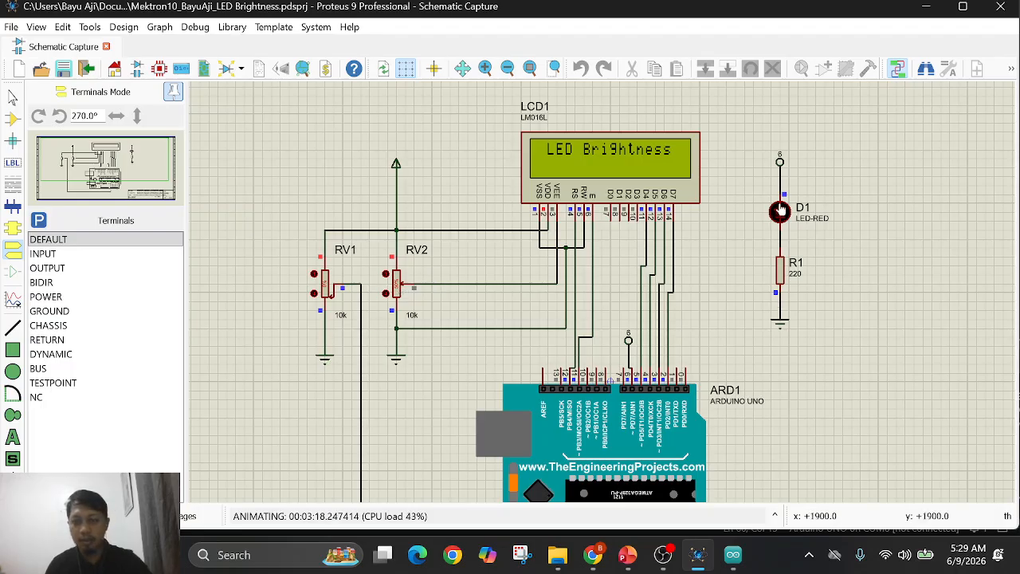
pyautogui.scroll(-4, 440, 335)
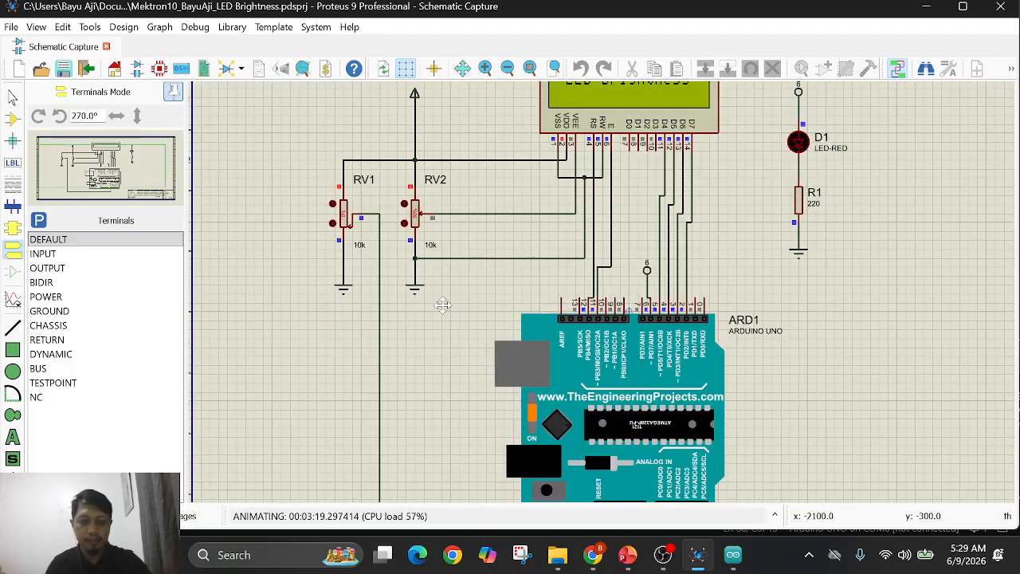
pyautogui.moveTo(436, 277); pyautogui.dragTo(436, 277)
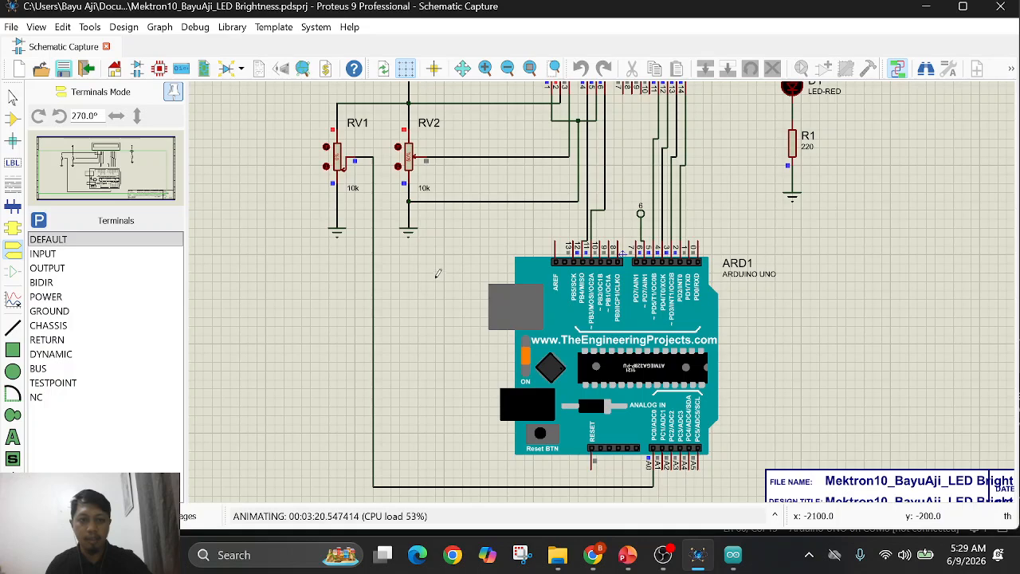
pyautogui.middleClick(441, 266)
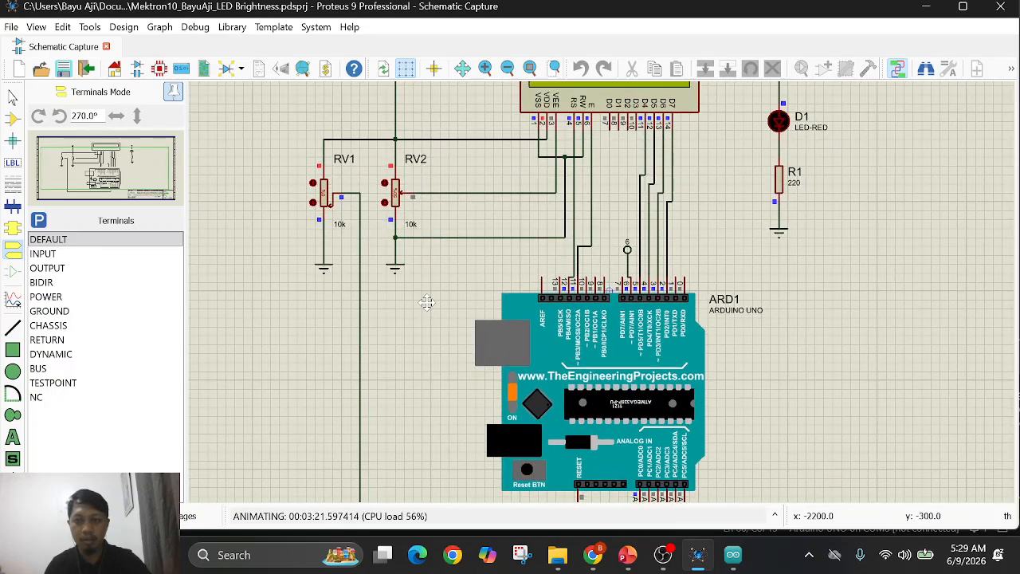
pyautogui.moveTo(427, 297); pyautogui.dragTo(429, 292)
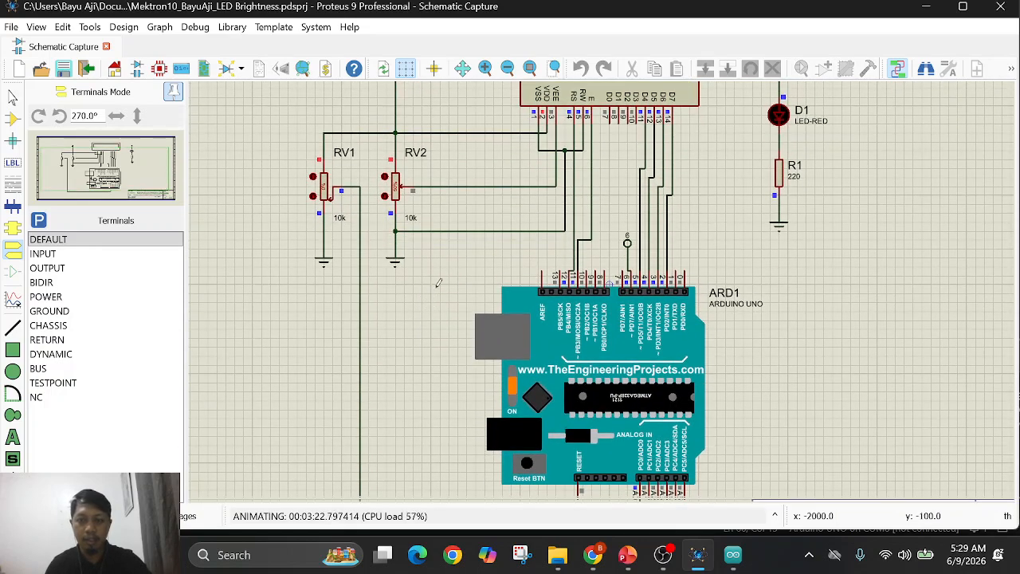
pyautogui.middleClick(728, 305)
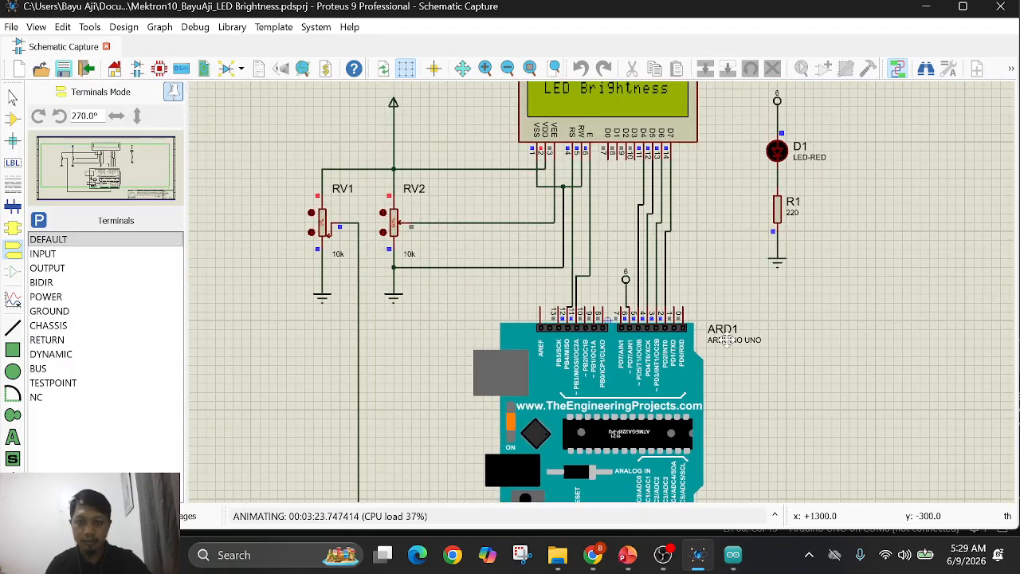
pyautogui.click(729, 331)
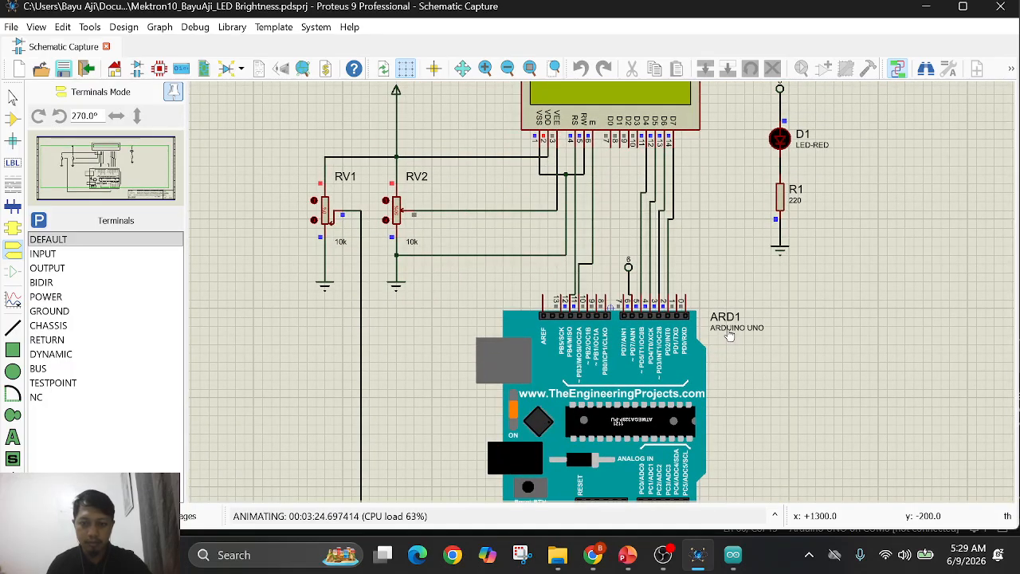
pyautogui.middleClick(766, 368)
pyautogui.click(766, 305)
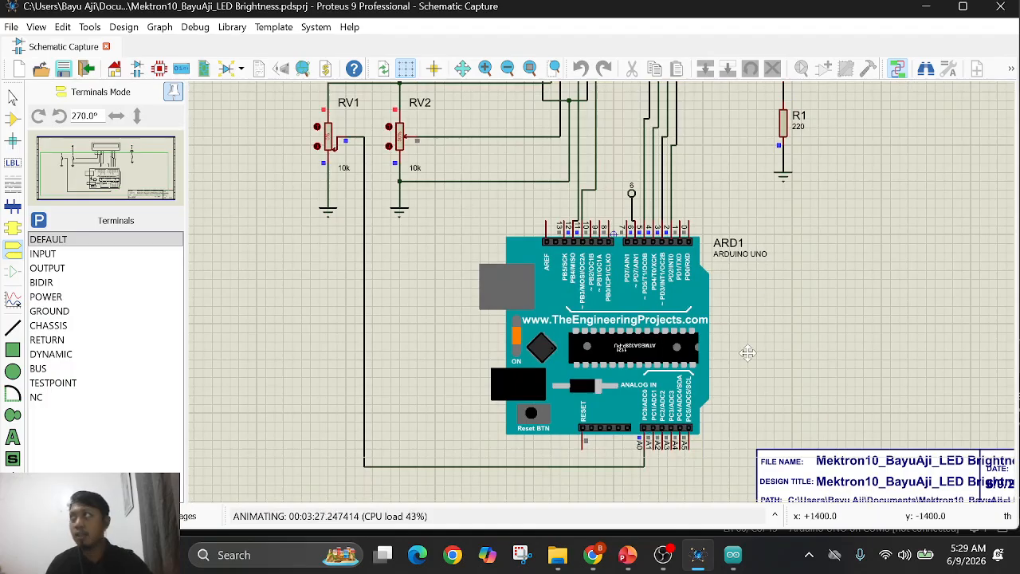
pyautogui.middleClick(748, 353)
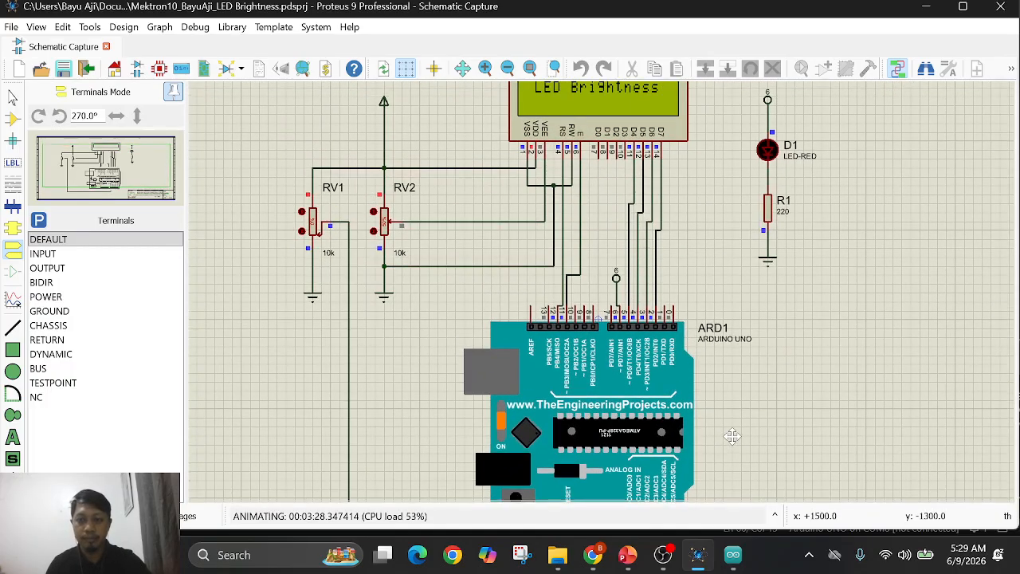
pyautogui.click(733, 435)
pyautogui.middleClick(779, 323)
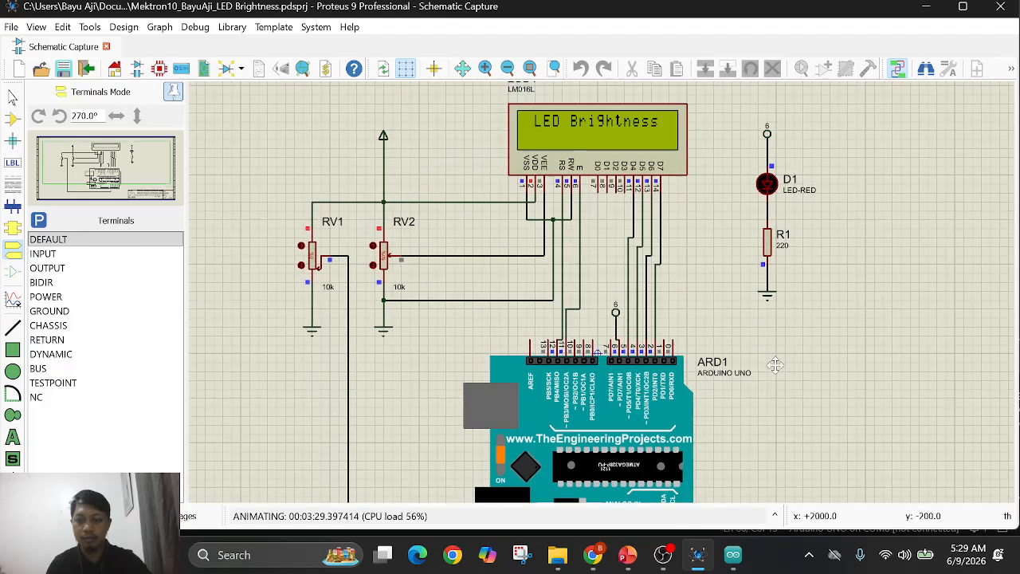
pyautogui.click(768, 363)
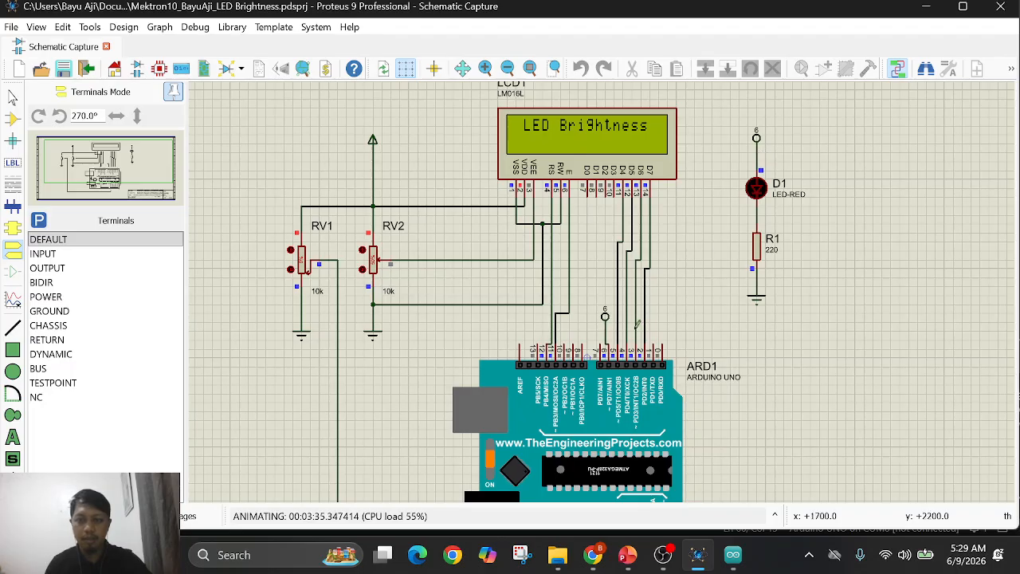
pyautogui.middleClick(706, 299)
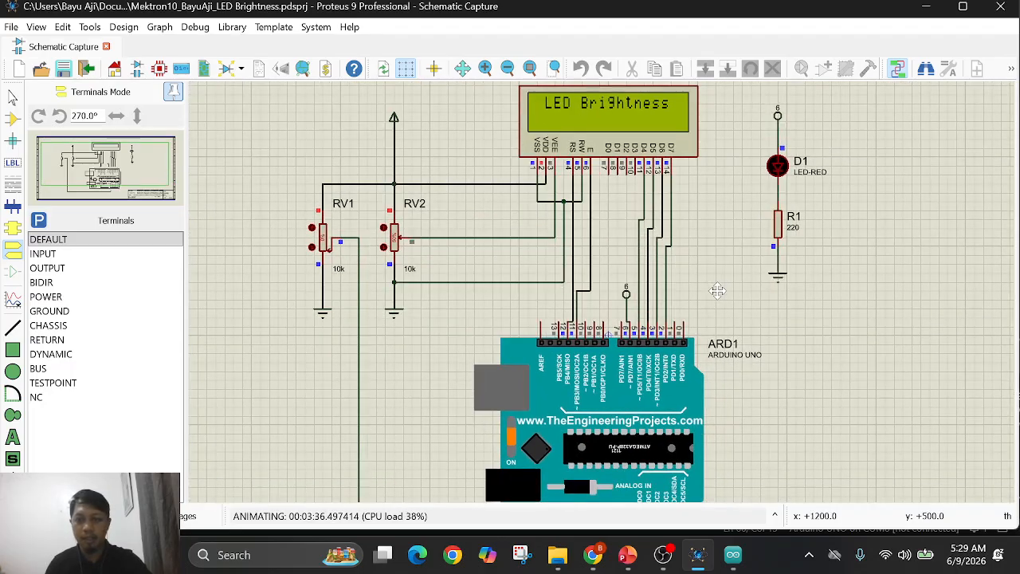
pyautogui.click(718, 291)
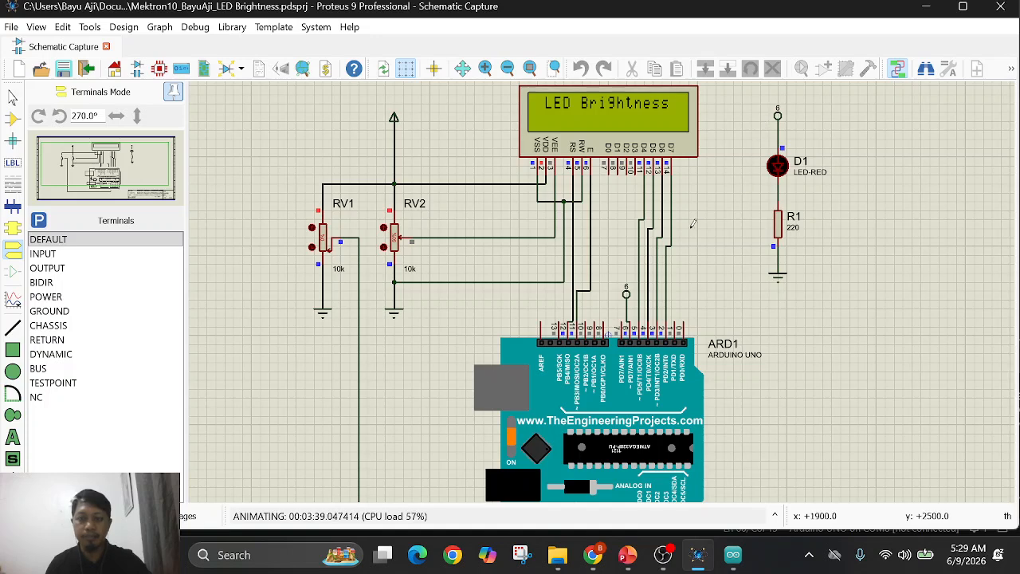
# Step: Check the default terminal labelled 6 above LED D1 and its type in the terminals list, and view the whole circuit
pyautogui.click(778, 118)
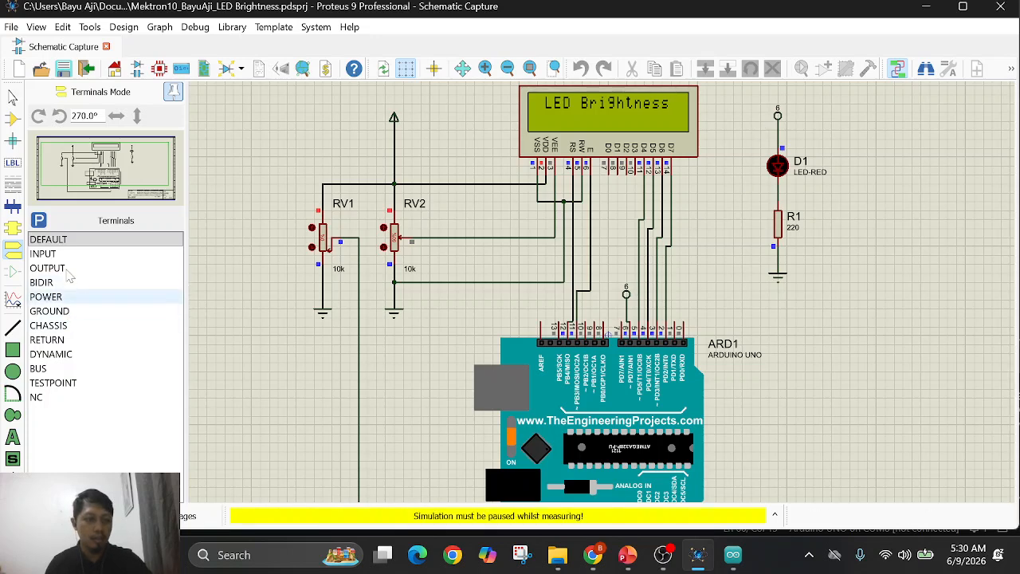
pyautogui.click(81, 244)
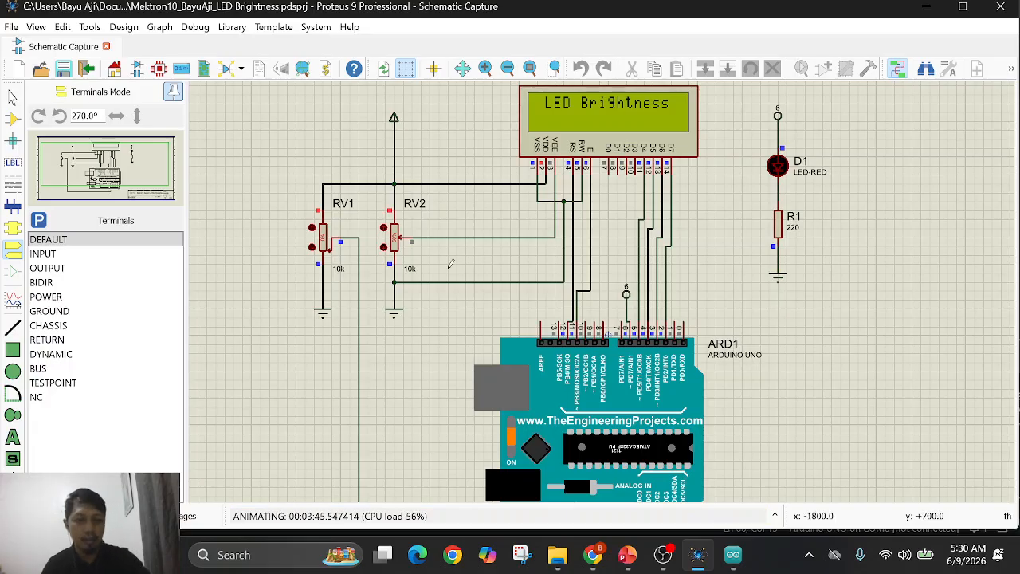
pyautogui.scroll(-1, 524, 287)
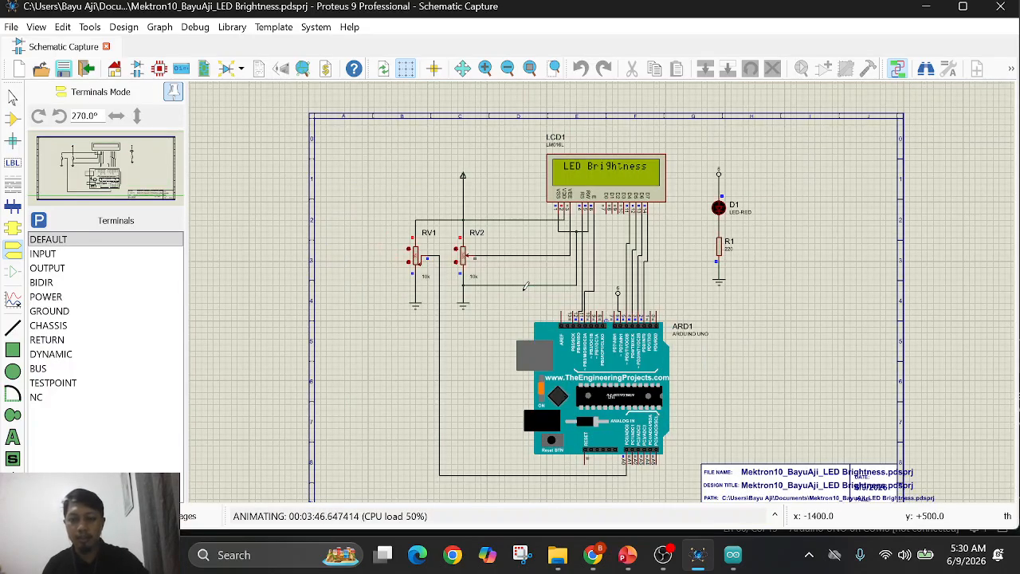